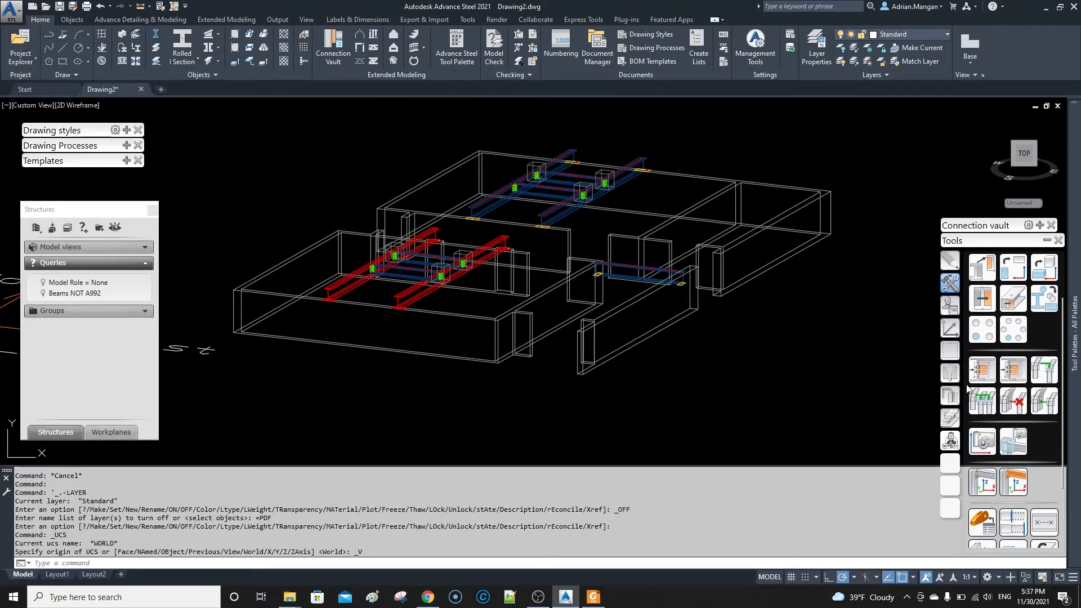
- Place a camera at the bottom corner of the free wall end nearest the front of the model
scroll(983, 442, "up", 3)
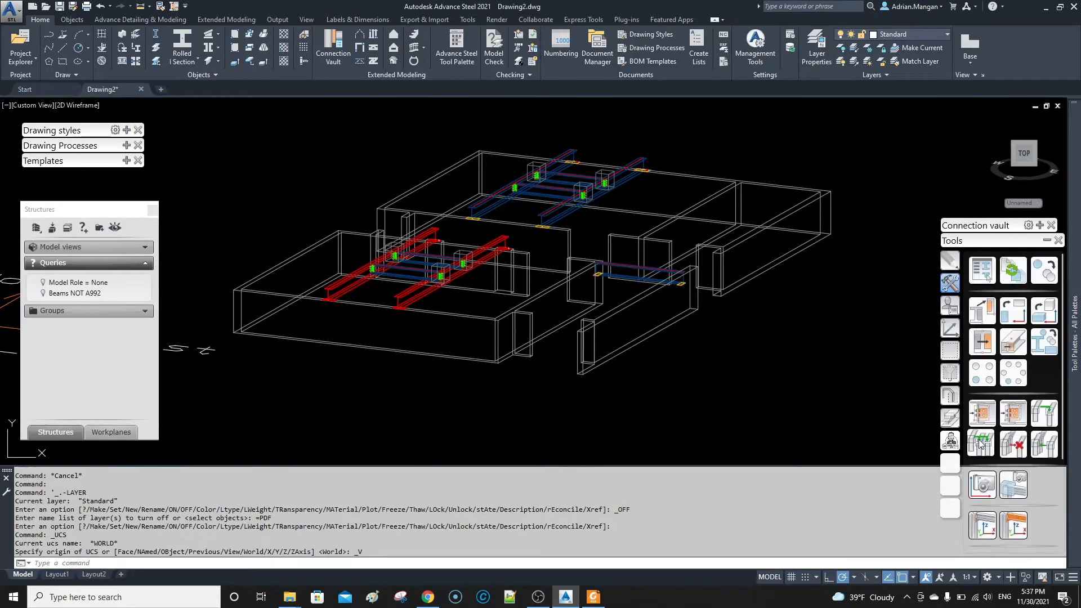
left_click(982, 484)
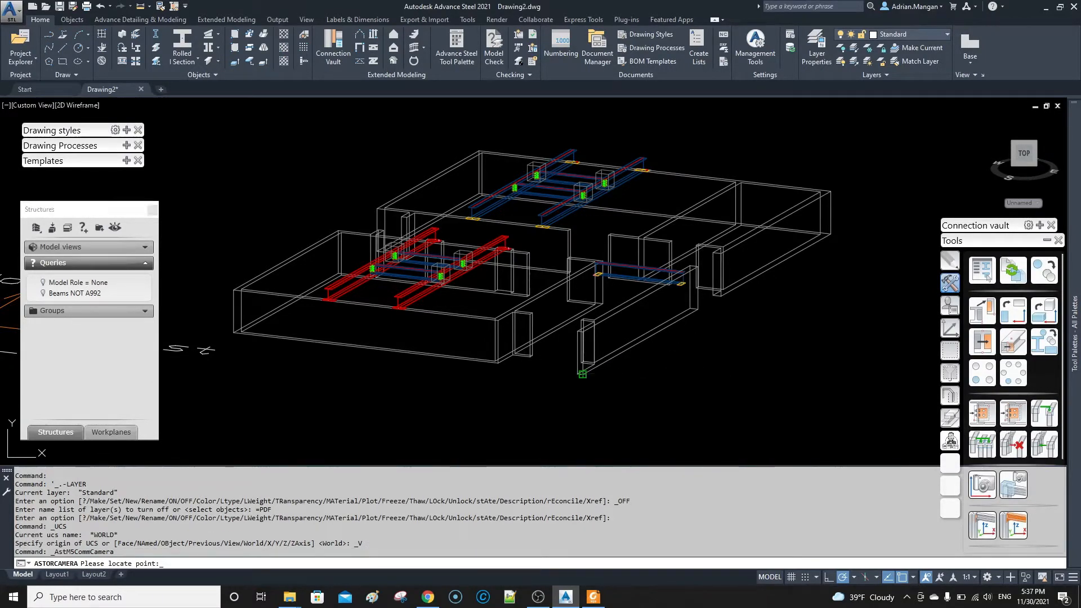
left_click(582, 373)
scroll(564, 352, "up", 5)
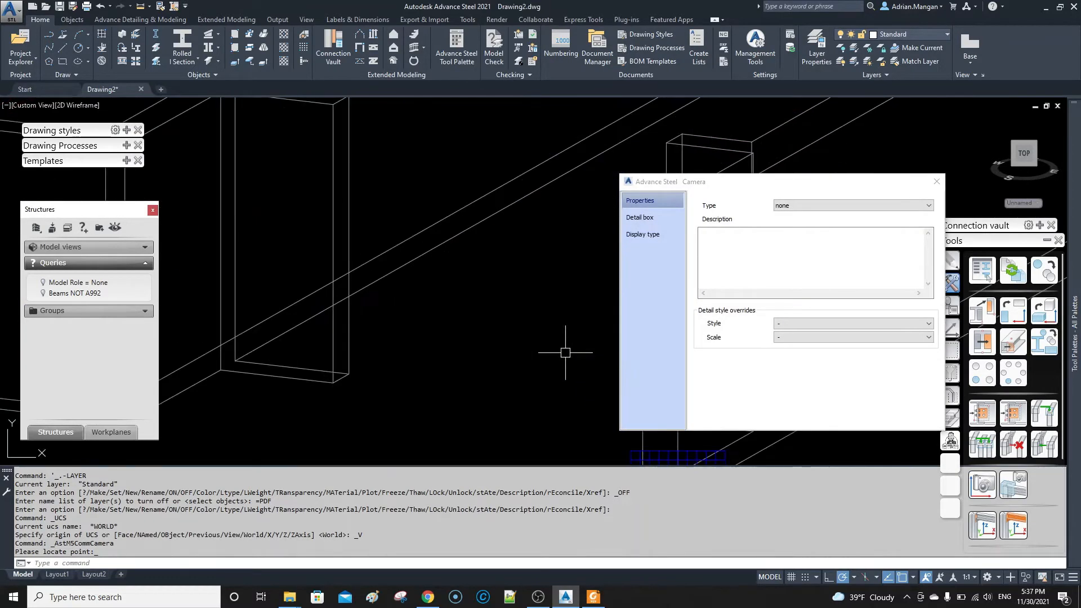
scroll(585, 346, "down", 5)
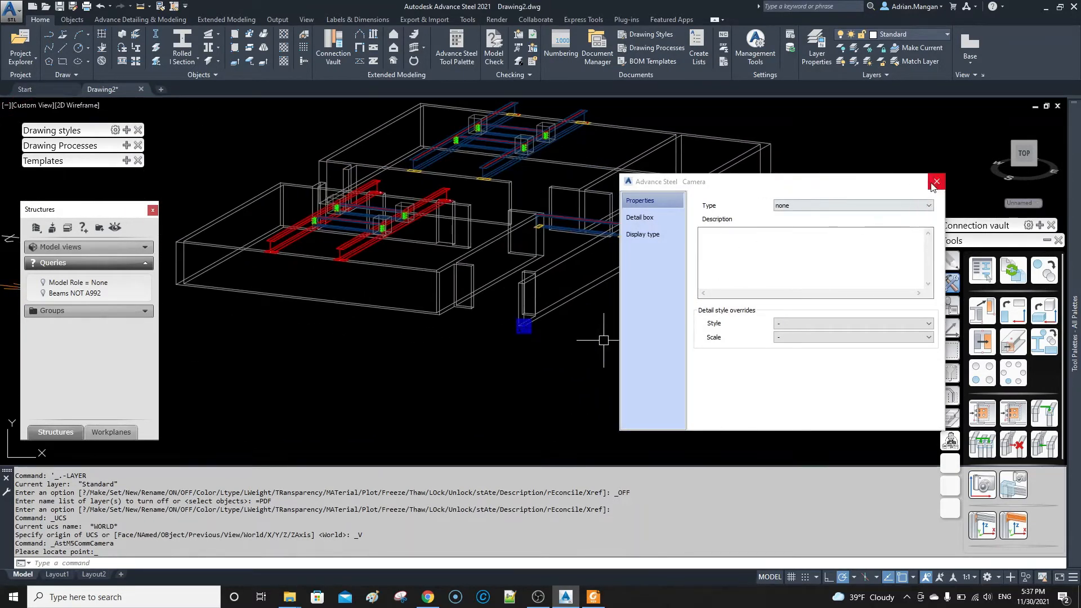
- Align the UCS to the current 3D view of the model
left_click(950, 328)
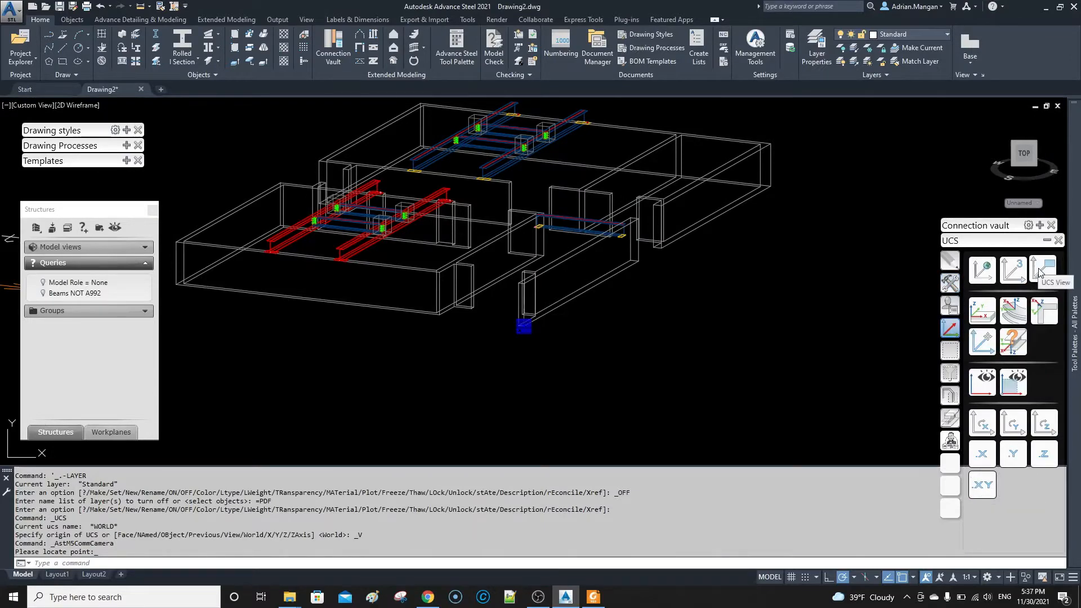
middle_click_drag(777, 254, 759, 284, "shift")
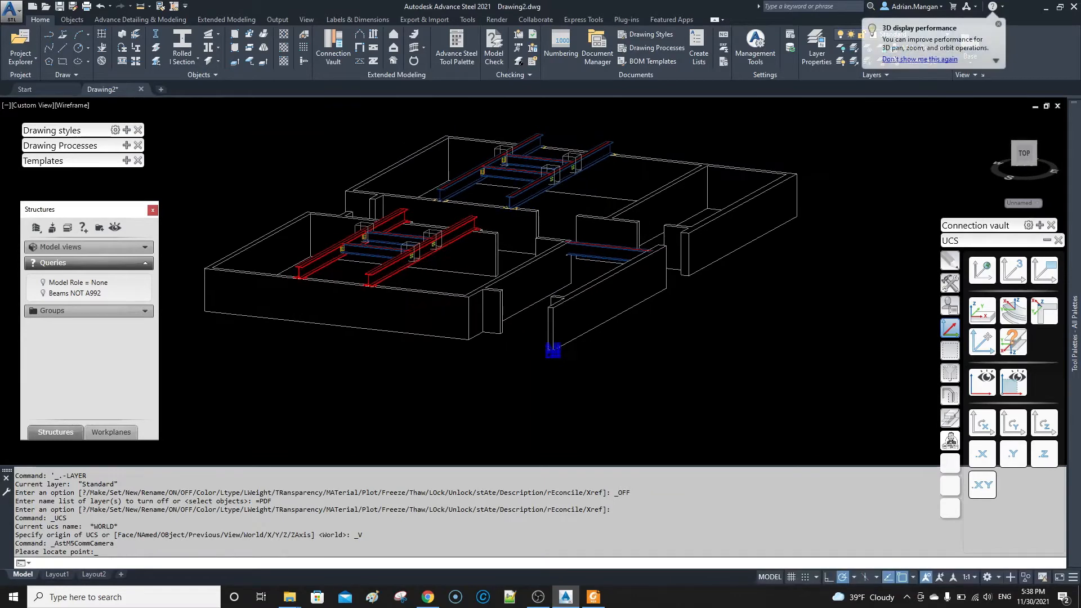
left_click(991, 266)
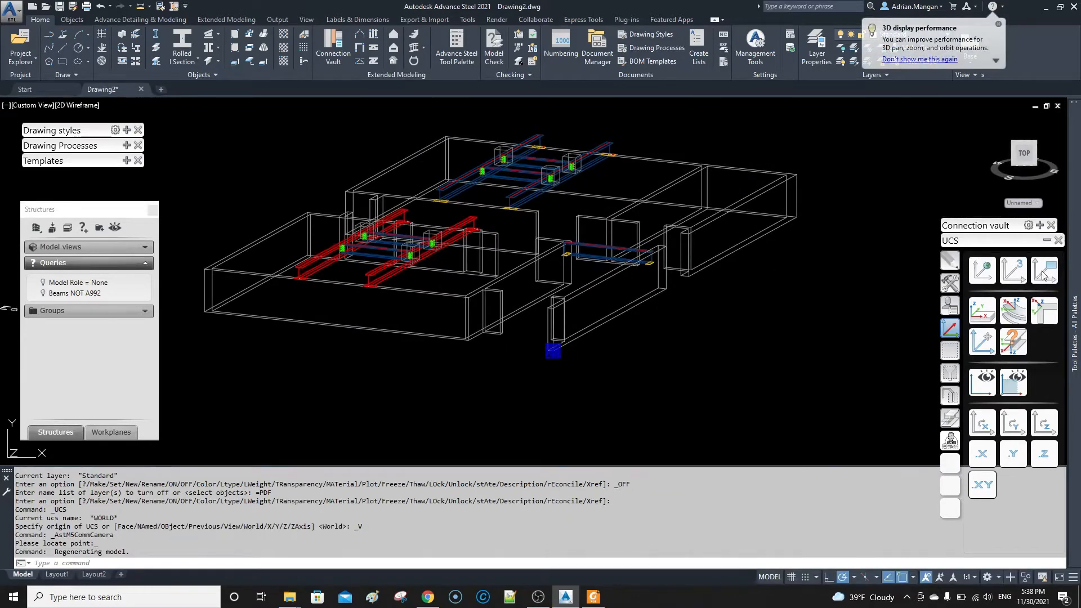
- Delete the camera at the bottom corner of the free wall end
scroll(560, 353, "up", 6)
left_click(559, 356)
key("Delete")
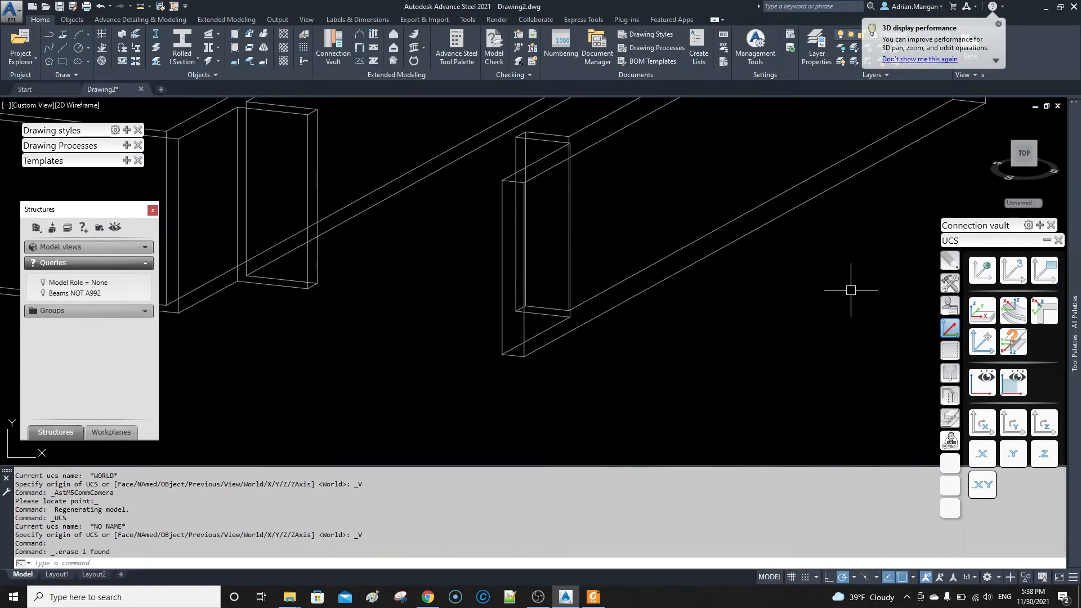
- Place a new camera at the bottom outer corner of the free wall end and set its type to Overview
left_click(950, 282)
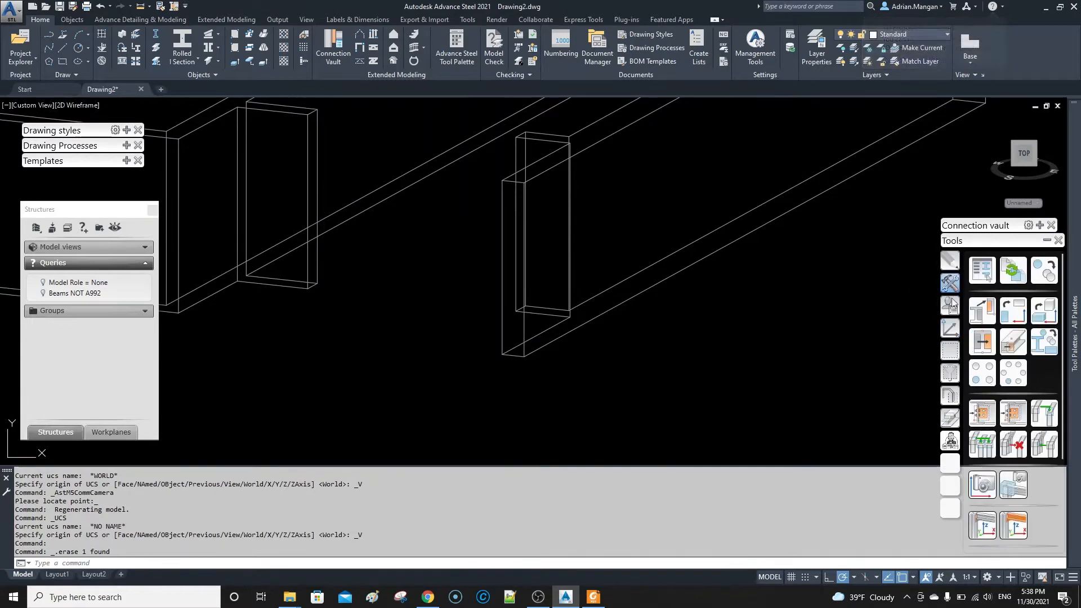
left_click(983, 484)
left_click(525, 356)
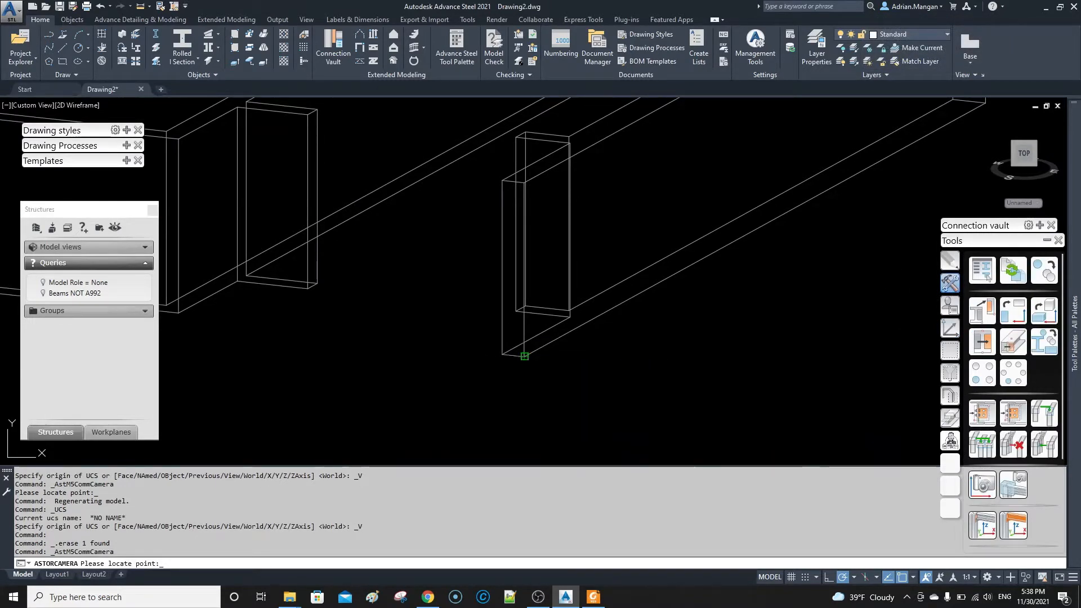
left_click(802, 206)
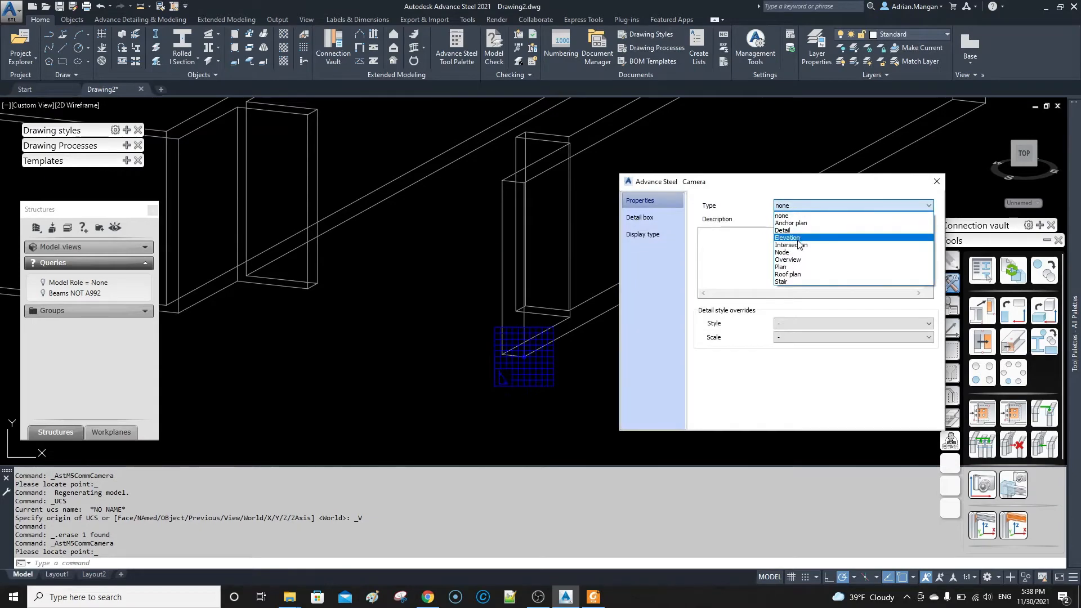
left_click(800, 260)
- Override the camera's detail style with the User style "1 - 3D View - Model - Labels" and its scale with 1/2"=1'-0"
left_click(799, 322)
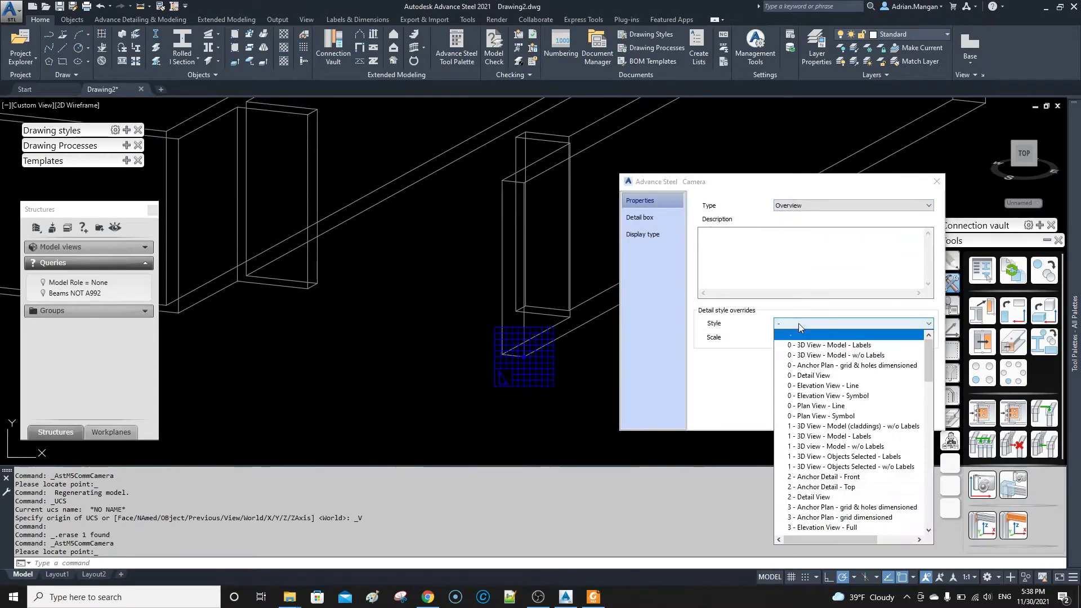
scroll(870, 435, "down", 10)
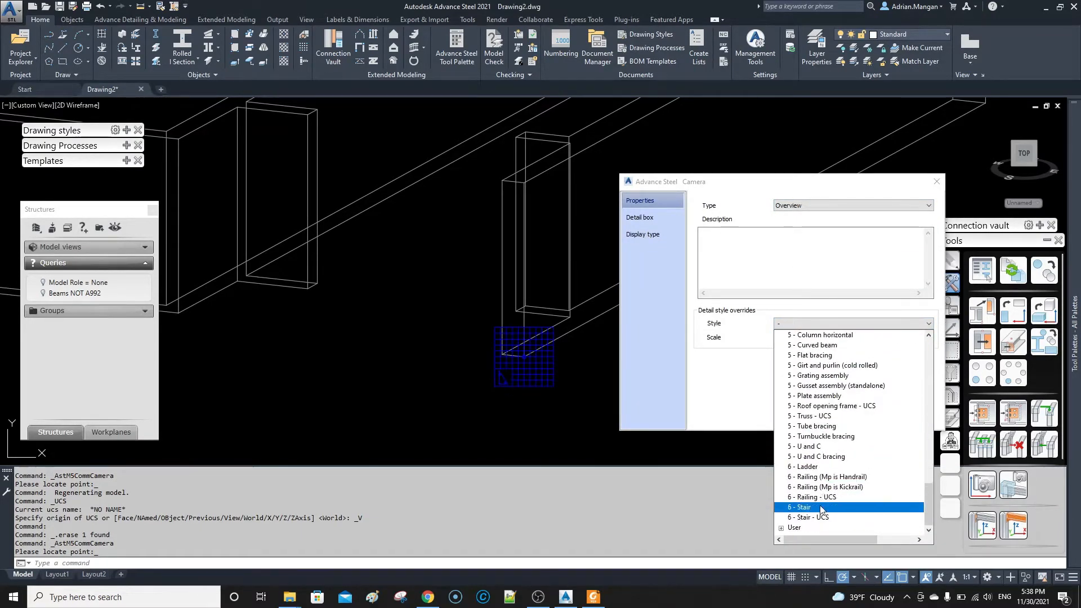
left_click(813, 526)
scroll(839, 398, "down", 3)
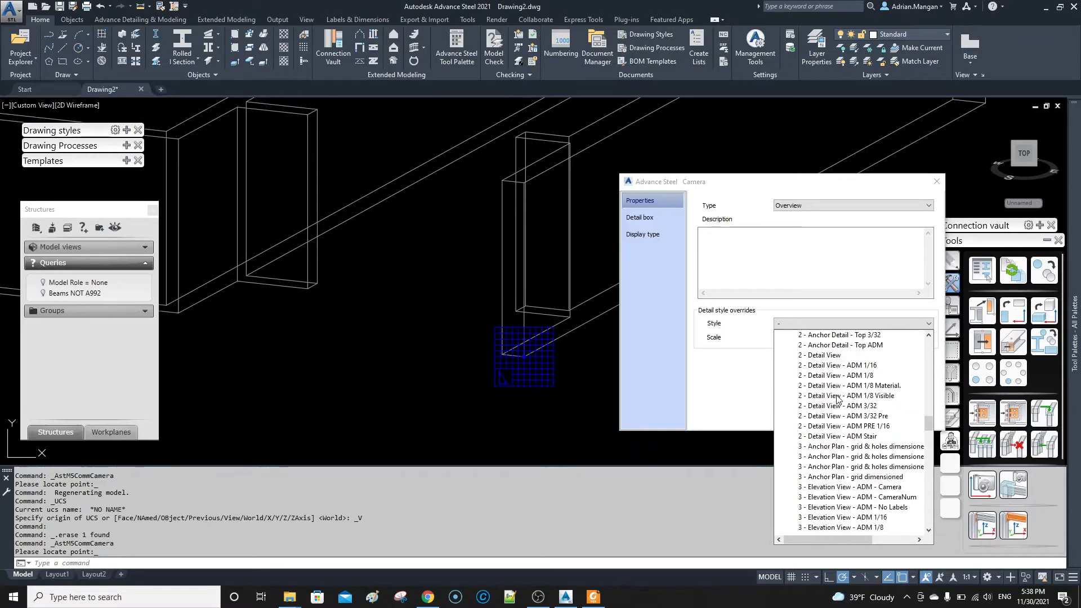
scroll(847, 407, "up", 3)
scroll(847, 407, "up", 3)
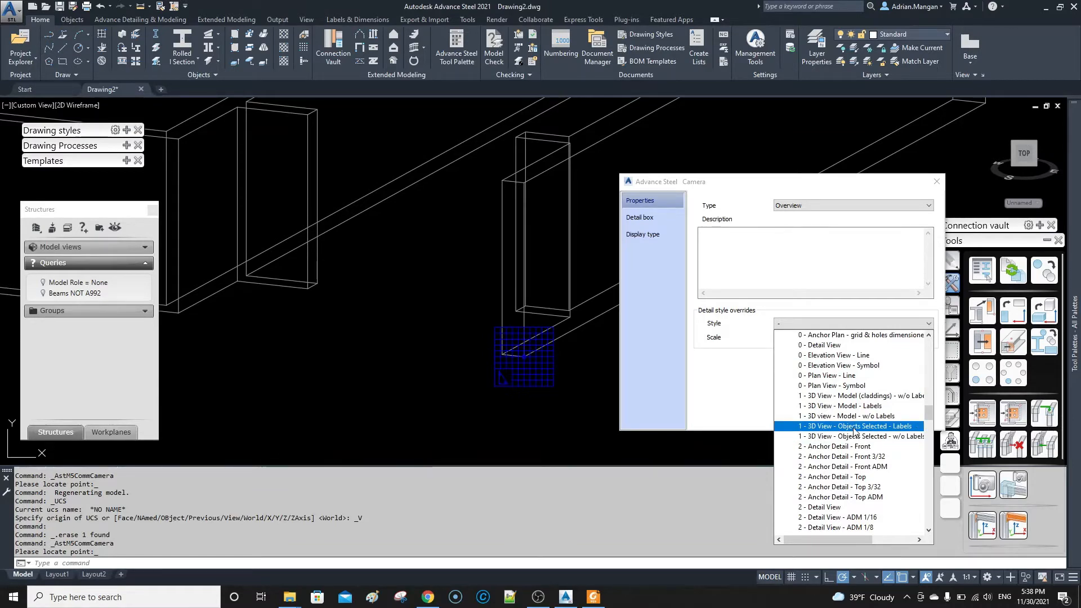
left_click(854, 426)
left_click(830, 337)
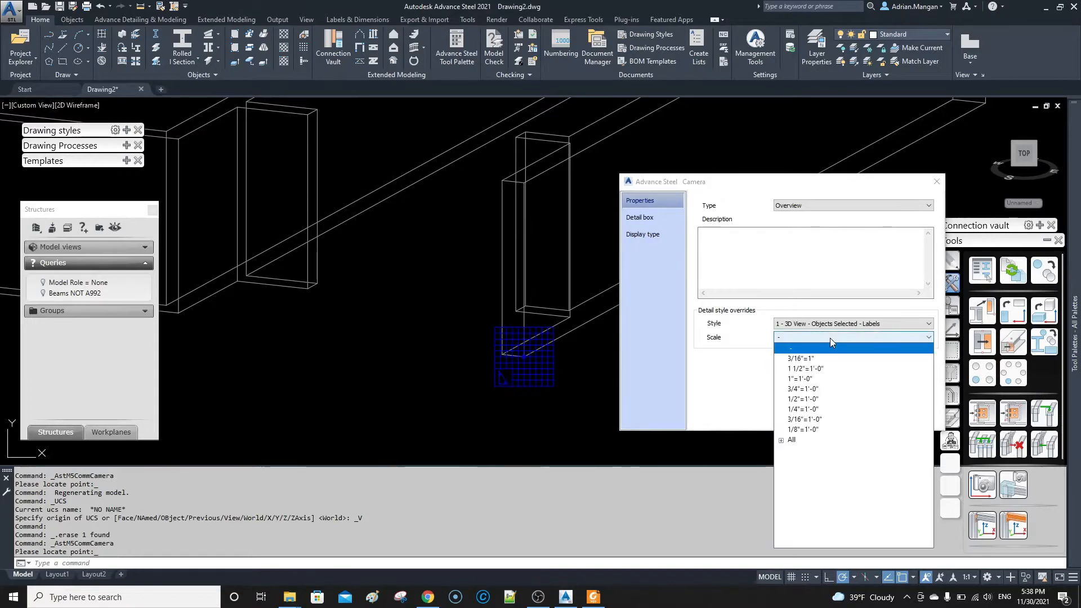
left_click(833, 323)
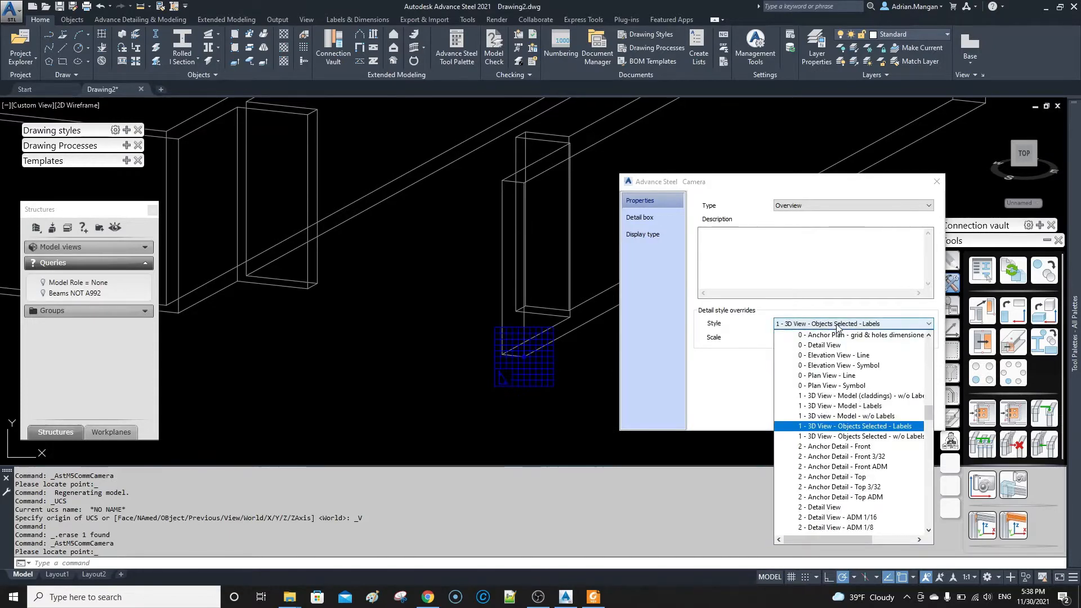
left_click(851, 406)
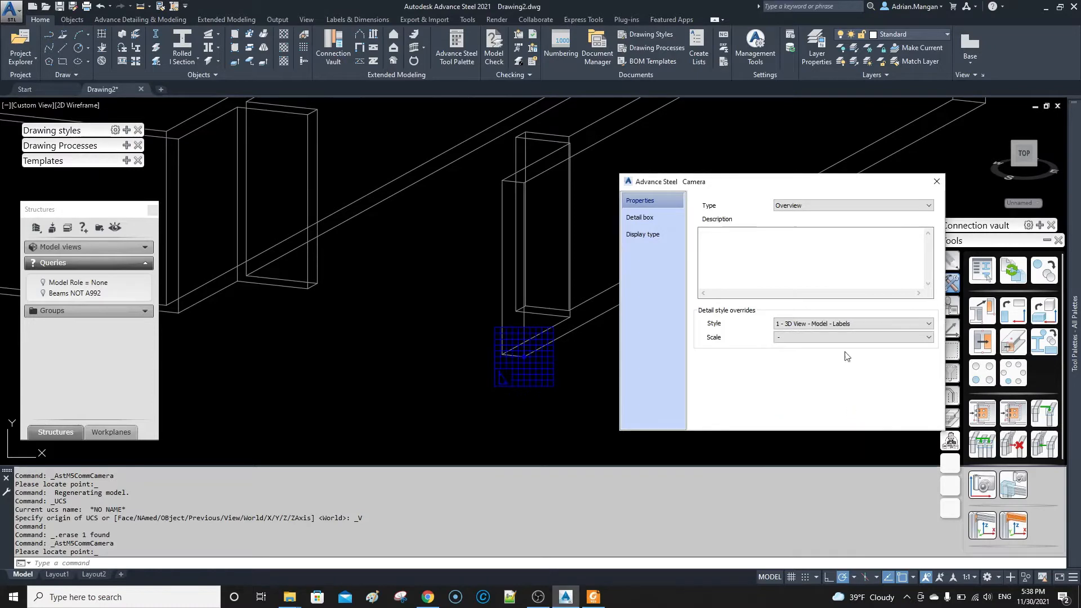
left_click(829, 338)
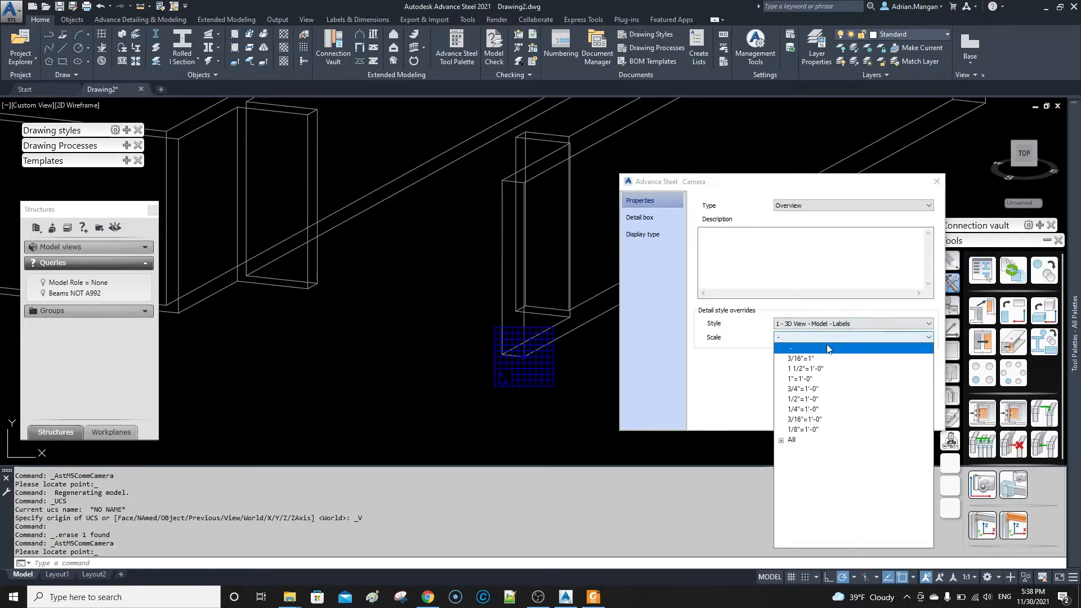
left_click(821, 400)
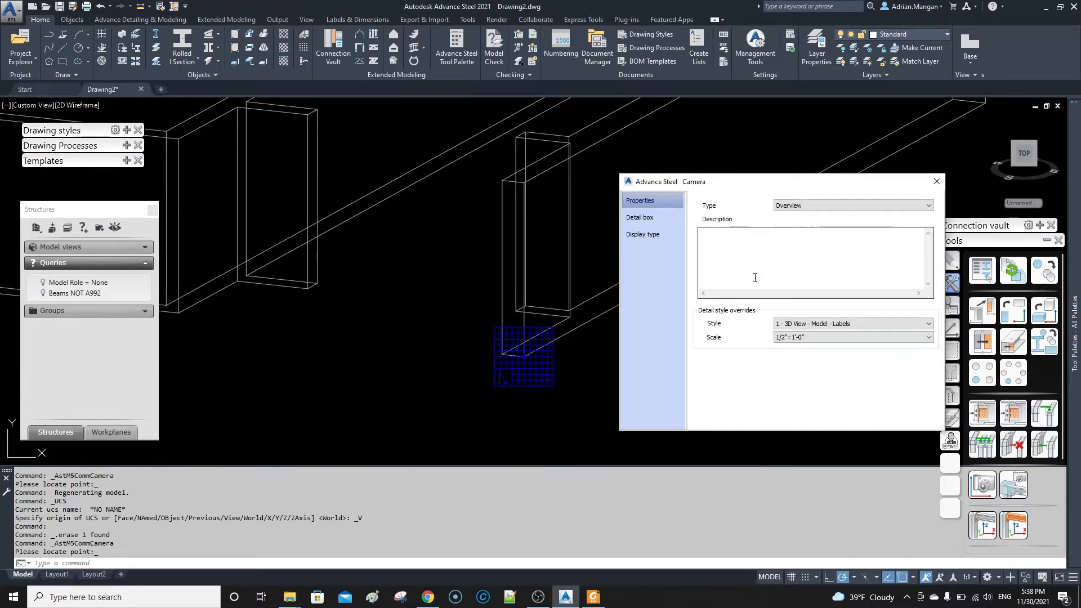
- Enter OVERVIEW as the camera's description, check its detail box settings, and close the camera properties
left_click(628, 218)
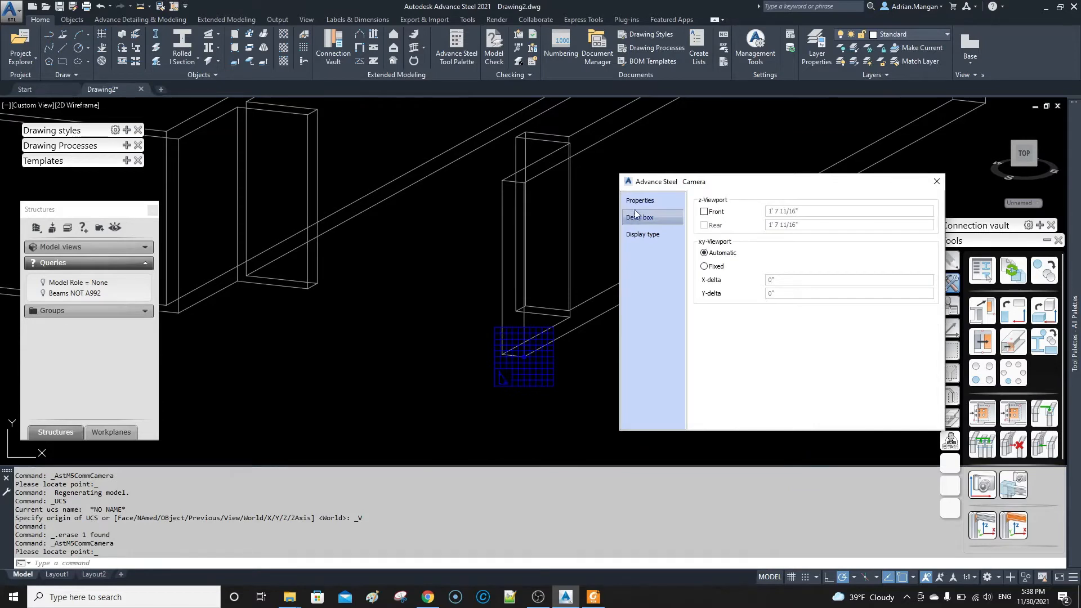
left_click(639, 201)
left_click(729, 245)
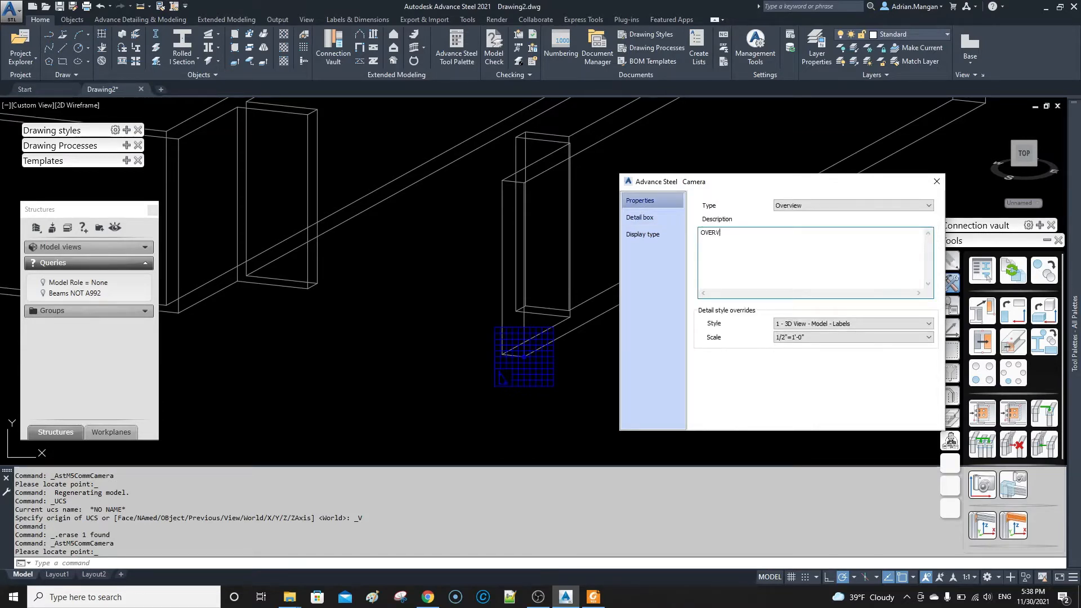
type("OVERVIEW")
left_click(651, 219)
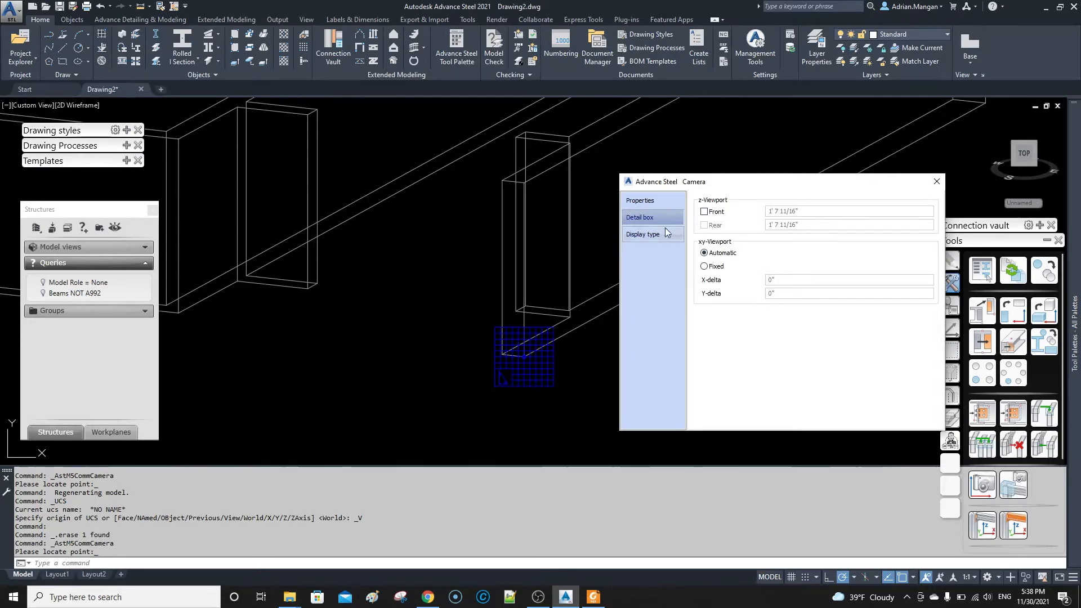
left_click(937, 181)
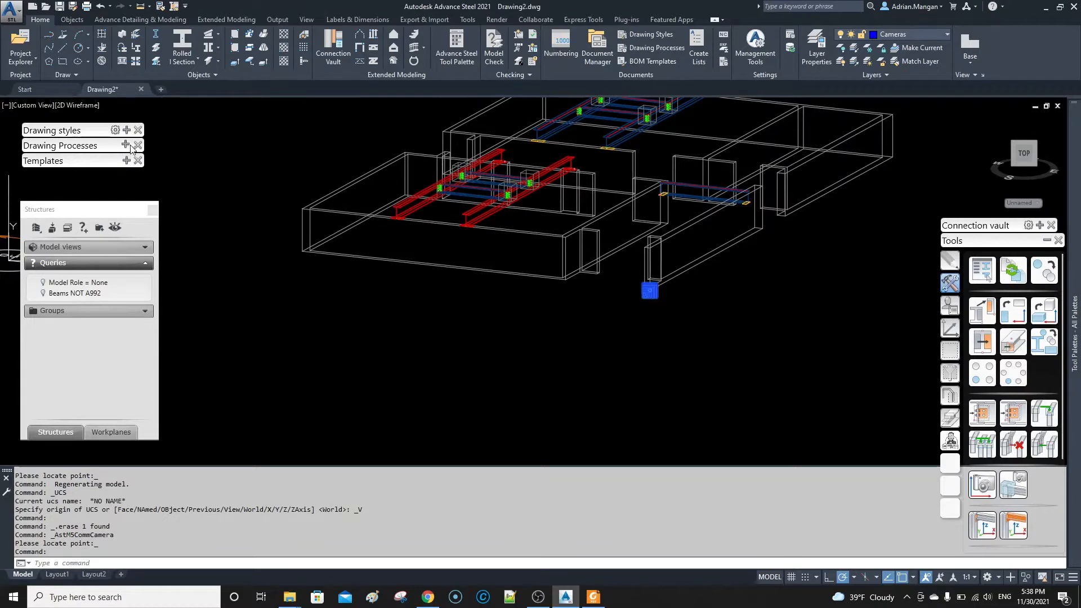
- Run the selected-cameras drawing process on the overview camera with drawing number 10
mouse_move(127, 148)
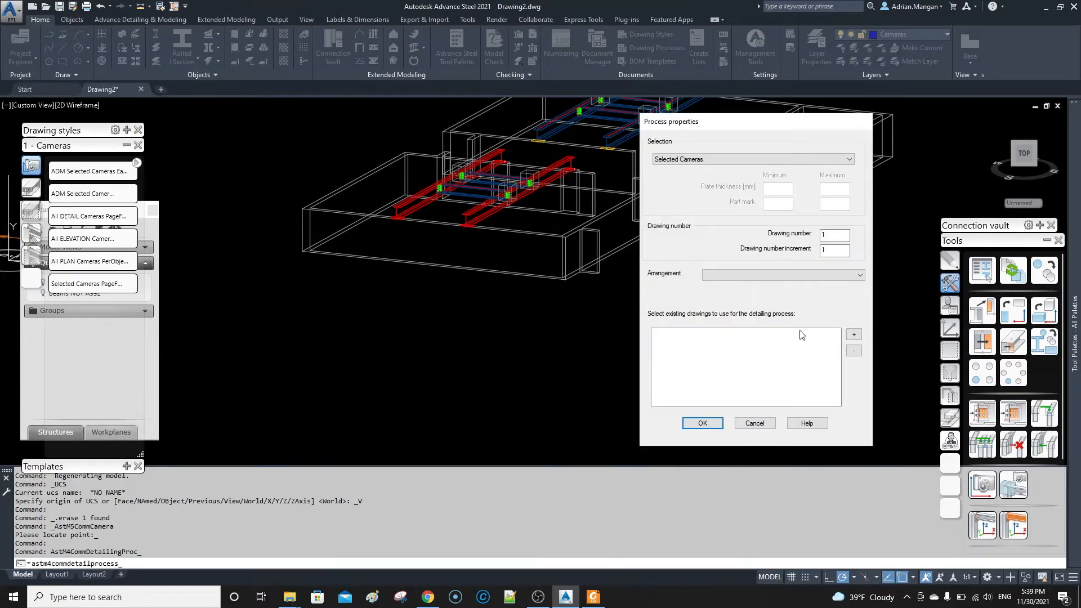
left_click(829, 237)
key("BackSpace")
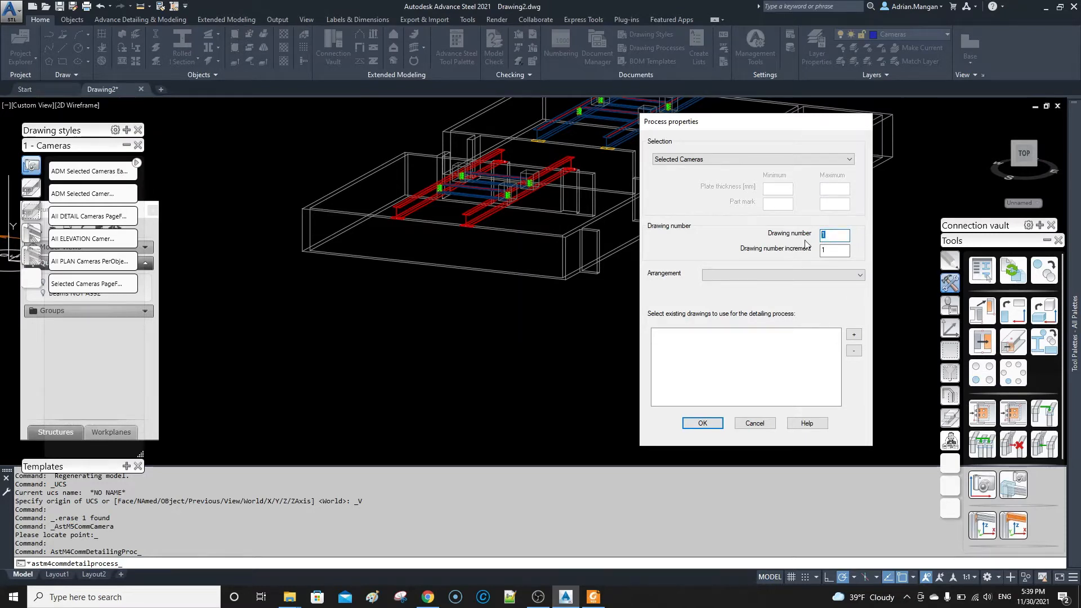
type("0")
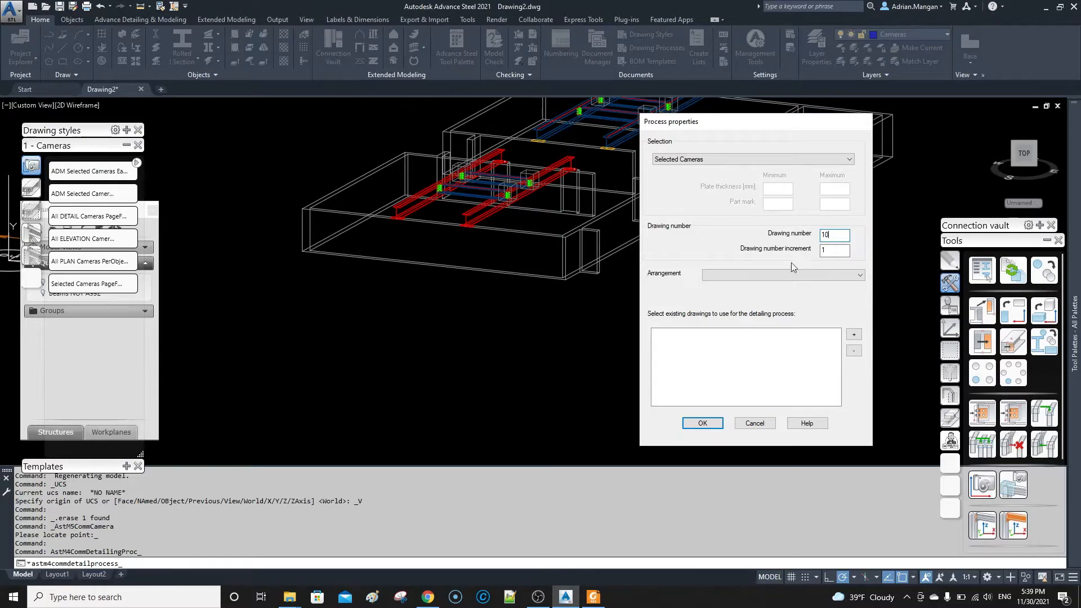
left_click(698, 422)
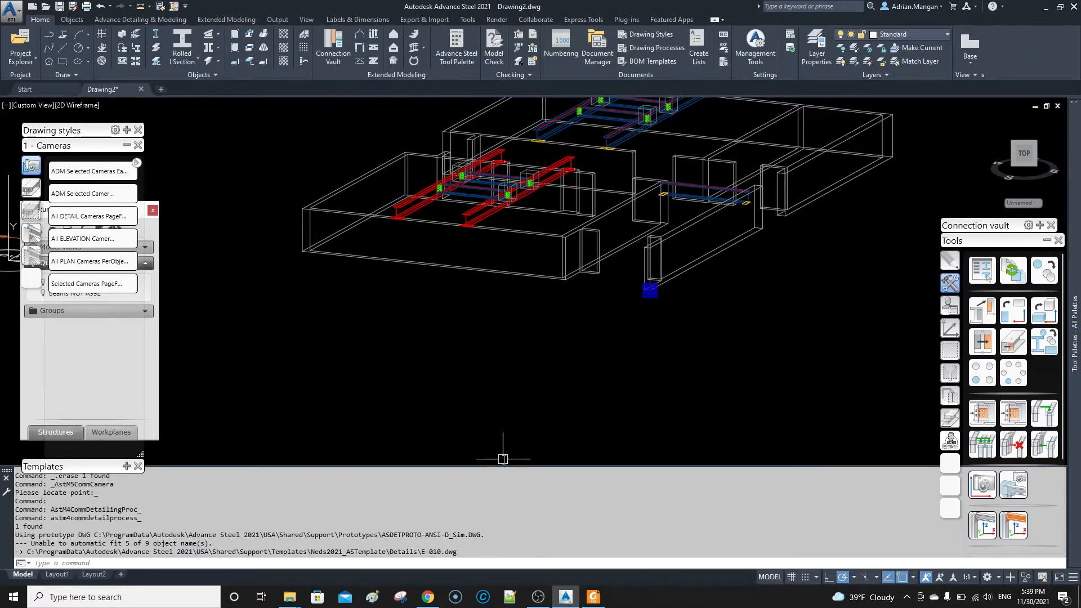
- Clear the camera selection and set the UCS back to World
left_click(653, 292)
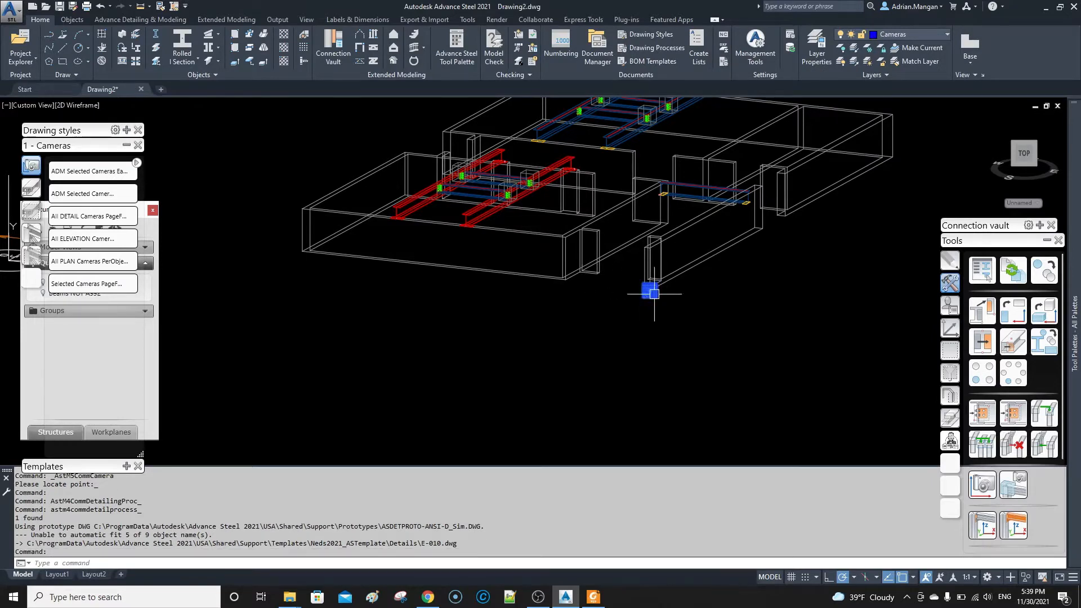
key("Escape")
middle_click_drag(630, 296, 612, 311)
left_click(950, 328)
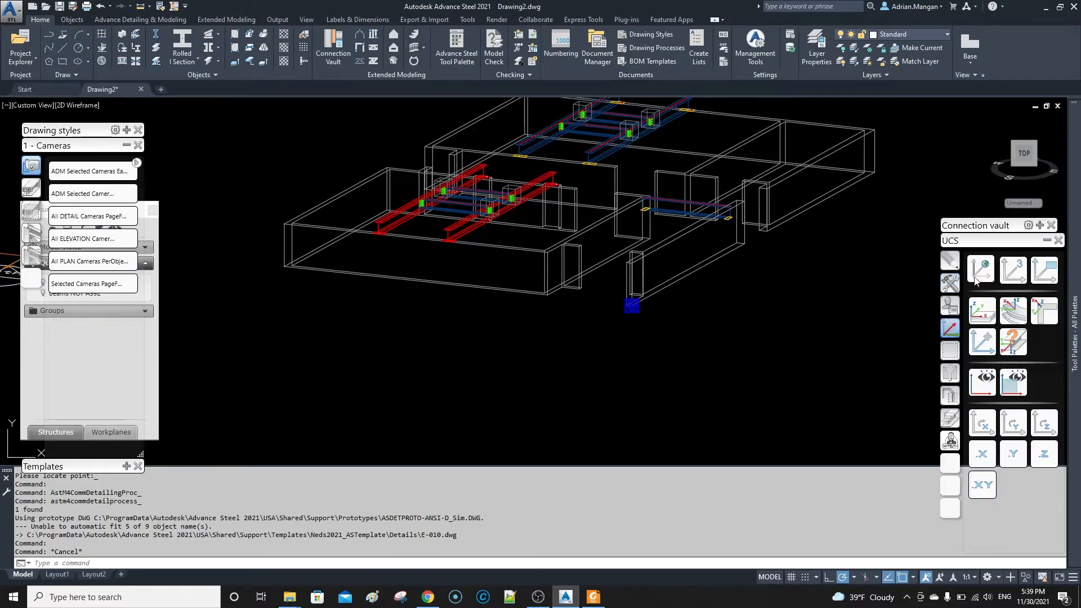
left_click(982, 271)
- Place a new camera at the outer top corner of the low wall box beside the red-marked beams
mouse_move(335, 204)
middle_mouse_down()
mouse_move(358, 253)
mouse_move(340, 201)
middle_mouse_up()
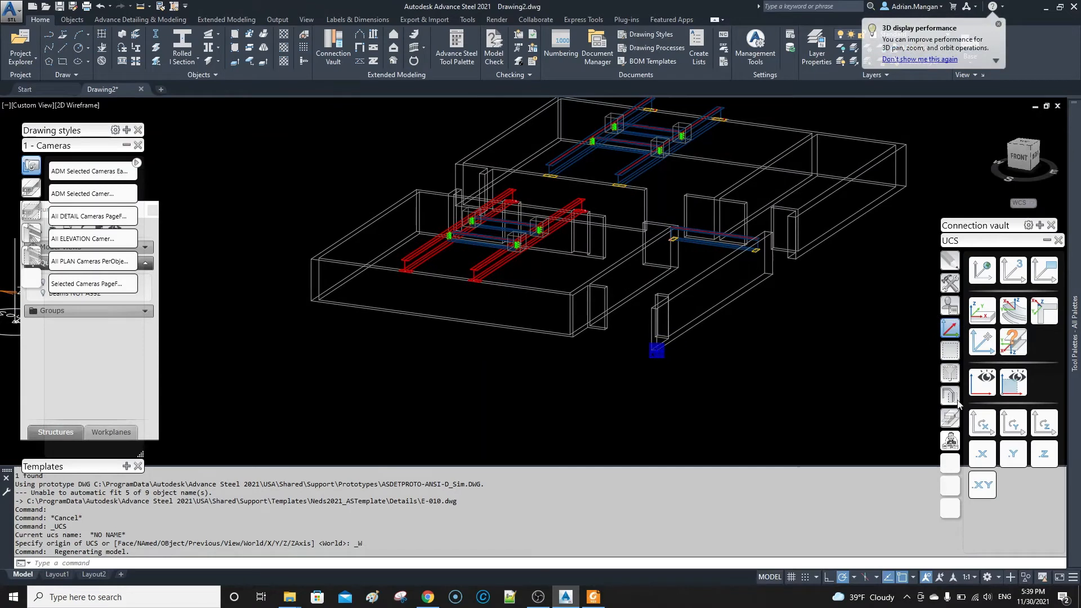
left_click(950, 283)
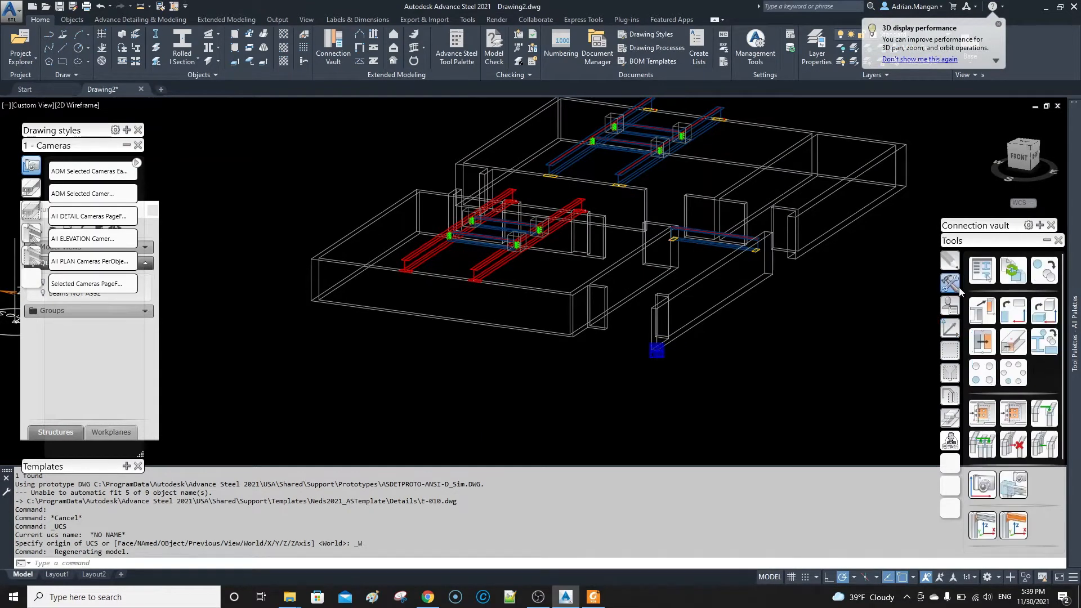
left_click(989, 487)
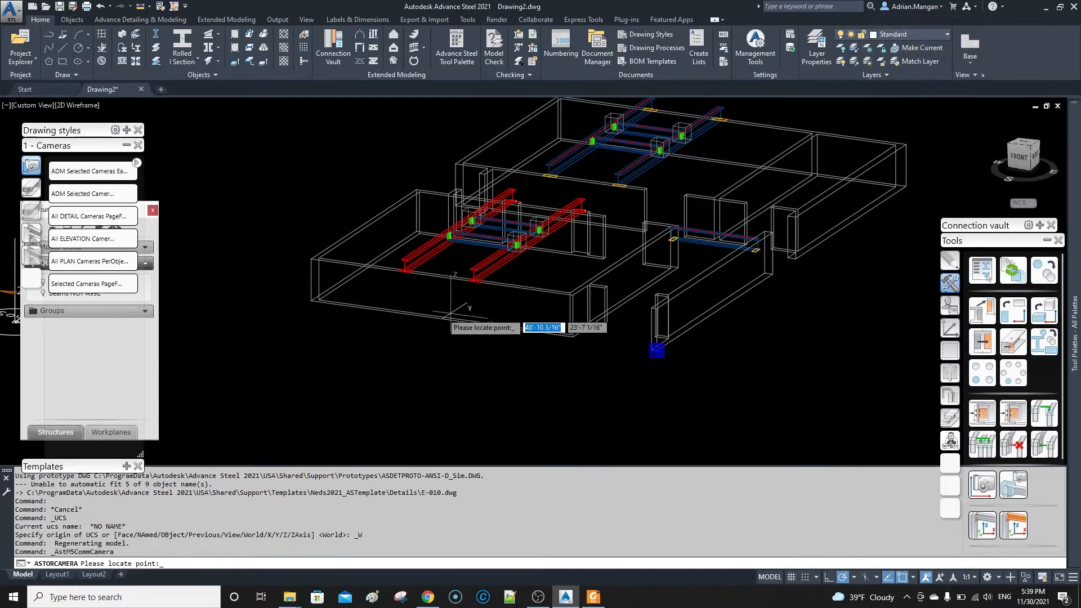
scroll(406, 298, "up", 4)
left_click(283, 251)
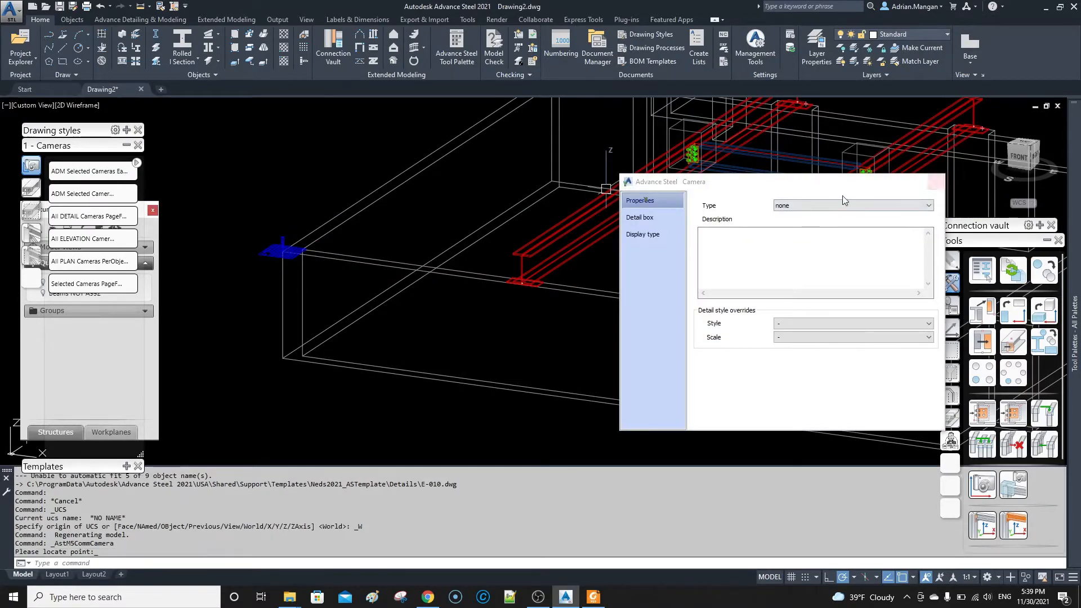
- Set the new camera's type to Plan and enter ROOF PLAN as its description
left_click(839, 205)
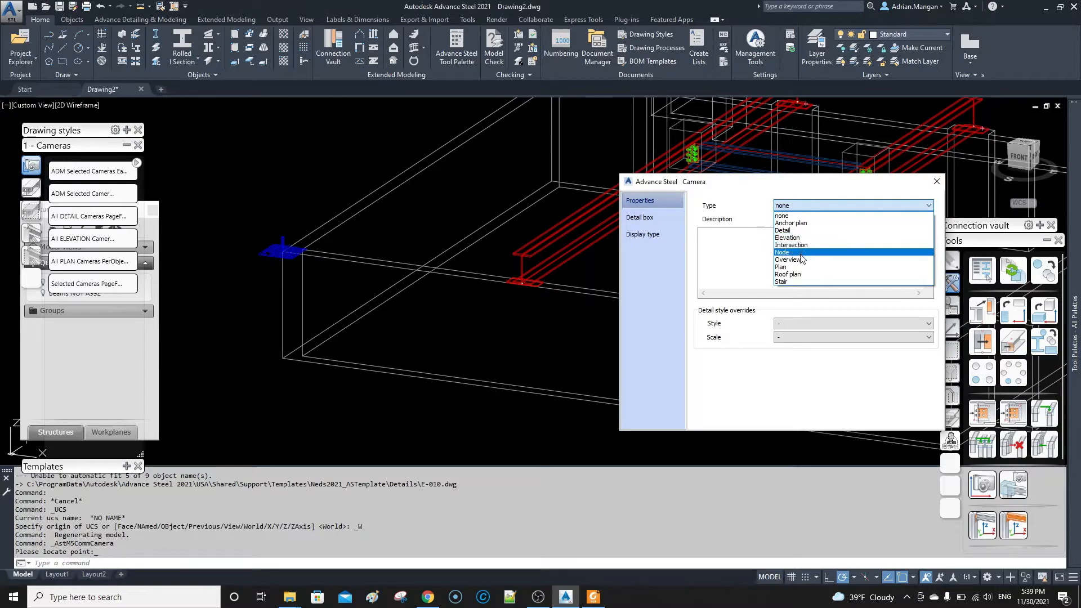
left_click(802, 266)
left_click(771, 237)
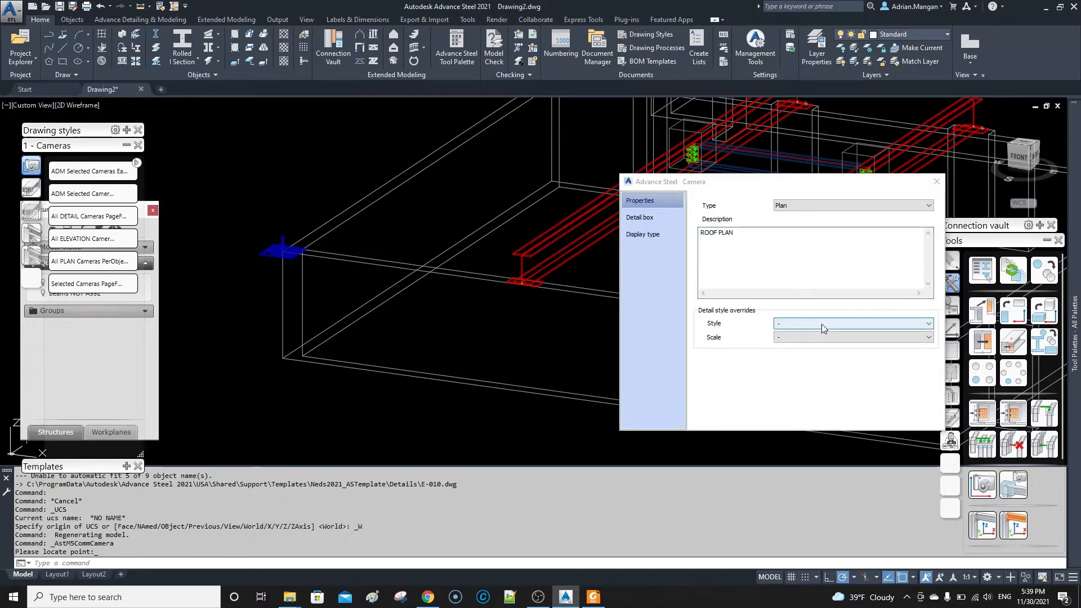
- Override the plan camera's detail style with the User style "3 - Plan View - ADM 3/32" and its scale with 1/4"=1'-0"
left_click(890, 322)
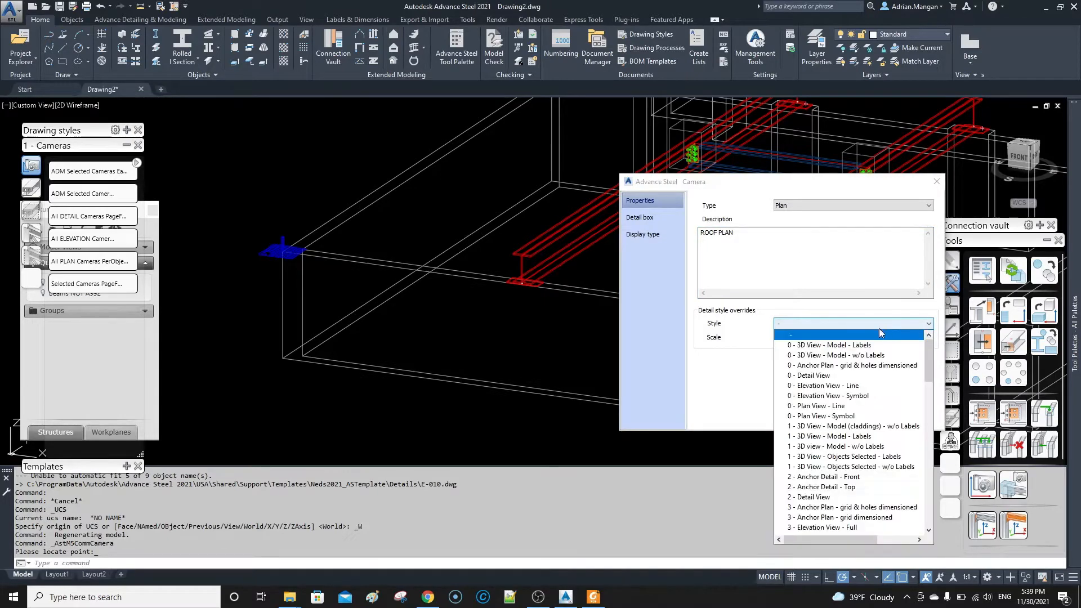
scroll(858, 405, "down", 15)
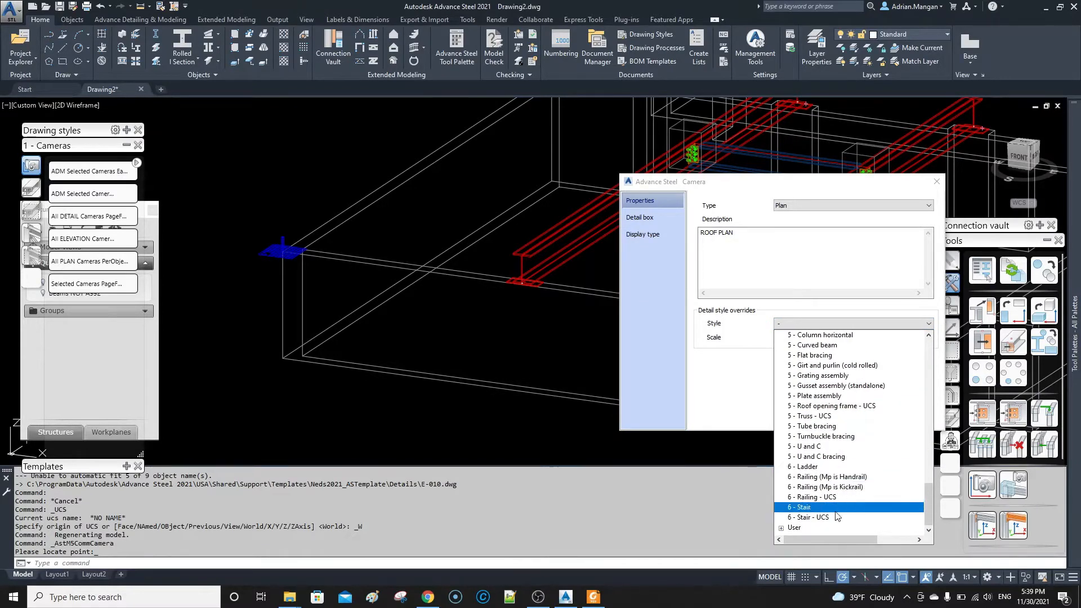
scroll(871, 403, "up", 20)
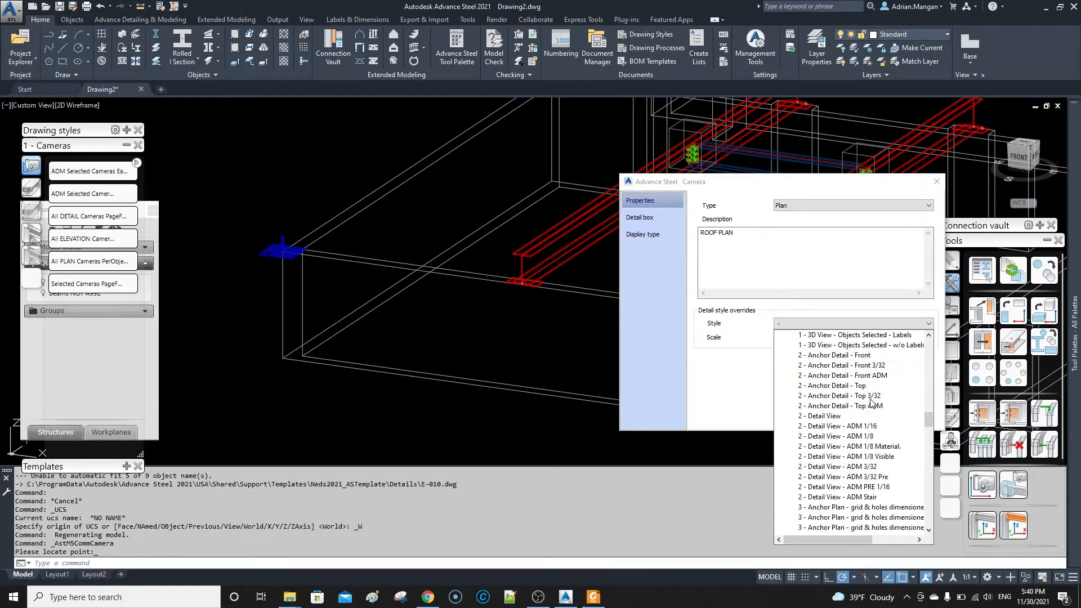
scroll(871, 403, "down", 15)
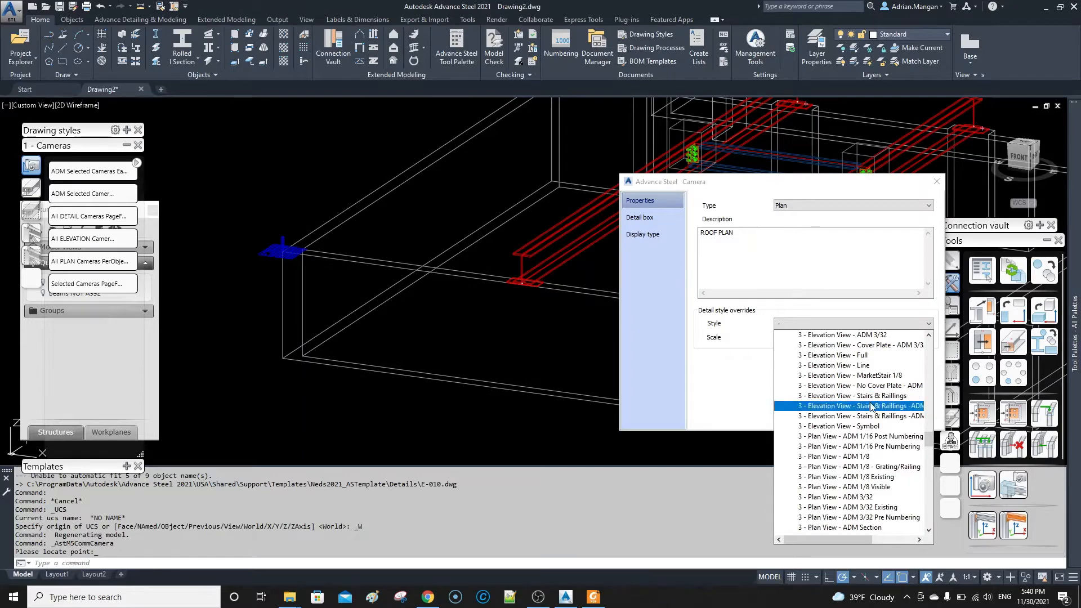
left_click(872, 499)
left_click(839, 335)
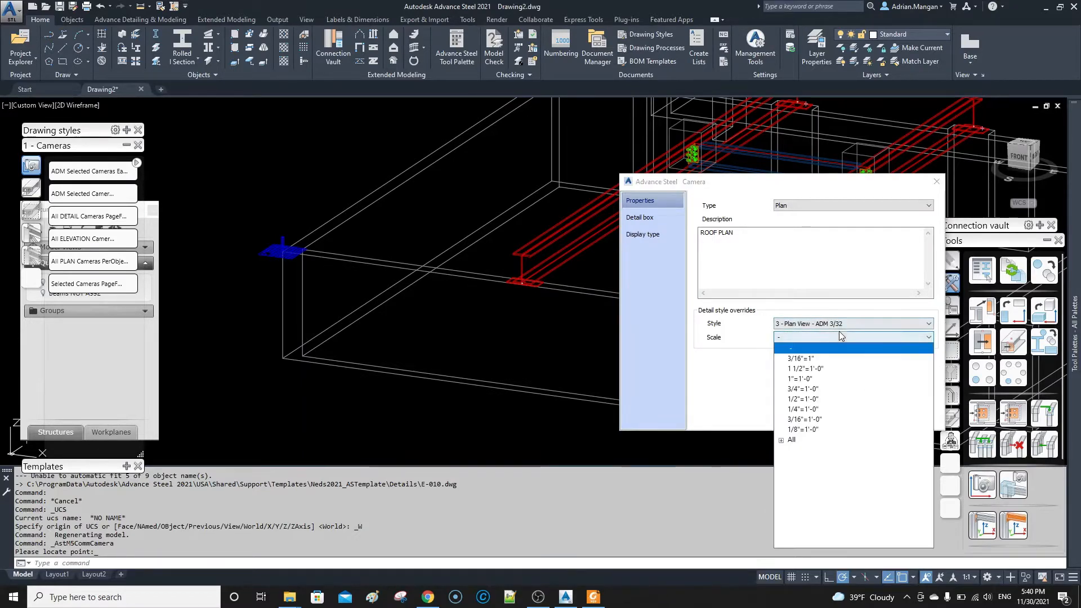
left_click(822, 410)
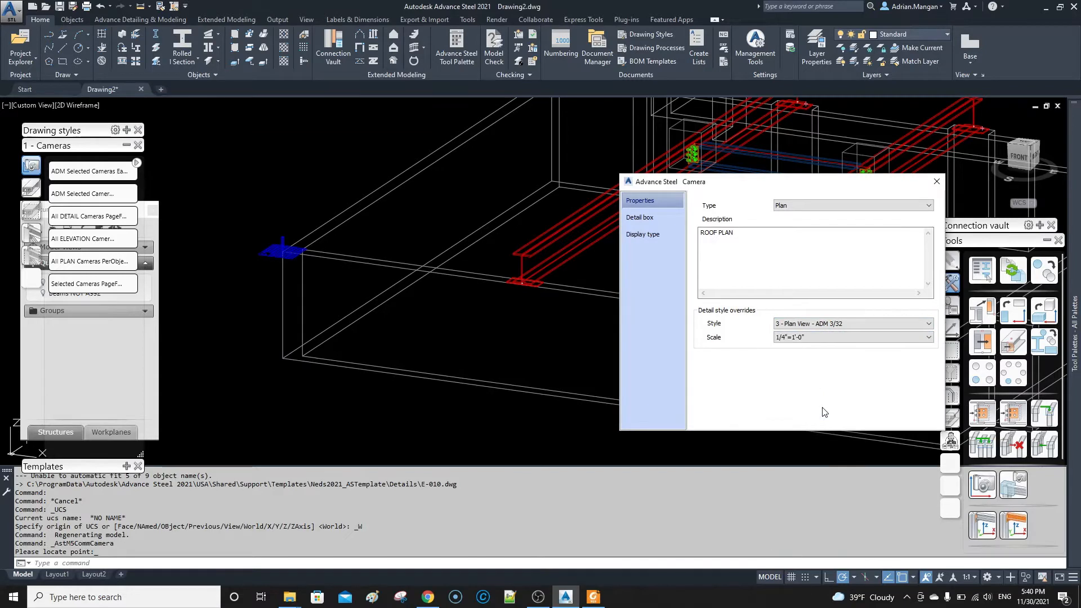
- Enable the plan camera's front and rear z-viewport limits, set both to 2', and close the camera properties
left_click(670, 222)
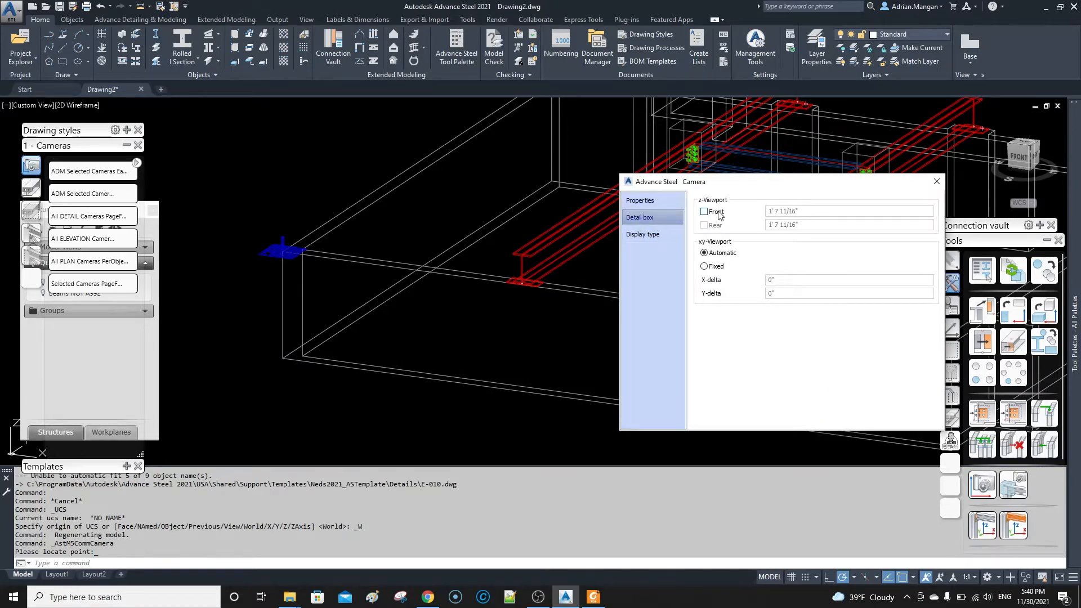
left_click(718, 212)
left_click(705, 226)
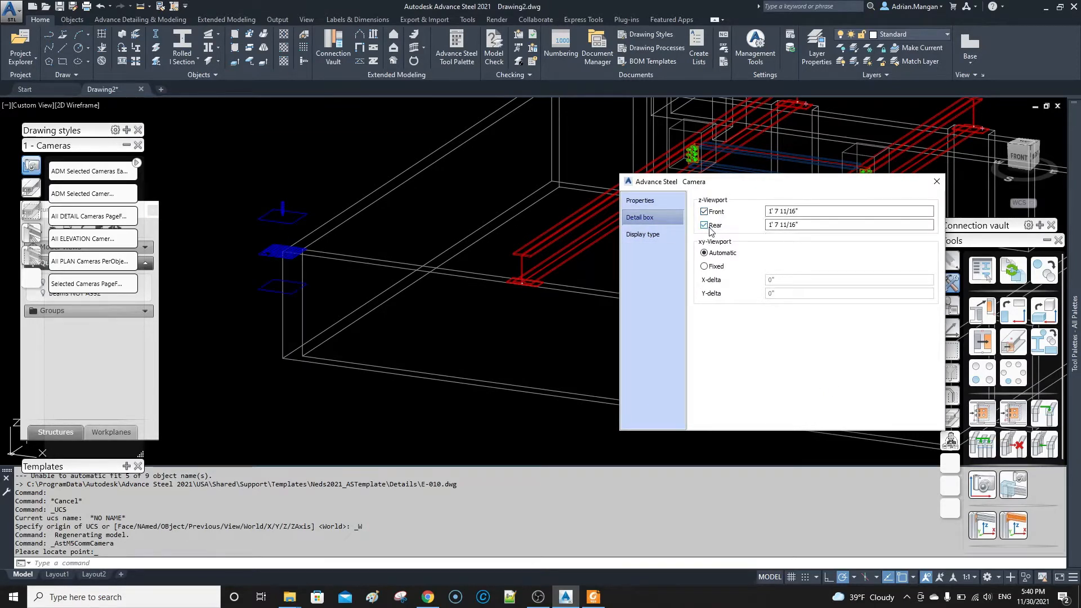
left_click(814, 212)
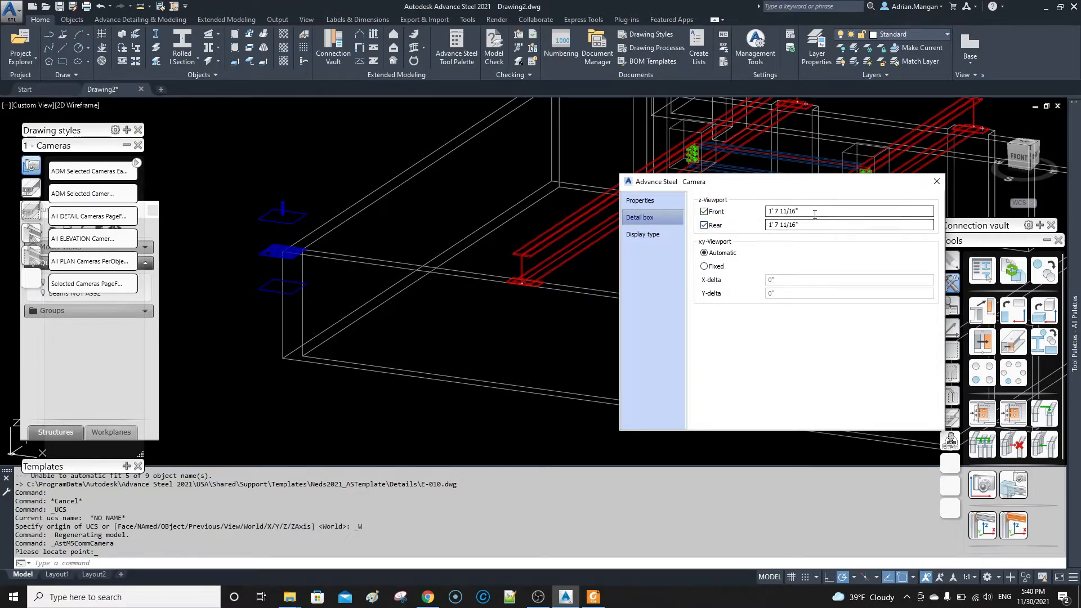
type("24")
key("Tab")
type("24")
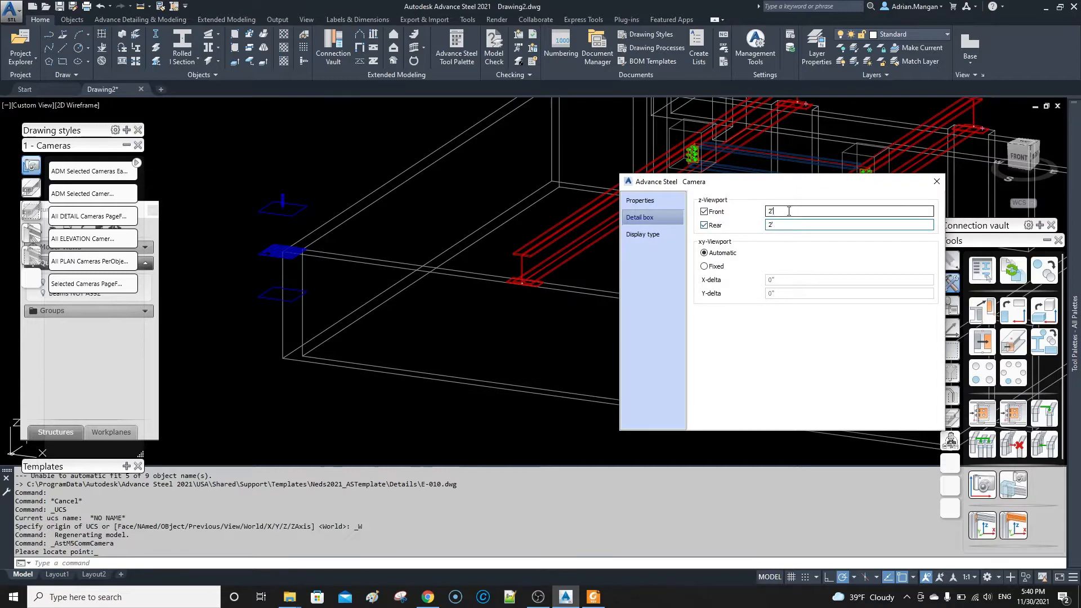
left_click(776, 212)
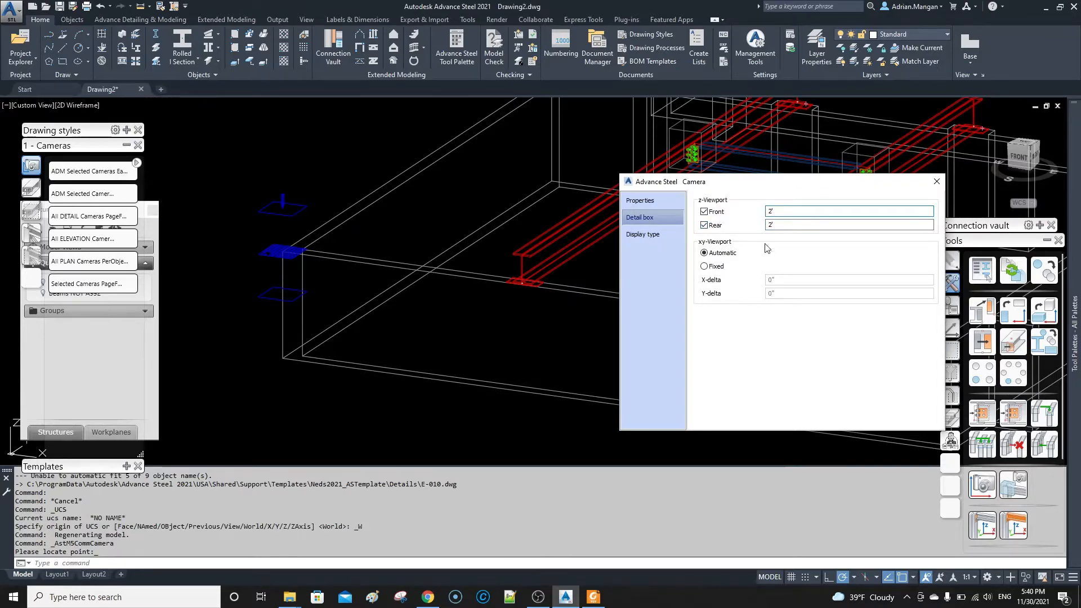
scroll(496, 214, "down", 5)
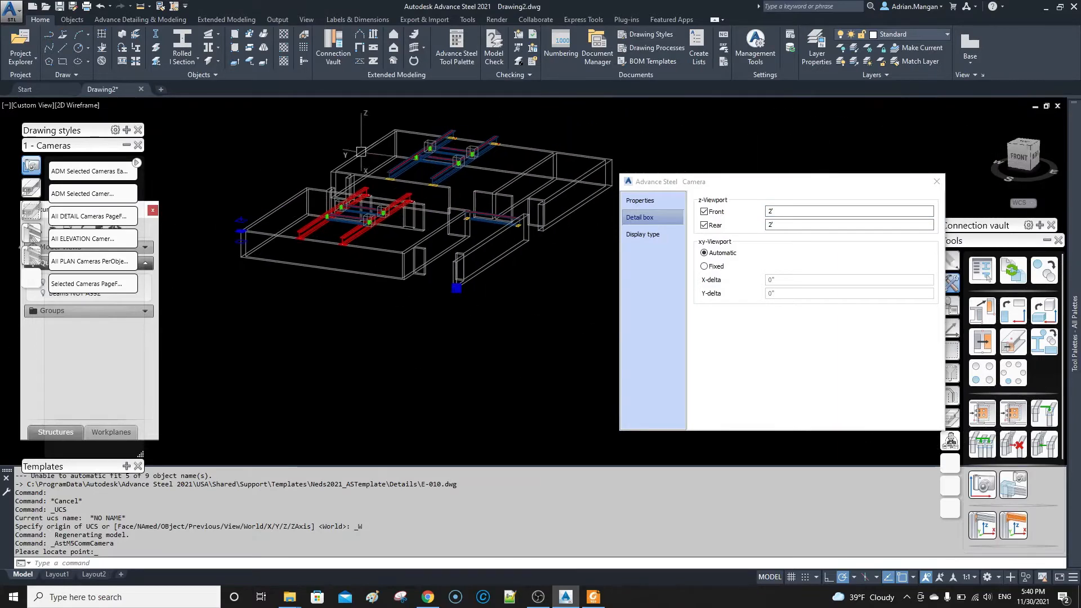
scroll(225, 227, "up", 4)
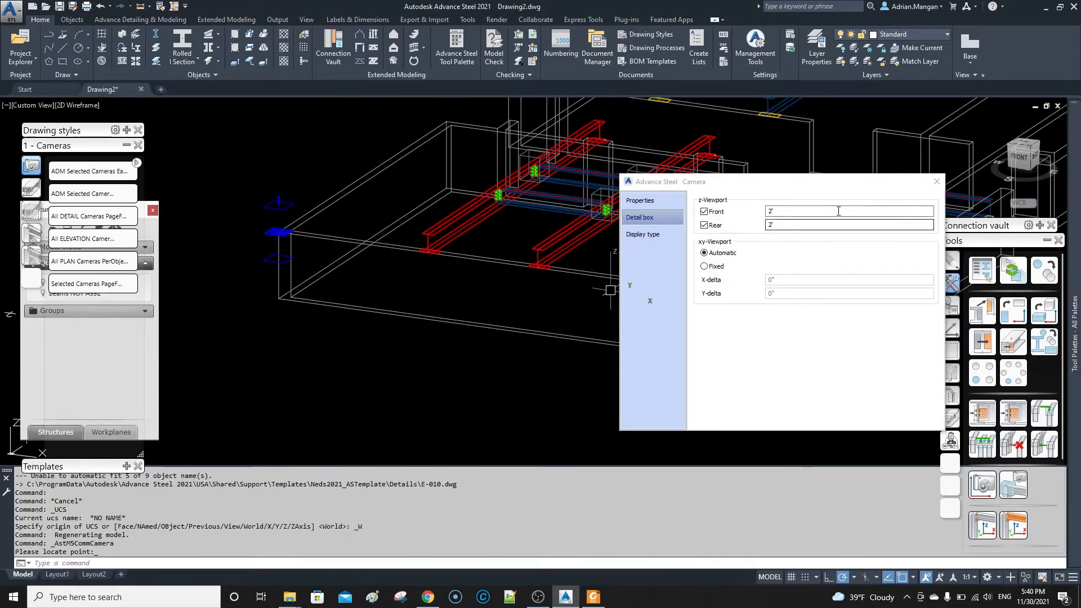
left_click(666, 235)
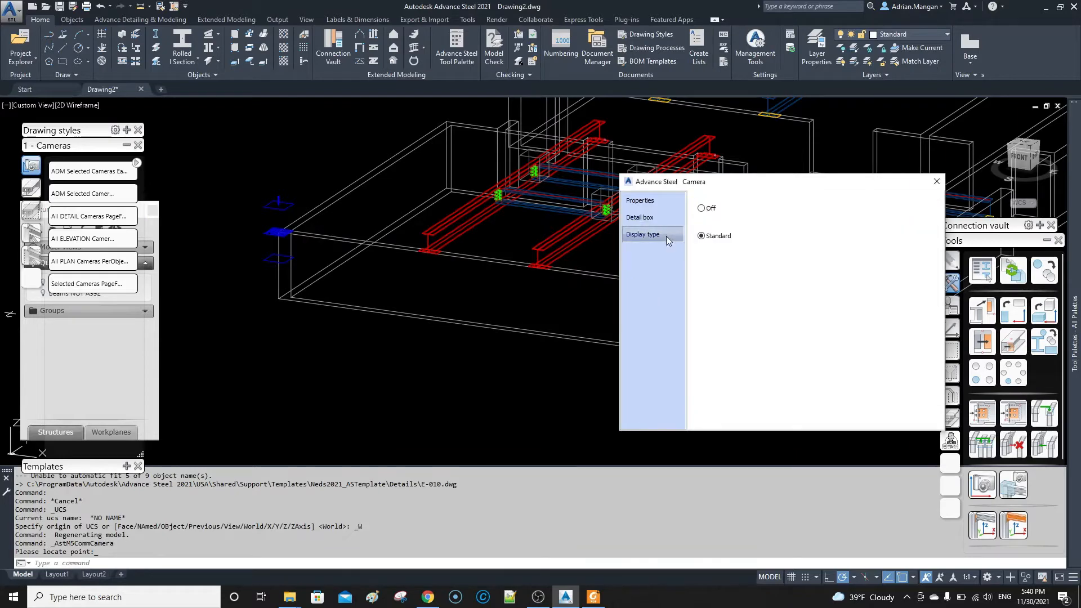
left_click(937, 181)
- Unmark the red-marked beams in the model
scroll(571, 211, "down", 3)
scroll(405, 236, "up", 4)
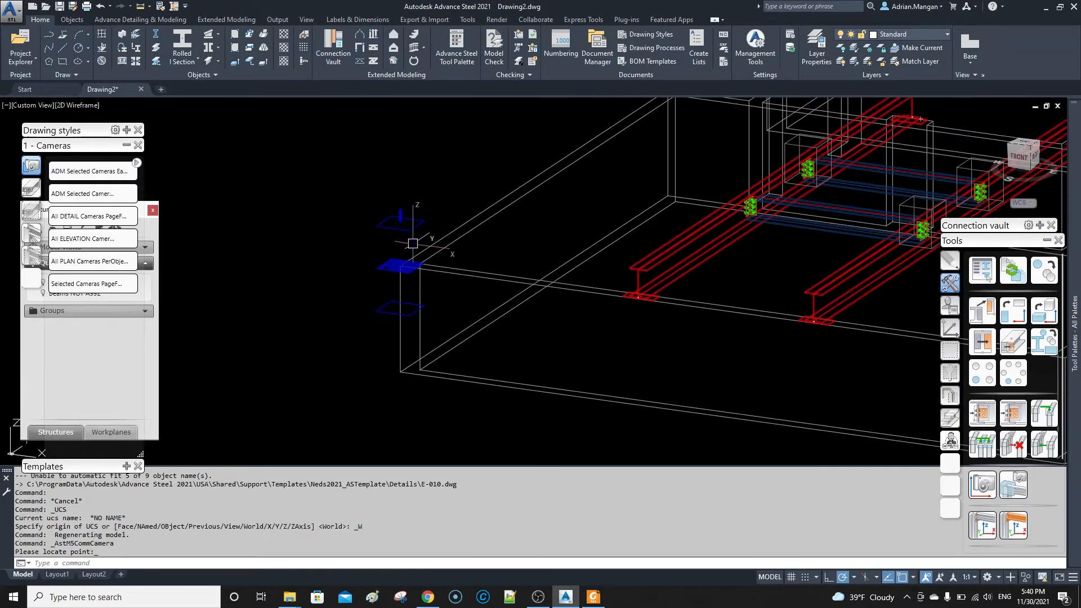
middle_click_drag(427, 259, 213, 276)
scroll(516, 245, "down", 1)
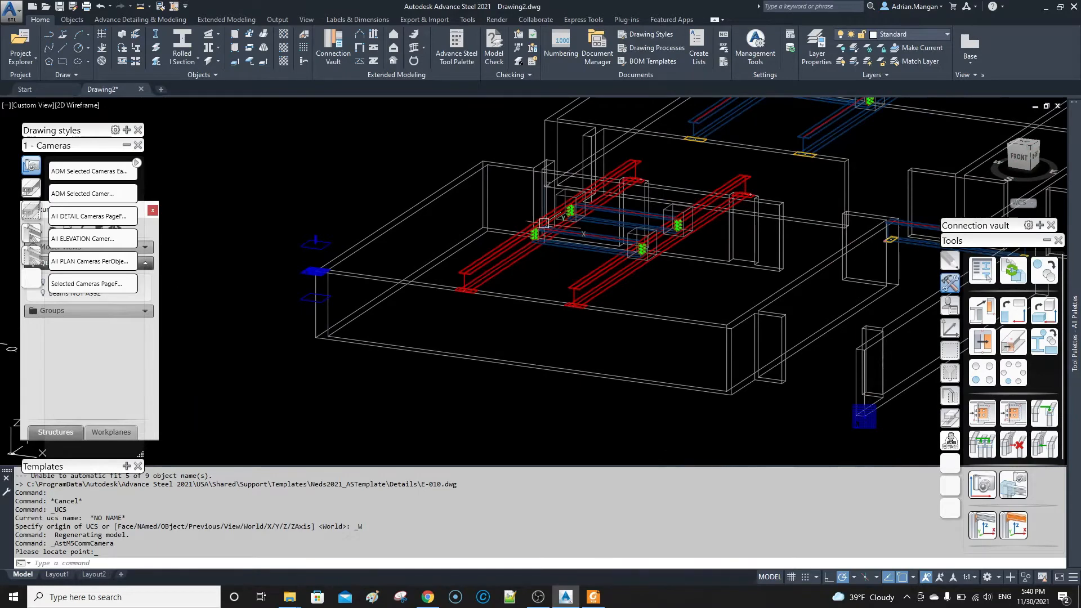
scroll(537, 225, "down", 1)
middle_click_drag(540, 225, 535, 226)
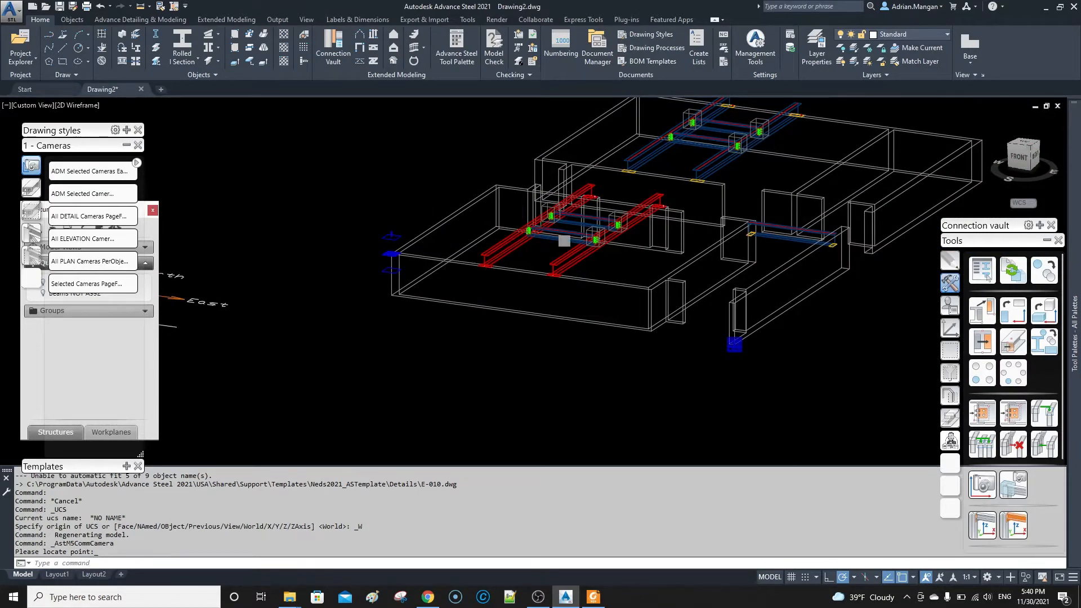
middle_click_drag(513, 237, 471, 258)
scroll(731, 135, "up", 3)
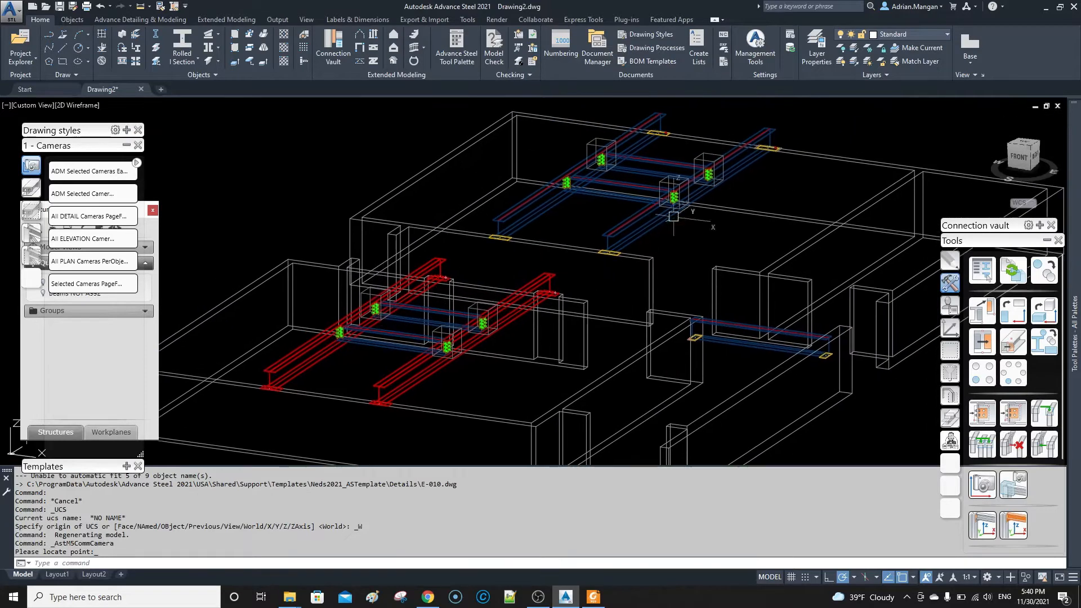
scroll(763, 135, "up", 4)
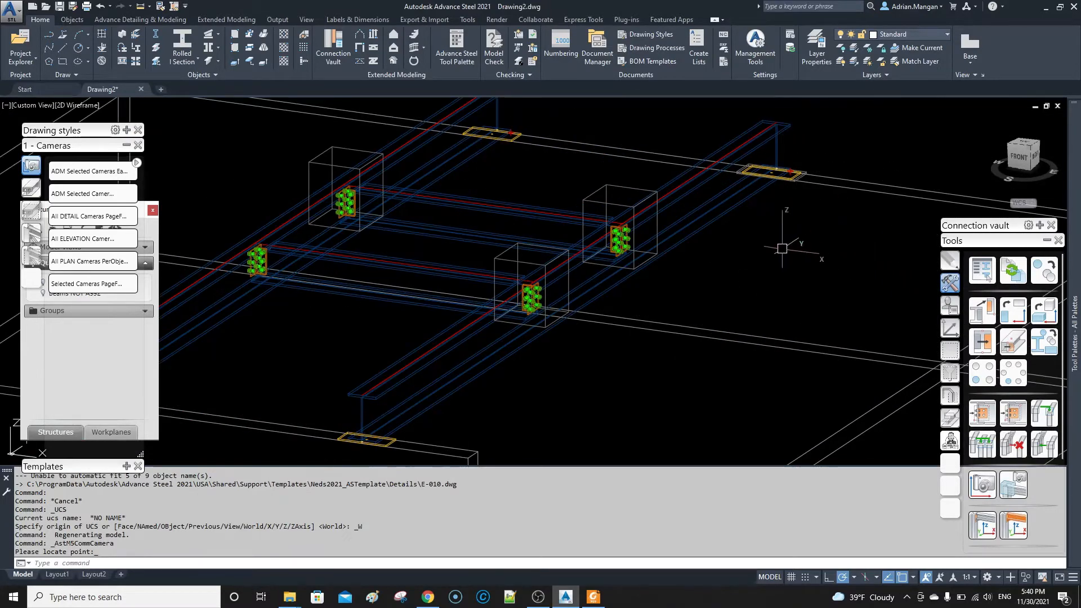
left_click(950, 350)
left_click(982, 352)
- Rotate the UCS about its X axis for a vertical camera view of the beam connections
middle_click_drag(726, 257, 657, 248)
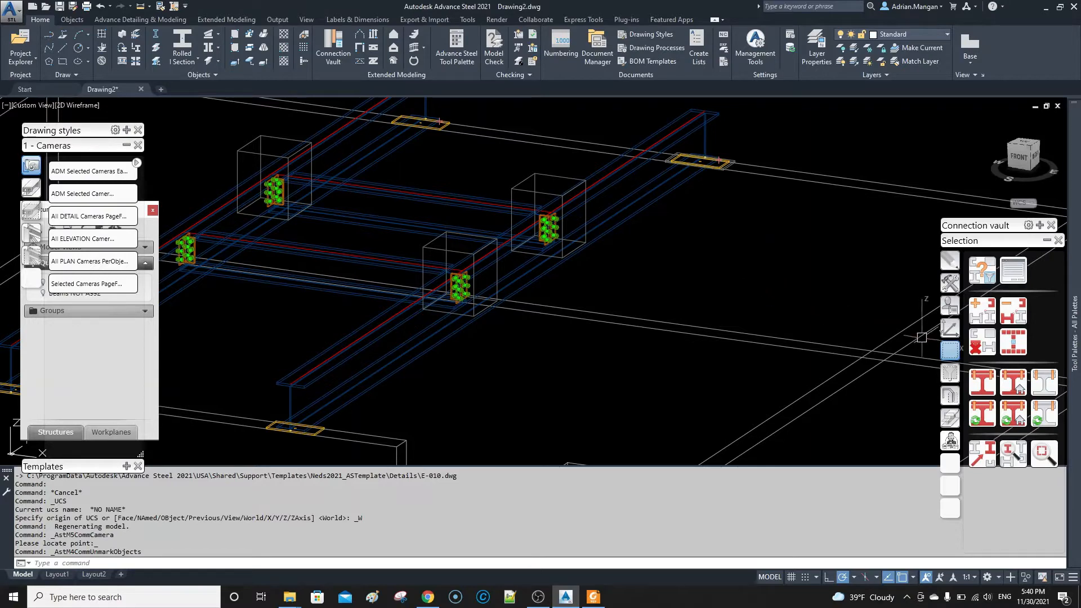
left_click(949, 329)
left_click(982, 424)
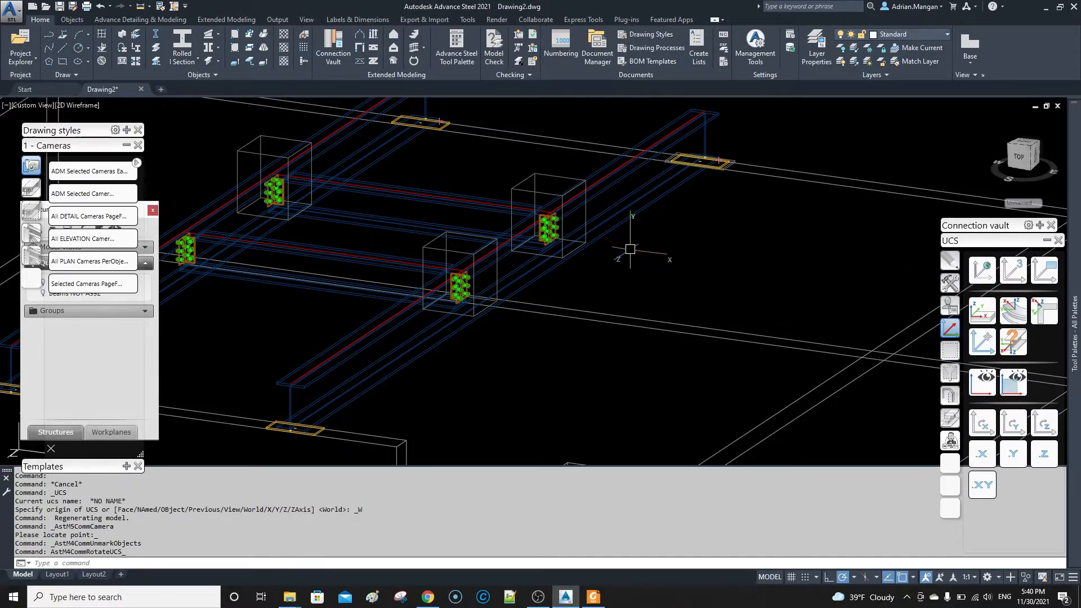
- Place a new camera at the midpoint of the vertical plate edge in the bolted beam connection on the far beam
middle_click_drag(629, 249, 821, 266)
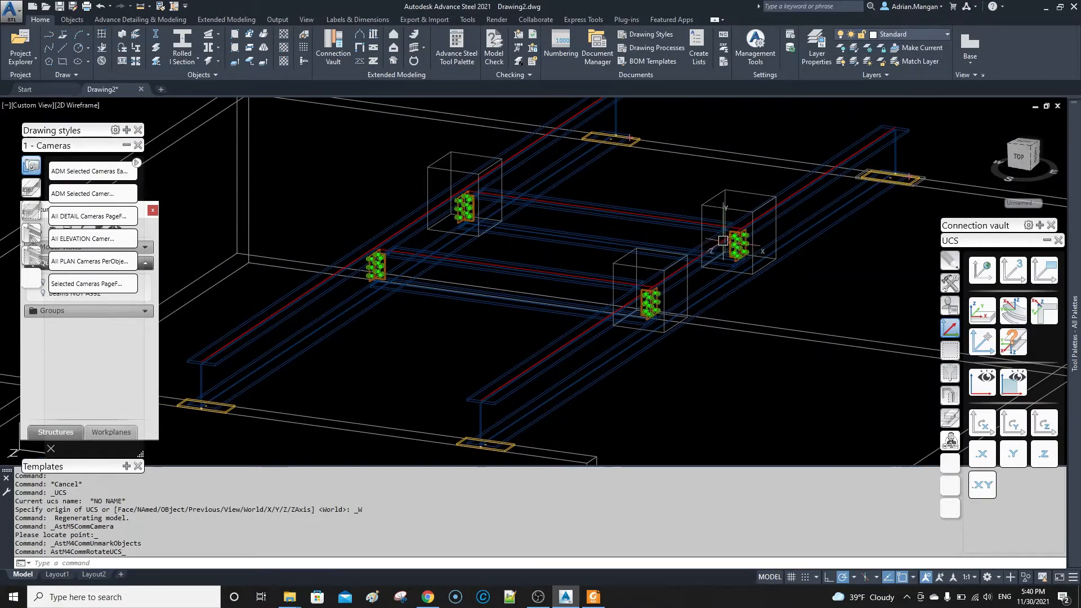
scroll(472, 197, "up", 4)
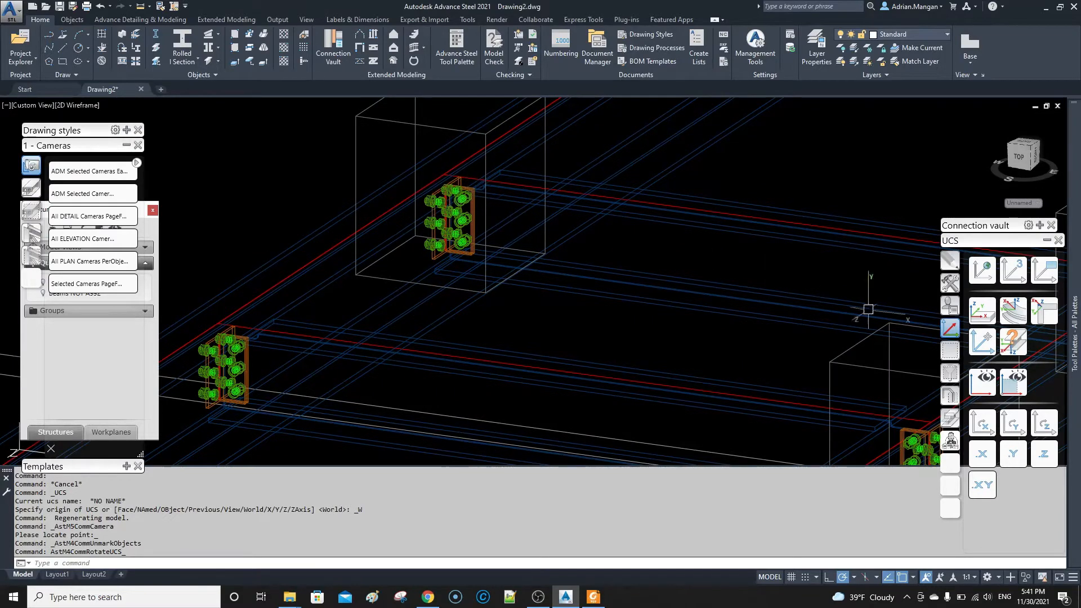
left_click(949, 286)
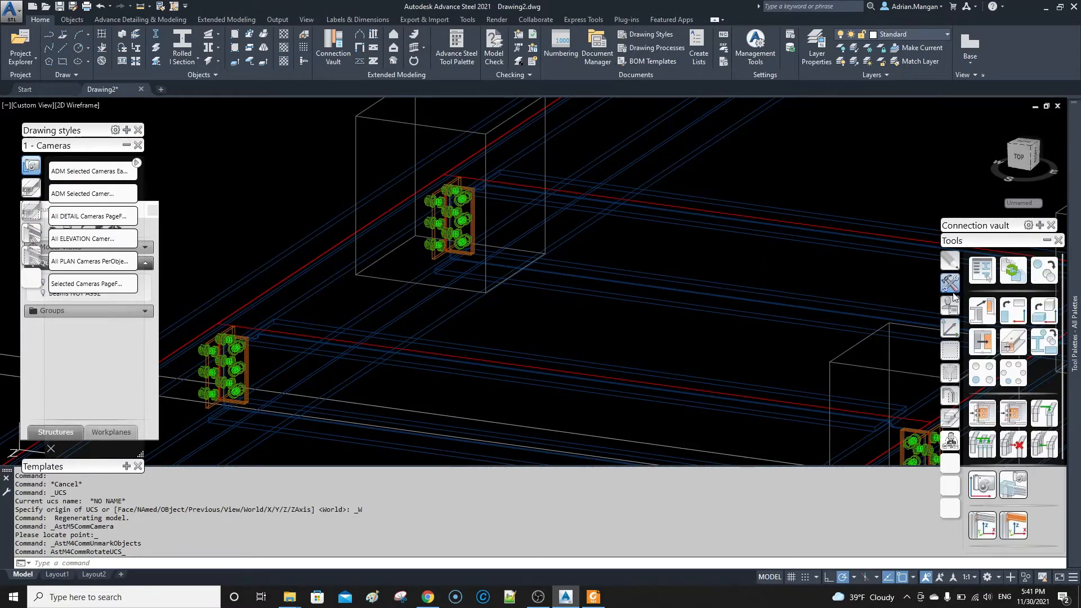
left_click(982, 484)
scroll(470, 222, "up", 5)
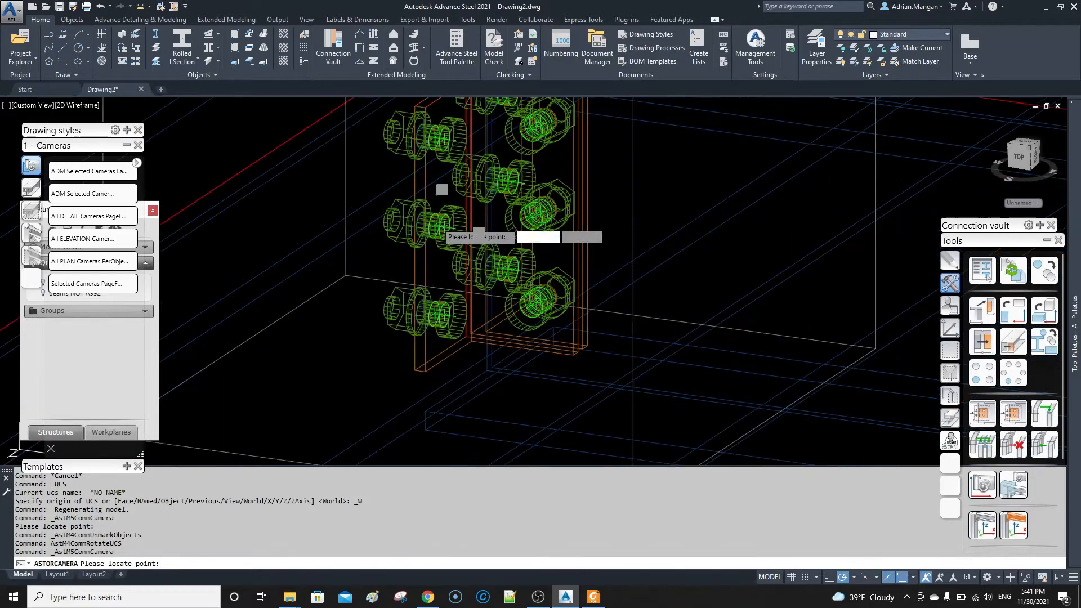
left_click(476, 216)
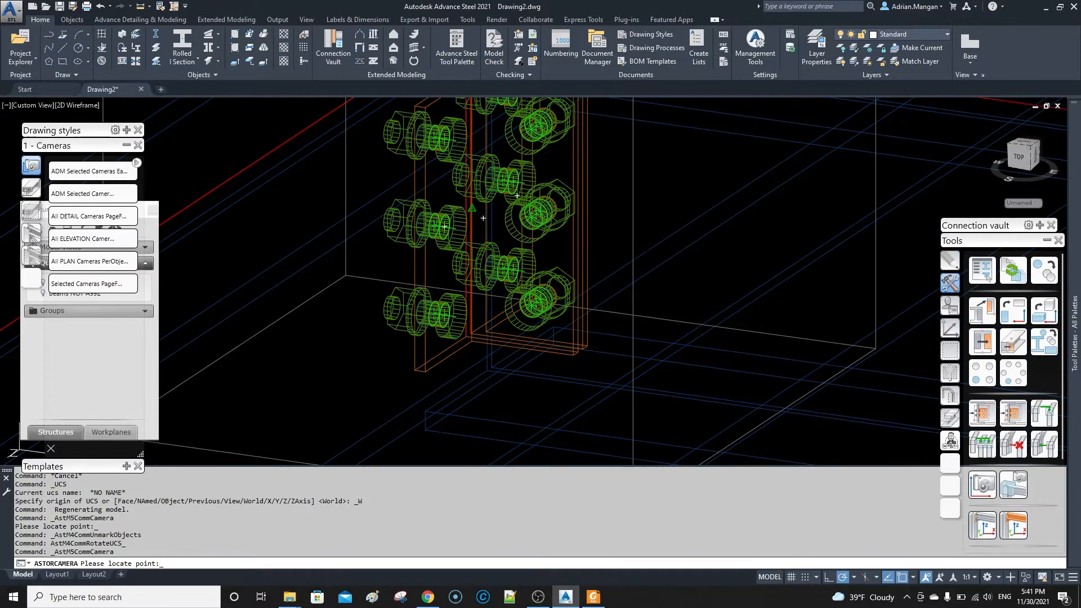
- Set the new camera's type to Detail and its description to "W12 TO W16 CONN."
scroll(494, 230, "down", 4)
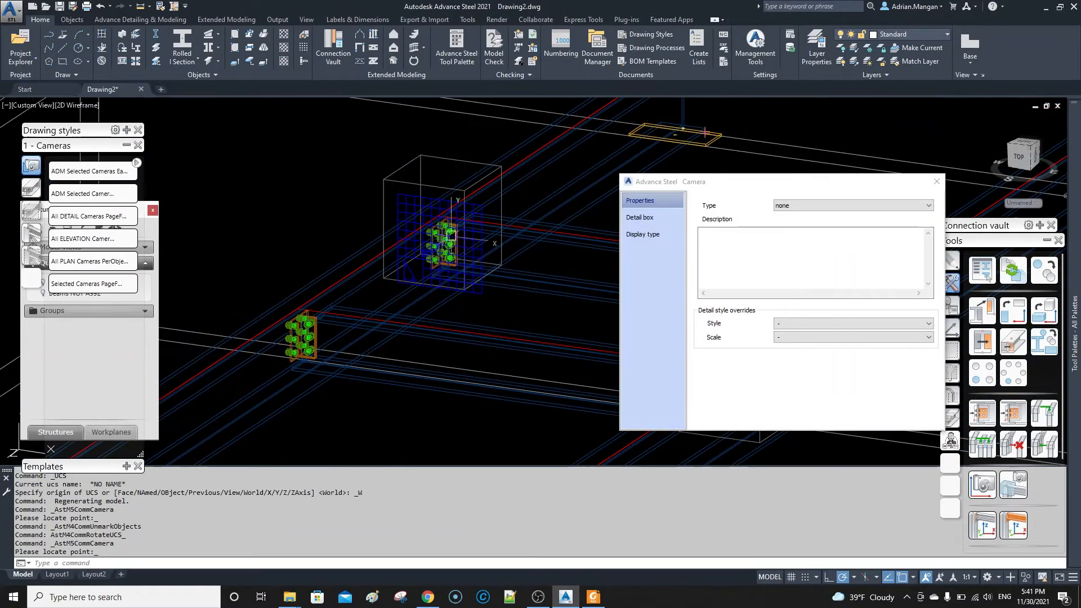
middle_click_drag(494, 231, 462, 232, "shift")
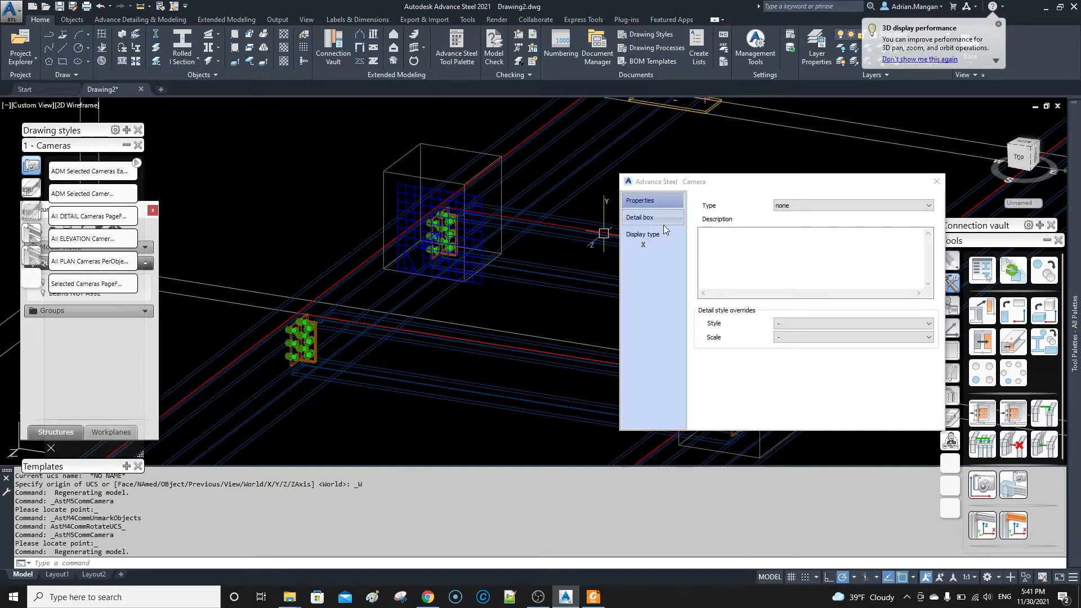
left_click(788, 206)
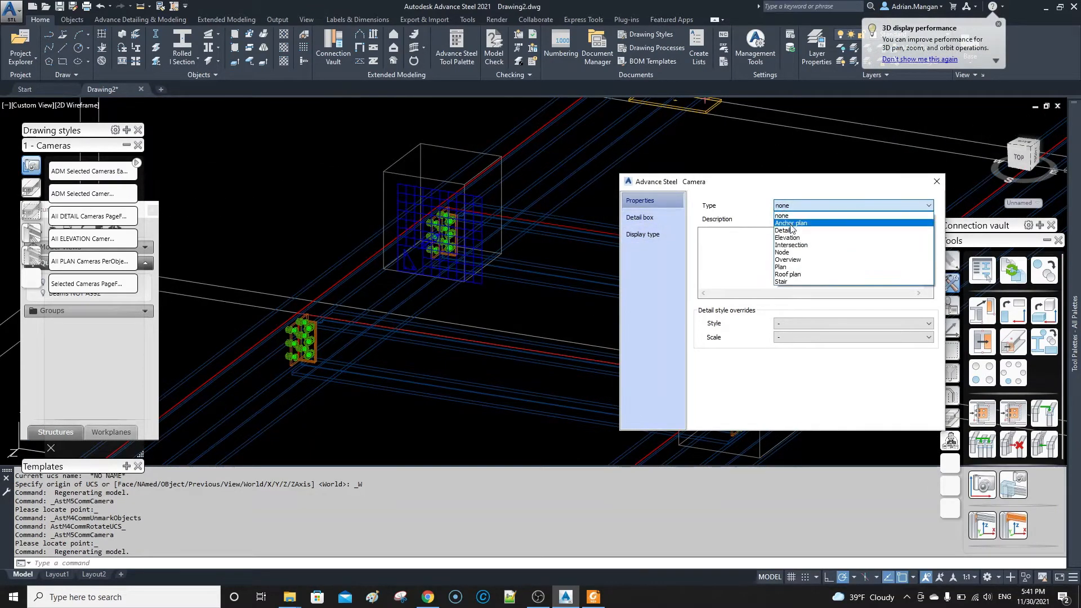
left_click(792, 224)
left_click(760, 243)
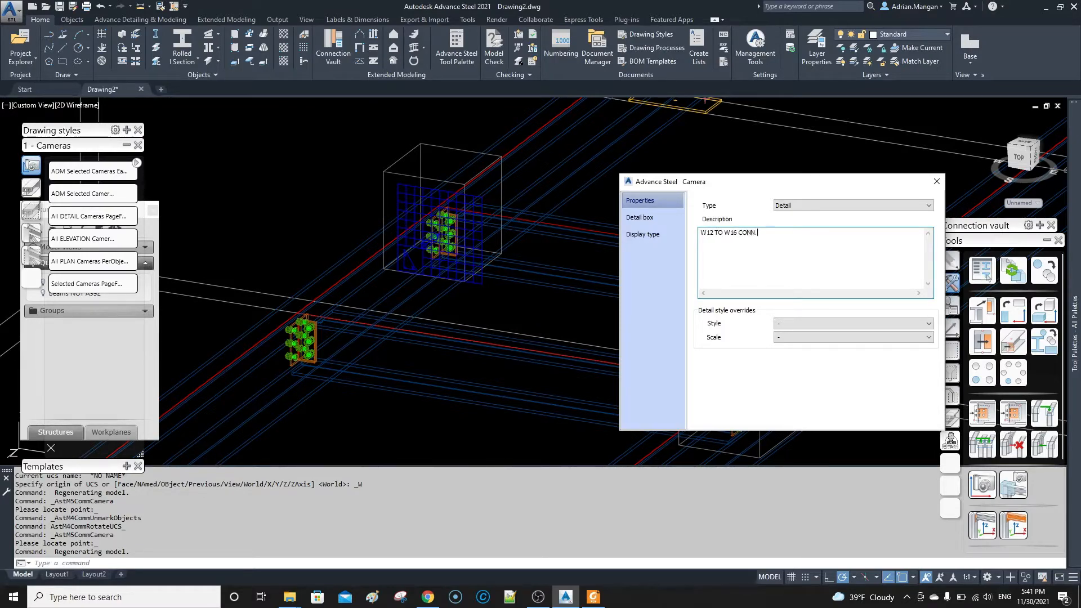
- Override the camera's detail style with 2 - Detail View - ADM 3/32 and its scale with 1 1/2"=1'-0"
left_click(860, 323)
scroll(845, 428, "down", 15)
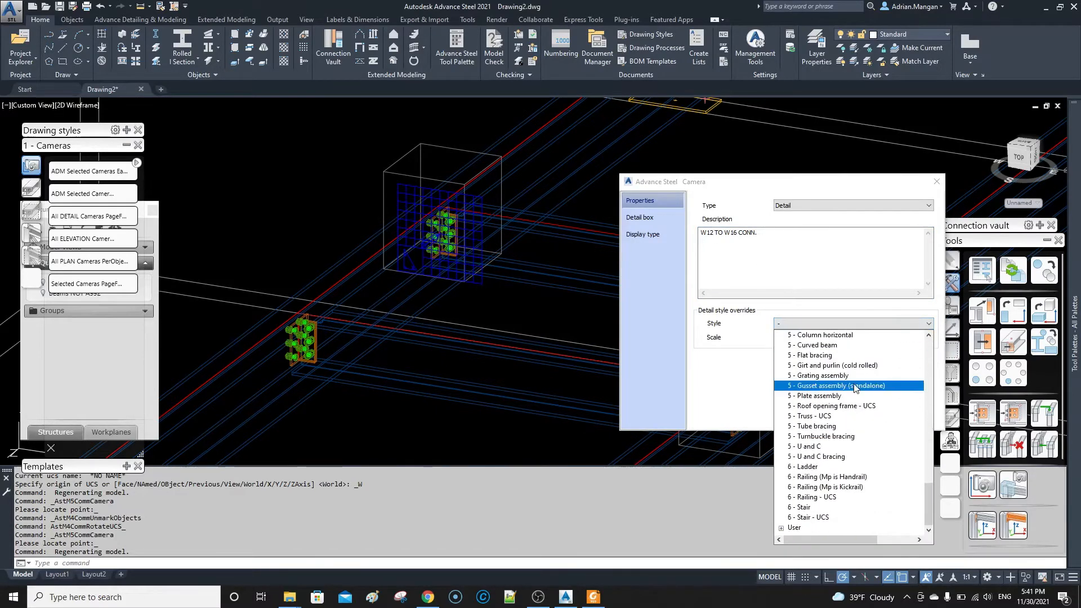
scroll(839, 528, "down", 6)
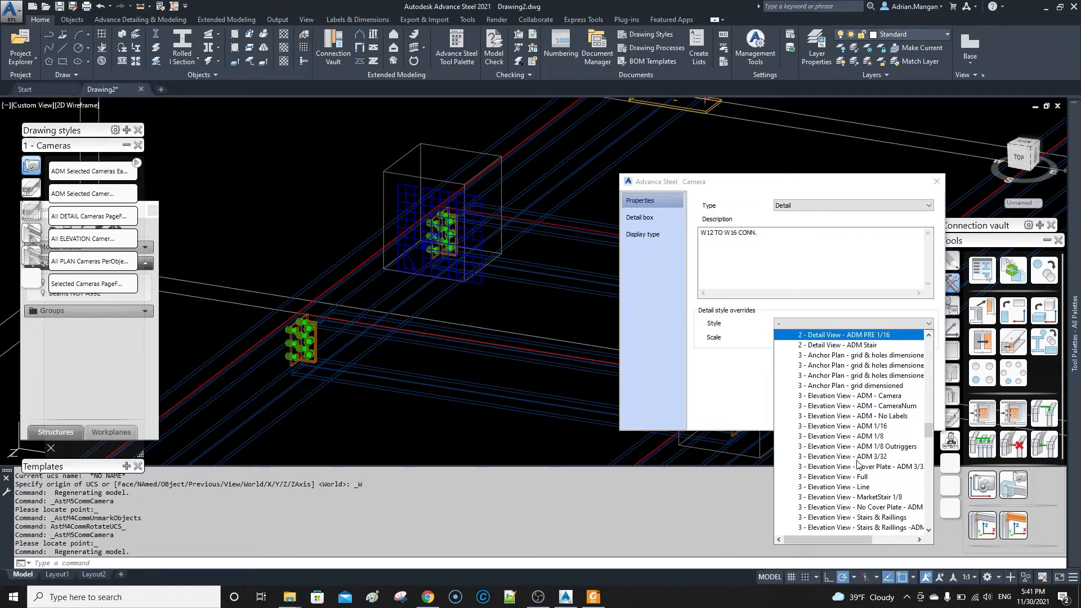
left_click(865, 406)
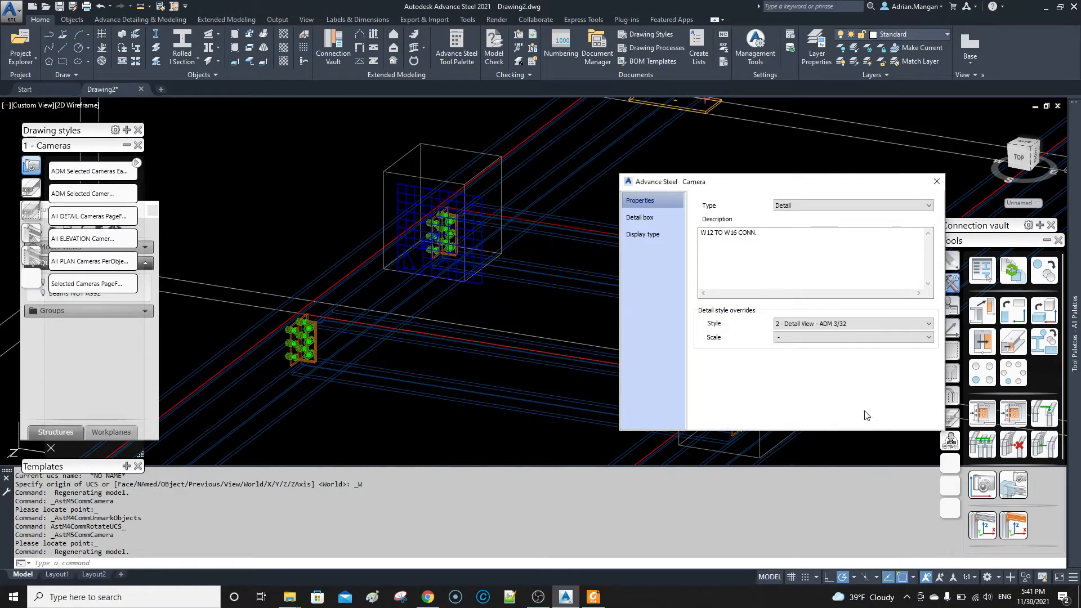
left_click(788, 337)
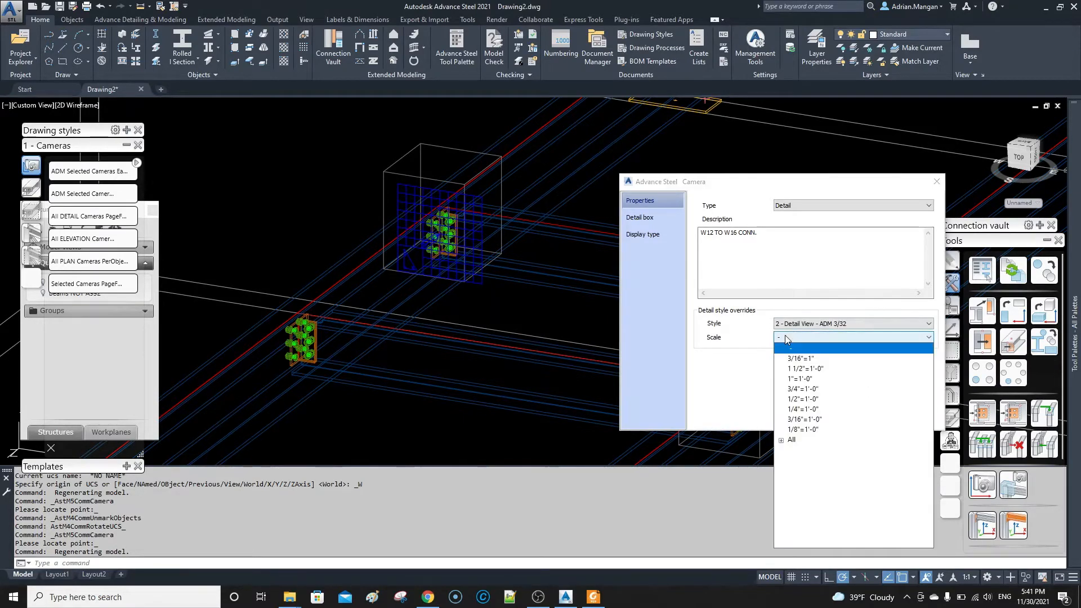
left_click(810, 372)
- Enable the connection camera's front and rear z-viewport limits and set both to 1'
left_click(656, 220)
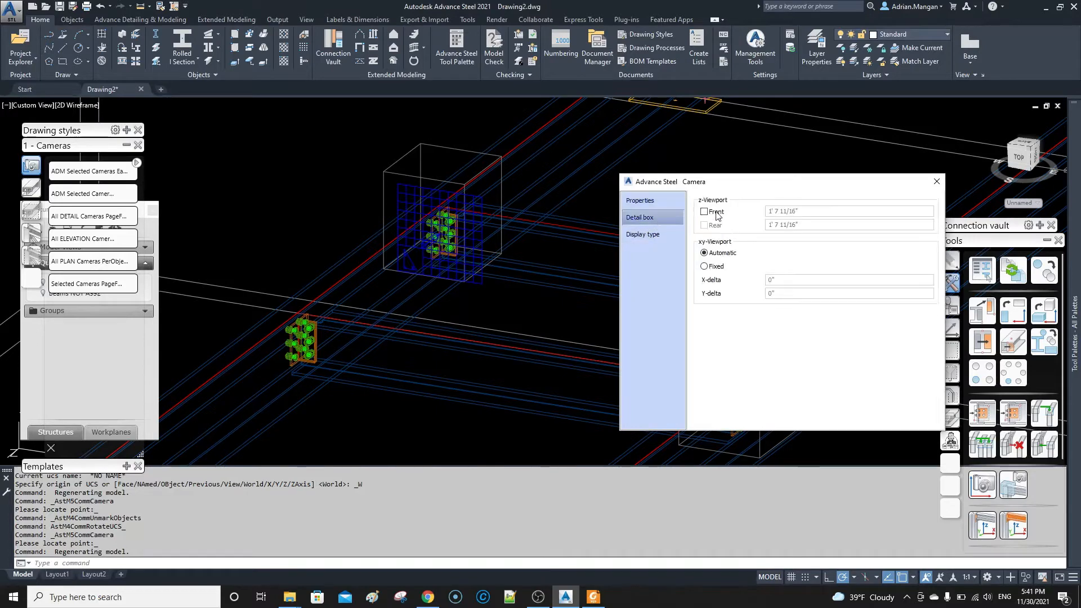
left_click(712, 214)
left_click(715, 224)
key("Tab")
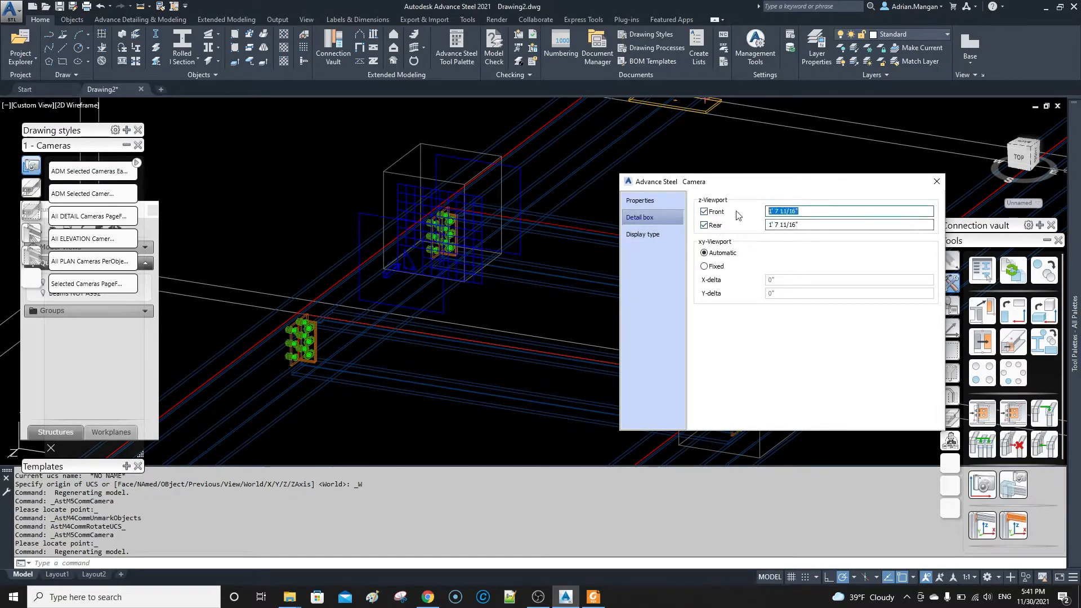
type("1'")
left_click_drag(820, 225, 766, 224)
type("1'")
left_click(789, 212)
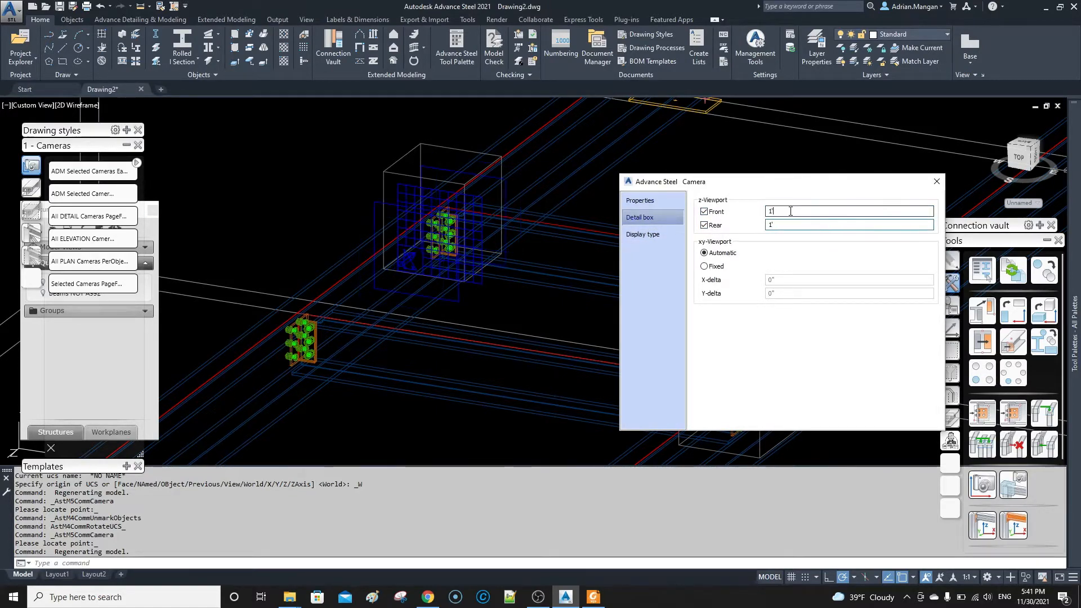
- Fix the camera's xy-viewport with X-delta and Y-delta of 3' each, and close the camera properties
left_click(713, 267)
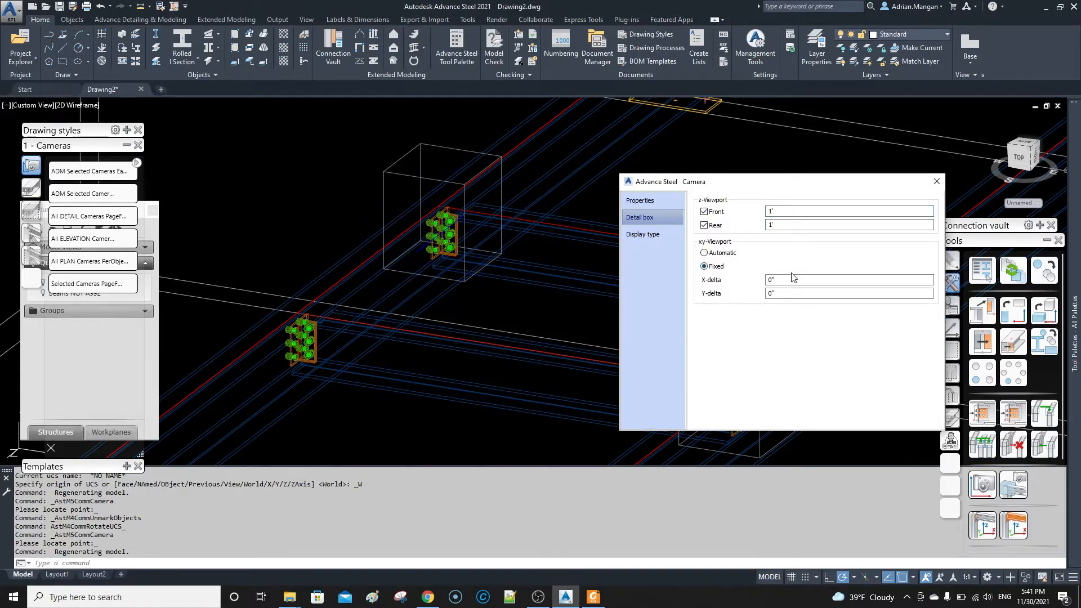
left_click_drag(779, 281, 742, 282)
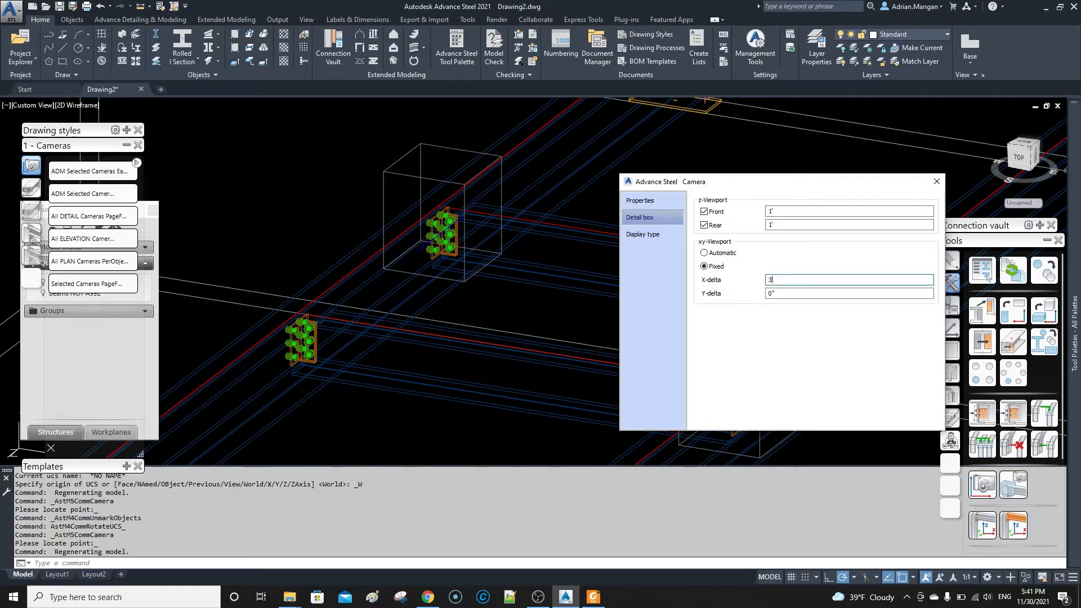
type("3'")
left_click_drag(818, 294, 749, 295)
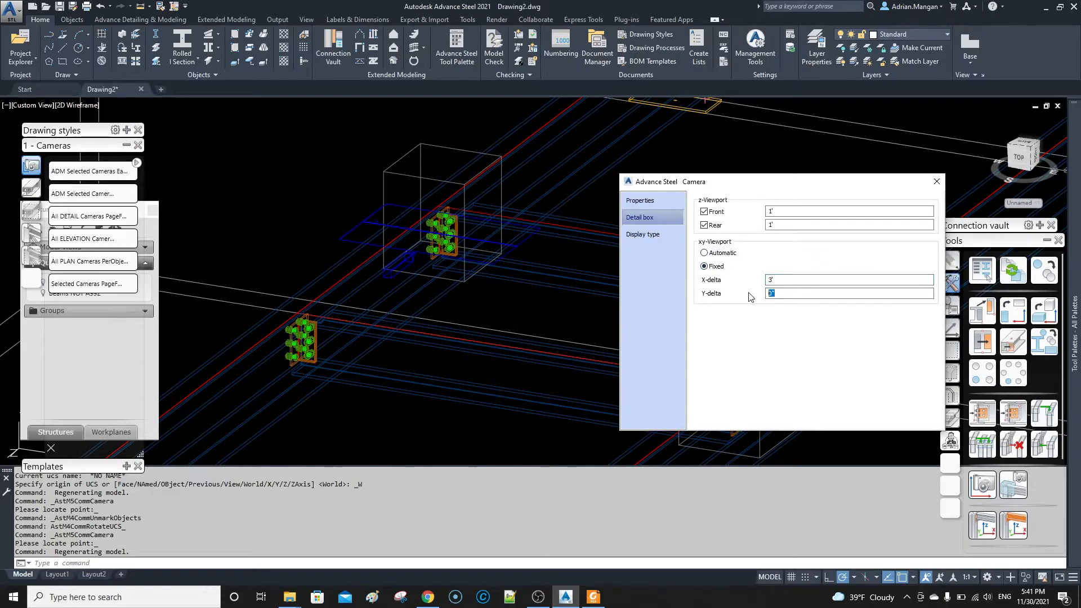
key("Return")
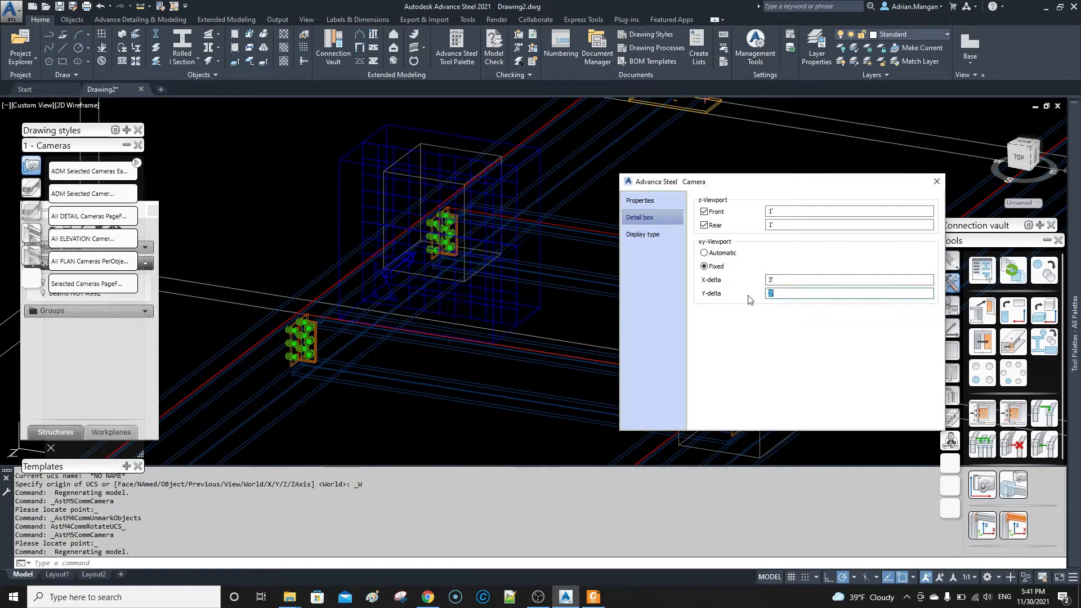
scroll(169, 220, "down", 3)
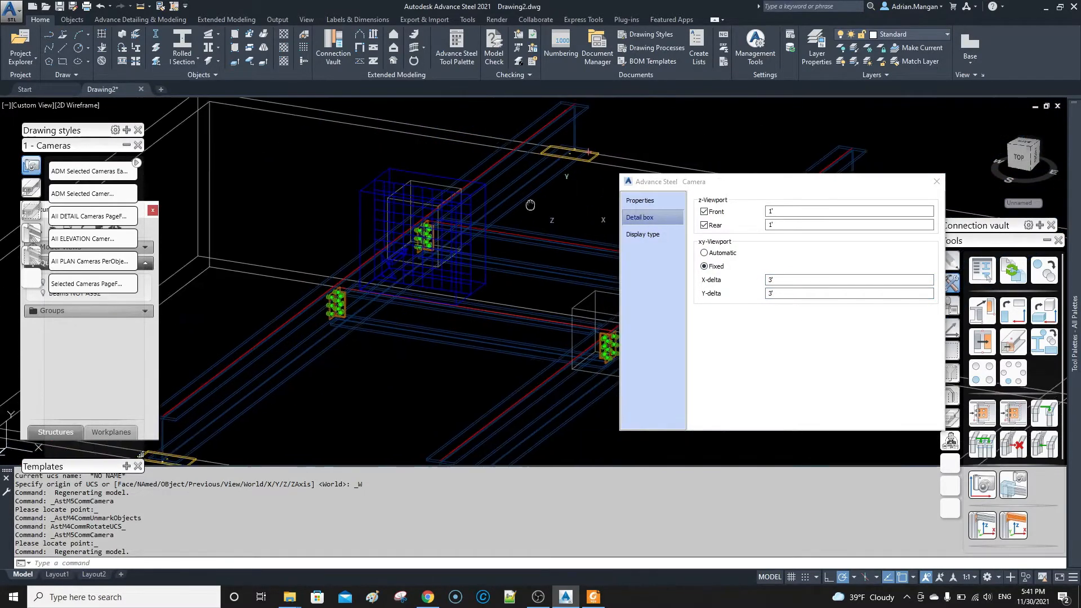
left_click(654, 201)
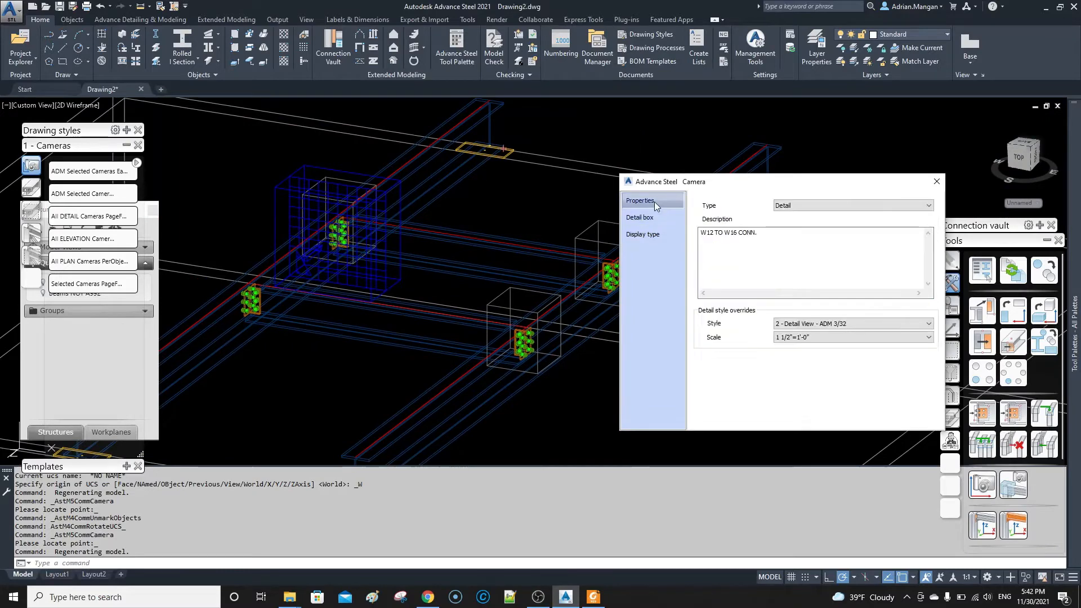
left_click(937, 182)
- Copy the connection camera, using a base point midway between two points, to the bearing plate at the far end of the neighbouring beam
left_click(309, 179)
right_click(310, 177)
mouse_move(370, 233)
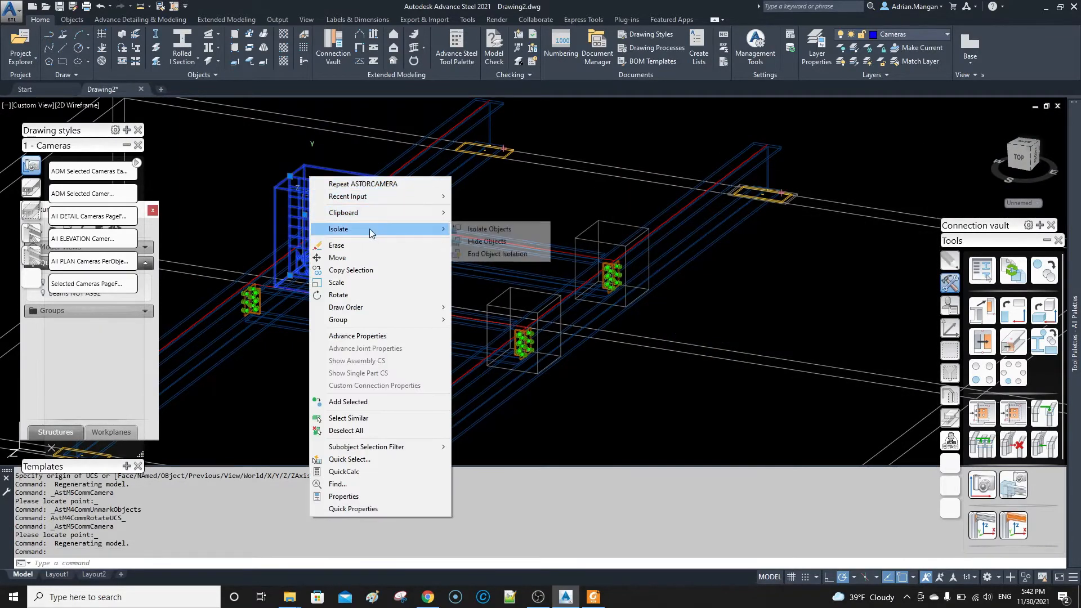
left_click(350, 270)
right_click(417, 220, "shift")
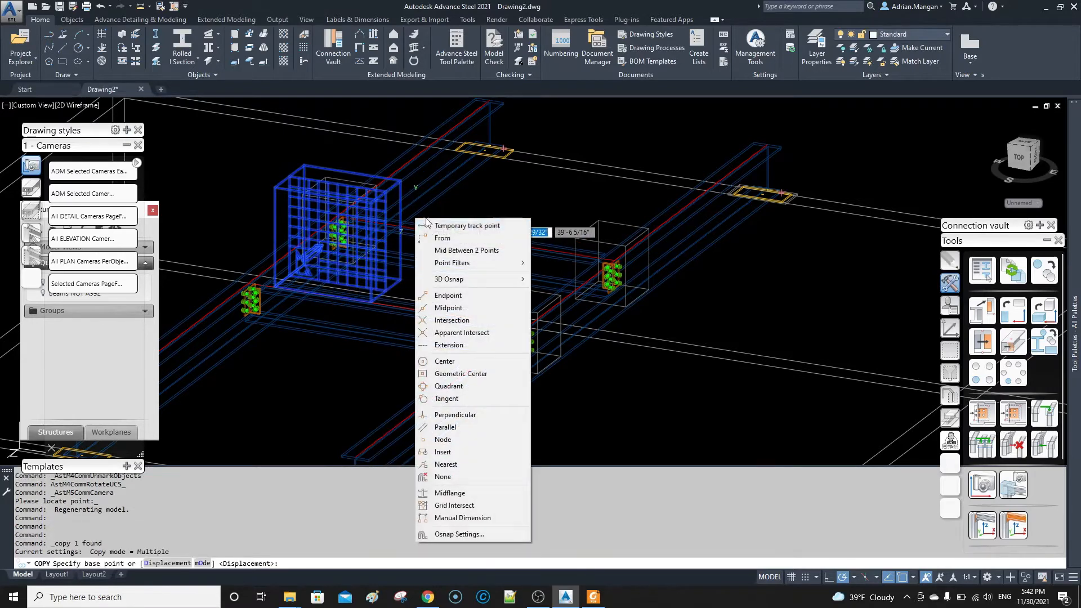
left_click(462, 251)
left_click(397, 191)
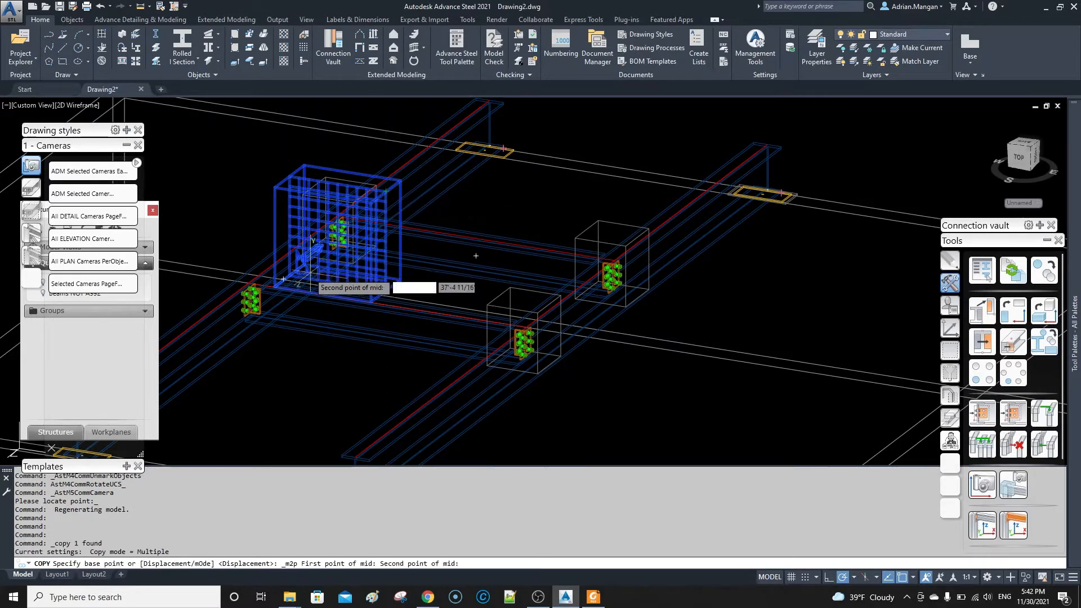
left_click(419, 206)
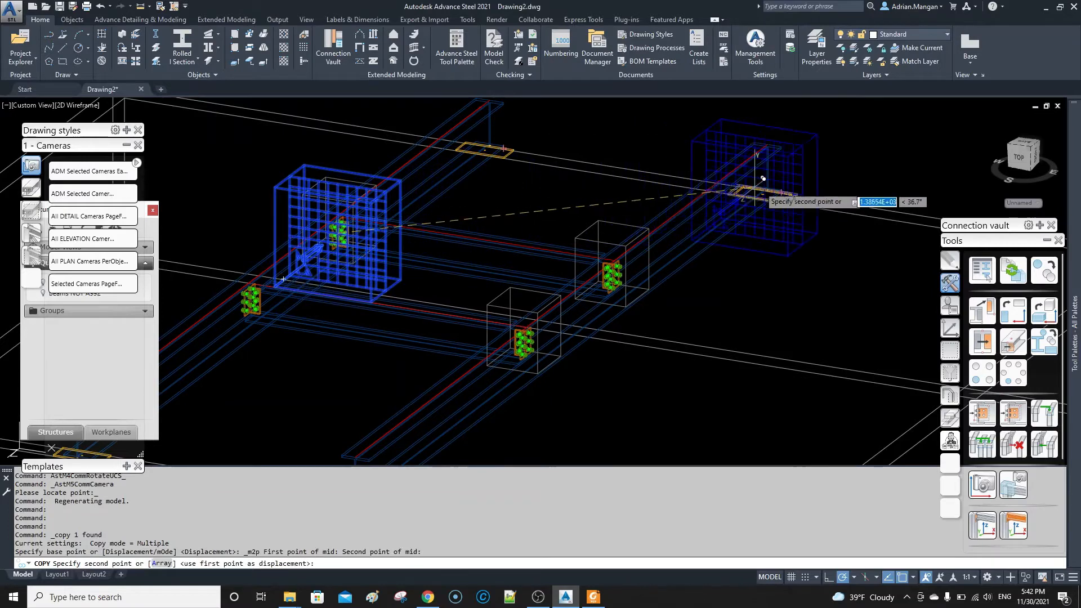
scroll(763, 179, "up", 5)
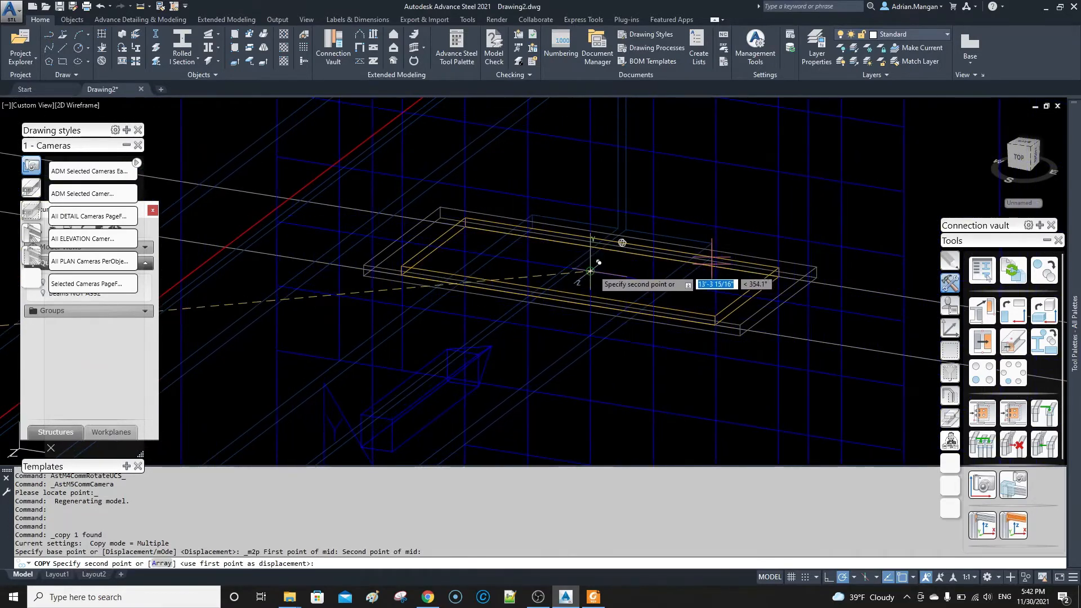
scroll(589, 271, "down", 5)
key("Escape")
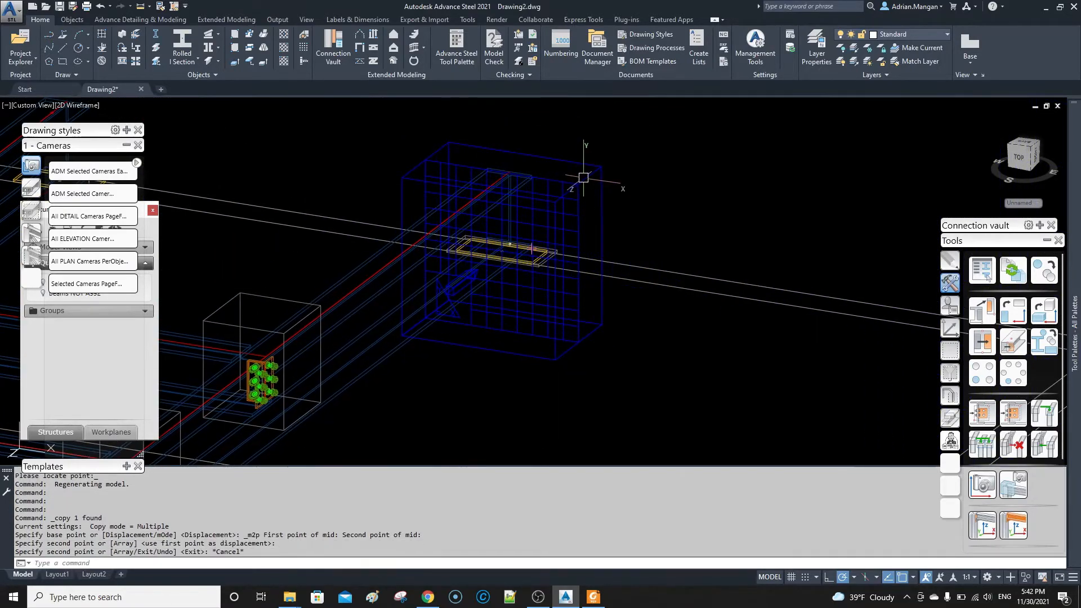
- Return the UCS to World and rotate the copied camera 90° about the centre of the bearing plate
mouse_move(1073, 335)
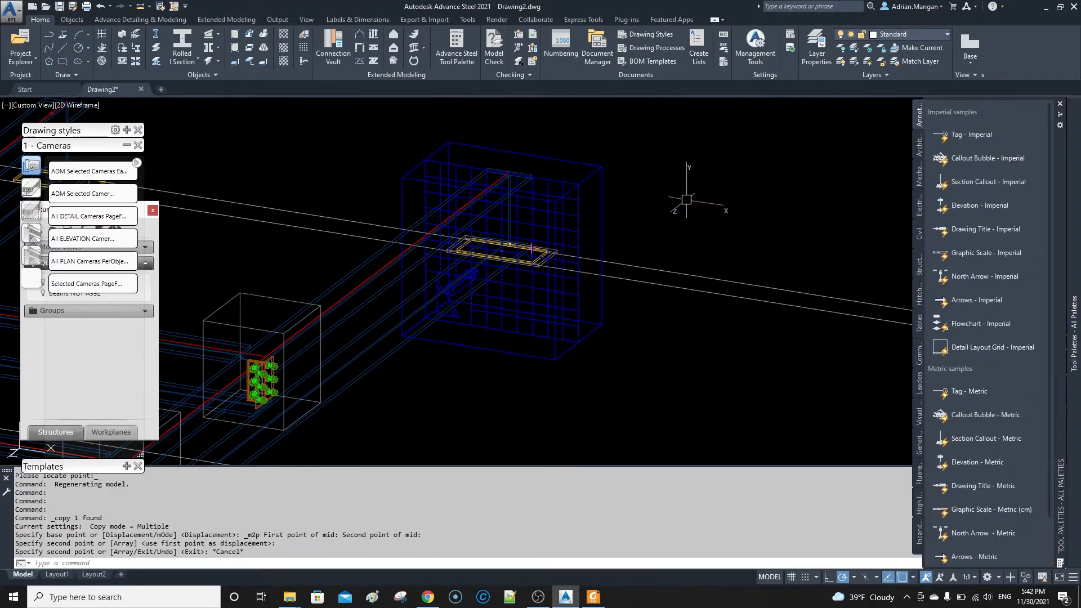
left_click(946, 322)
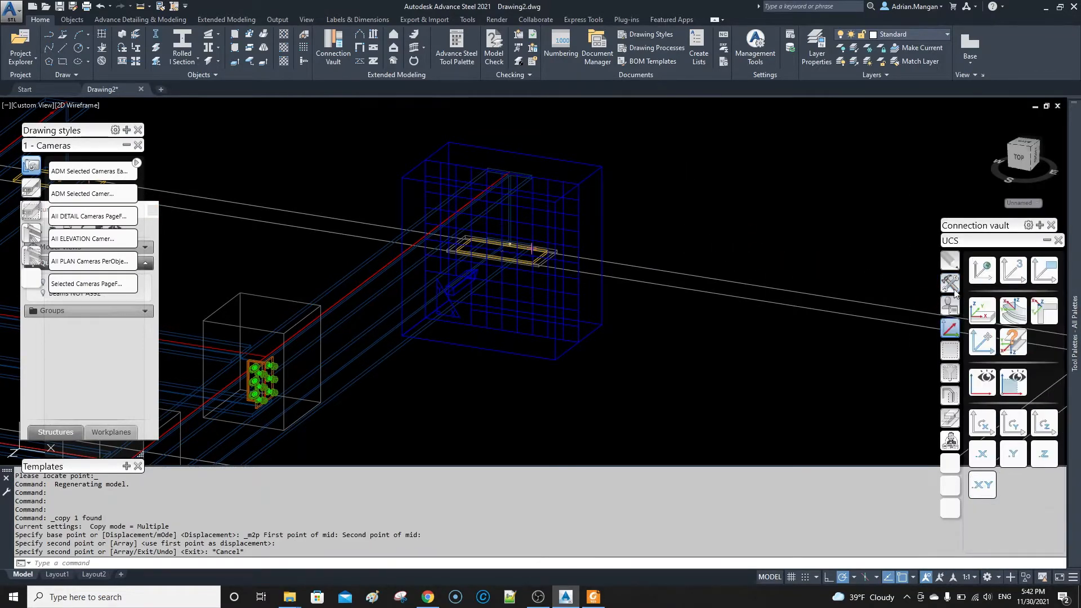
left_click(980, 272)
left_click(561, 182)
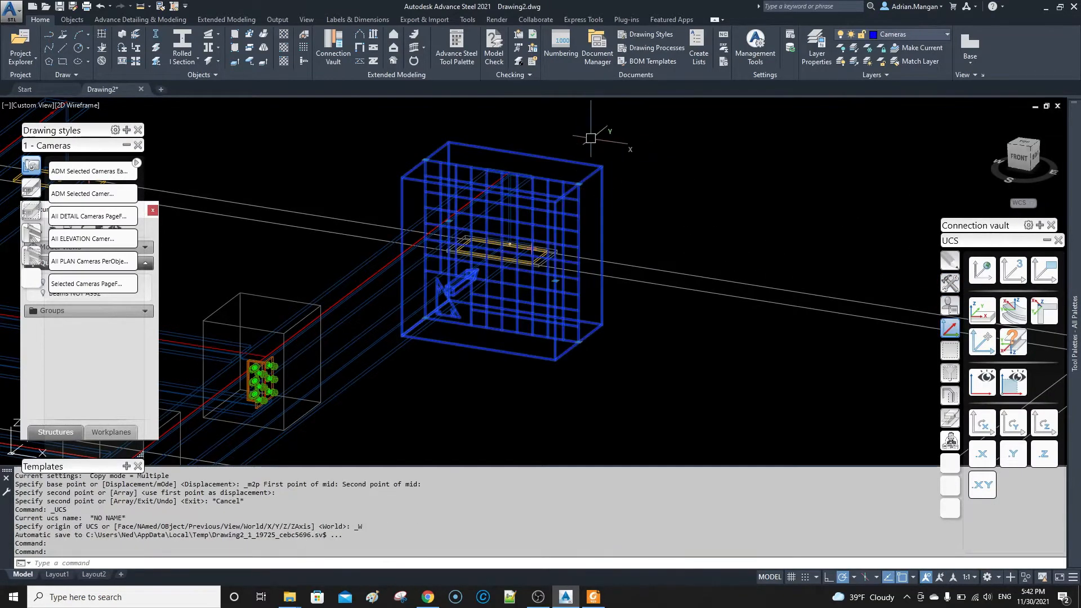
right_click(592, 139)
left_click(620, 257)
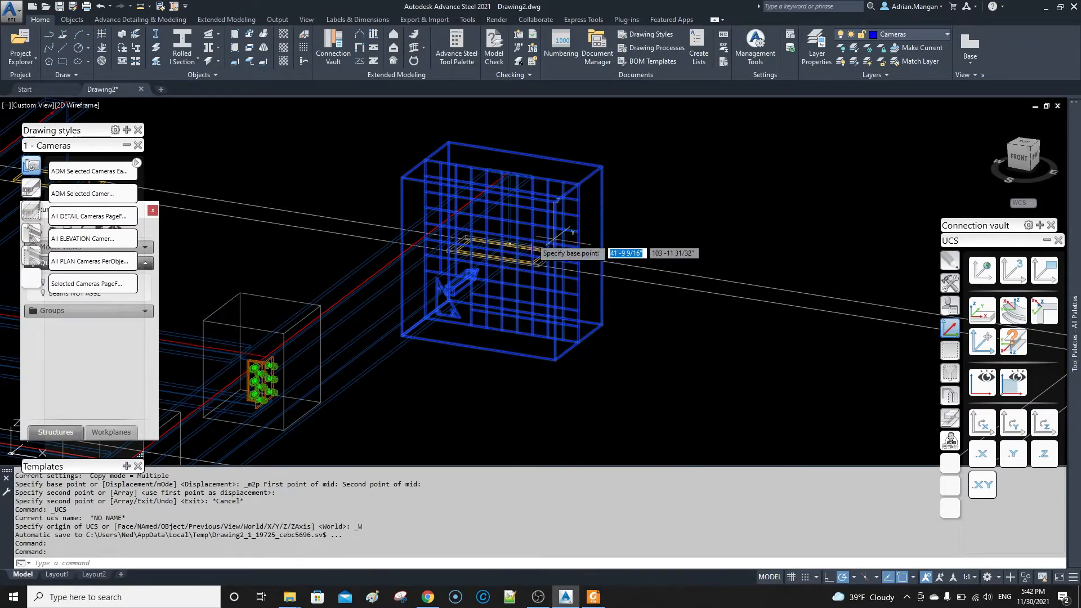
left_click(507, 246)
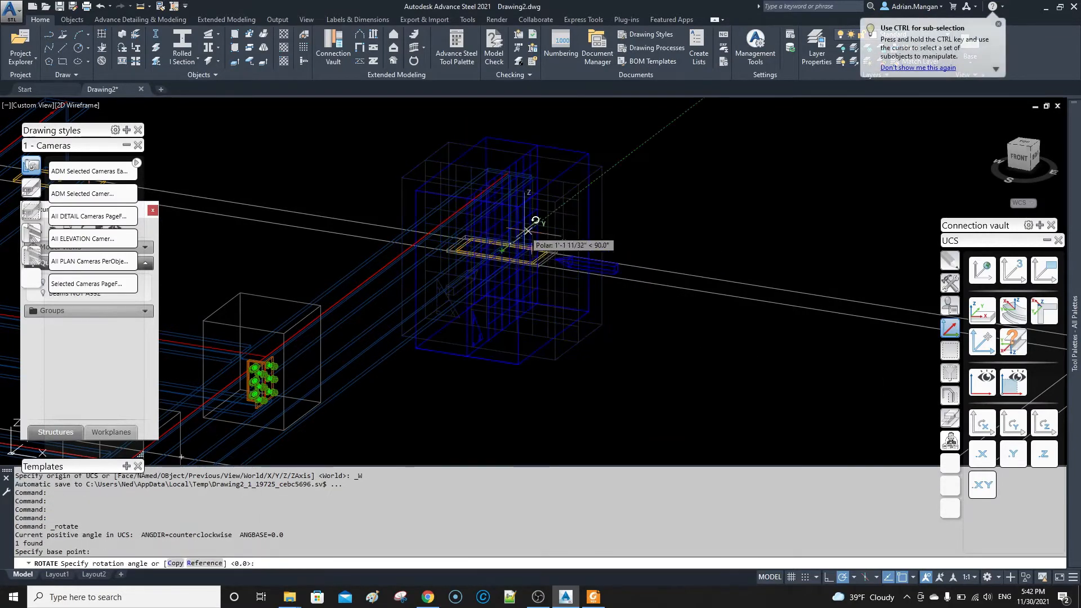
key("Return")
scroll(541, 180, "down", 3)
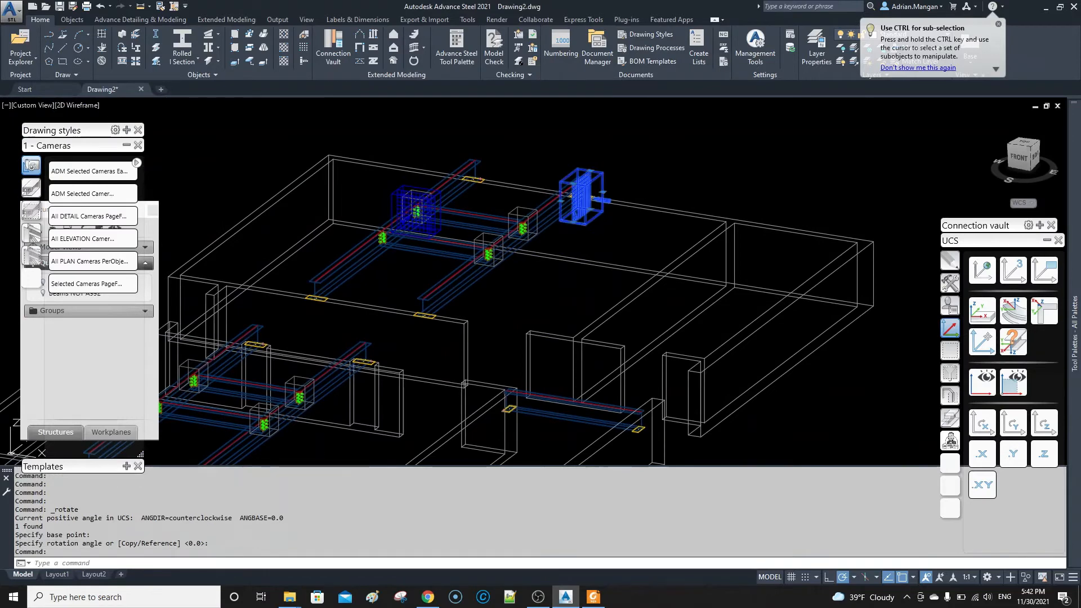
- Change the copied camera's description to "BEARING PLATE CONN." and close its properties
double_click(581, 197)
left_click_drag(771, 235, 700, 233)
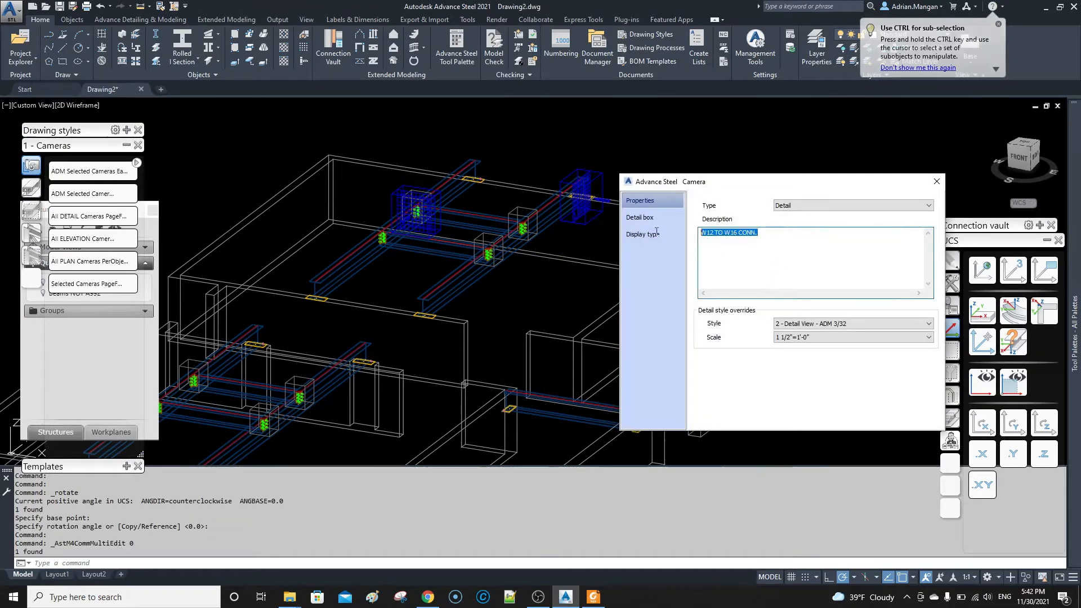
type("BEAR")
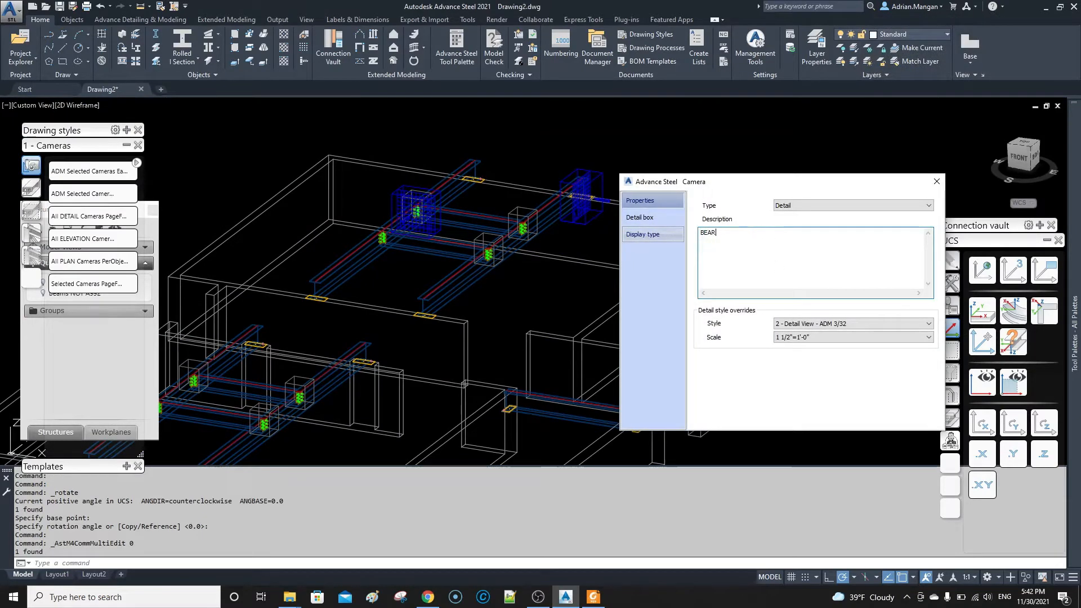
type("ING PLATE")
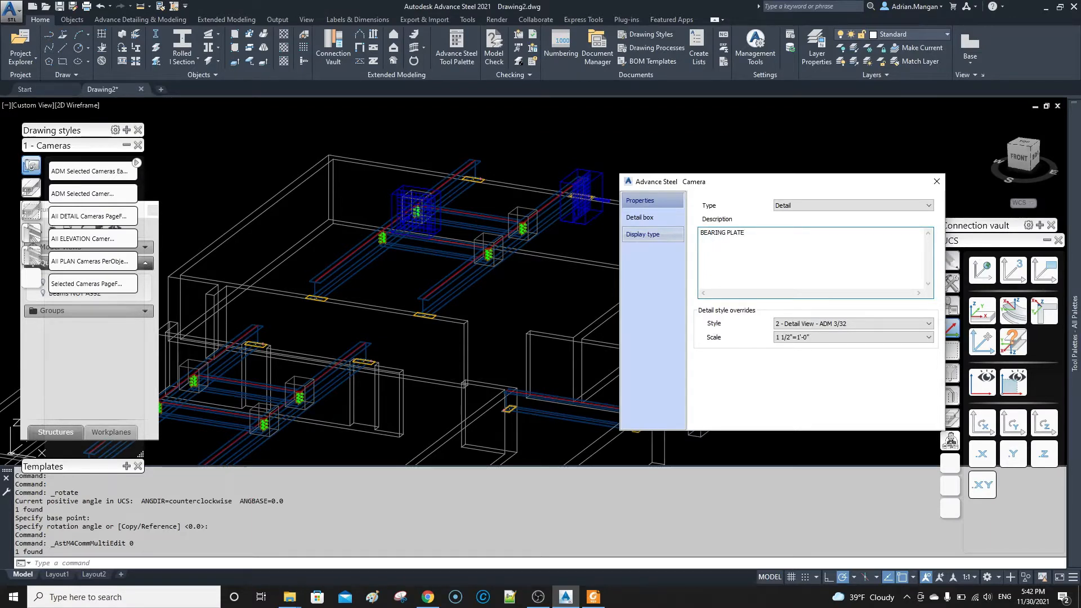
type(" CONN.")
left_click(935, 182)
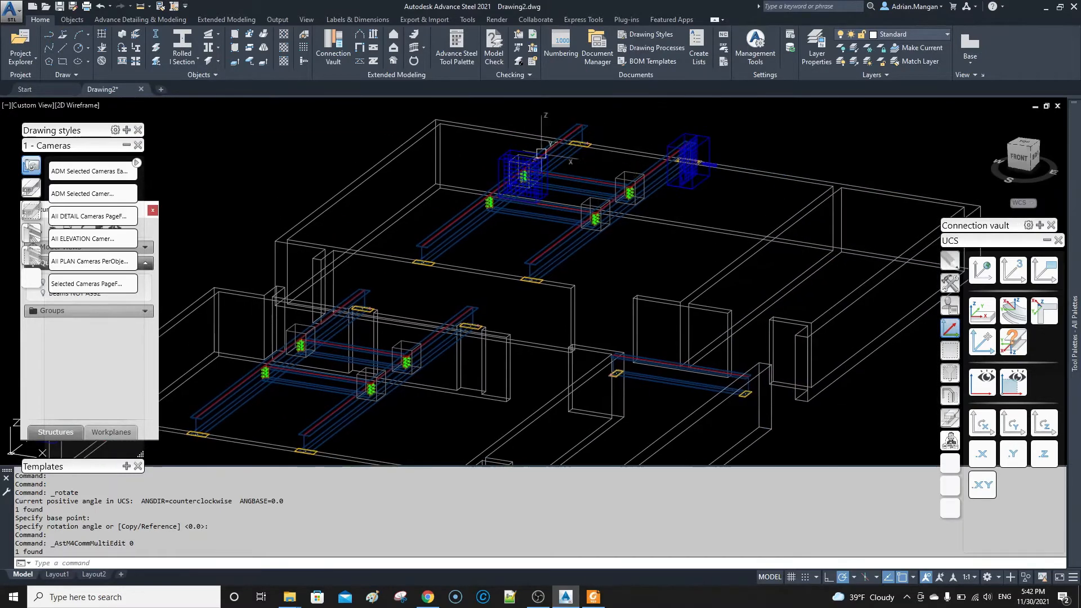
- Create a model view named "W12 TO W16" at the lower beam connection's joint box, with a default view direction along the main beam
left_click(126, 145)
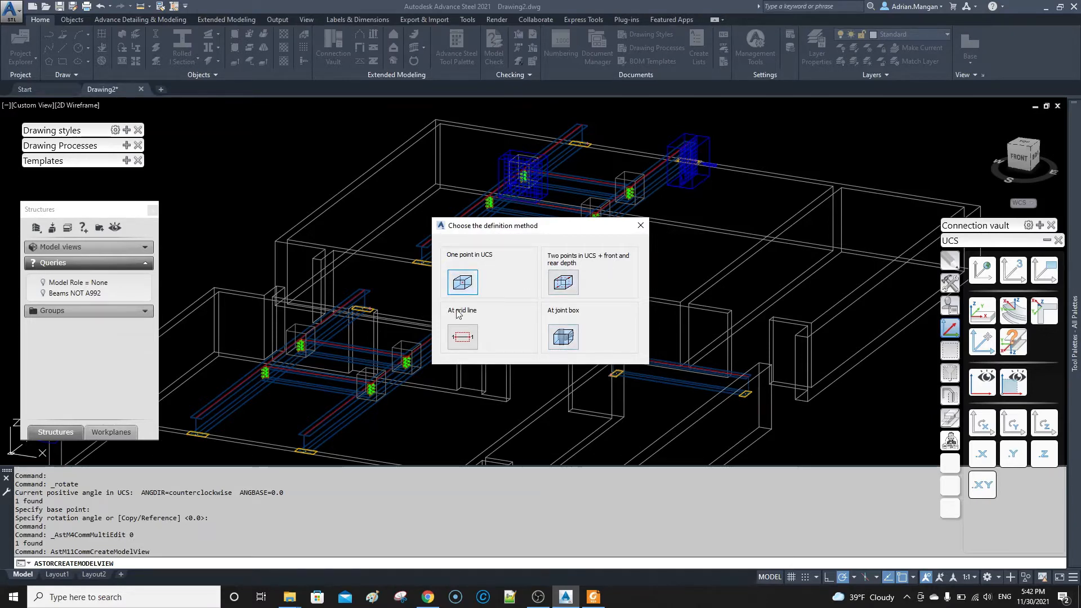
left_click(555, 343)
scroll(597, 223, "up", 5)
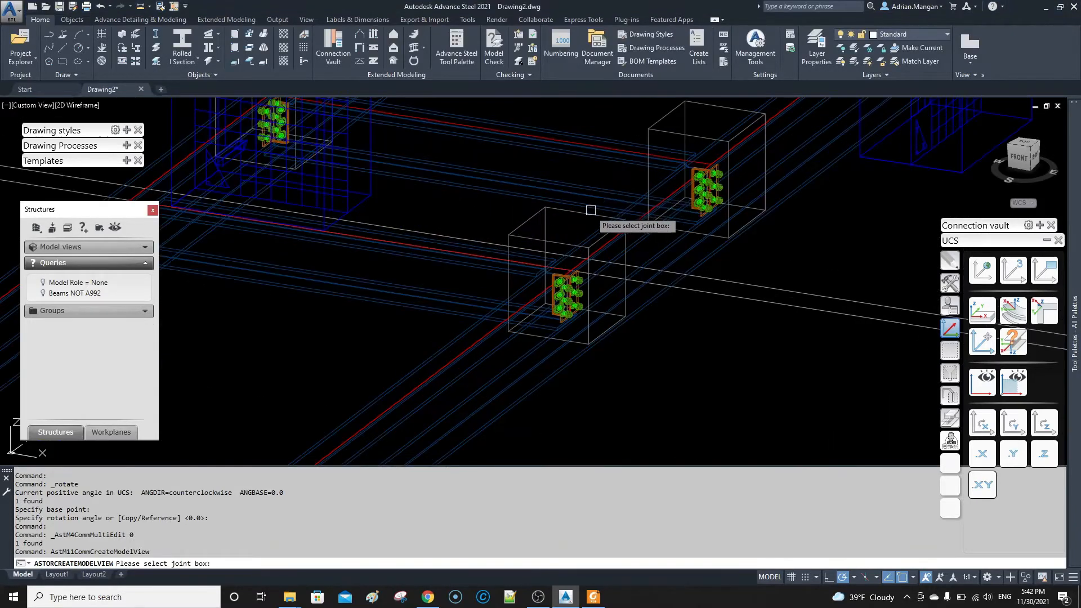
left_click(587, 214)
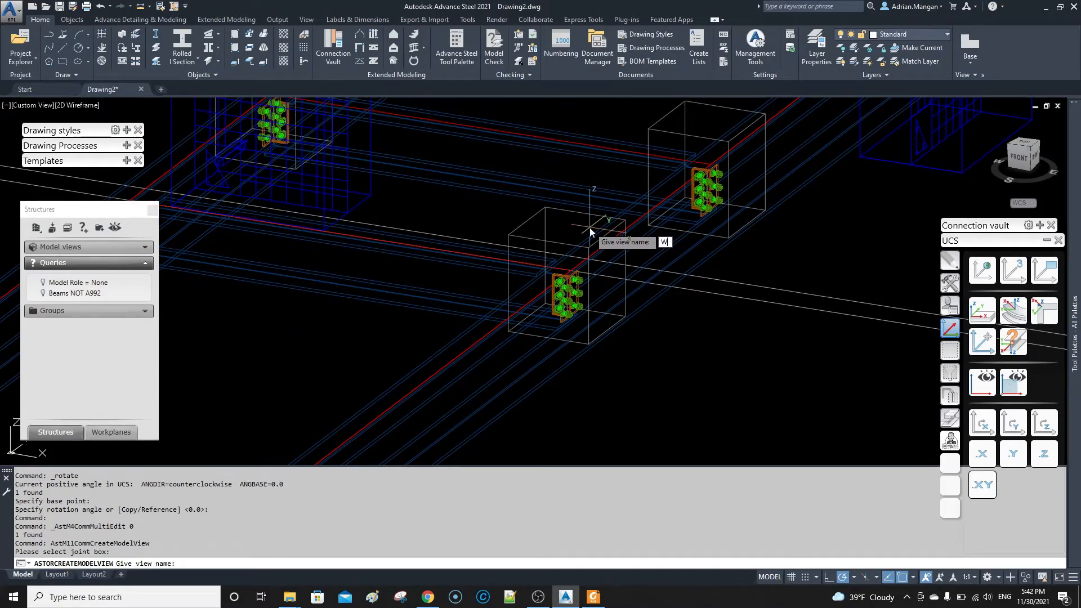
type("W12 TO W16")
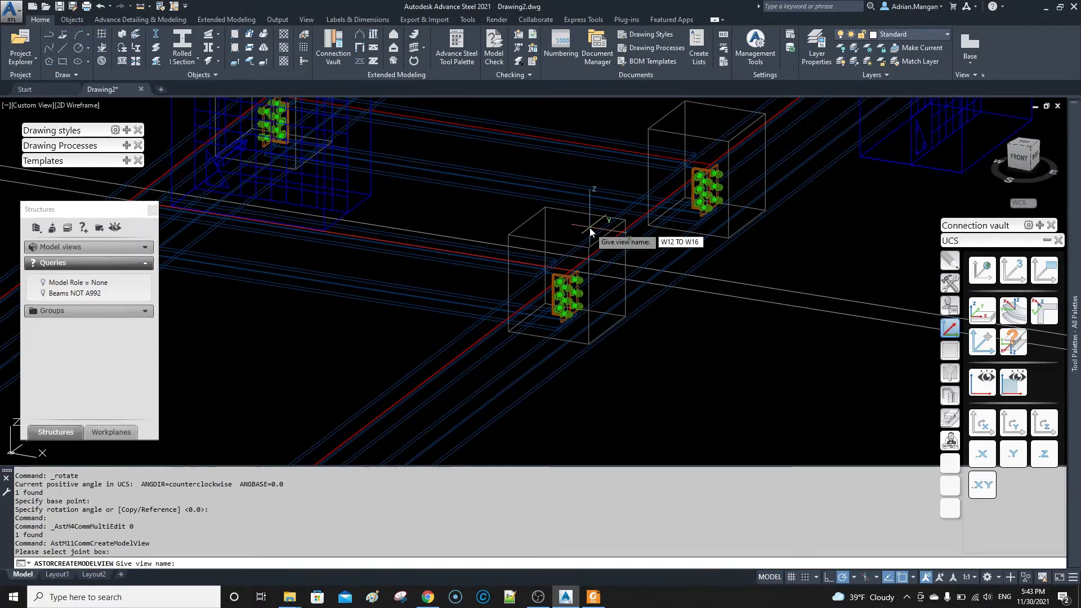
key("Return")
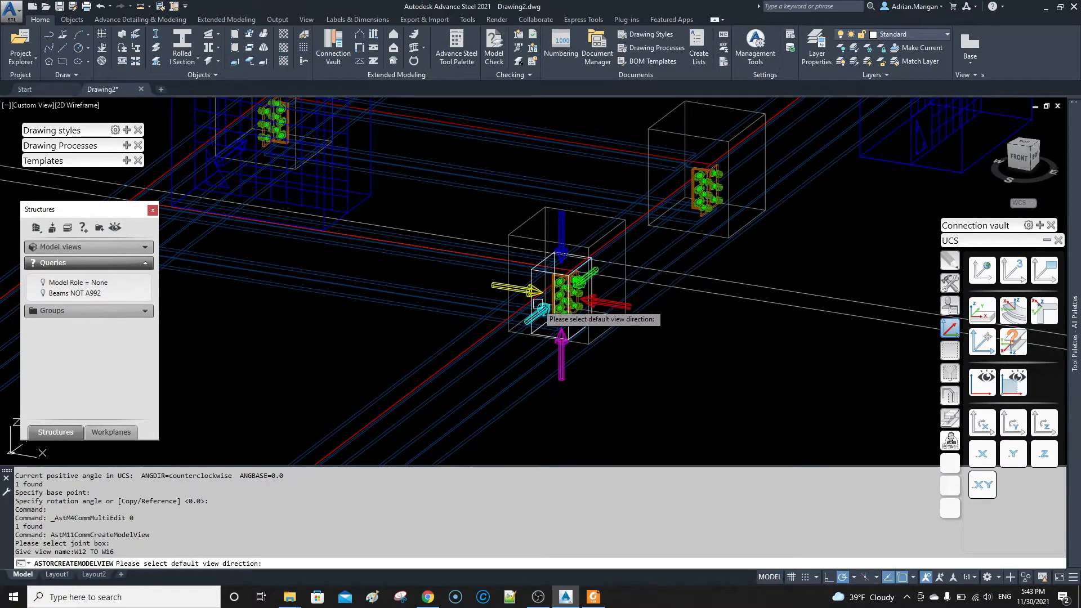
left_click(537, 316)
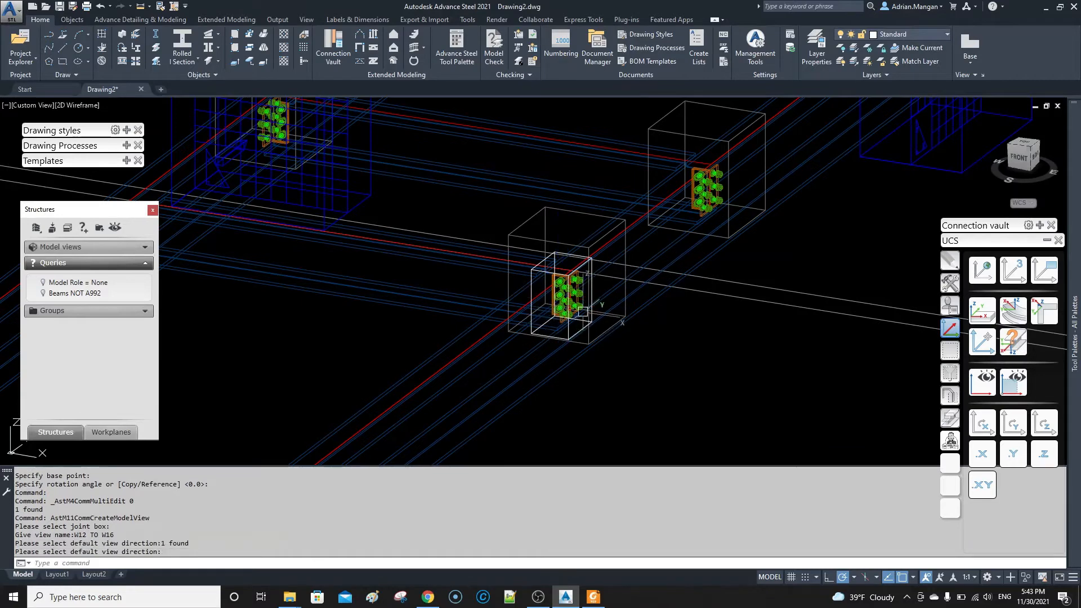
- Stretch the model view box sideways, upward and downward so it encloses the whole beam connection, and deselect it
middle_click_drag(537, 316, 652, 317, "shift")
key("Return")
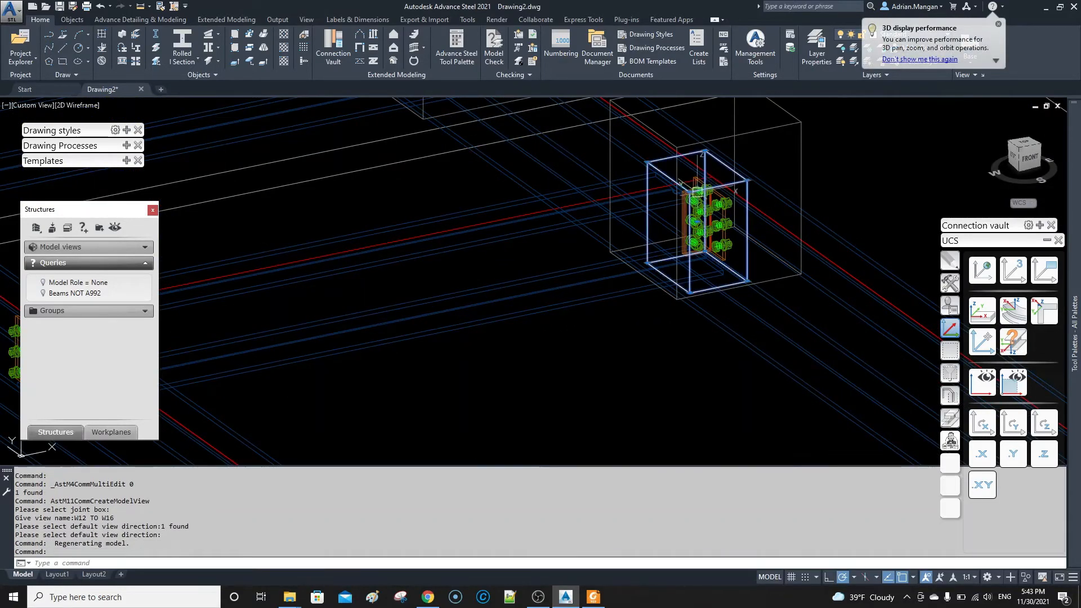
left_click(690, 192)
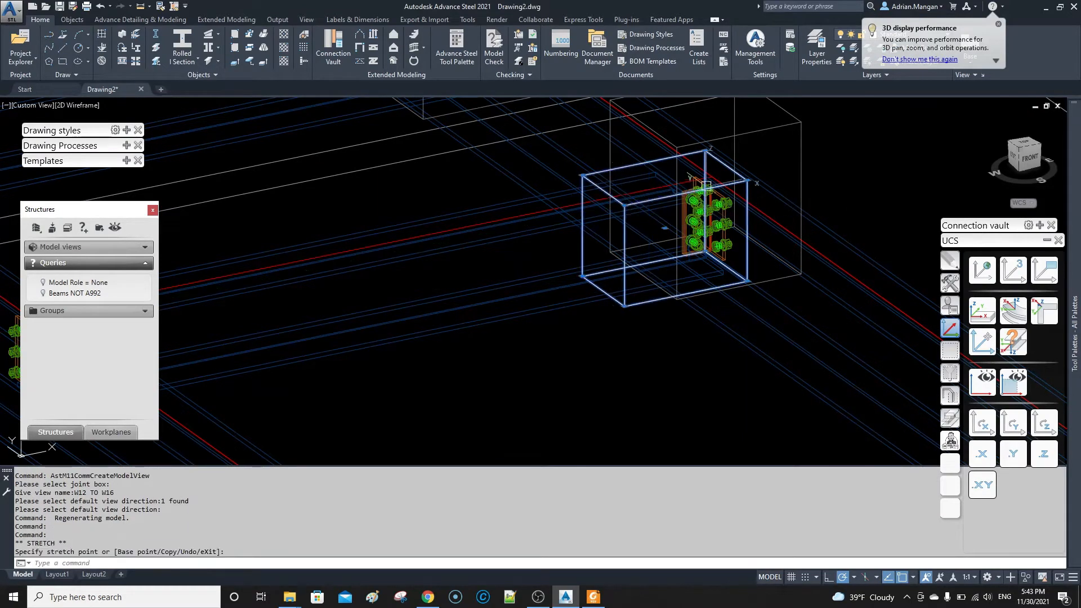
left_click(747, 180)
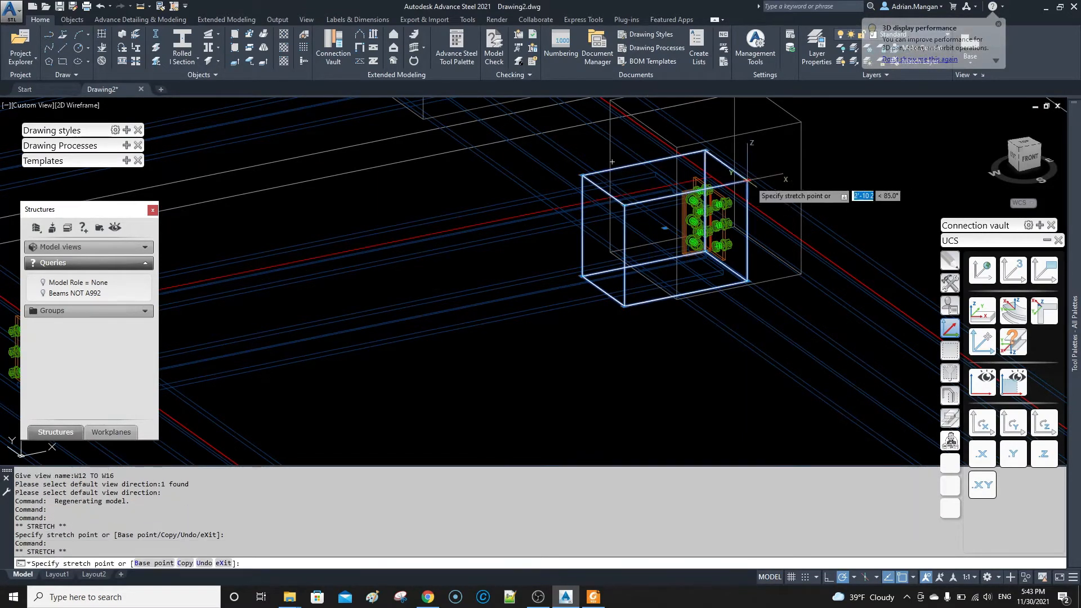
left_click(791, 171)
left_click(790, 171)
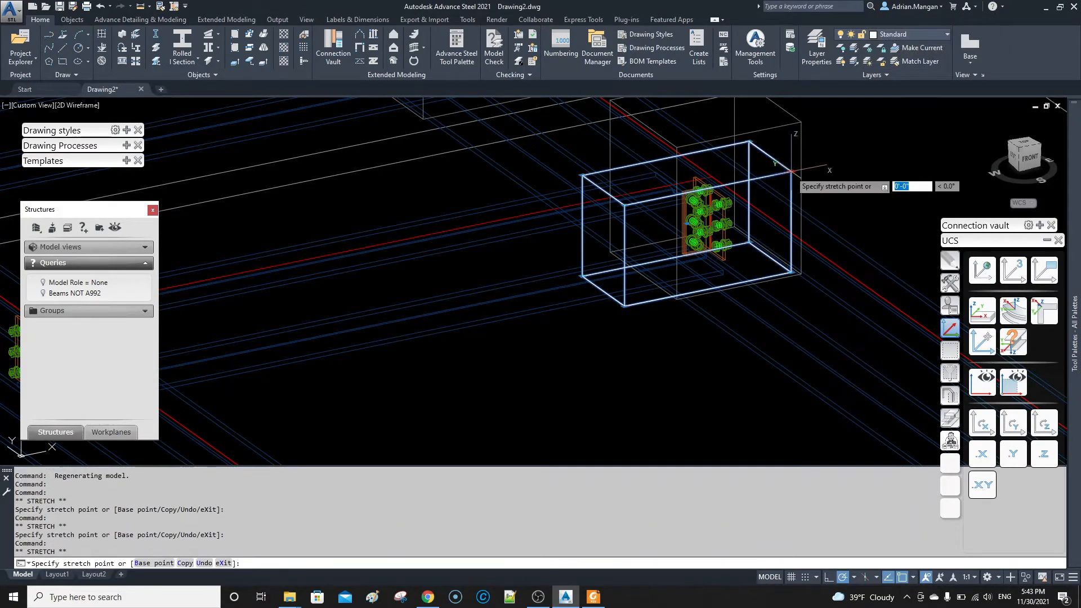
left_click(791, 138)
left_click(791, 272)
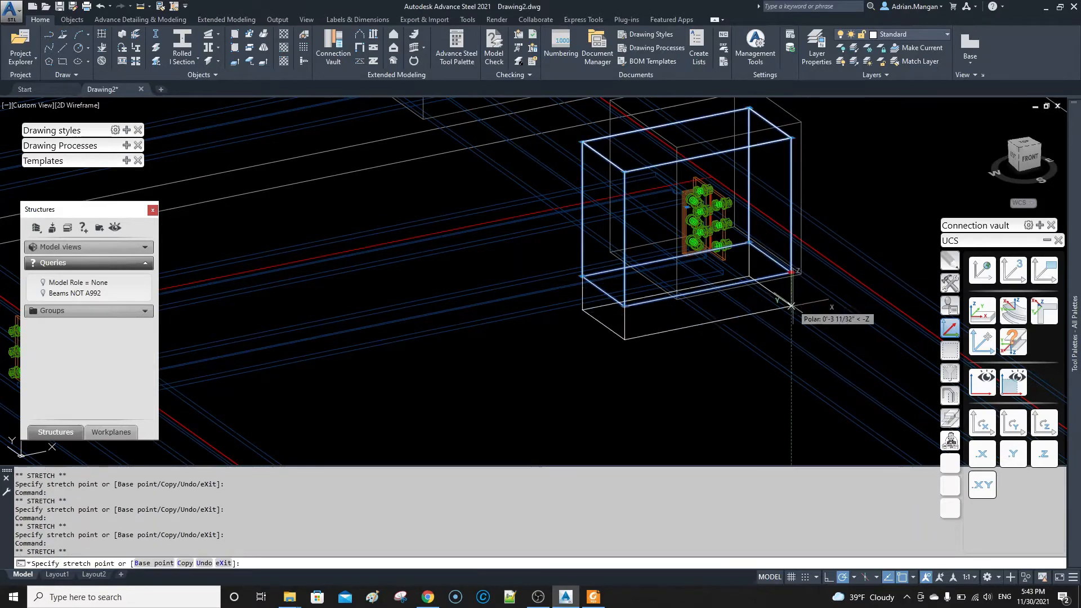
left_click(791, 327)
scroll(791, 299, "down", 6)
key("Escape")
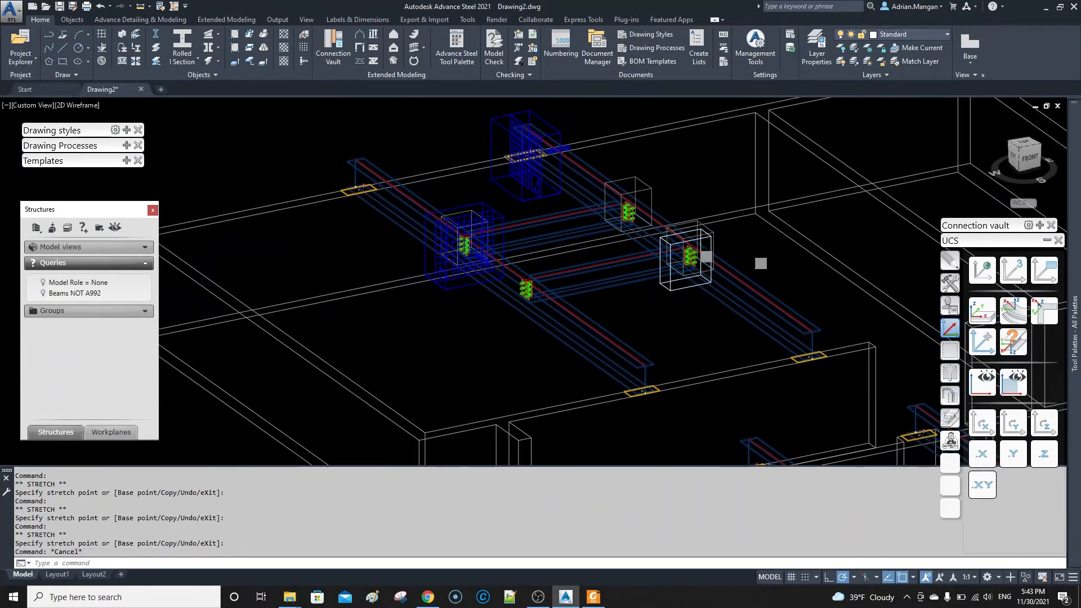
- Activate the "W12 TO W16" model view so only the objects inside its box are displayed
scroll(759, 260, "up", 2)
middle_click_drag(760, 260, 732, 248, "shift")
scroll(710, 214, "up", 4)
double_click(692, 182)
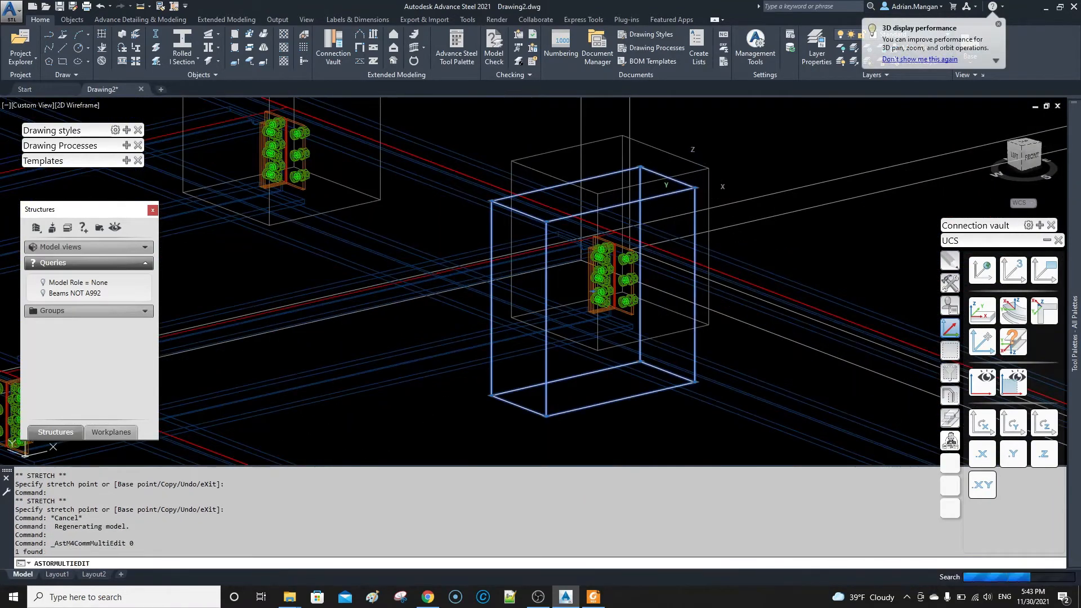
middle_click_drag(605, 249, 619, 175, "shift")
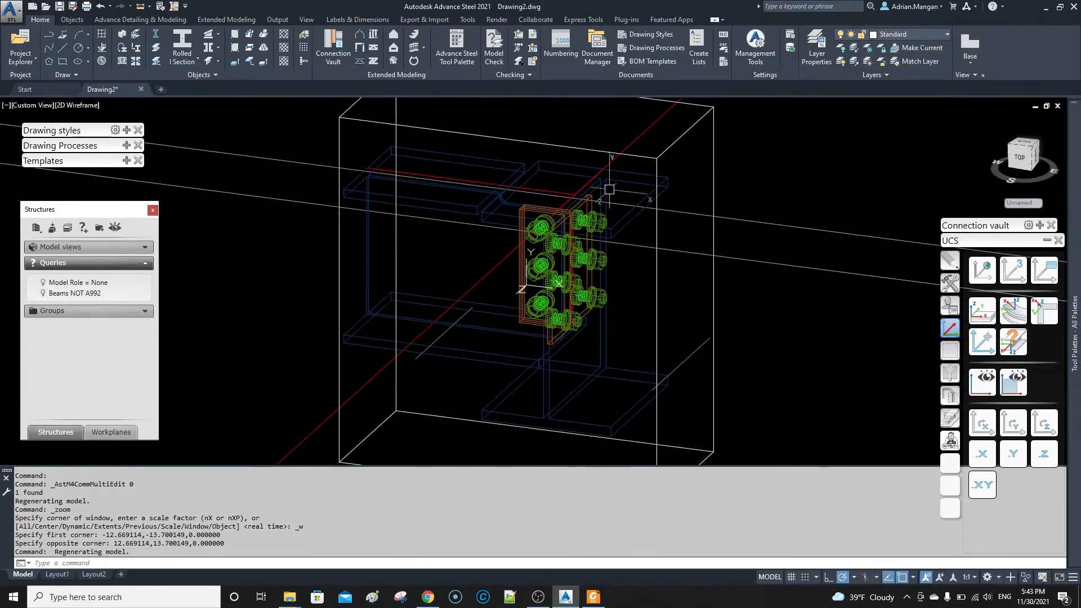
- In the model view's camera properties, enable automatic drawing with type Elevation and description "CONNECTION 2"
left_click(633, 159)
right_click(633, 159)
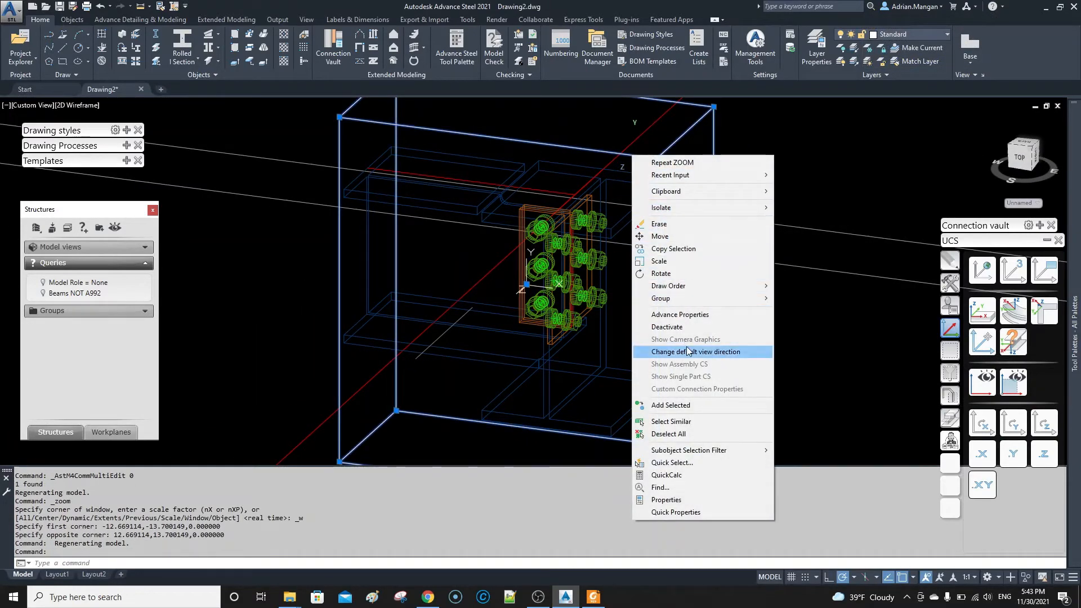
left_click(691, 316)
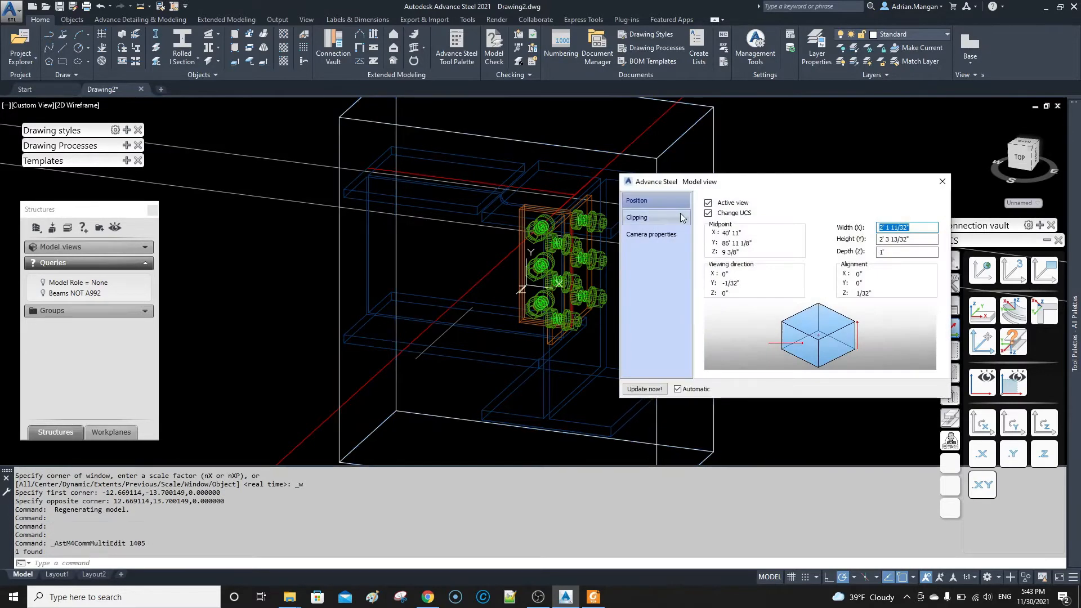
left_click(665, 233)
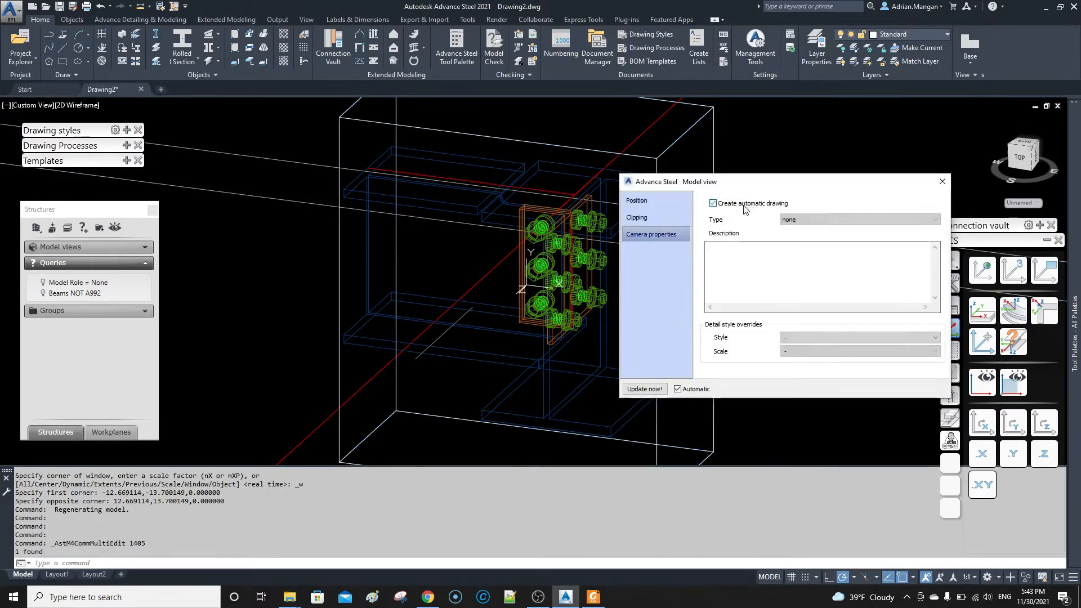
left_click(821, 223)
left_click(811, 244)
left_click(806, 253)
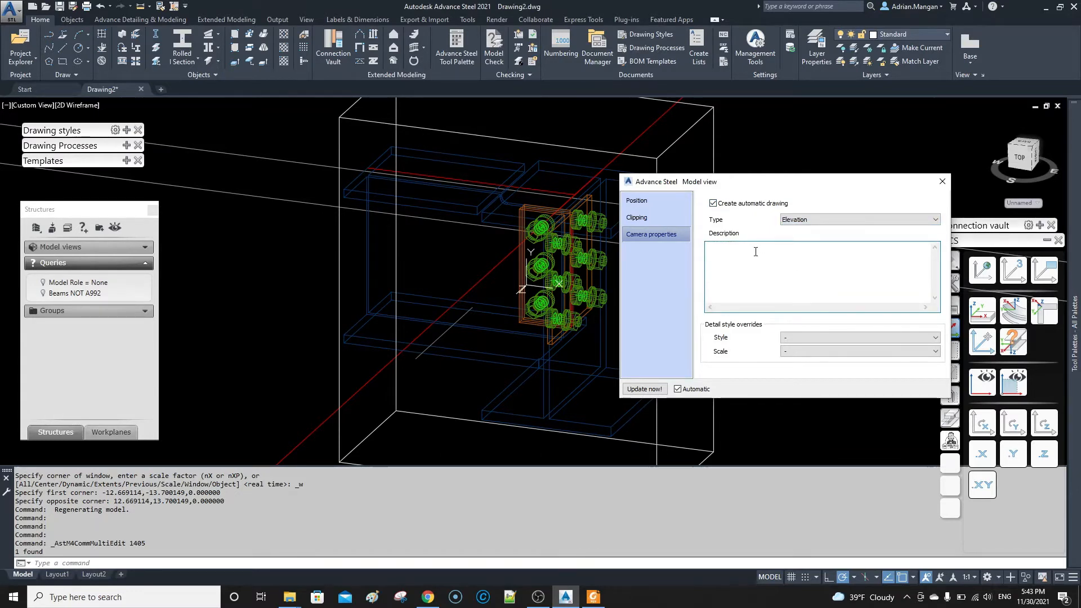
type("CONNECTION 2")
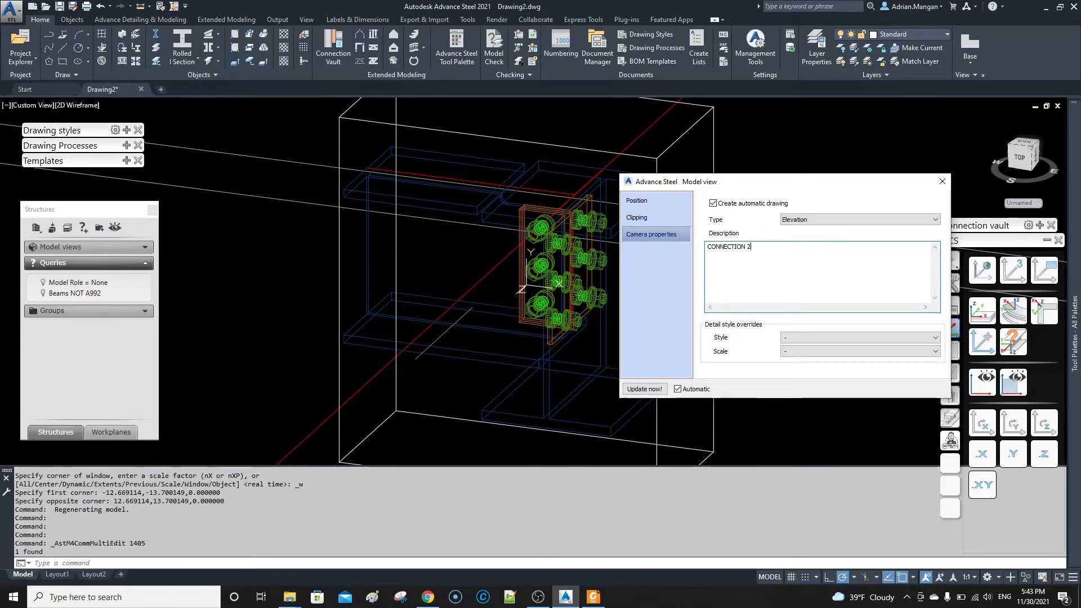
- Override the detail style with "2 - Detail View - ADM 3/32" and the scale with 1 1/2"=1'-0", and close the properties
left_click(934, 335)
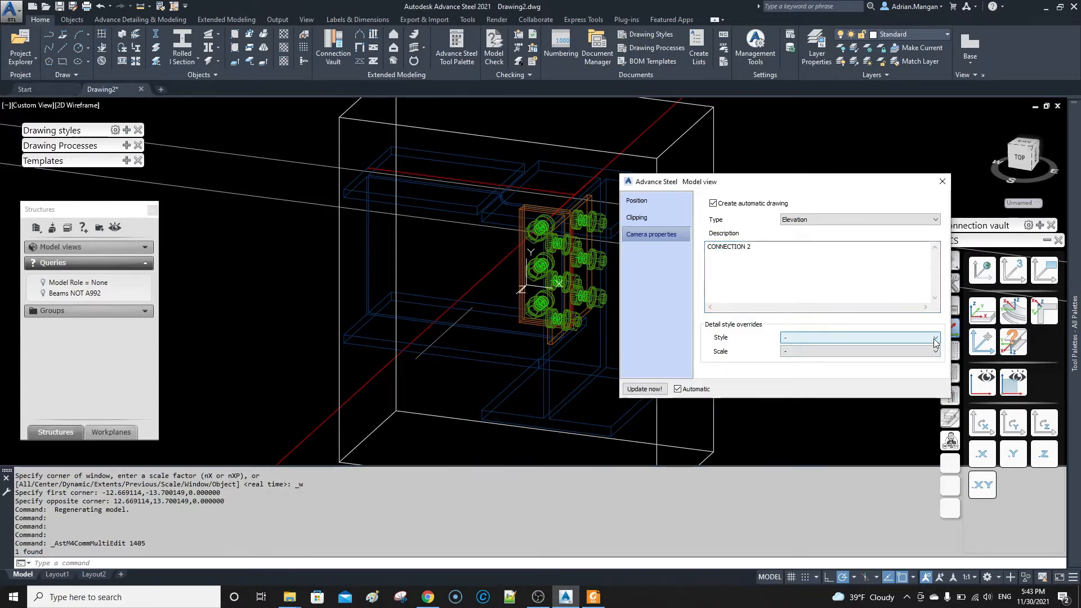
scroll(899, 450, "down", 10)
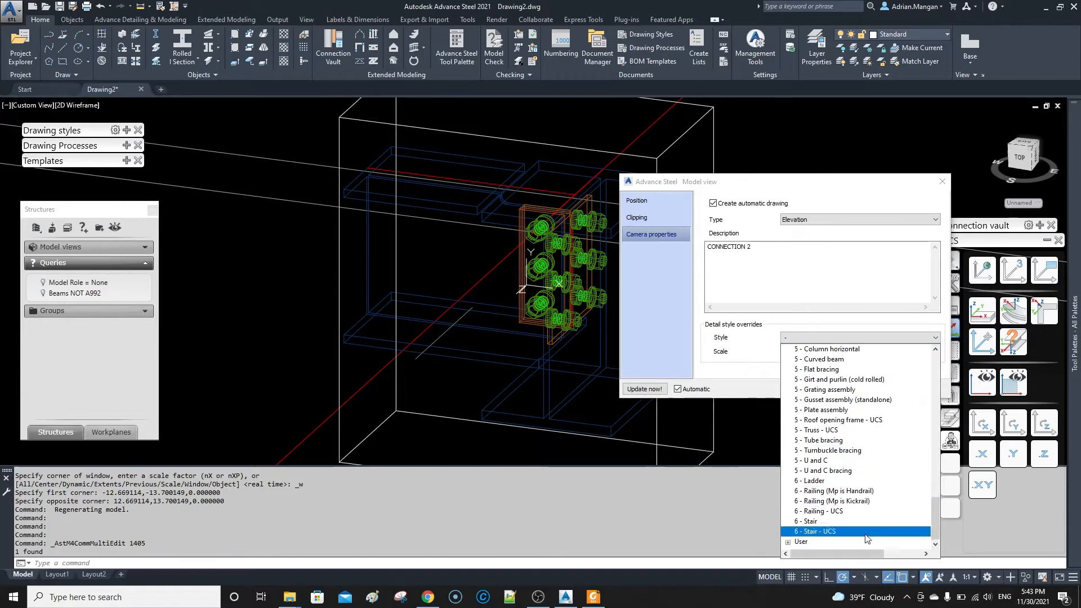
scroll(856, 394, "up", 15)
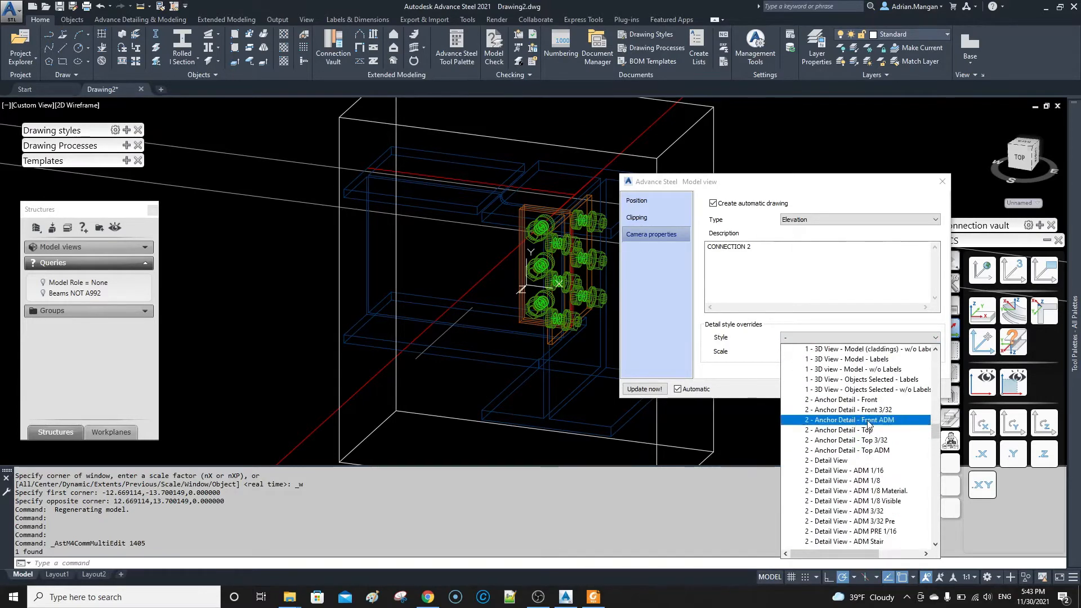
scroll(862, 428, "down", 3)
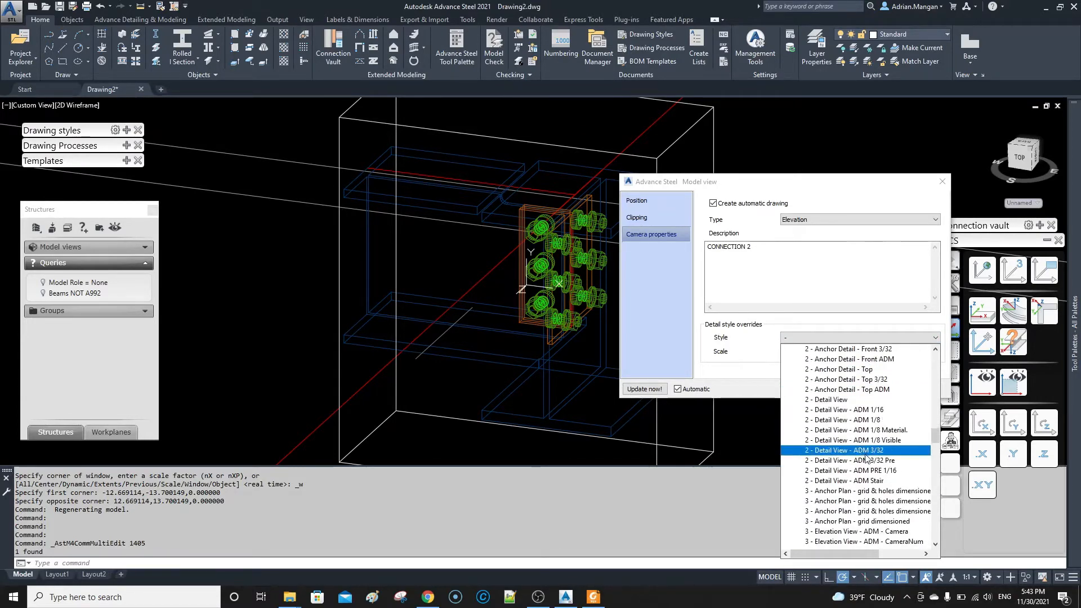
left_click(877, 423)
left_click(856, 351)
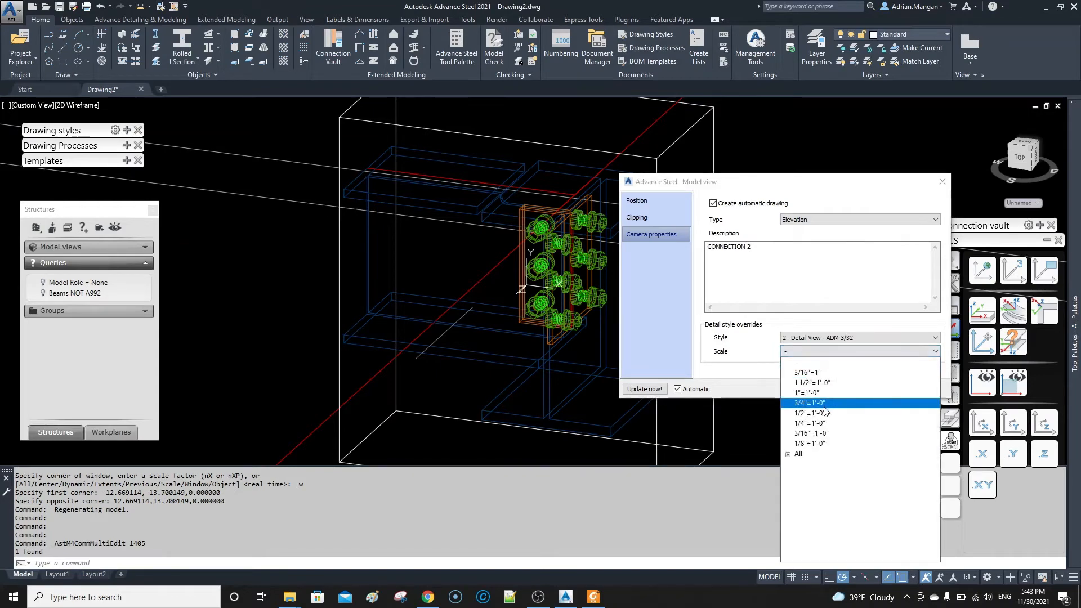
left_click(839, 383)
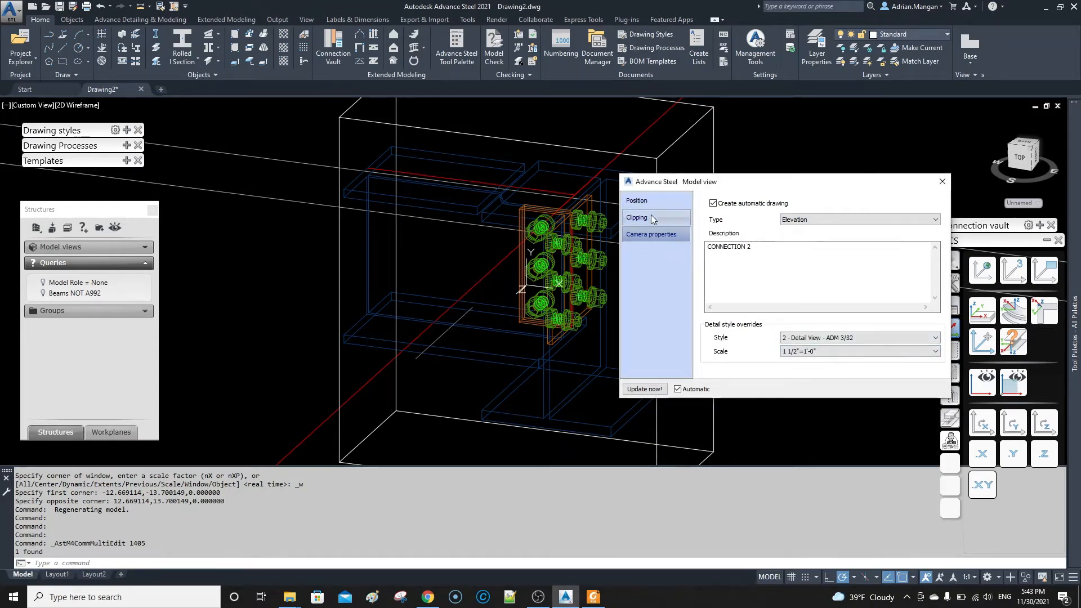
left_click(942, 182)
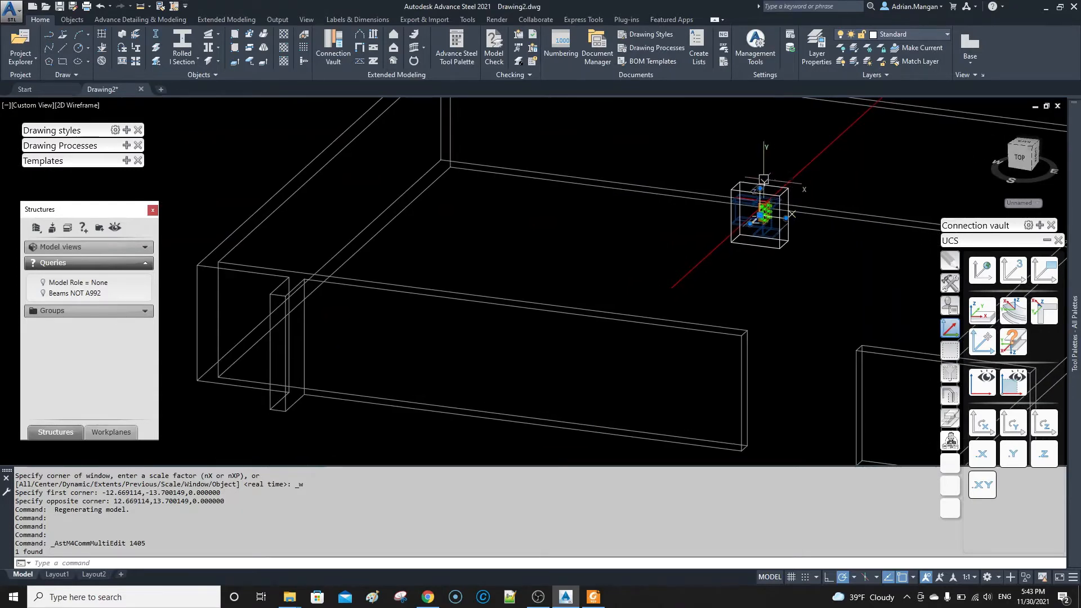
- Deactivate the model view, reactivate it to check the clipped connection, and return to the full model
key("Escape")
scroll(791, 214, "up", 4)
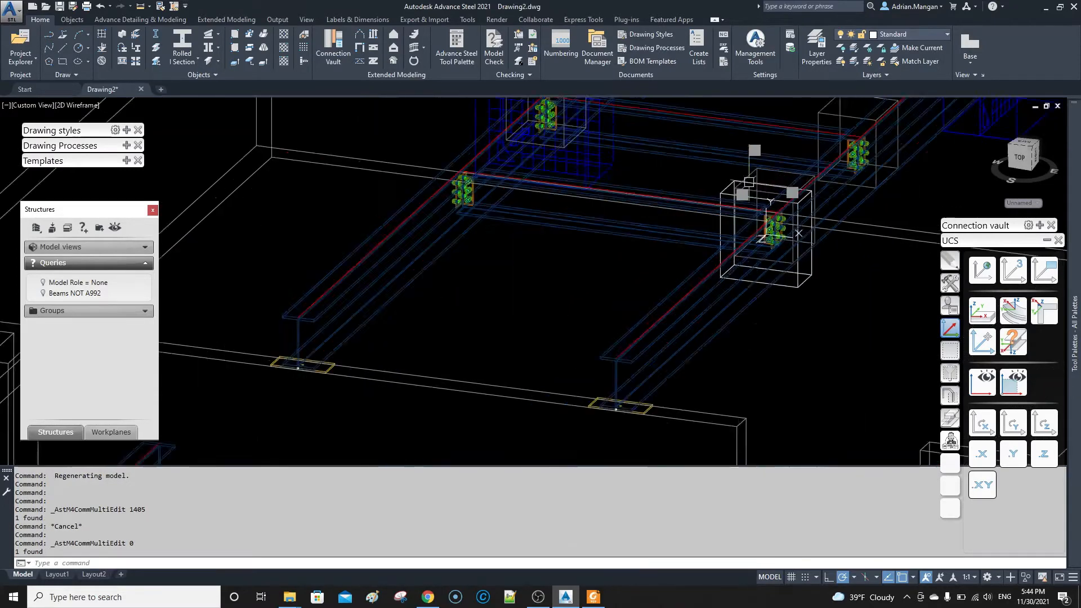
double_click(725, 179)
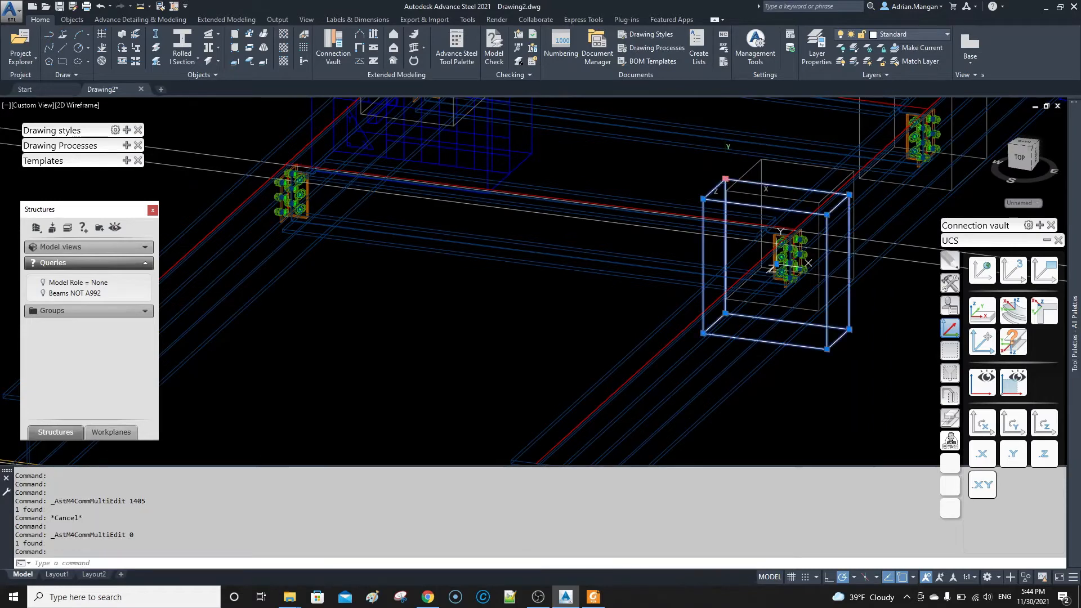
double_click(700, 116)
scroll(737, 168, "down", 6)
middle_click_drag(744, 173, 619, 293, "shift")
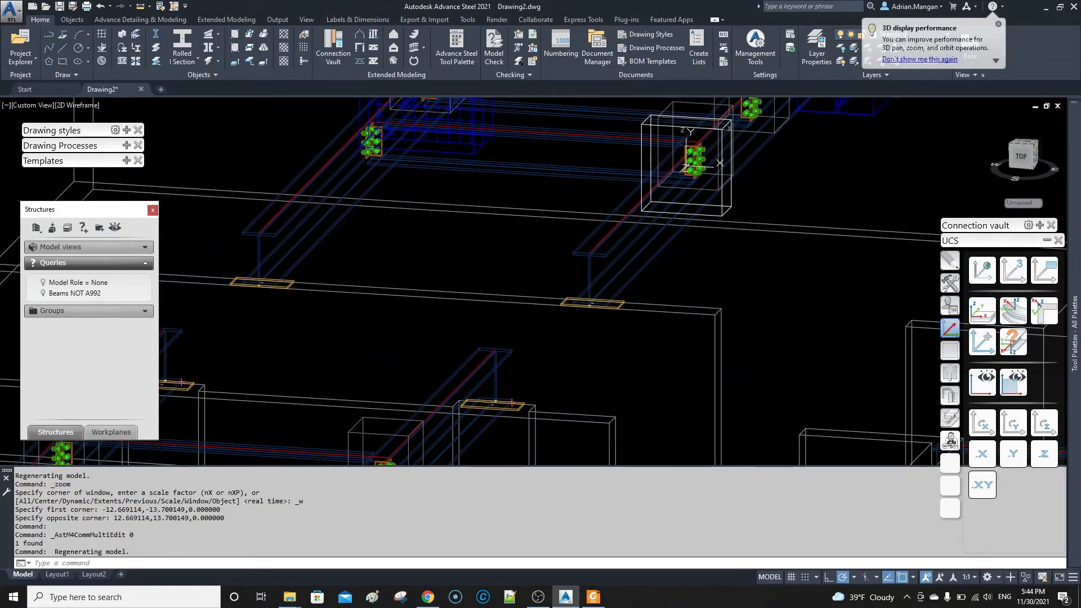
- Change the model view's default view direction to look straight down on the connection from above
left_click(689, 122)
right_click(689, 122)
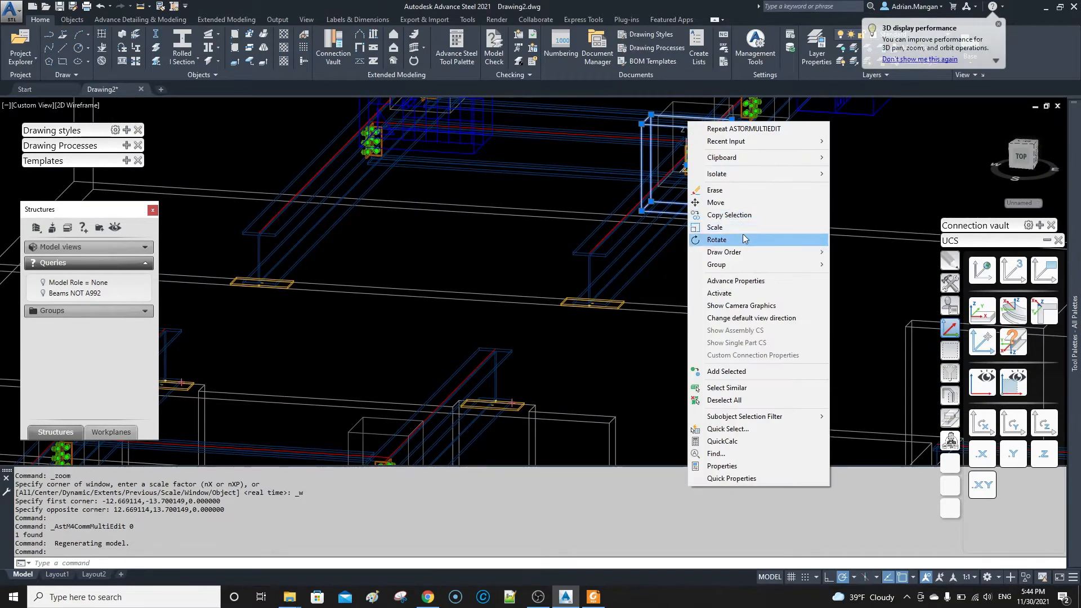
left_click(747, 318)
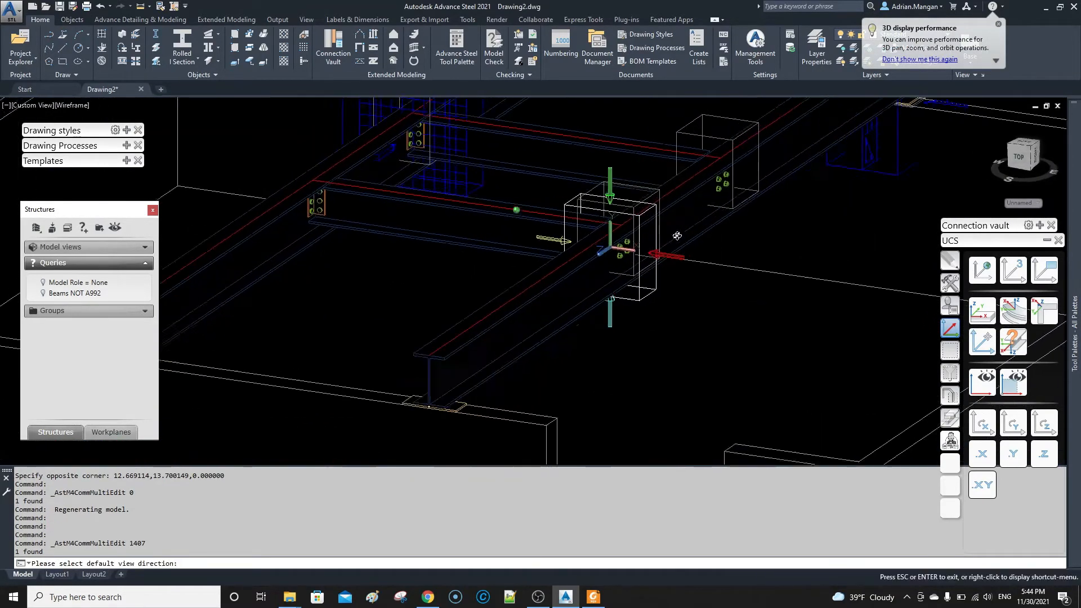
scroll(580, 264, "up", 5)
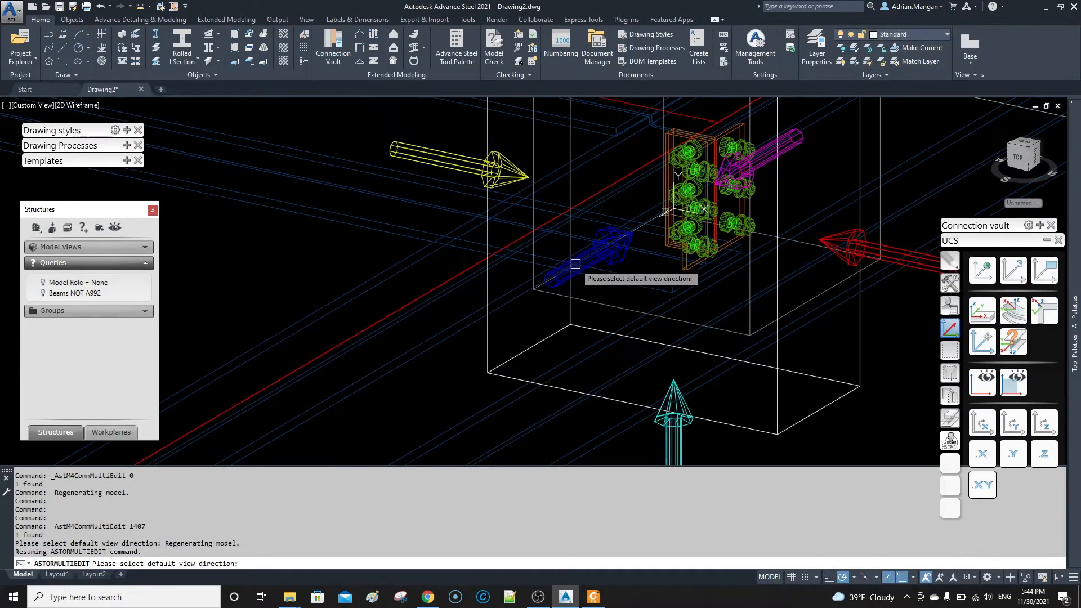
scroll(742, 148, "down", 5)
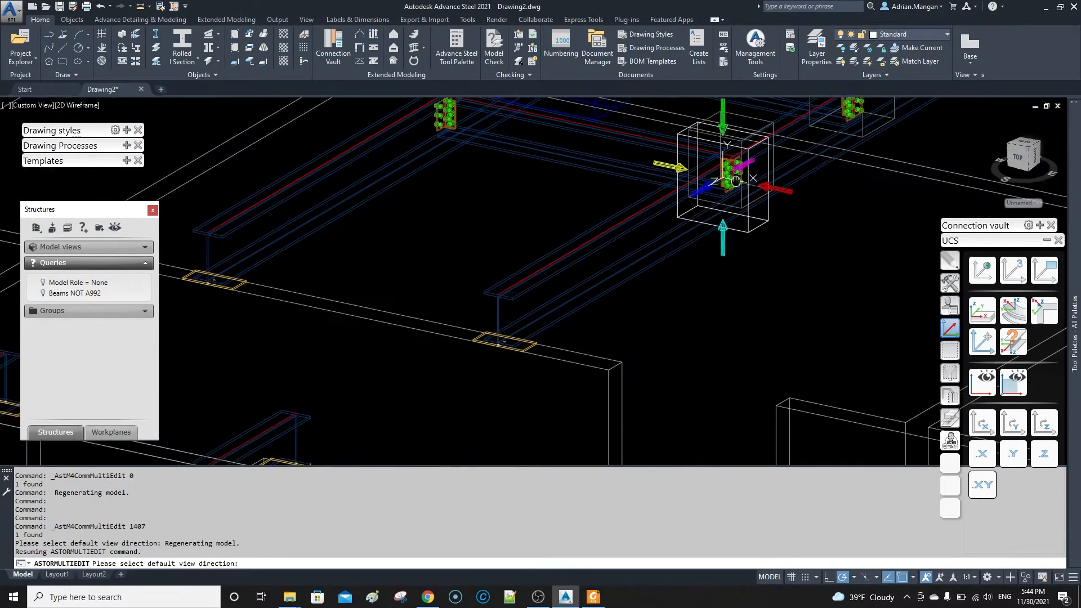
middle_click_drag(736, 180, 721, 191)
left_click(716, 173)
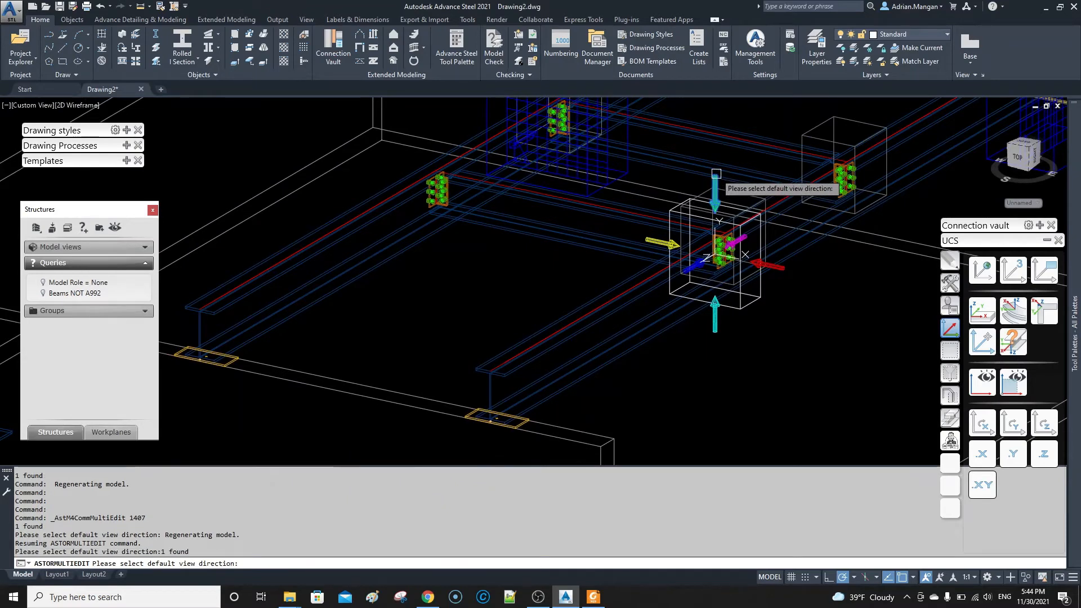
scroll(703, 197, "down", 3)
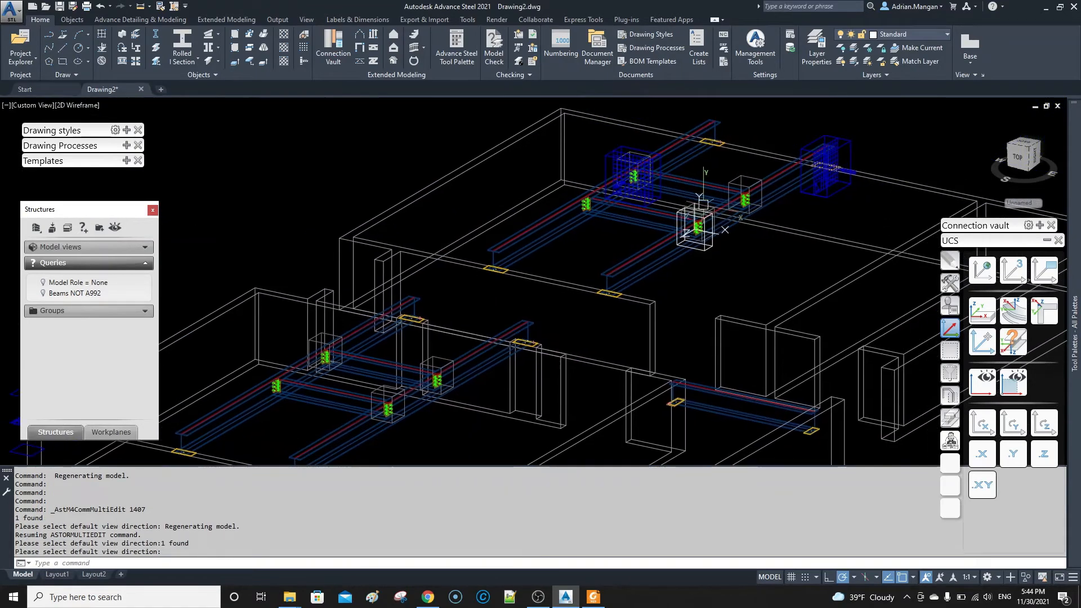
- Select the roof plan camera at the building corner and generate its drawing with the Selected Cameras process
middle_click_drag(757, 182, 724, 162)
scroll(726, 163, "down", 2)
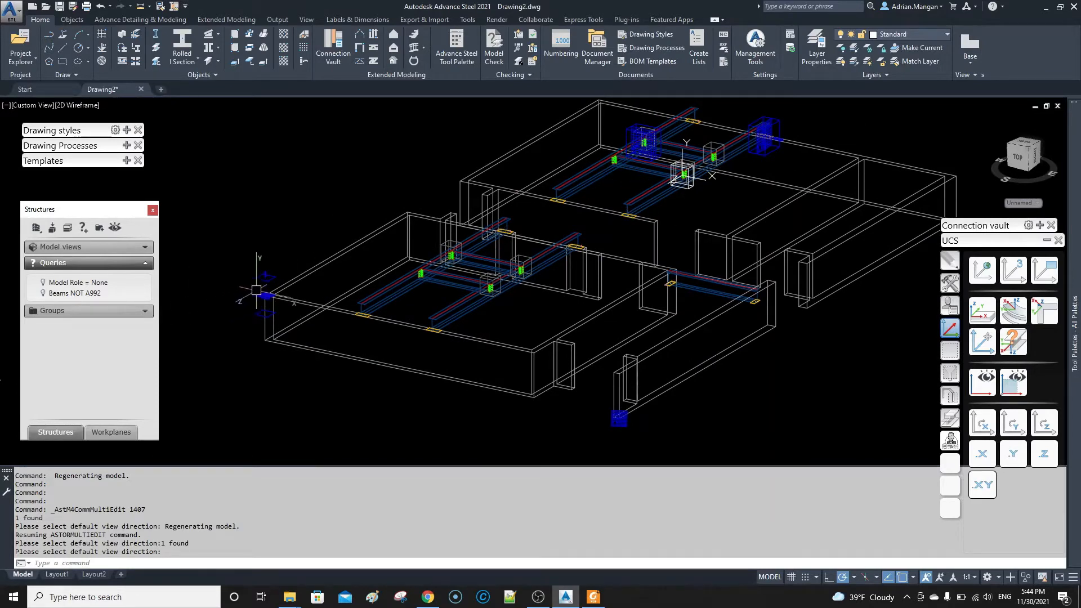
left_click(258, 292)
left_click(126, 146)
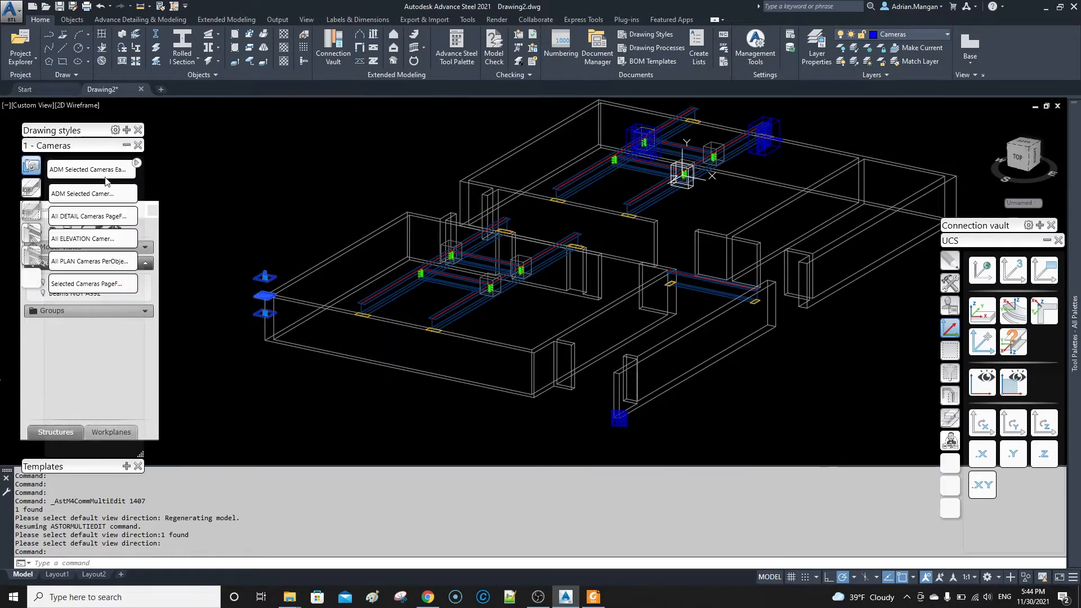
left_click(92, 283)
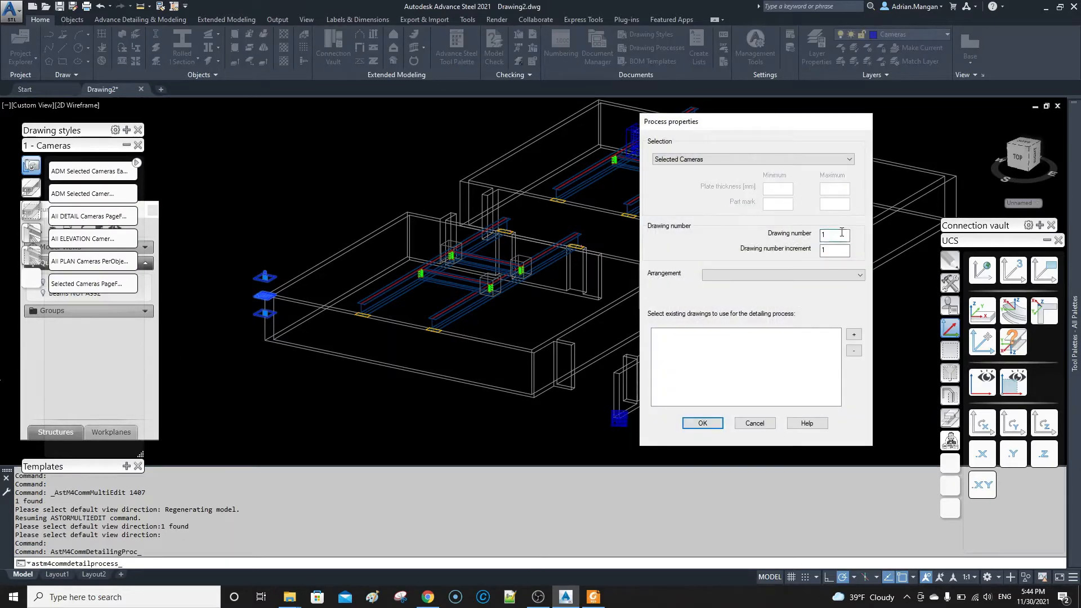
left_click(712, 426)
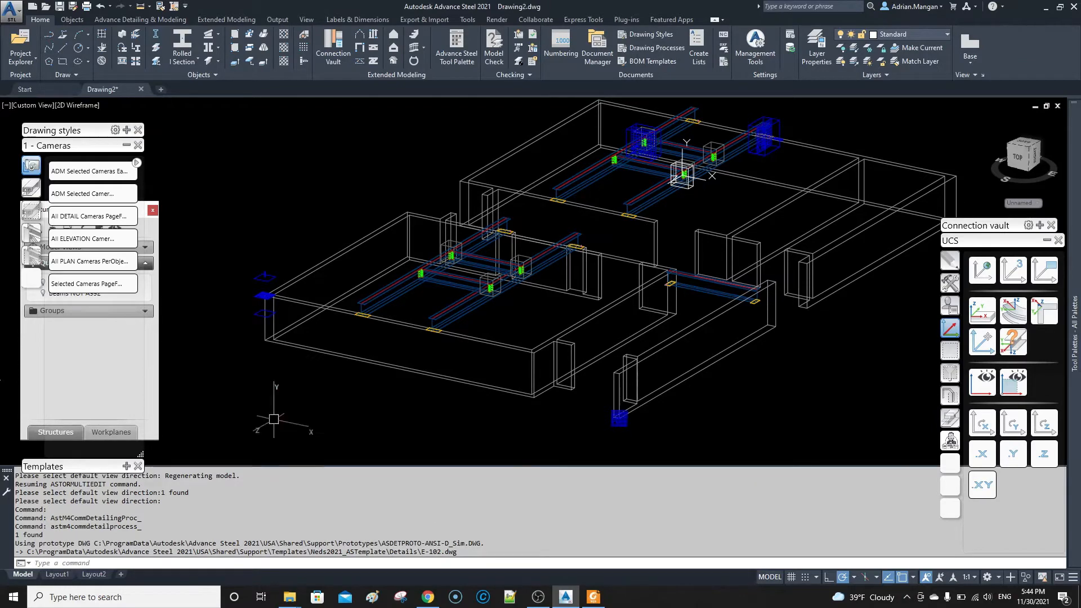
- Open the Document Manager and expand the up-to-date details to check the contents of E-102.dwg
left_click(278, 20)
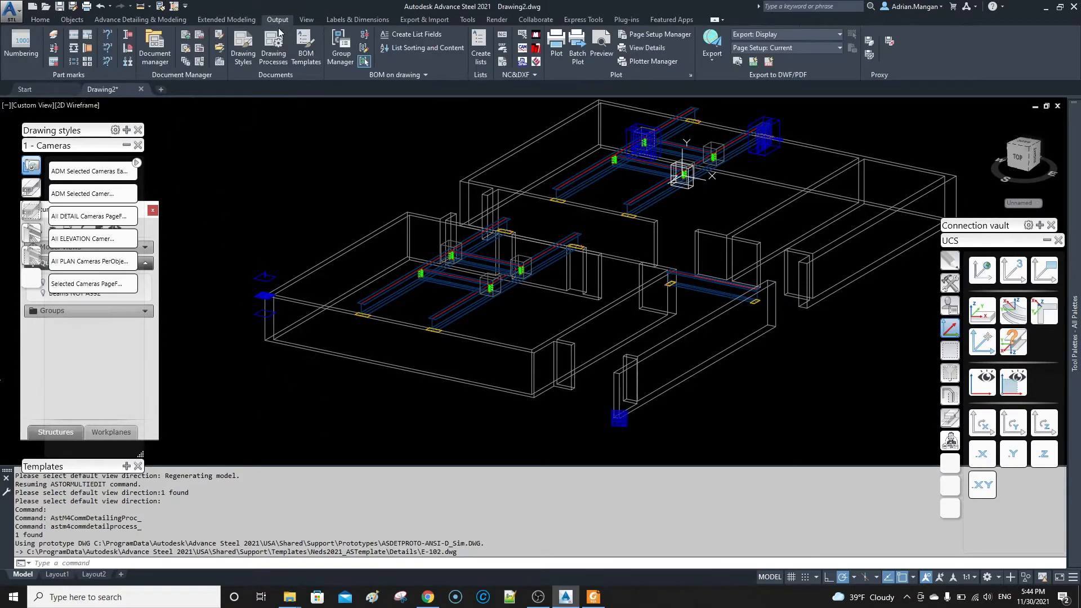
left_click(154, 48)
left_click(487, 167)
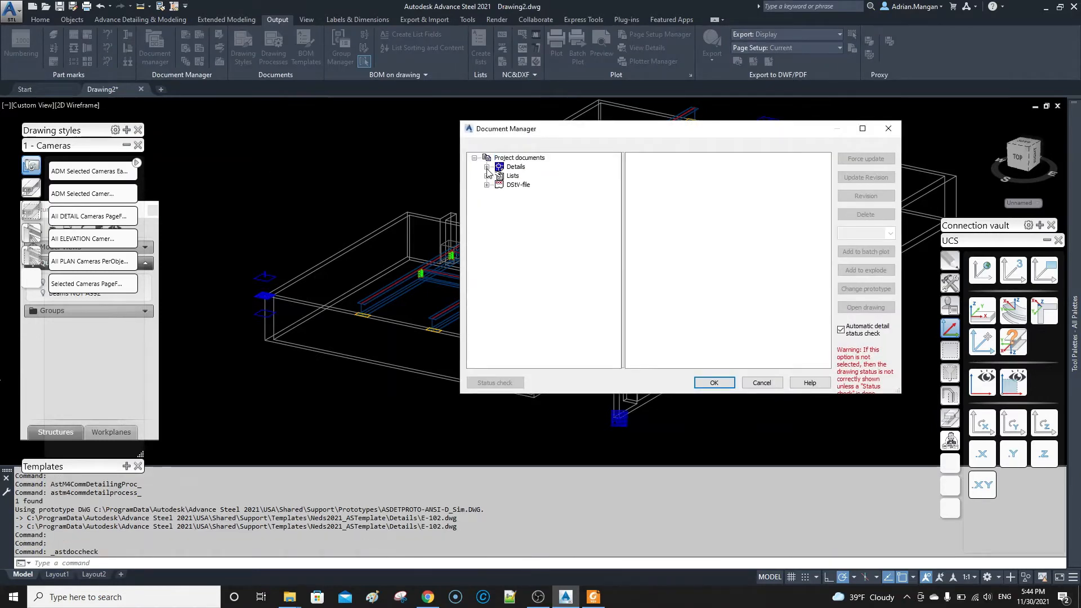
left_click(499, 177)
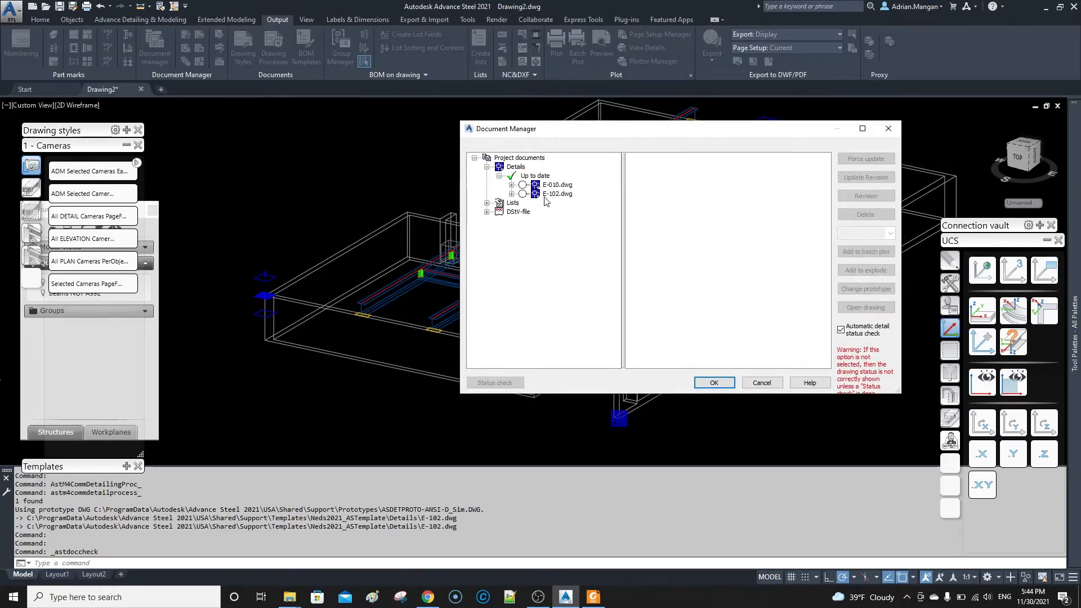
left_click(512, 194)
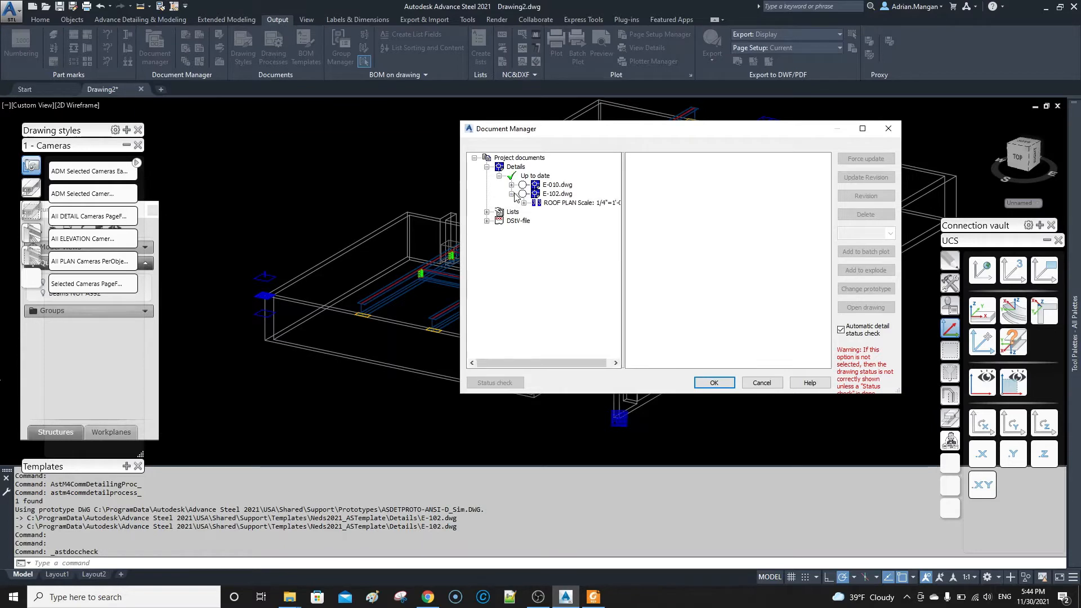
- Try to change the drawing number of E-102.dwg to 100 in the Document Manager
left_click(557, 194)
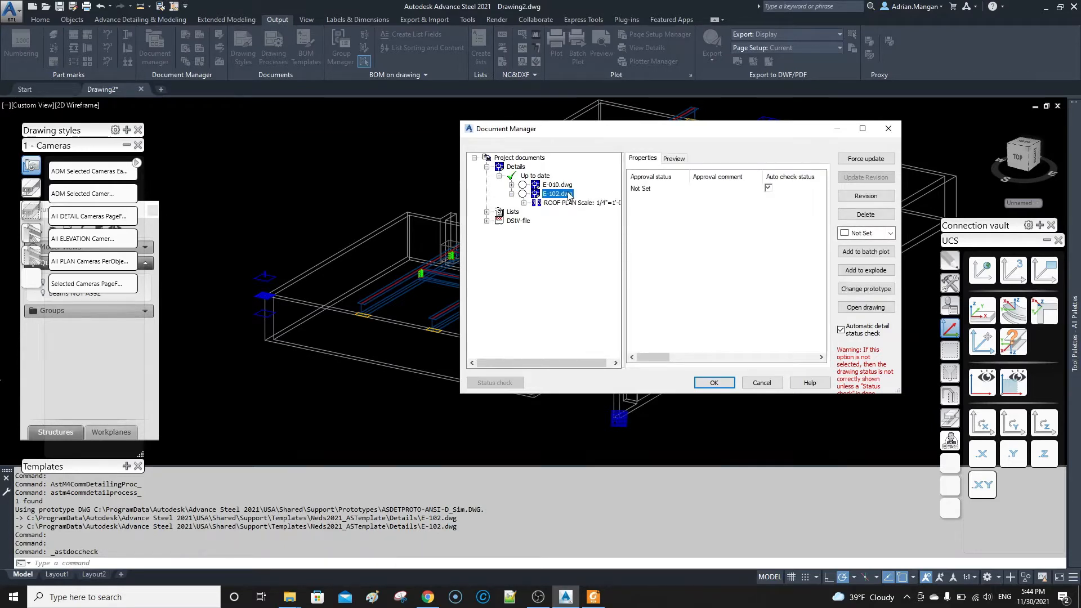
right_click(569, 194)
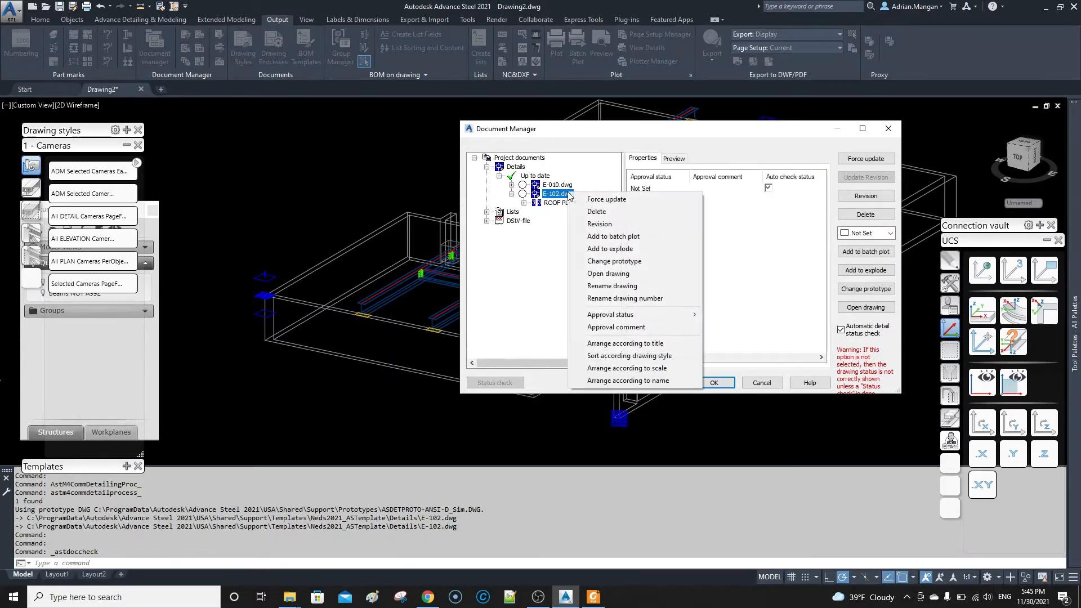
left_click(617, 297)
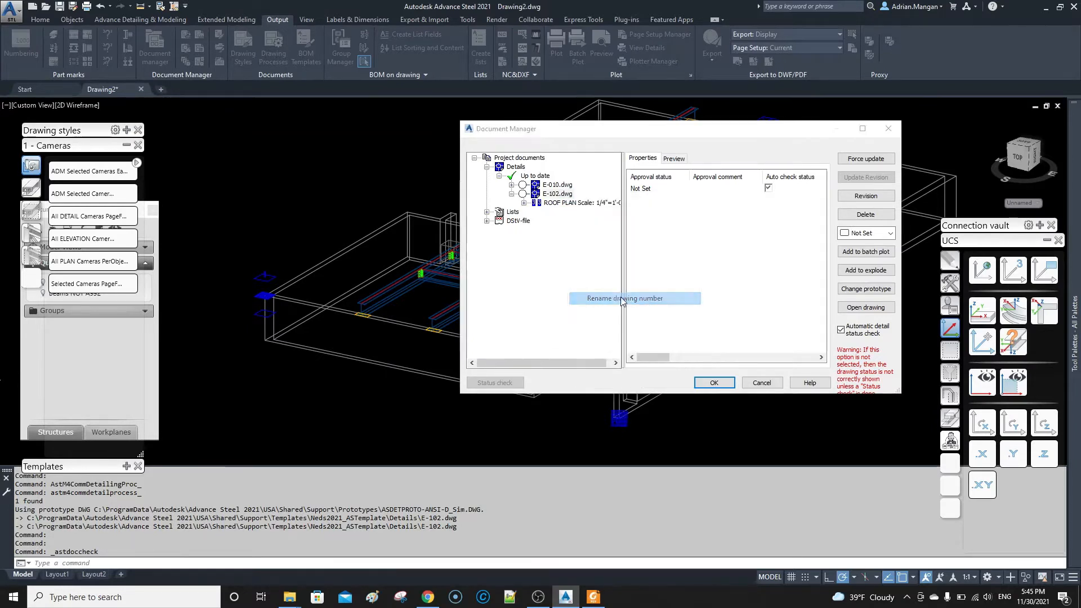
left_click(710, 241)
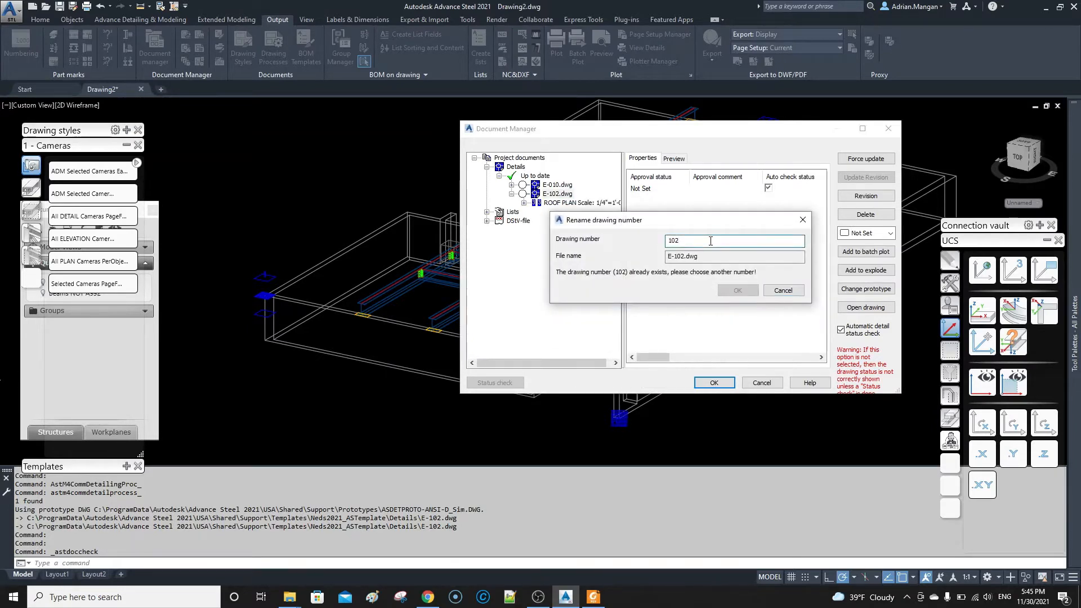
key("BackSpace")
key("BackSpace")
key("BackSpace")
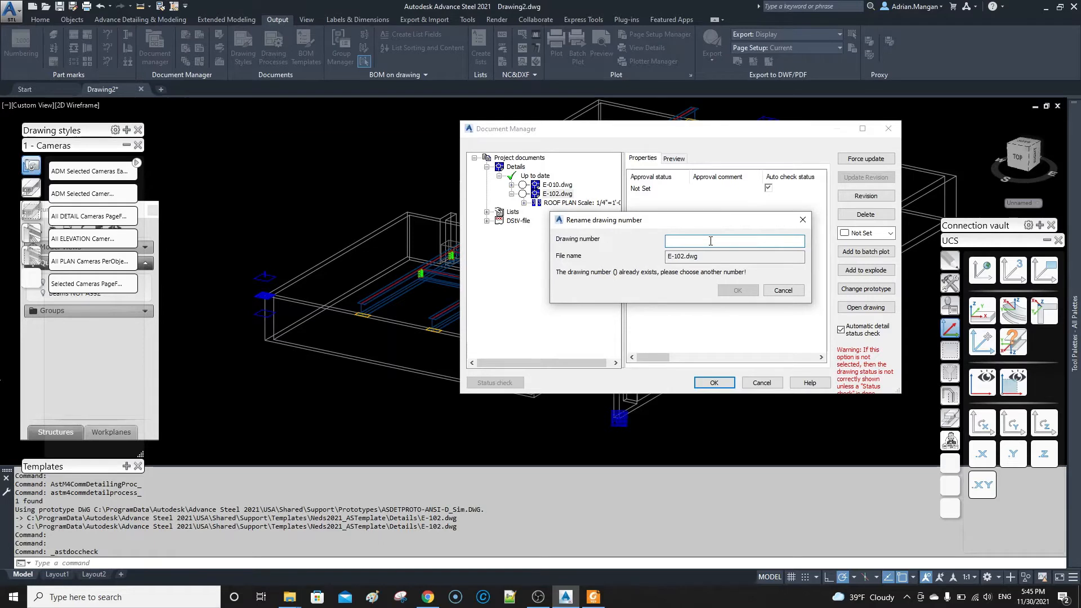
type("10")
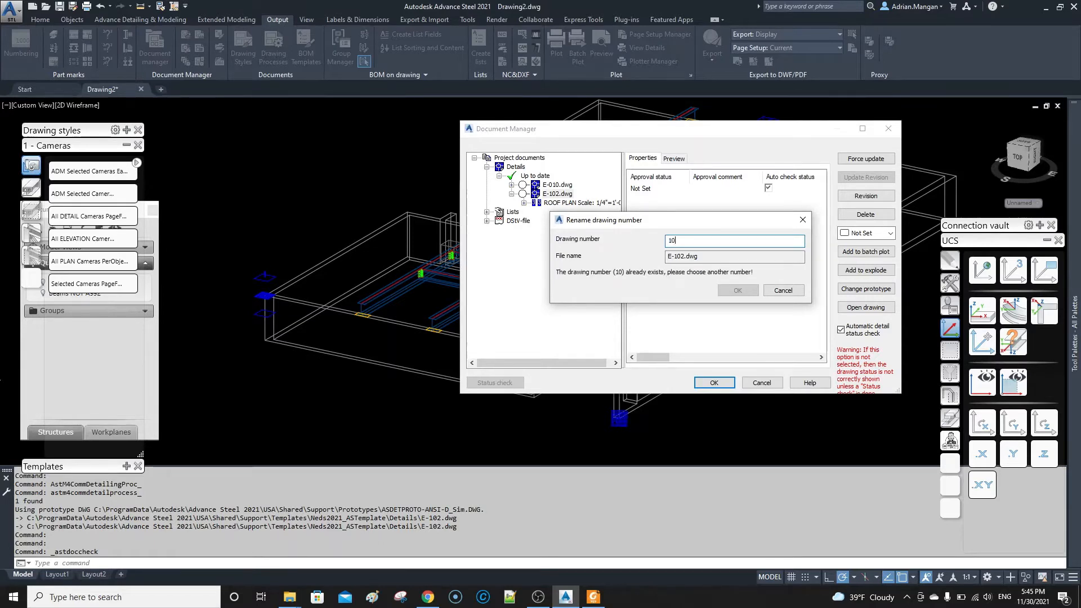
type("0")
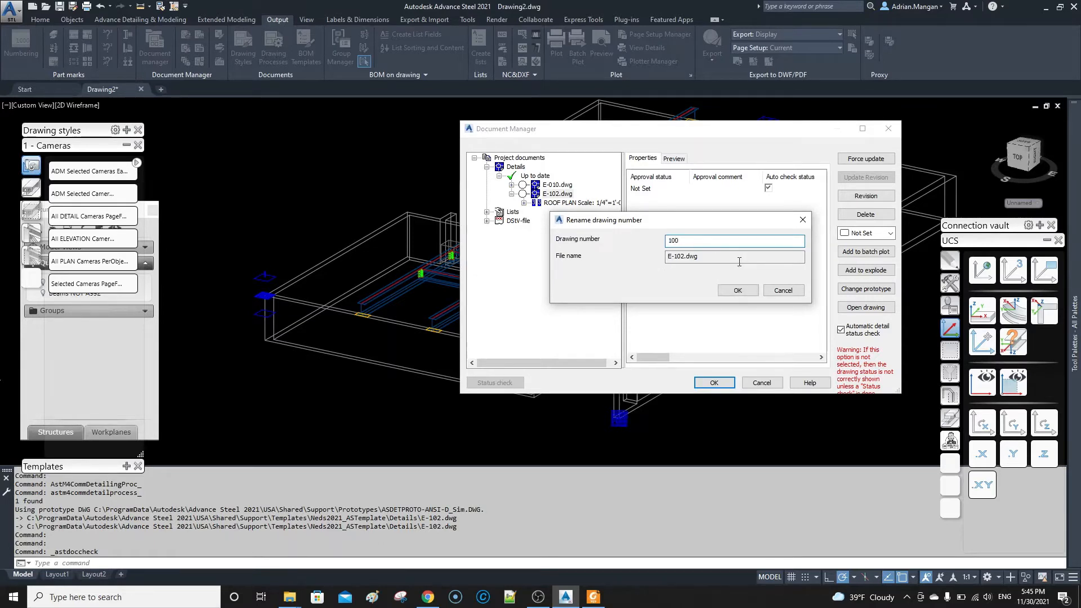
left_click(738, 290)
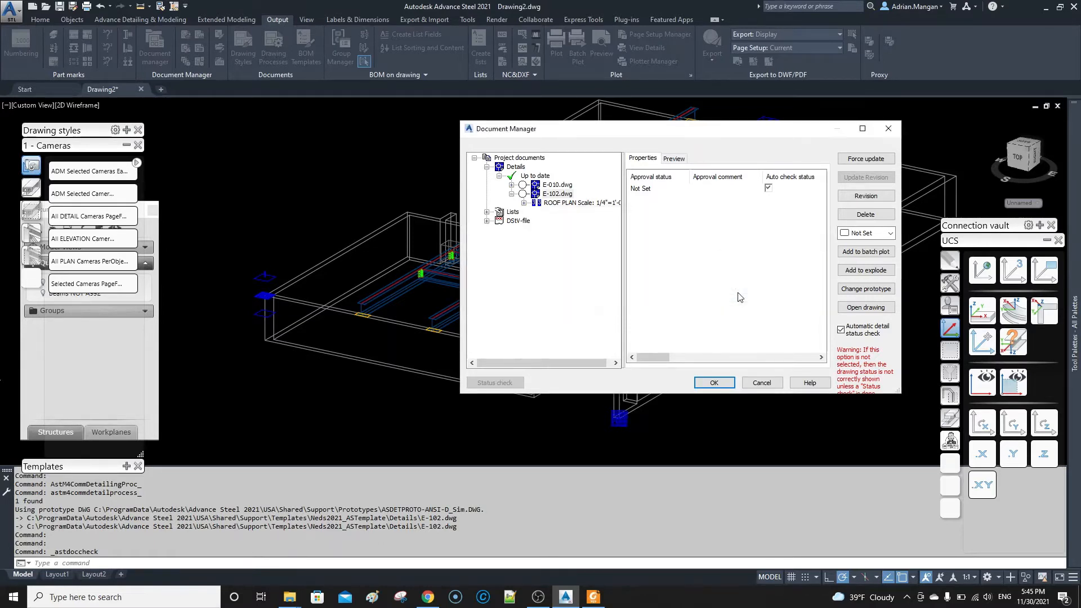
- Open the E-102 drawing from the Document Manager, dismiss the external references, and examine the roof plan sheet
left_click(512, 193)
double_click(522, 194)
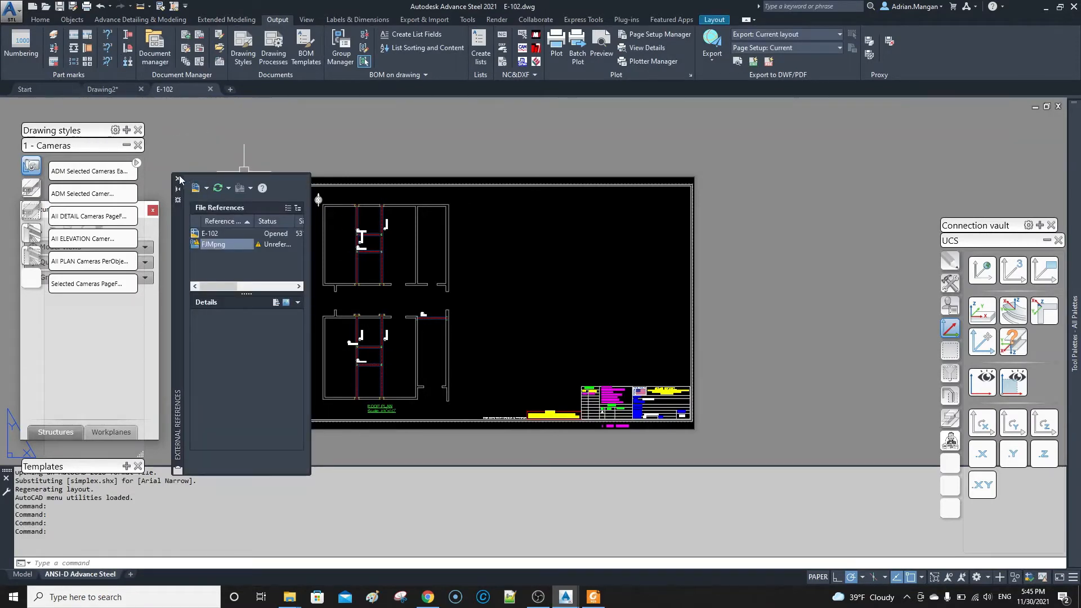
left_click(179, 178)
middle_click_drag(209, 107, 298, 101)
middle_click_drag(446, 230, 440, 181)
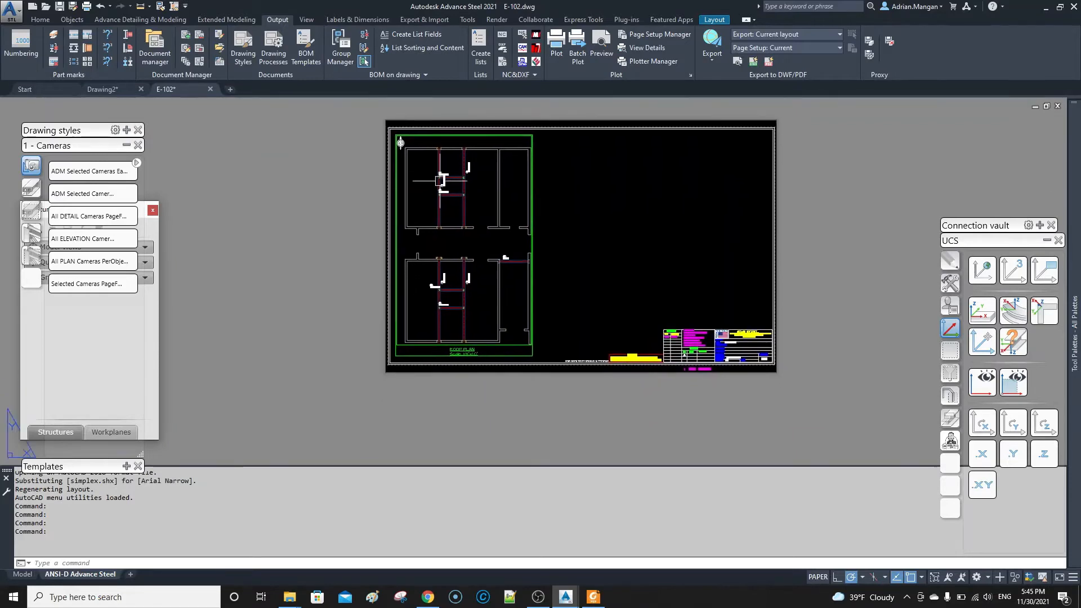
scroll(440, 181, "up", 3)
scroll(388, 168, "down", 3)
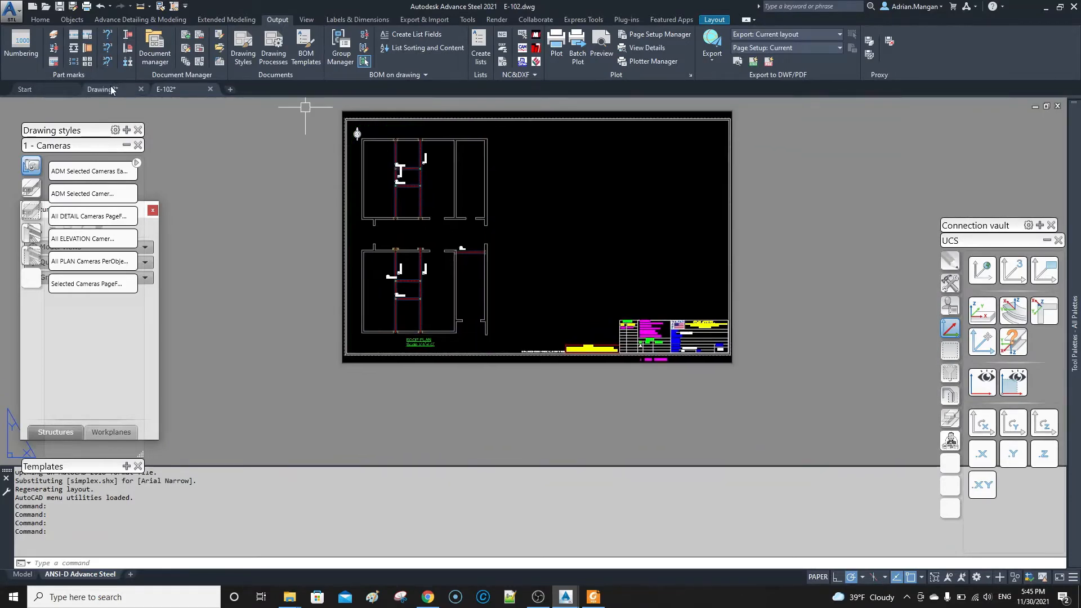
- In Drawing2, select the two upper detail cameras and the connection model view, and run the Selected Cameras process with drawing number 101
left_click(112, 90)
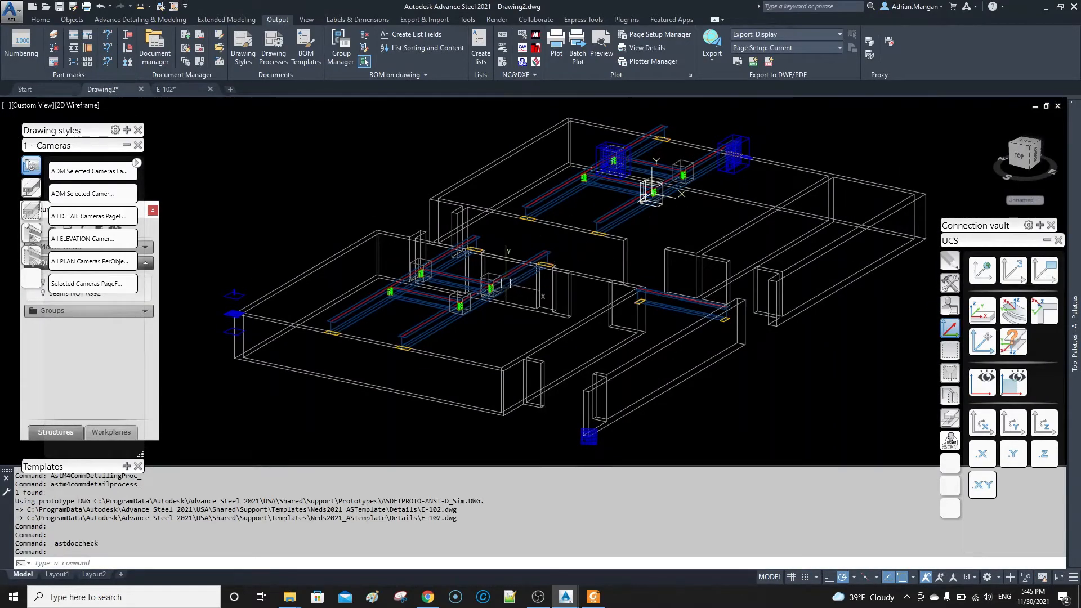
scroll(653, 190, "up", 3)
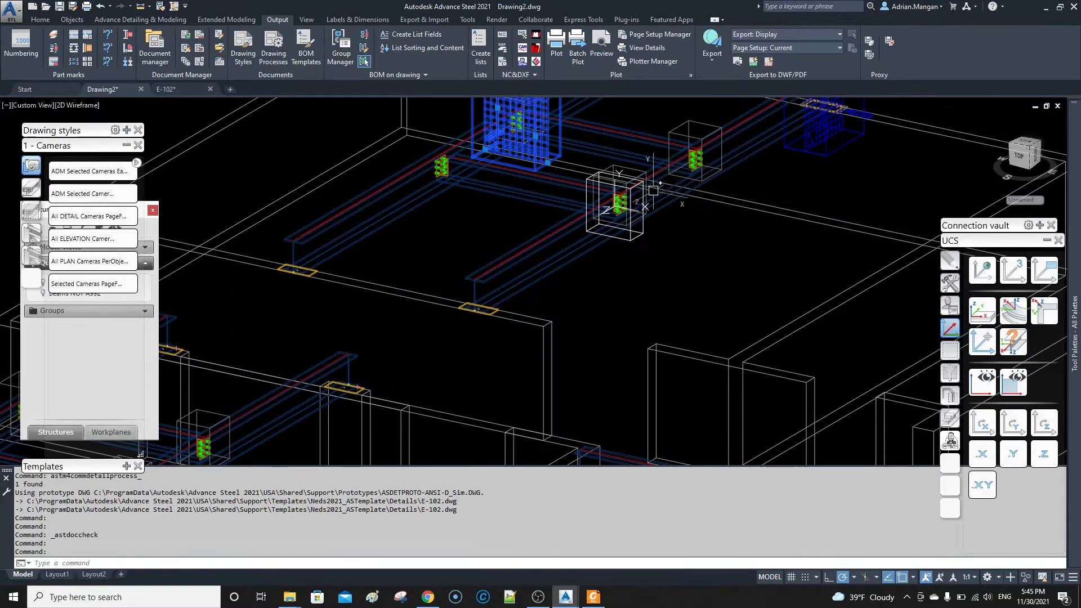
left_click(633, 233)
left_click(843, 135)
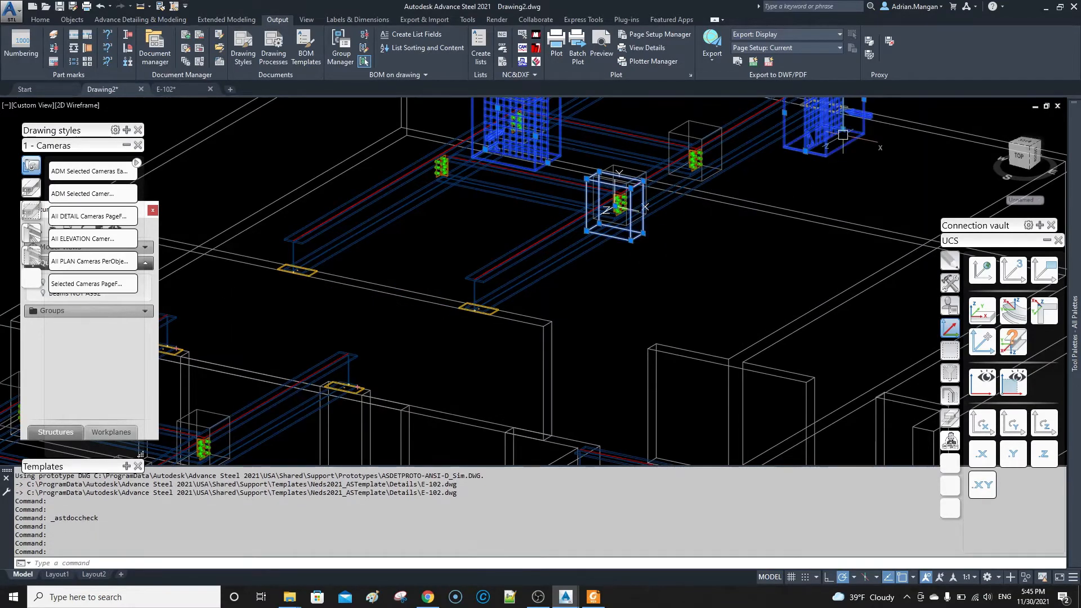
right_click(843, 135)
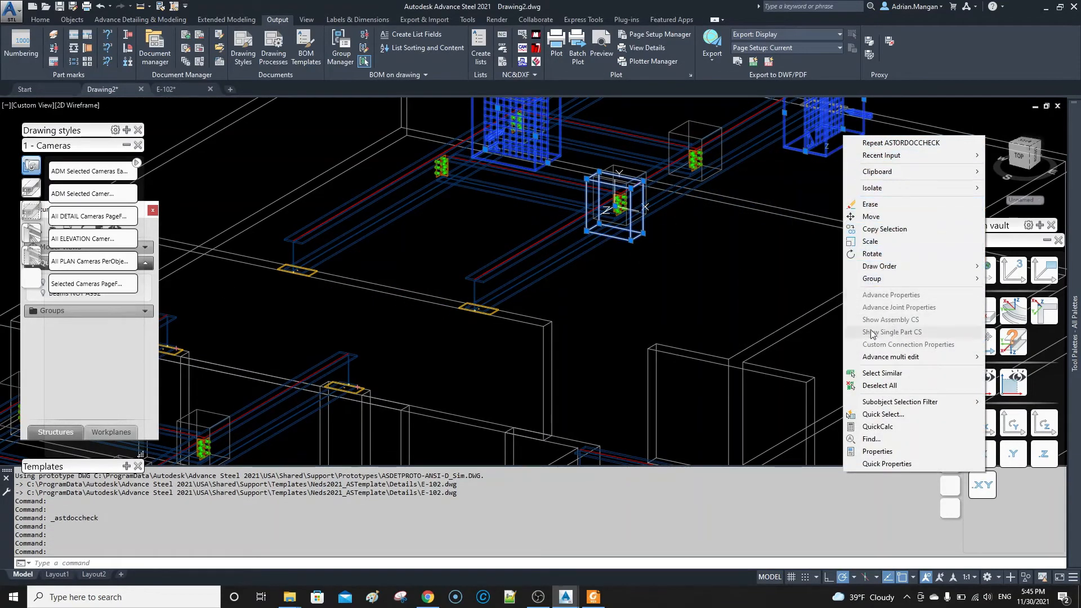
left_click(88, 284)
left_click(89, 283)
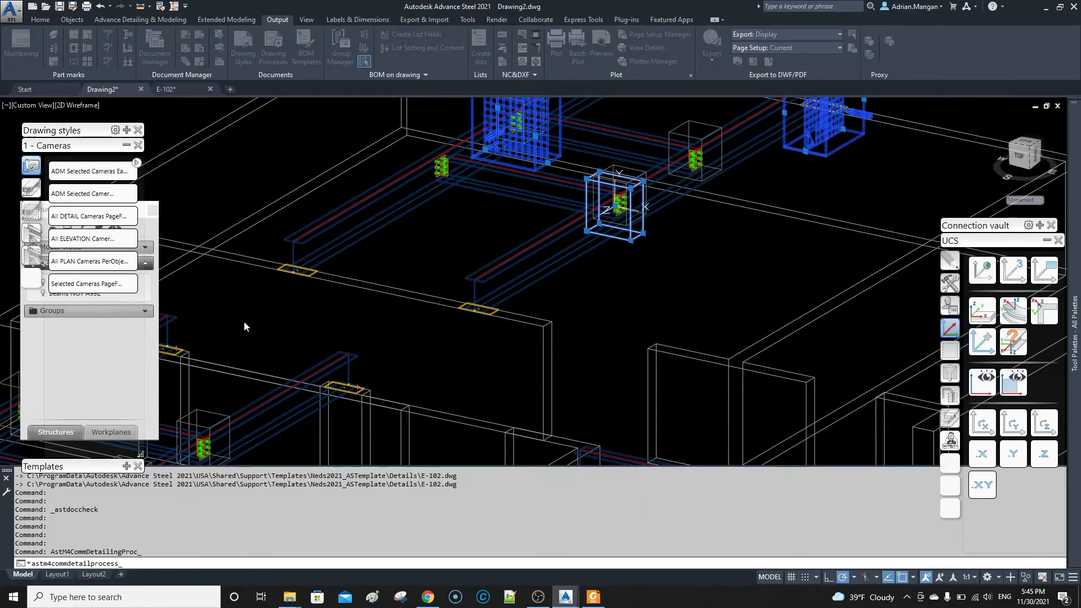
left_click(839, 236)
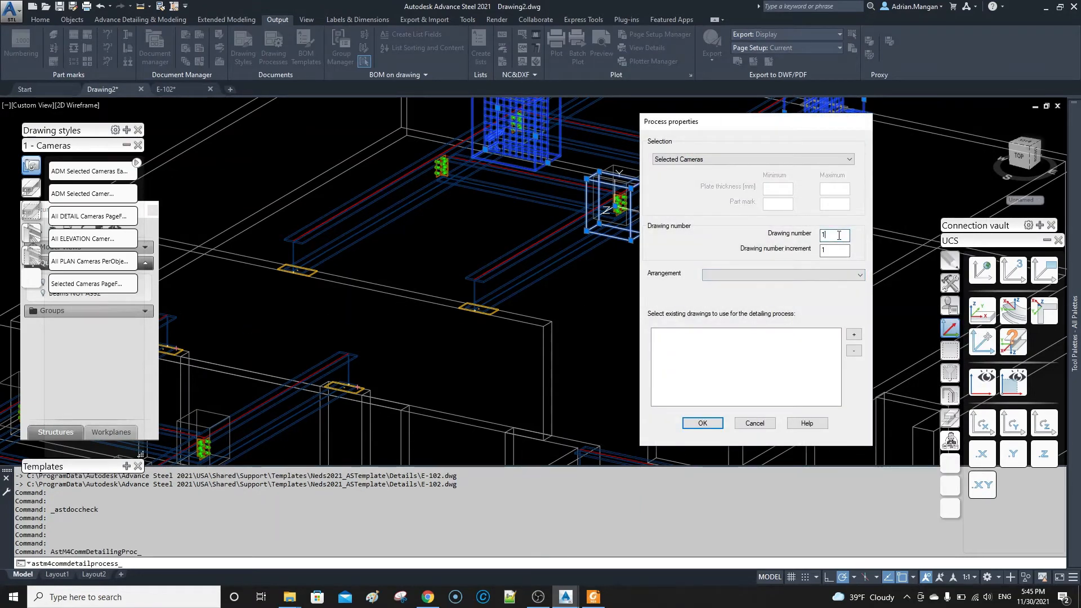
type("01")
left_click(704, 423)
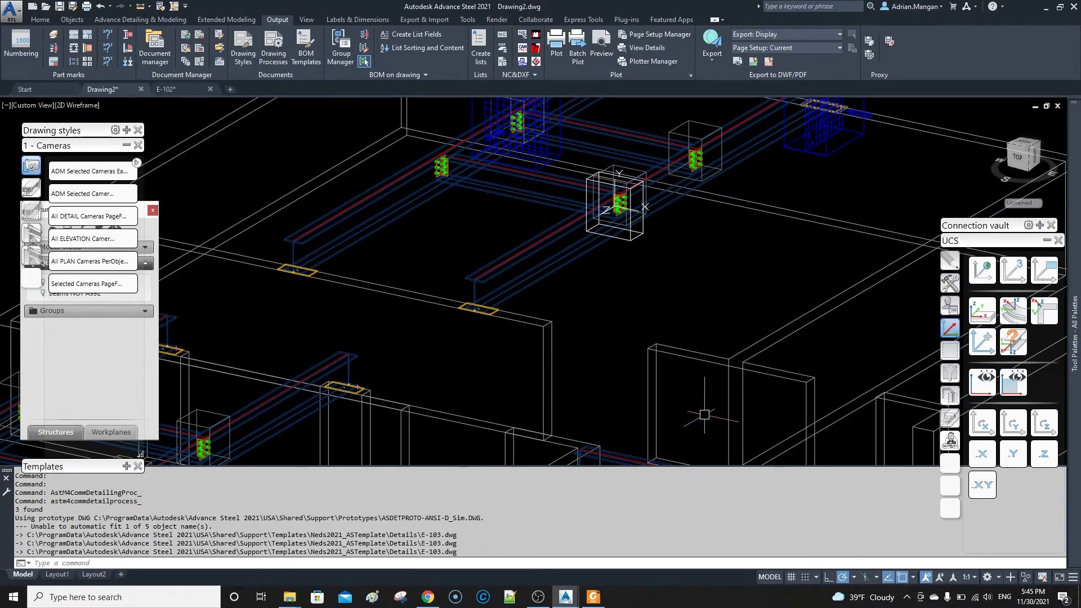
- Close the E-102 drawing and return to the model in Drawing2
scroll(504, 410, "down", 3)
middle_click_drag(528, 319, 581, 288)
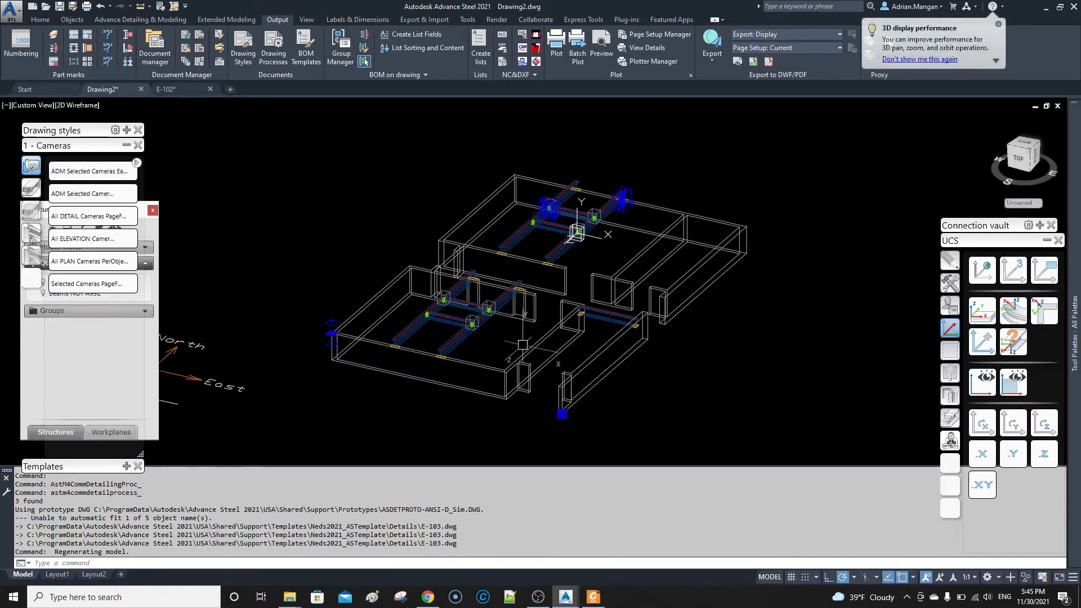
left_click(184, 87)
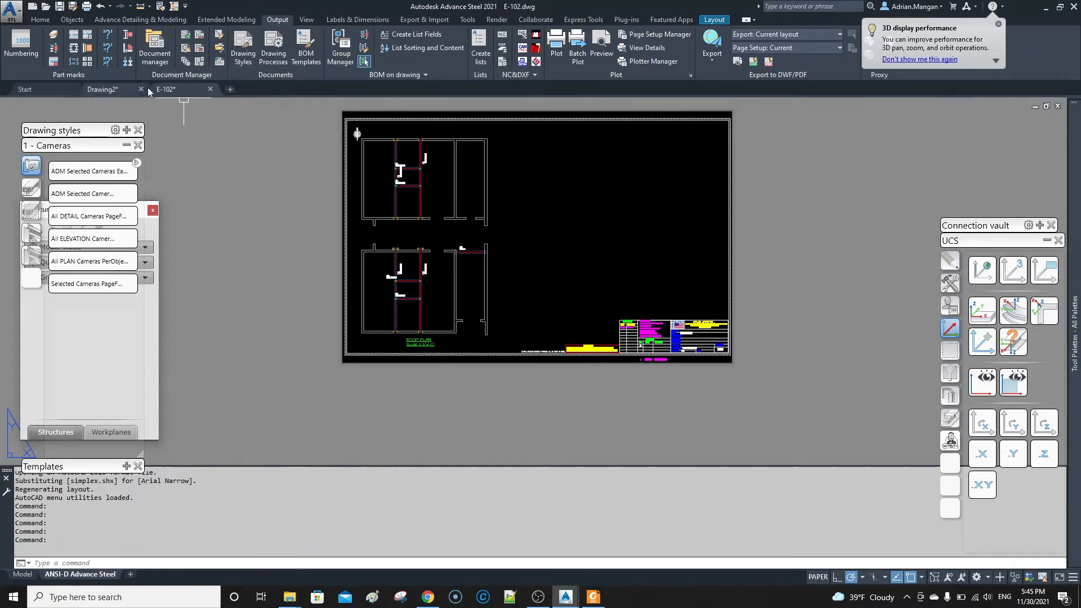
left_click(210, 89)
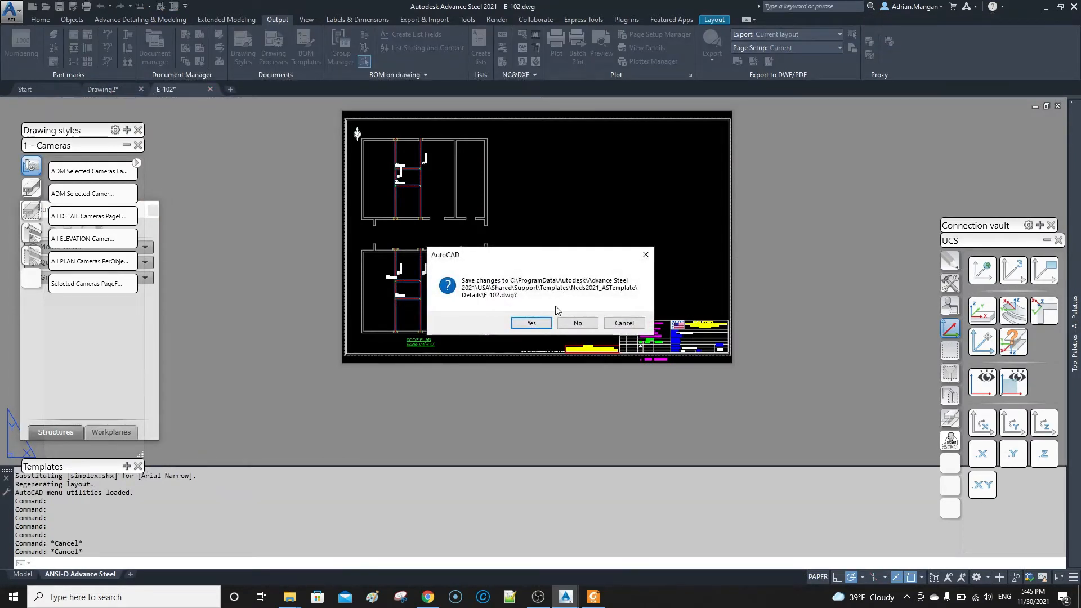
key("Escape")
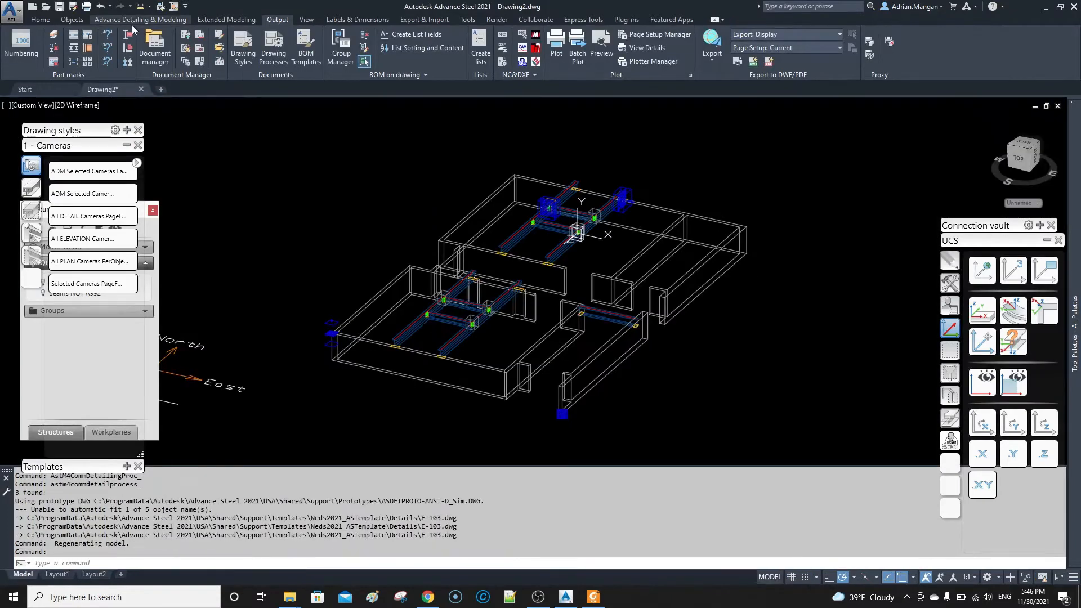
- In the Document Manager, set the drawing number of E-102.dwg to 100
left_click(156, 53)
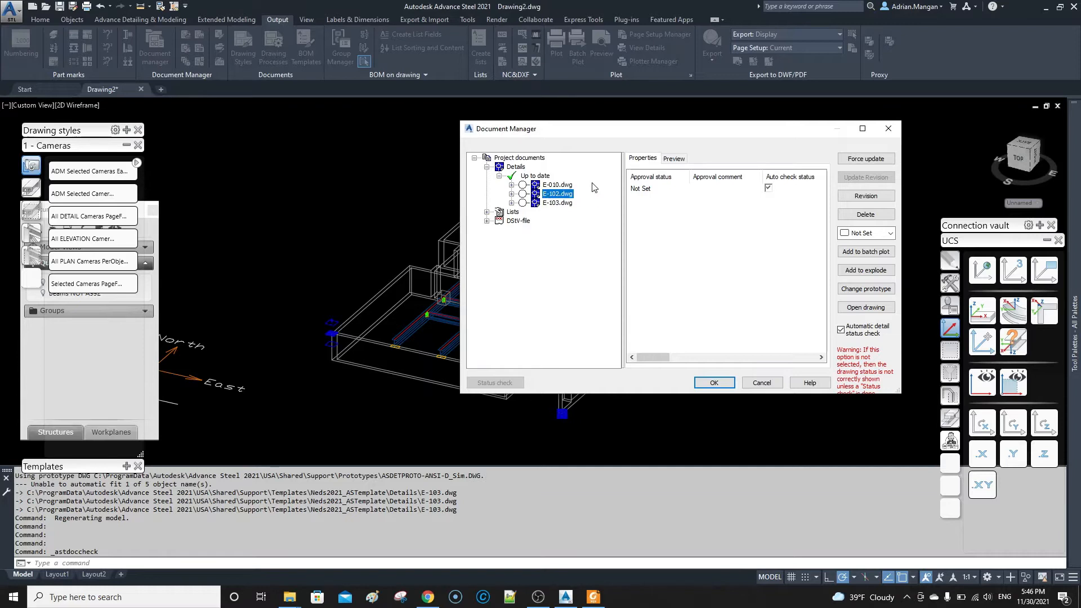
right_click(563, 194)
left_click(597, 302)
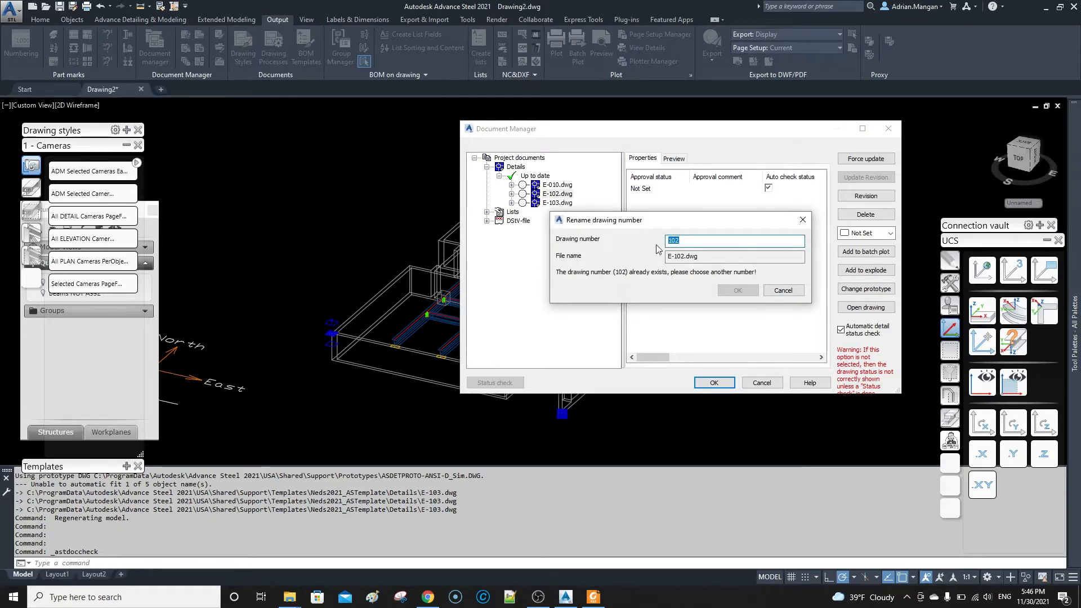
type("100")
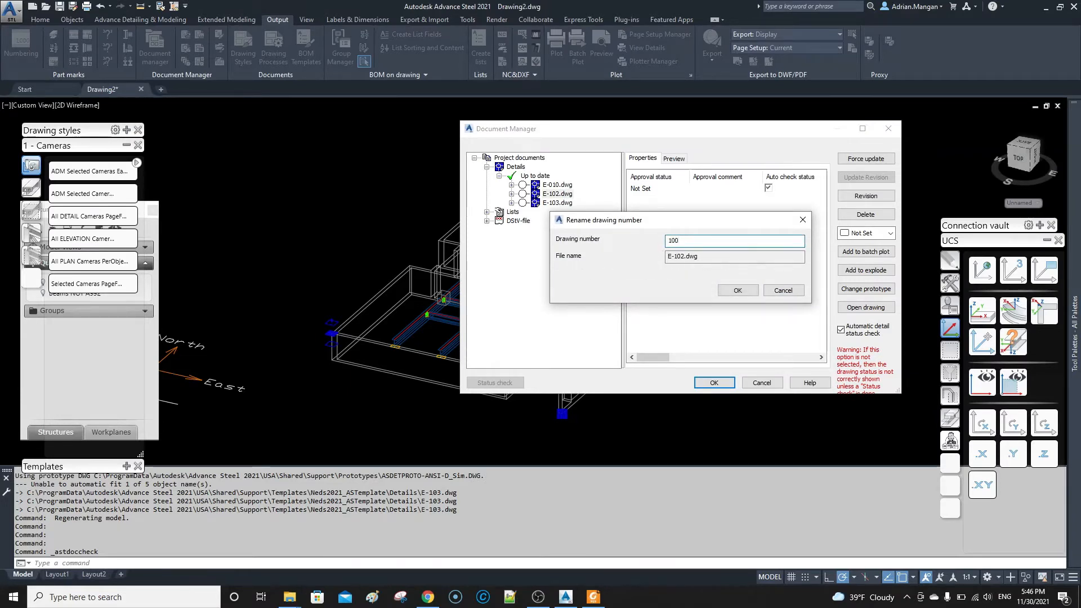
left_click(737, 290)
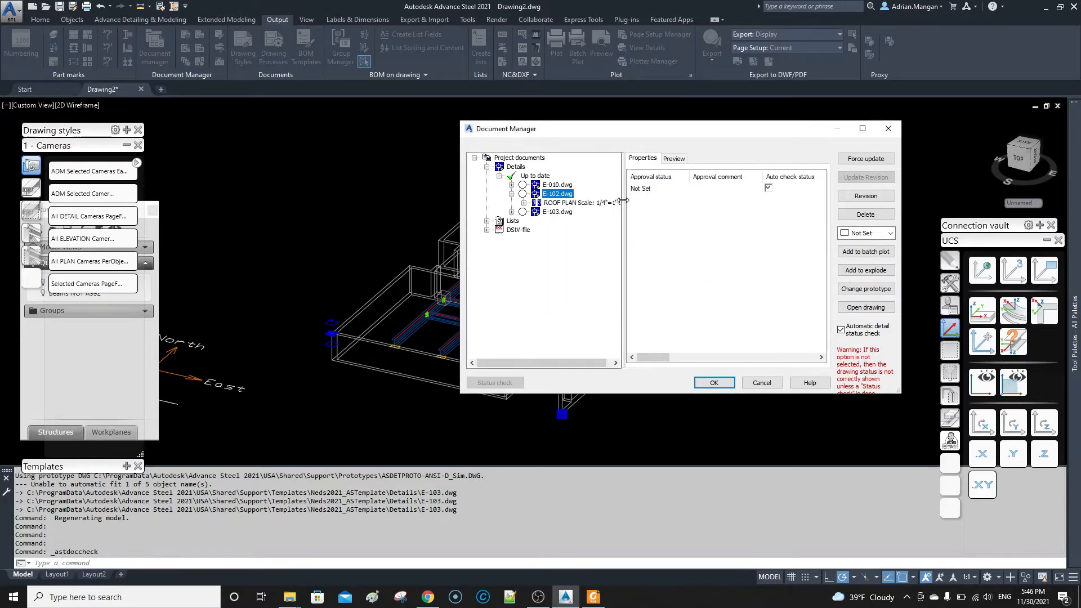
- Rename the E-102.dwg drawing to E-100.dwg in the Document Manager and open the renamed drawing
right_click(562, 201)
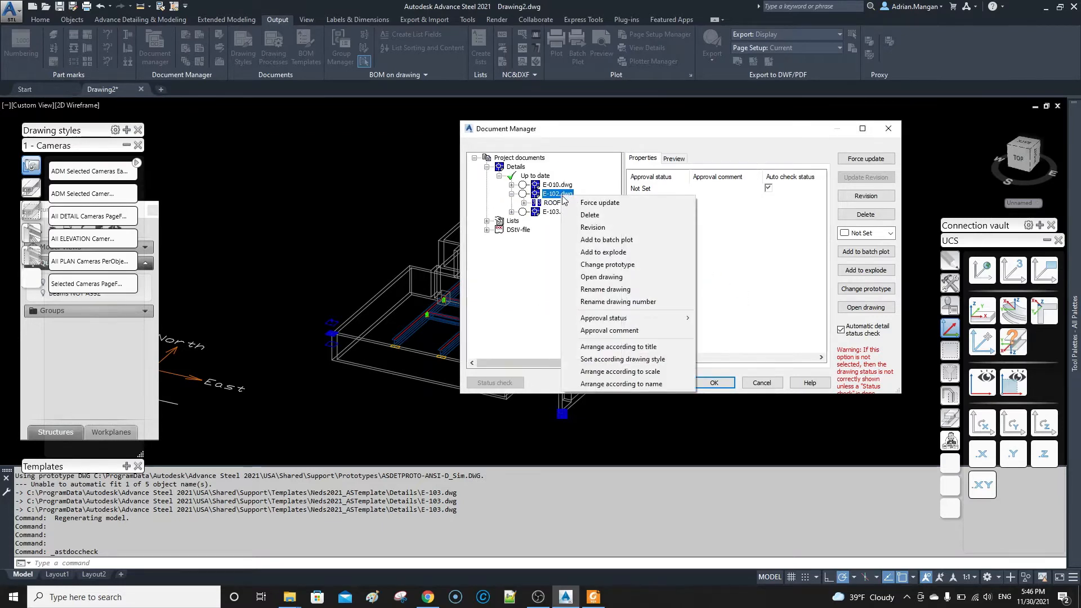
left_click(606, 289)
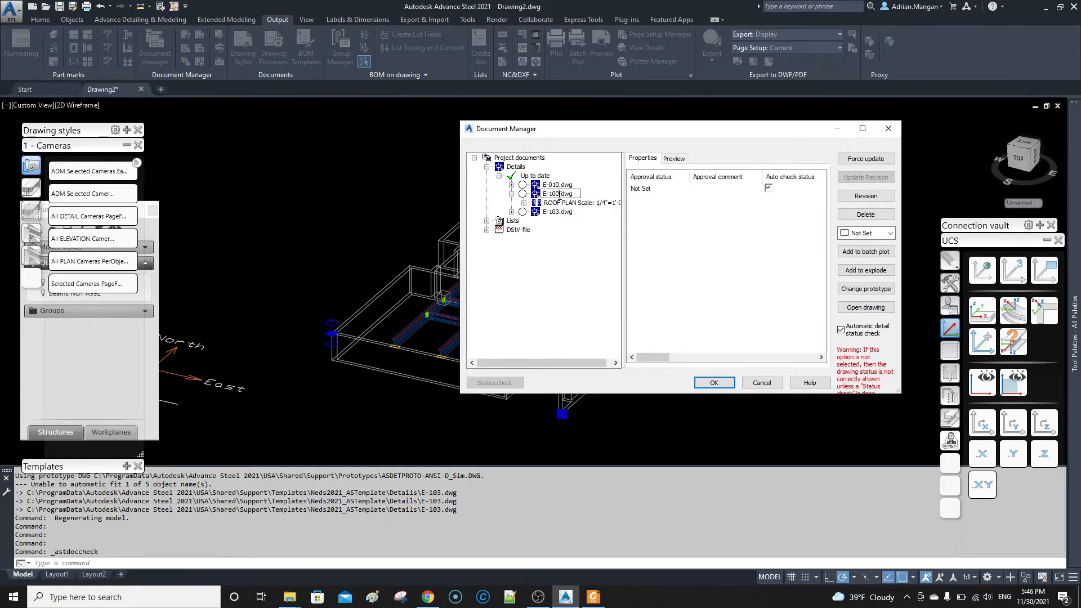
key("Return")
key("Return")
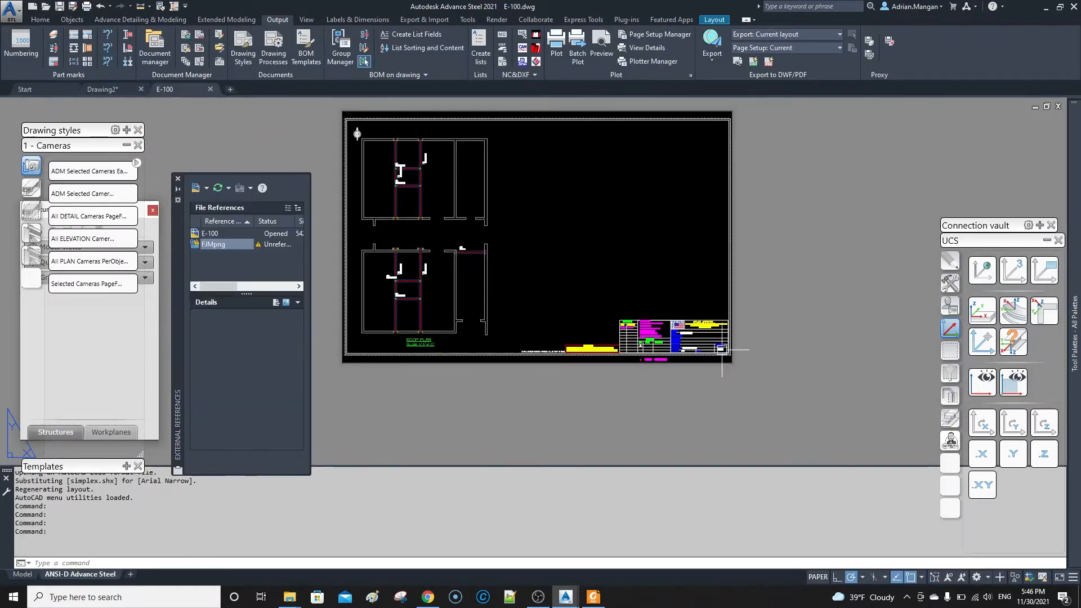
- Examine the drawing number in the title block of the E-100 sheet, then close it and return to the Drawing2 model
scroll(722, 351, "up", 4)
scroll(722, 351, "down", 3)
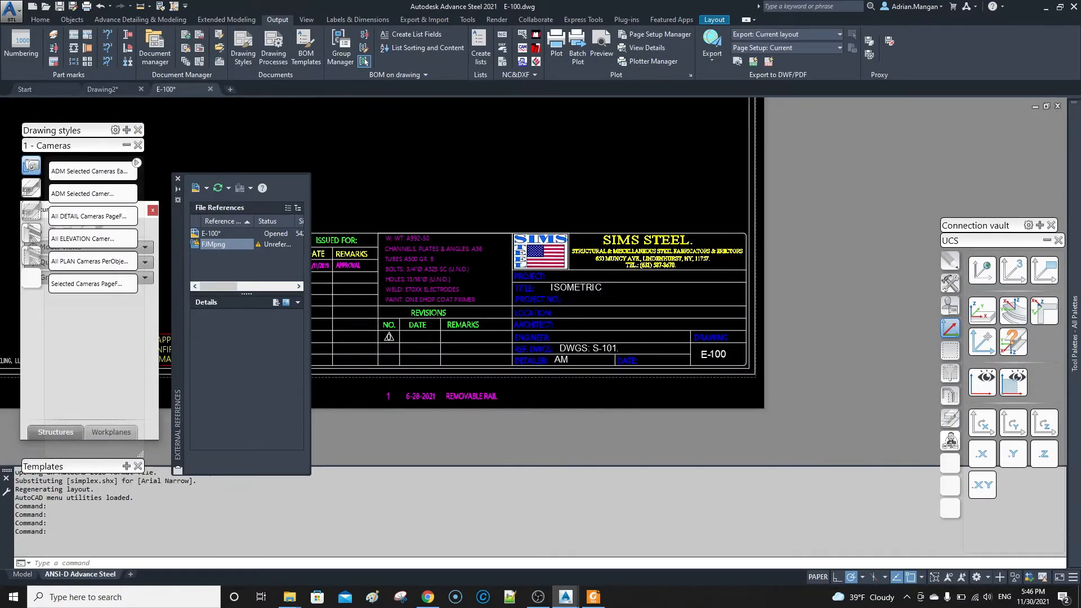
left_click(116, 90)
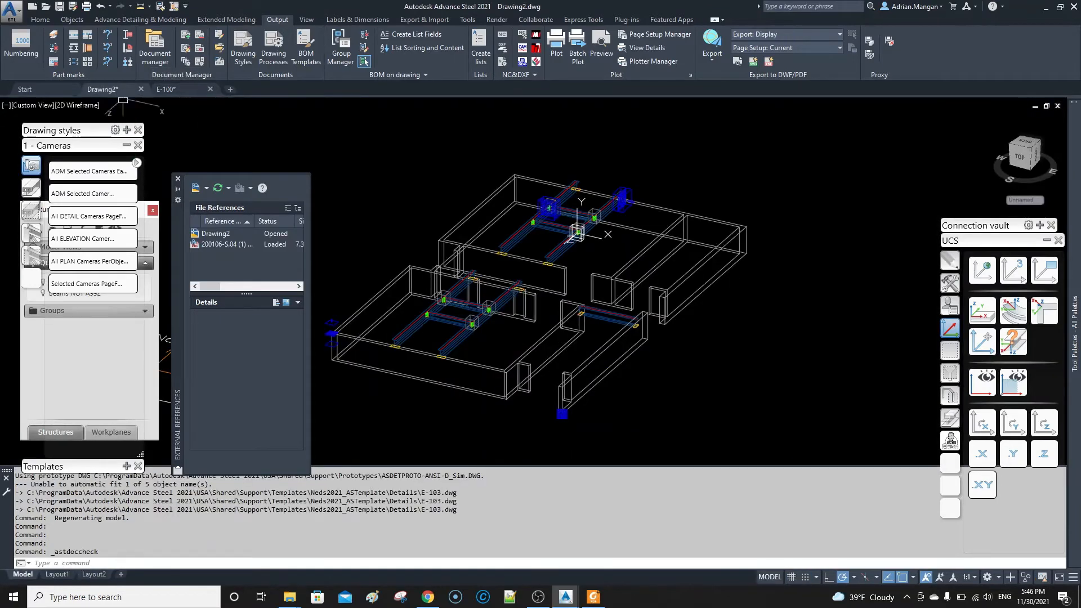
middle_click_drag(332, 150, 399, 135)
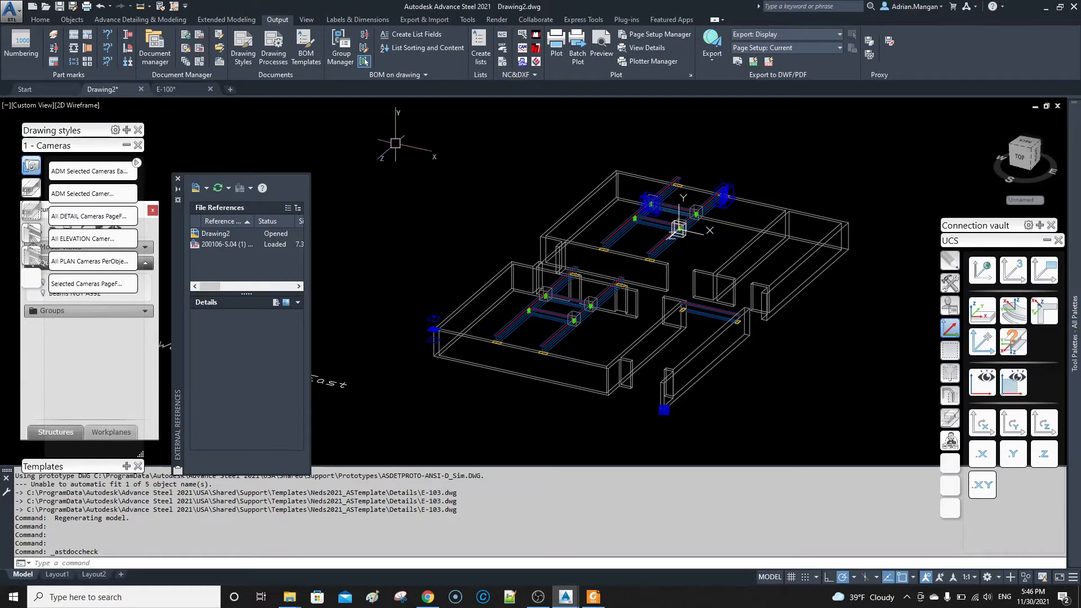
left_click(211, 89)
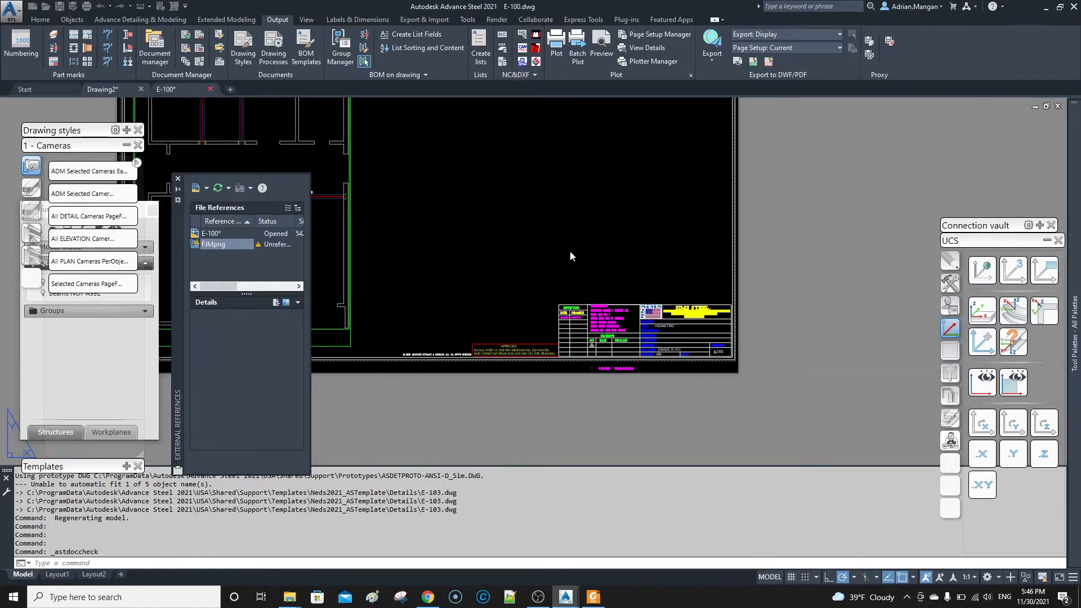
left_click(538, 323)
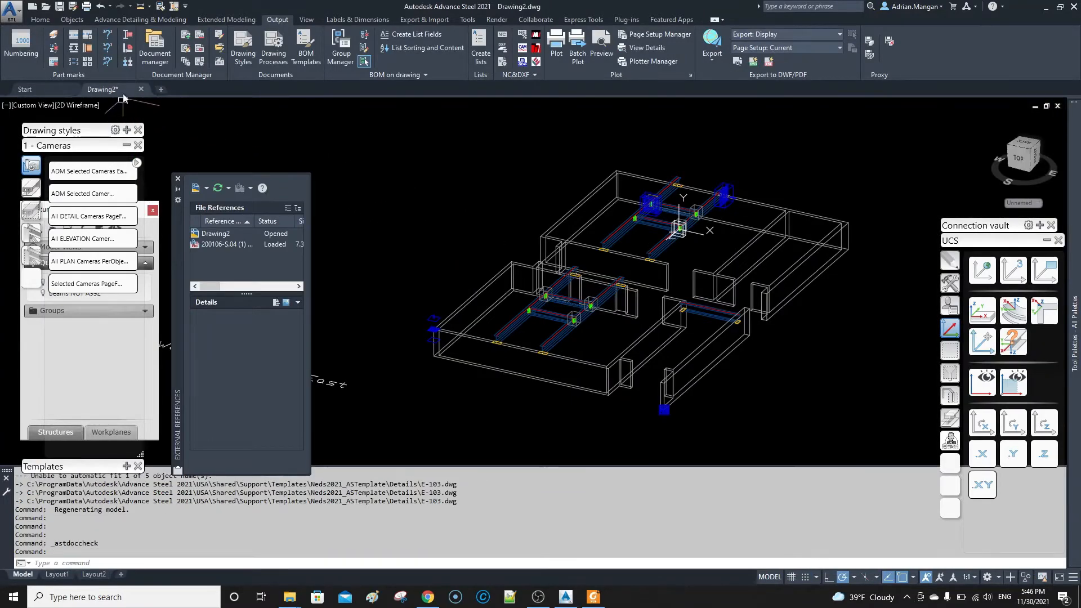
- Save the model as Valley Stream in the DWGs folder of AA-298_VALLEY STREAM_SIMS, under AA-Clients on drive D
mouse_move(123, 93)
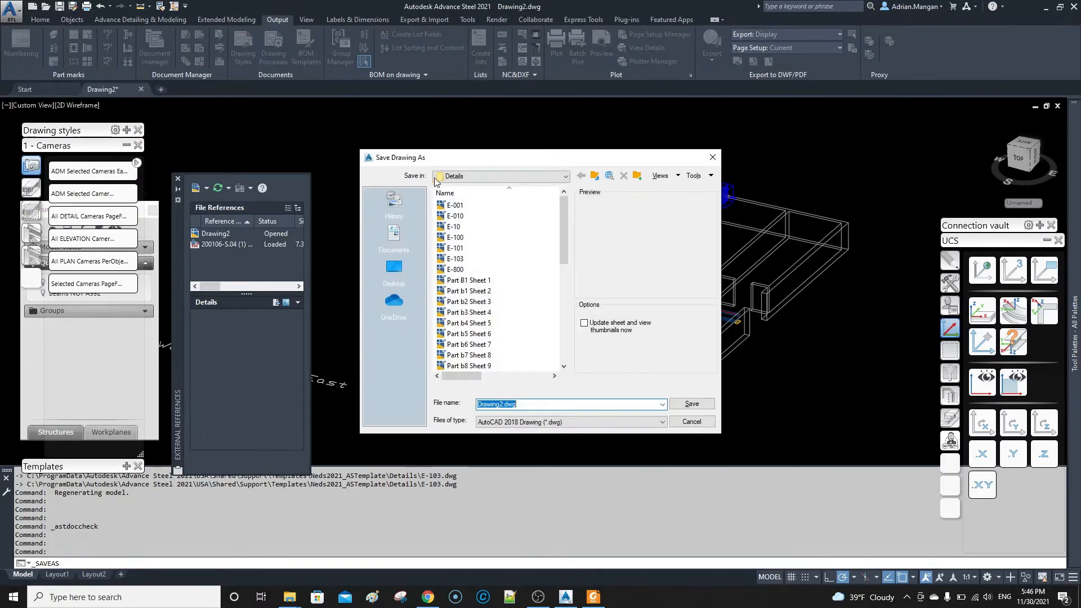
left_click(565, 176)
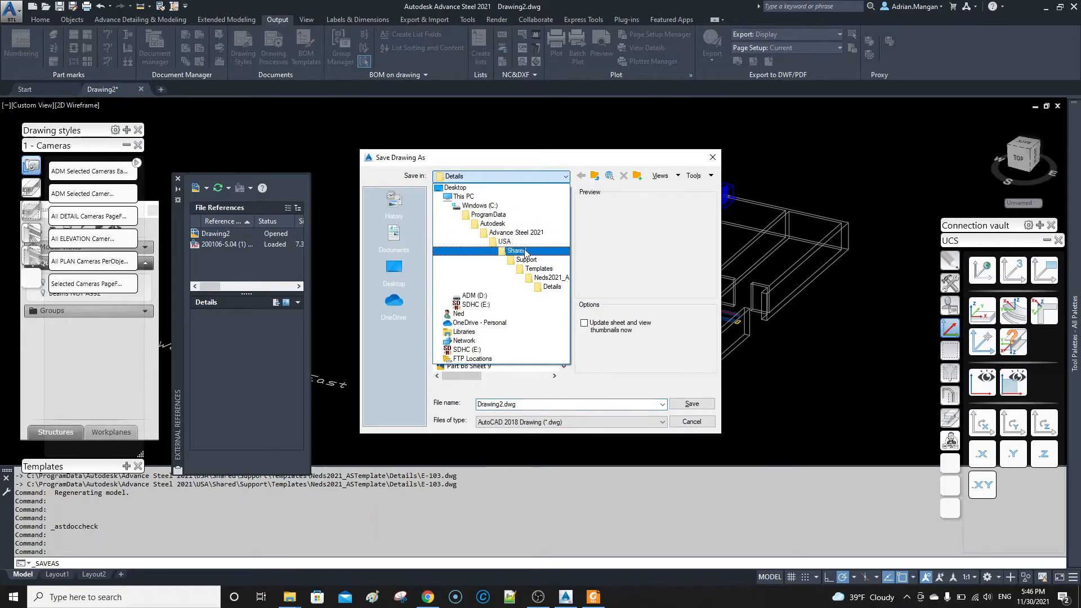
left_click(483, 296)
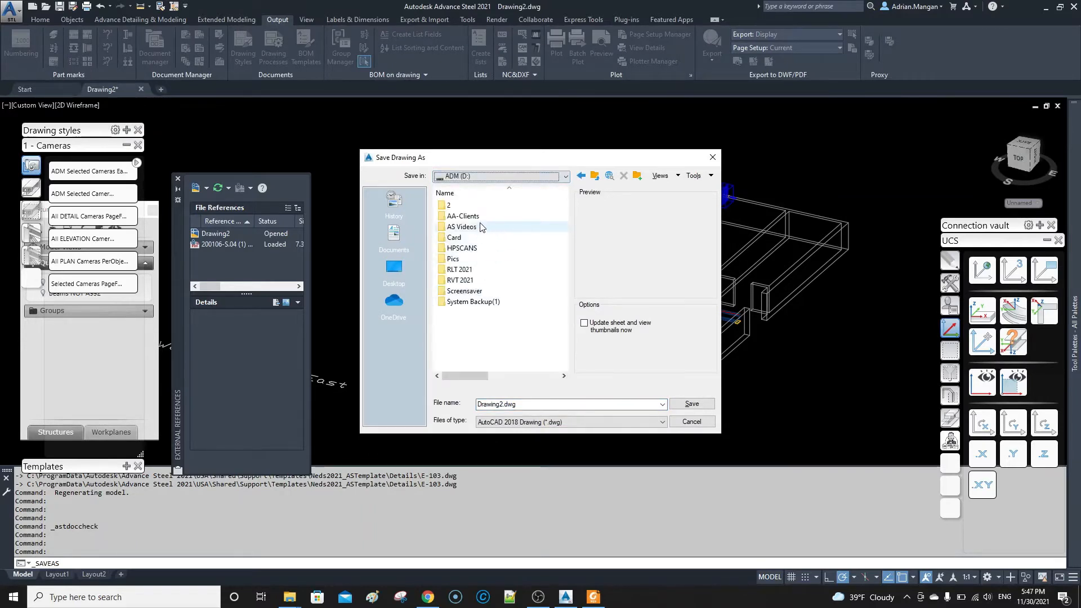
double_click(463, 216)
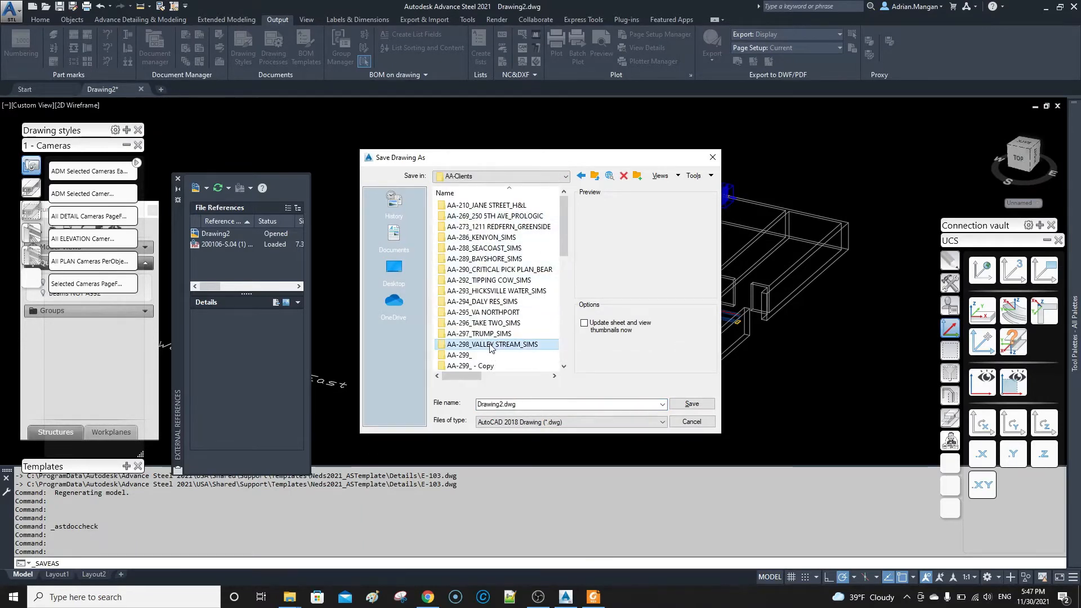
double_click(489, 342)
double_click(476, 268)
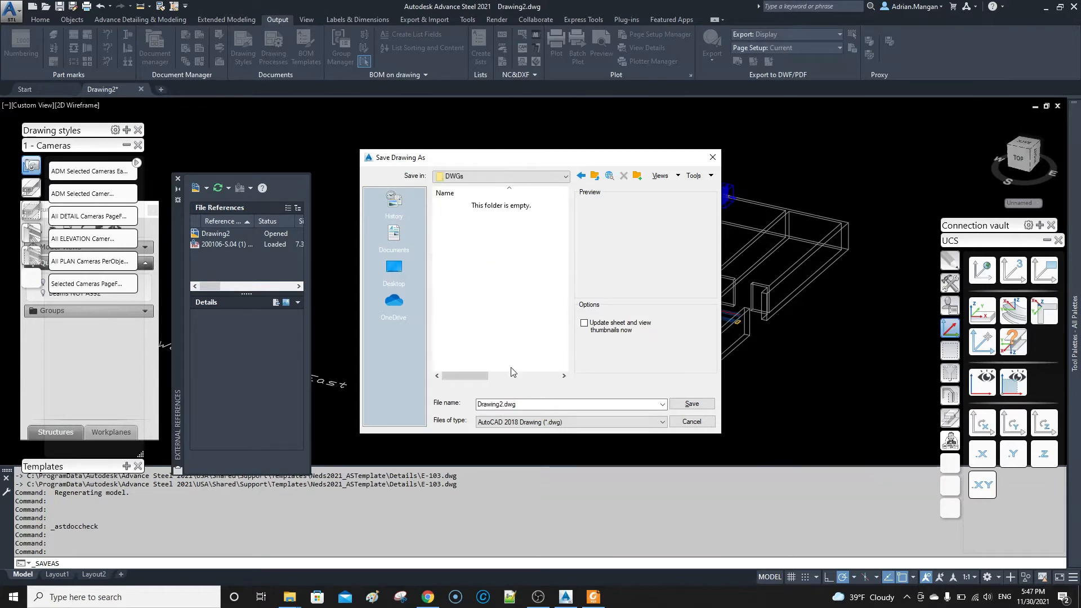
double_click(503, 403)
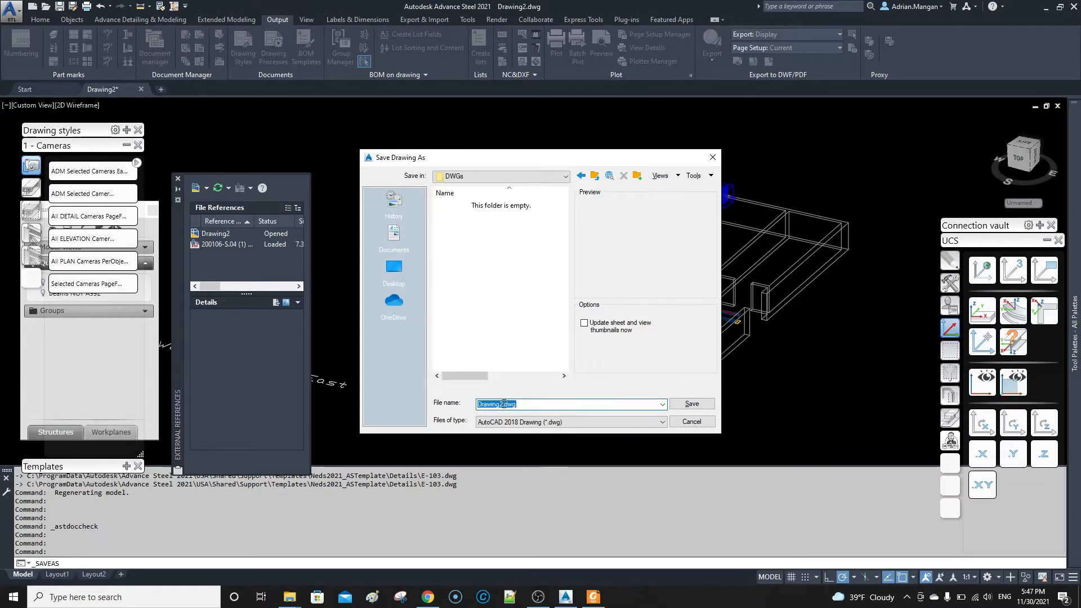
type("Valley Stream")
left_click(698, 405)
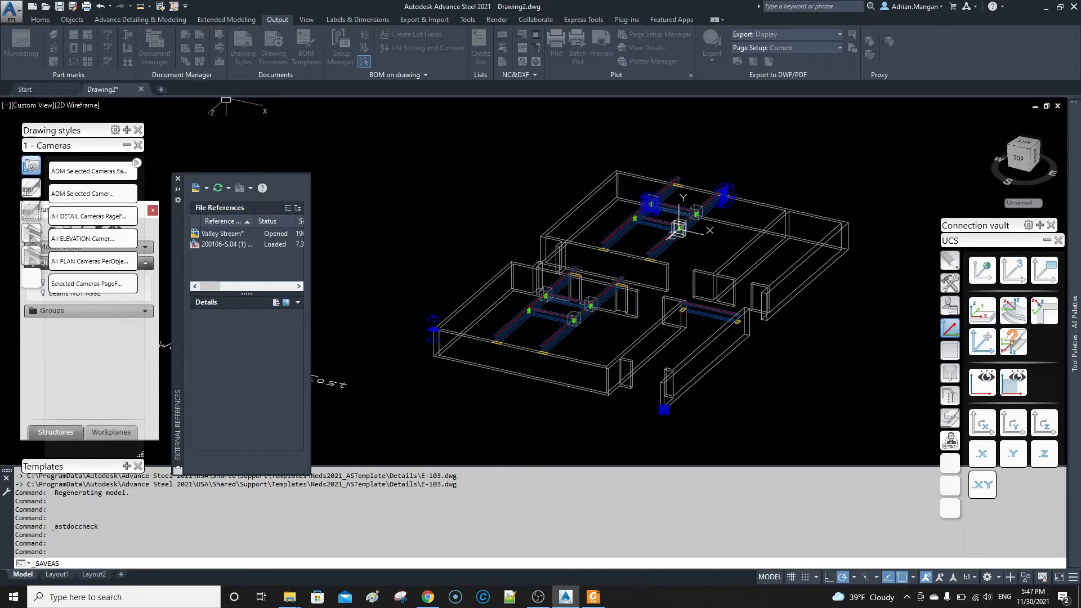
- Run the Selected Cameras process on the camera at the front end of the separate wall, with drawing number 10
middle_click_drag(630, 250, 571, 219)
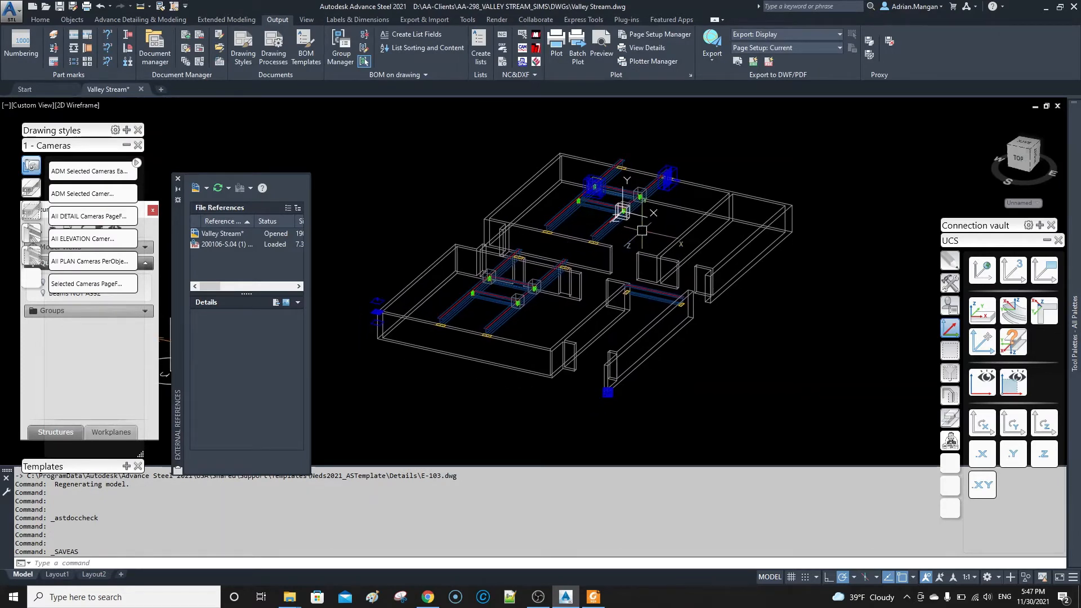
middle_click_drag(638, 234, 642, 231)
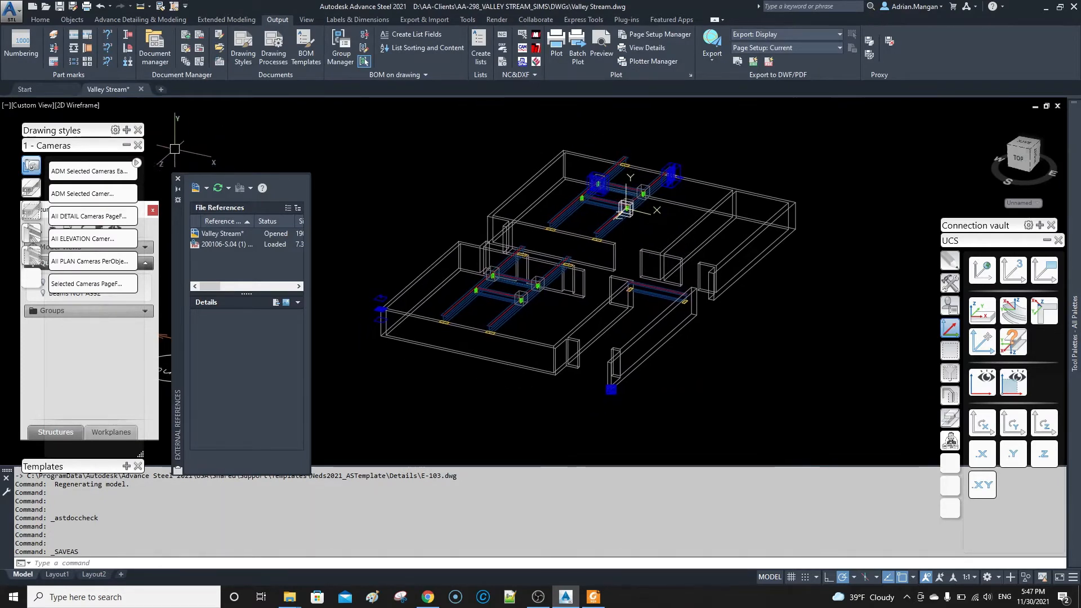
mouse_move(520, 284)
middle_mouse_down()
mouse_move(527, 272)
mouse_move(521, 288)
middle_mouse_up()
scroll(609, 388, "up", 5)
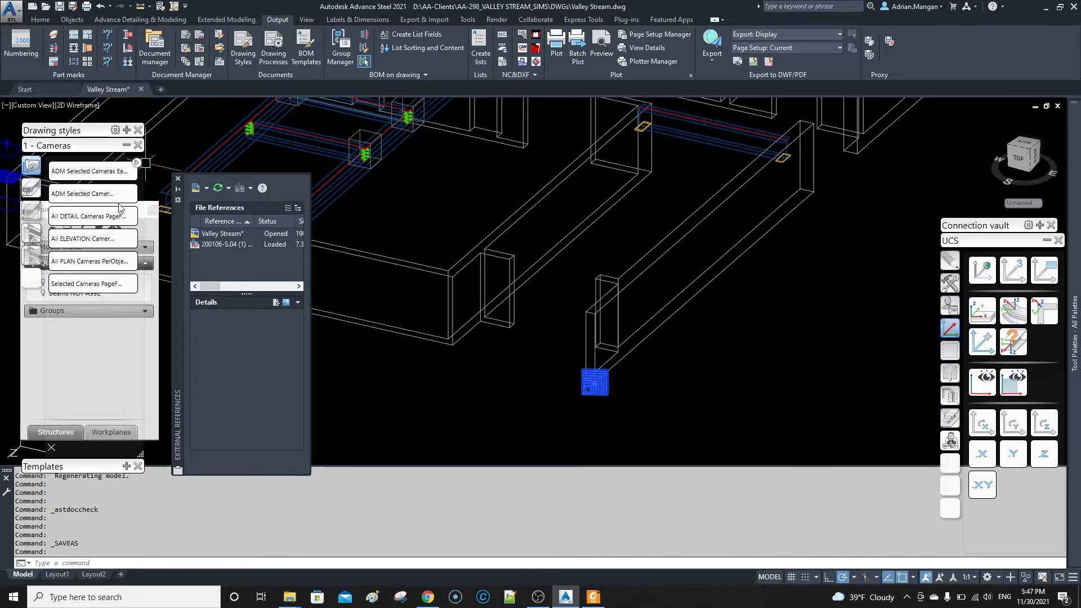
left_click(93, 284)
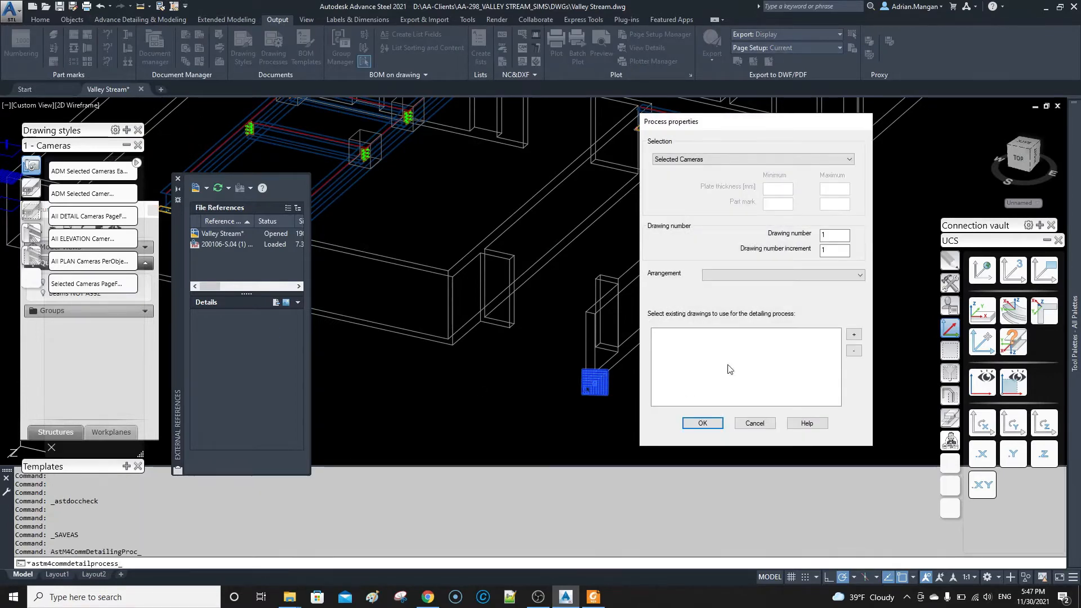
left_click(853, 334)
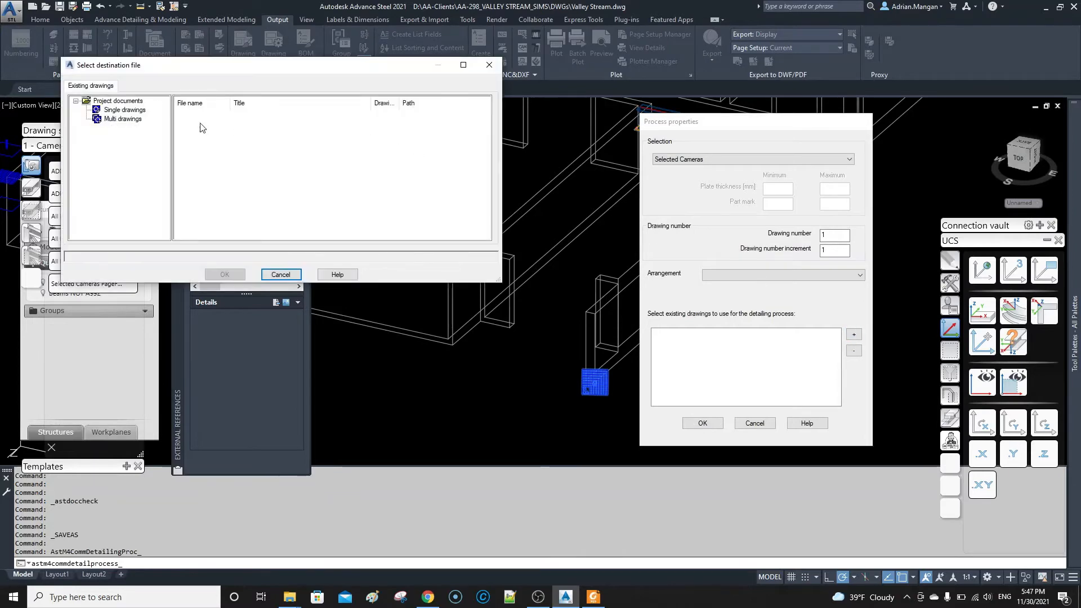
left_click(280, 274)
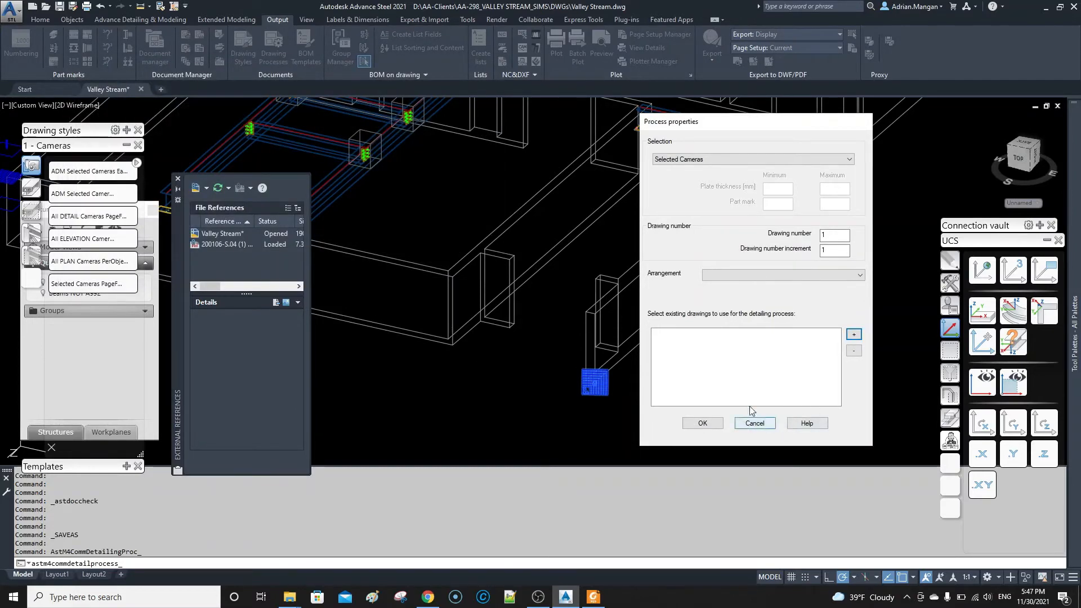
left_click(835, 236)
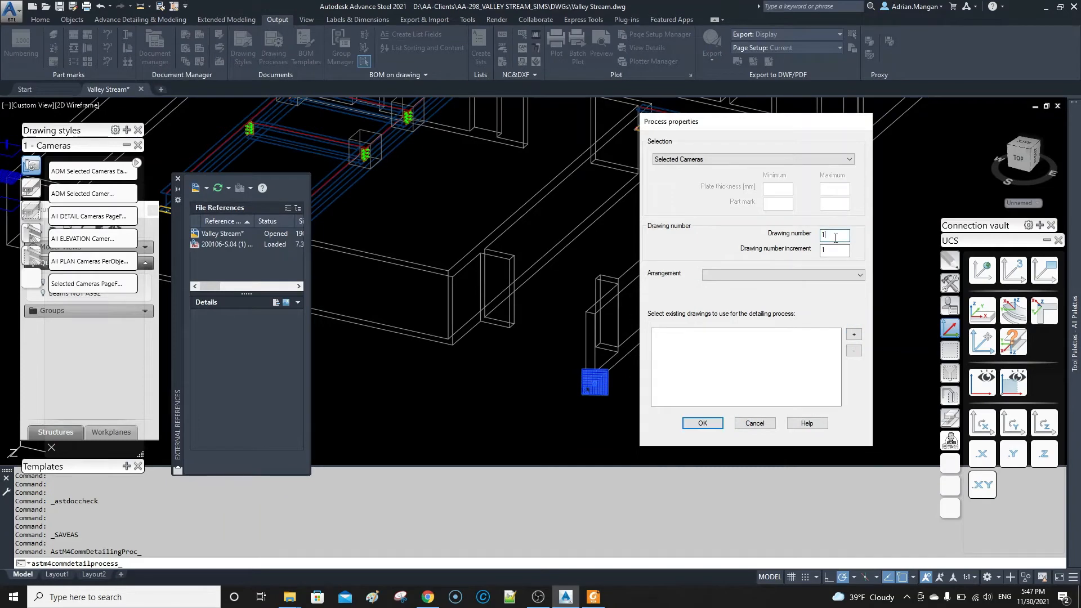
left_click(707, 420)
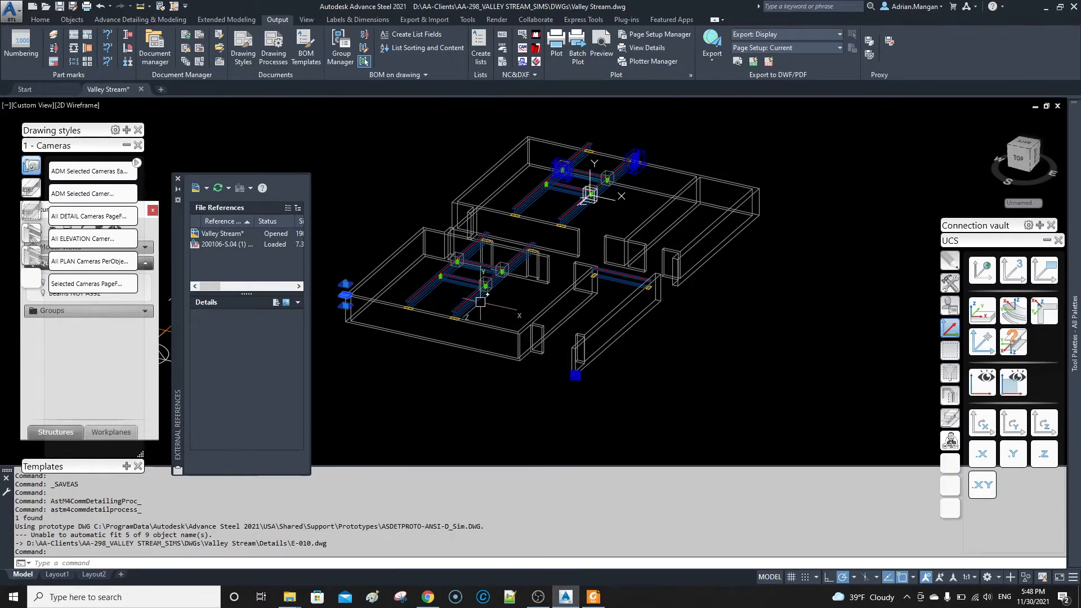
- Run the Selected Cameras process on the corner roof plan camera as drawing 100 and on the two upper detail cameras as drawing 101
left_click(81, 288)
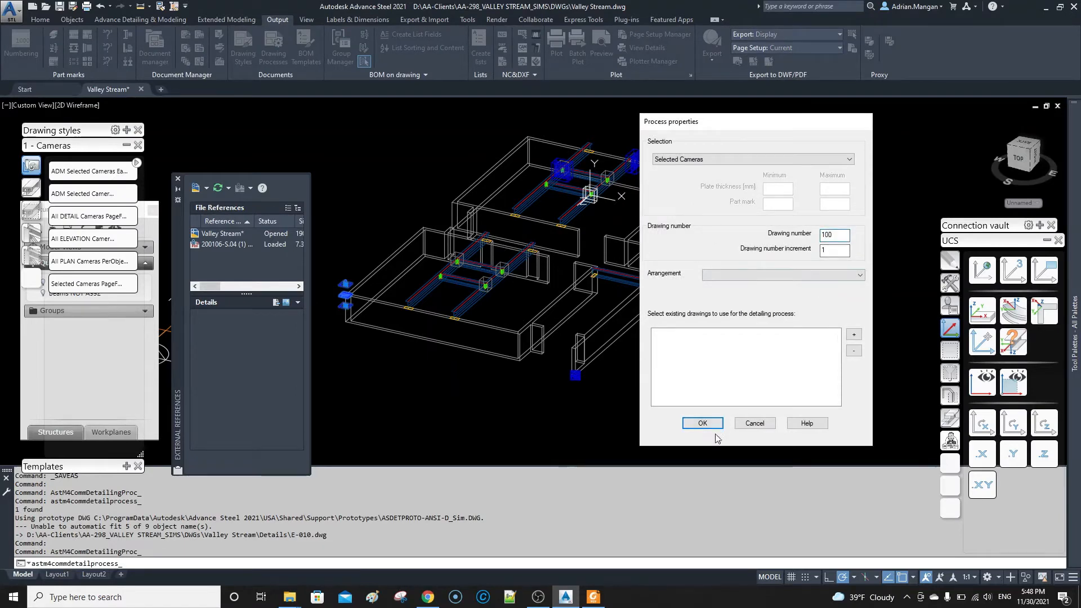
left_click(702, 423)
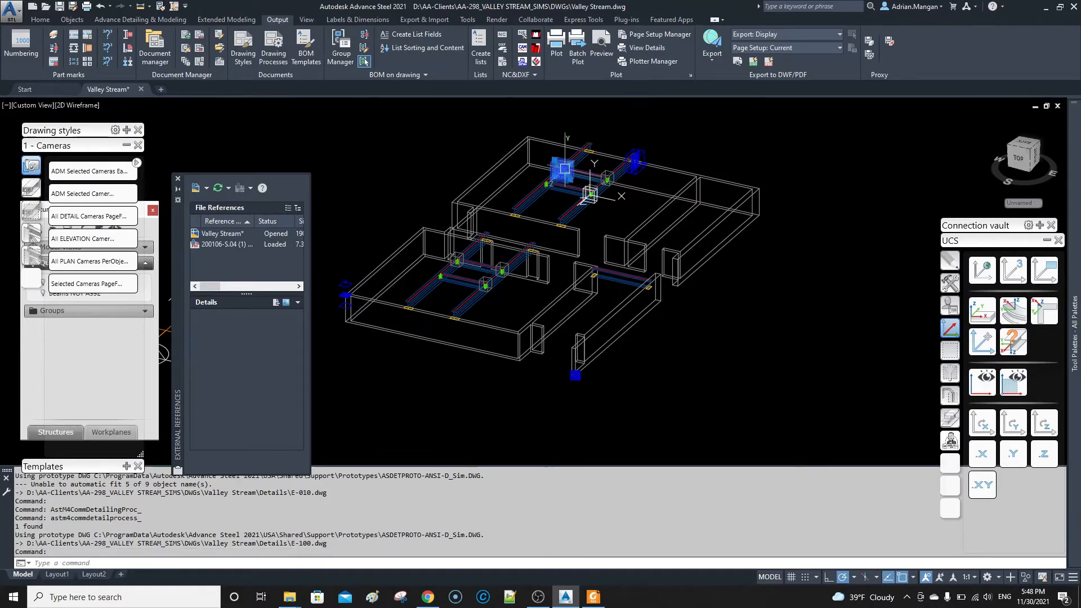
scroll(589, 194, "up", 6)
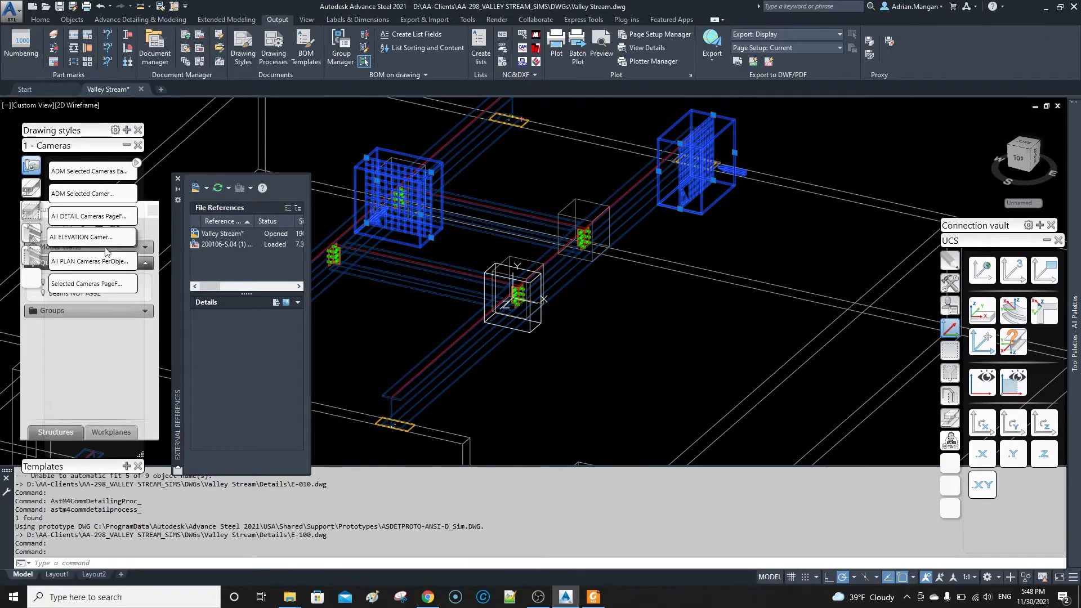
left_click(92, 284)
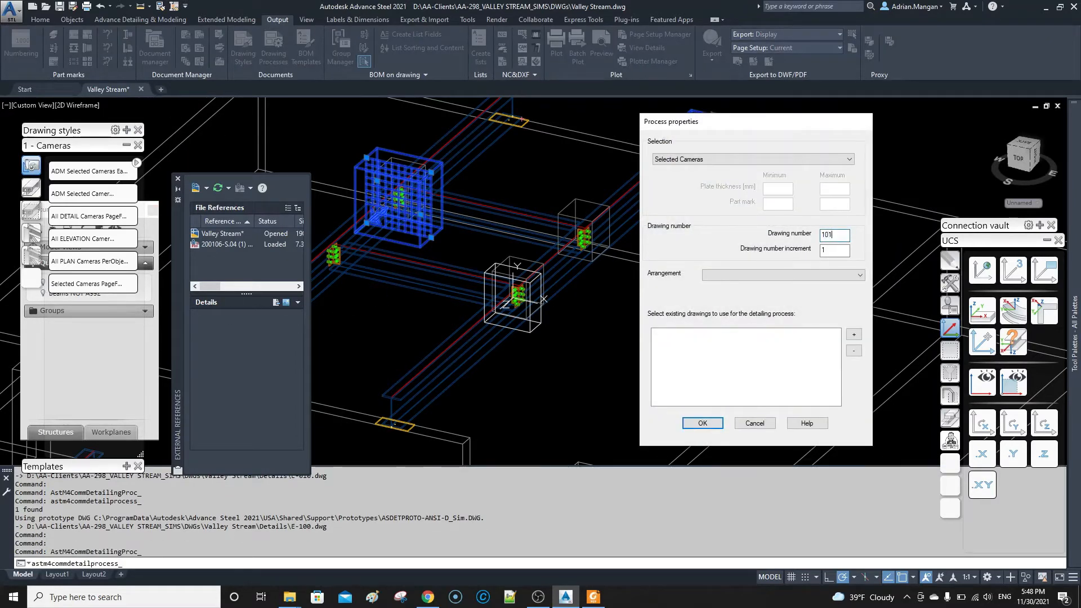
left_click(702, 423)
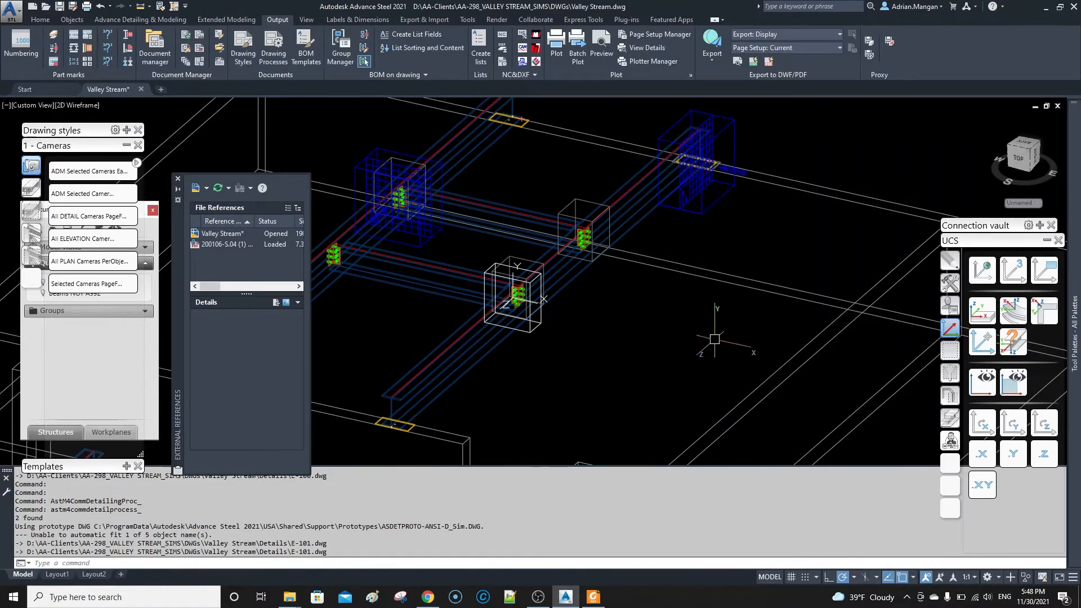
- Copy the upper-left connection's detail camera from the midpoint between two of its box corners to the middle of the separate lintel beam
scroll(670, 293, "down", 5)
middle_click_drag(671, 291, 667, 273)
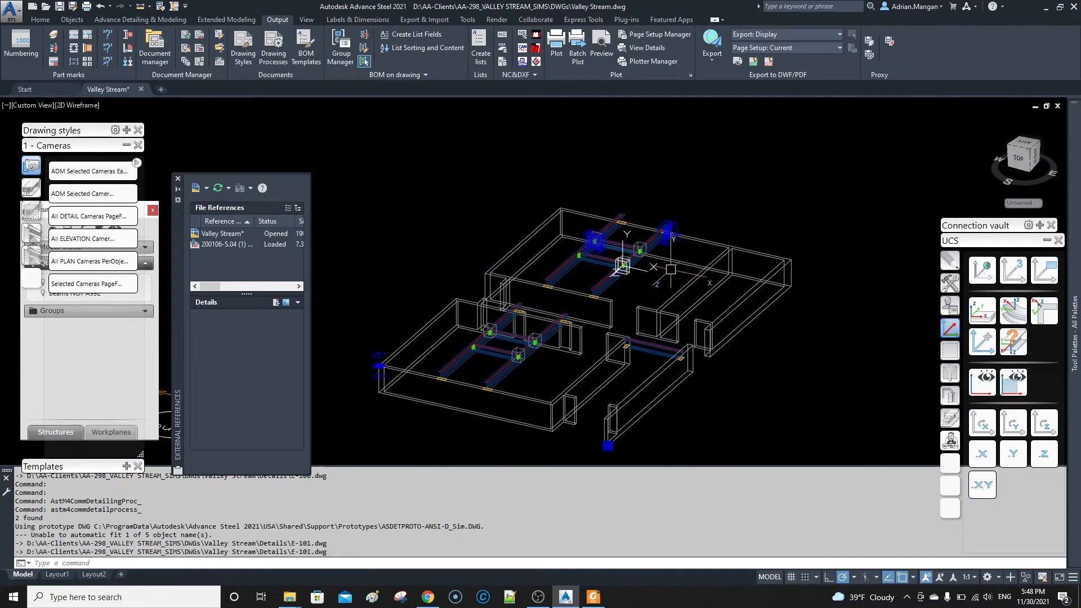
scroll(657, 215, "up", 5)
left_click(480, 236)
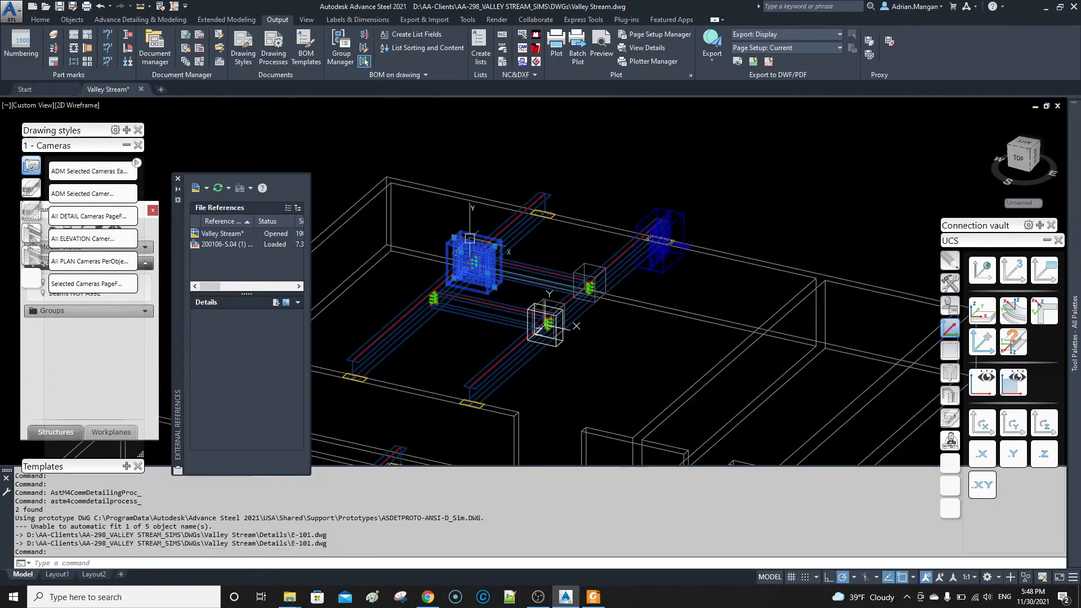
right_click(514, 153)
left_click(565, 247)
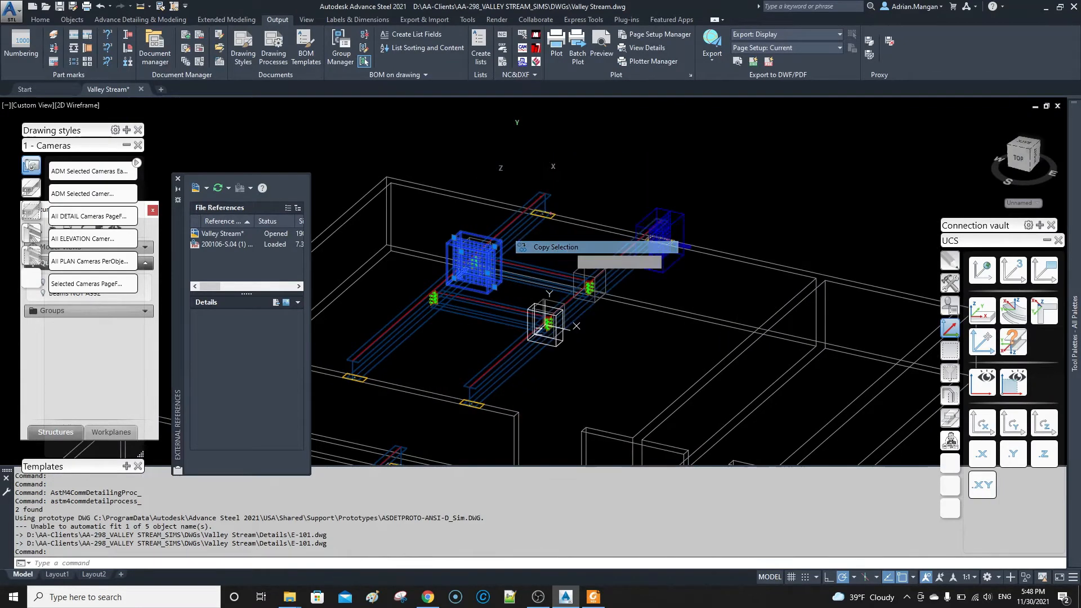
right_click(576, 207, "shift")
left_click(606, 241)
scroll(494, 246, "up", 6)
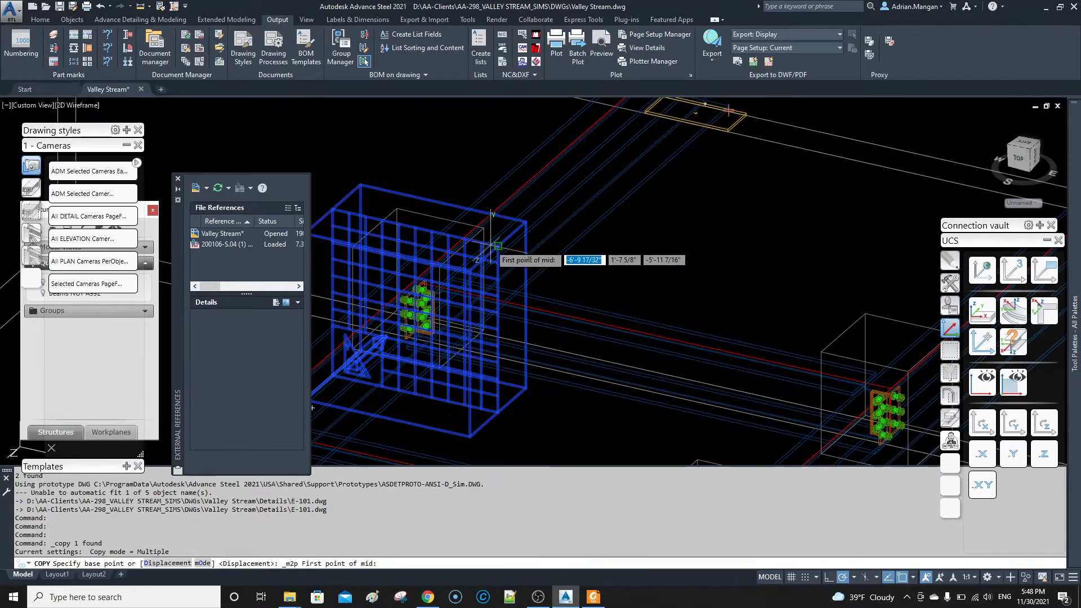
left_click(497, 247)
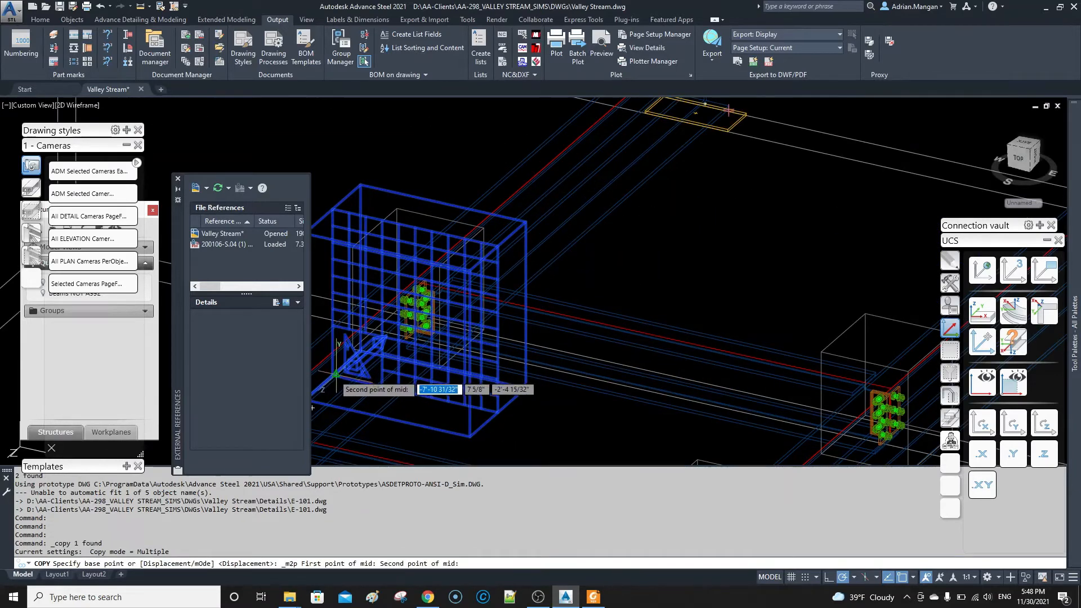
left_click(394, 369)
scroll(394, 315, "down", 5)
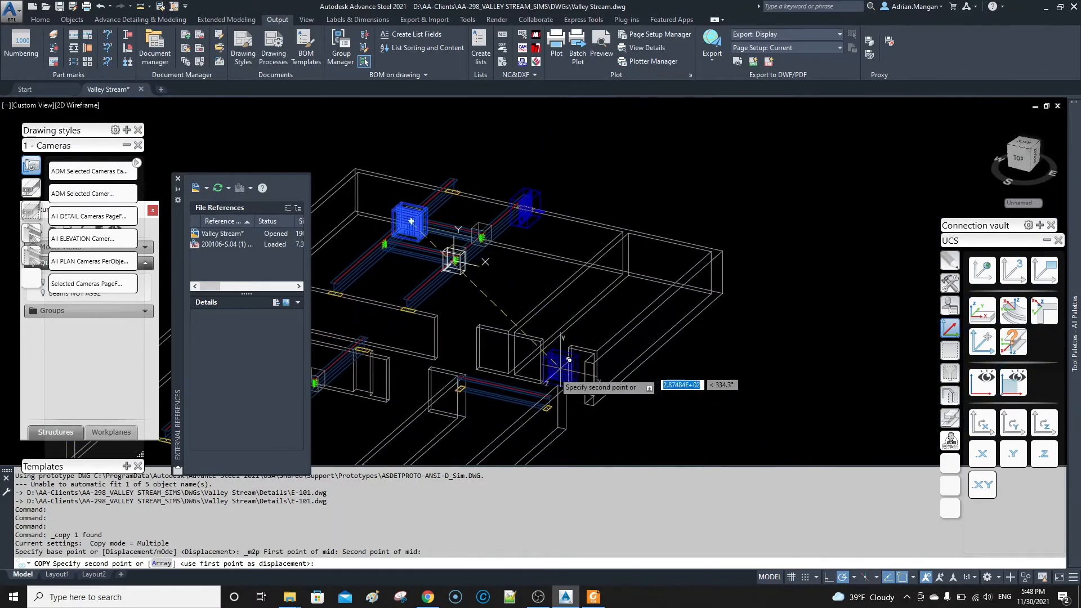
scroll(467, 383, "up", 5)
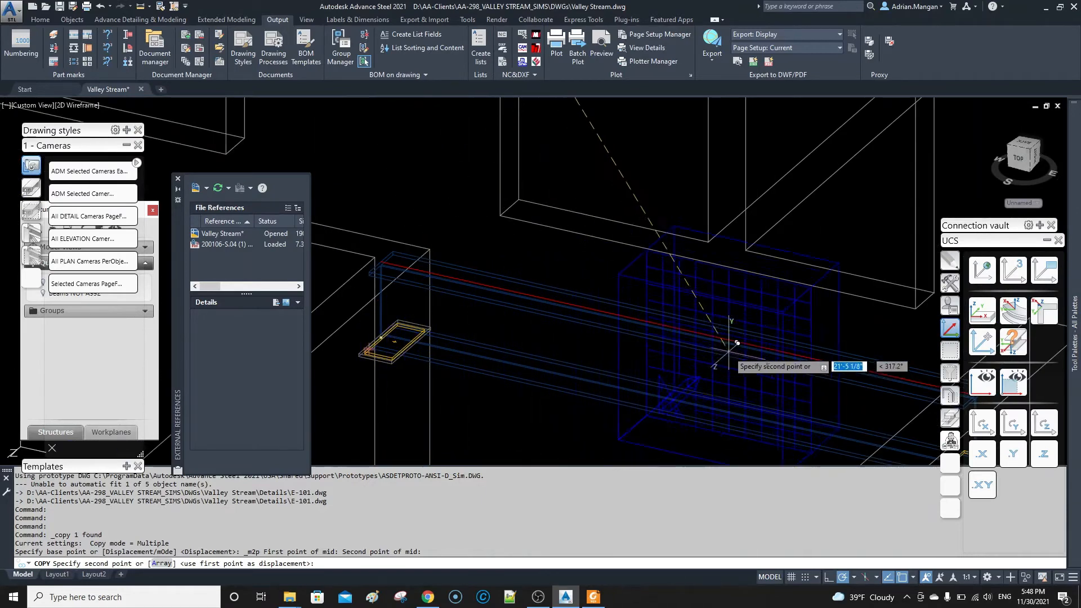
left_click(686, 365)
scroll(563, 293, "down", 3)
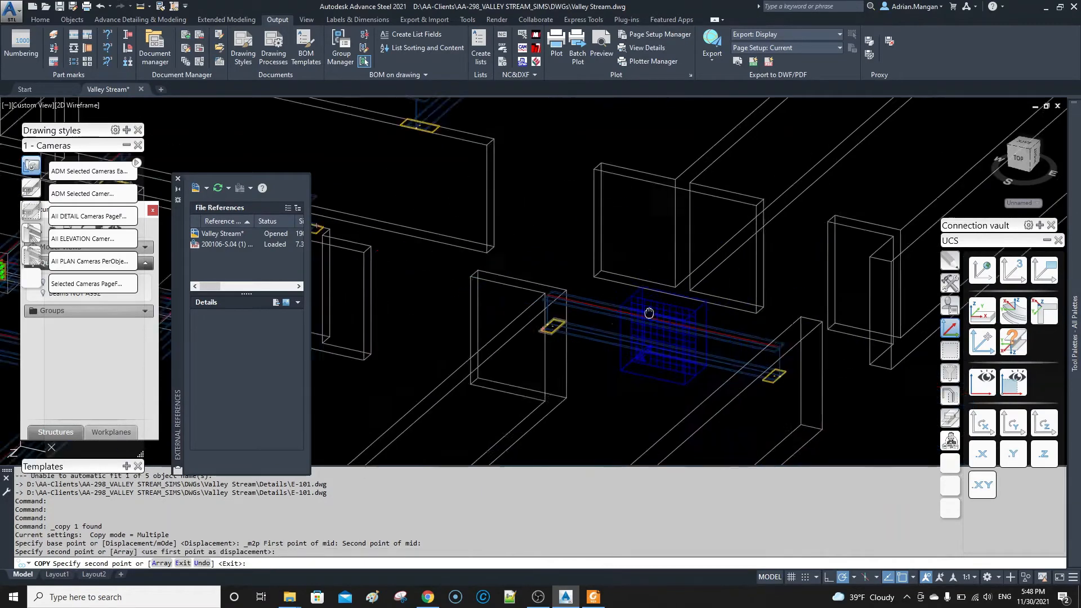
scroll(562, 282, "up", 2)
key("Escape")
- Configure the copied camera with the description LINTEL DETAIL, front and rear depths of 6", and a fixed X-delta of 12'
double_click(561, 281)
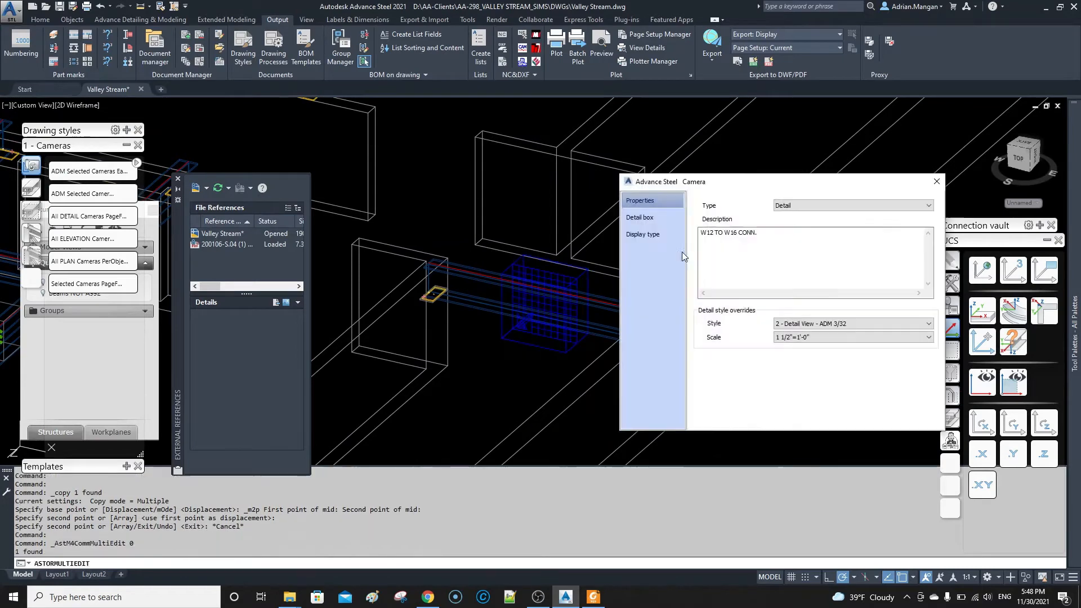
type("linr")
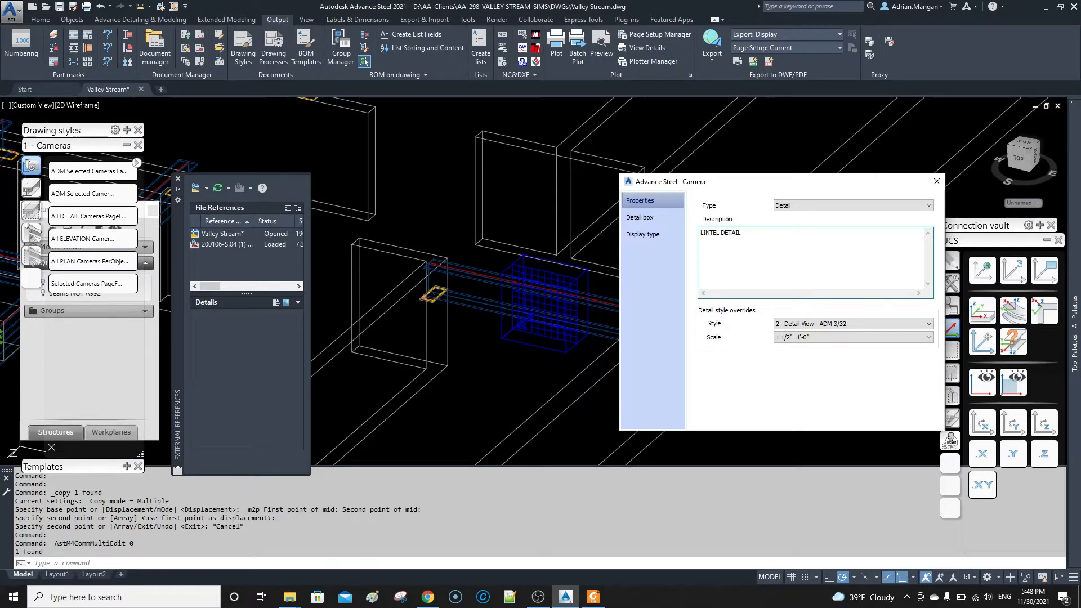
left_click(659, 217)
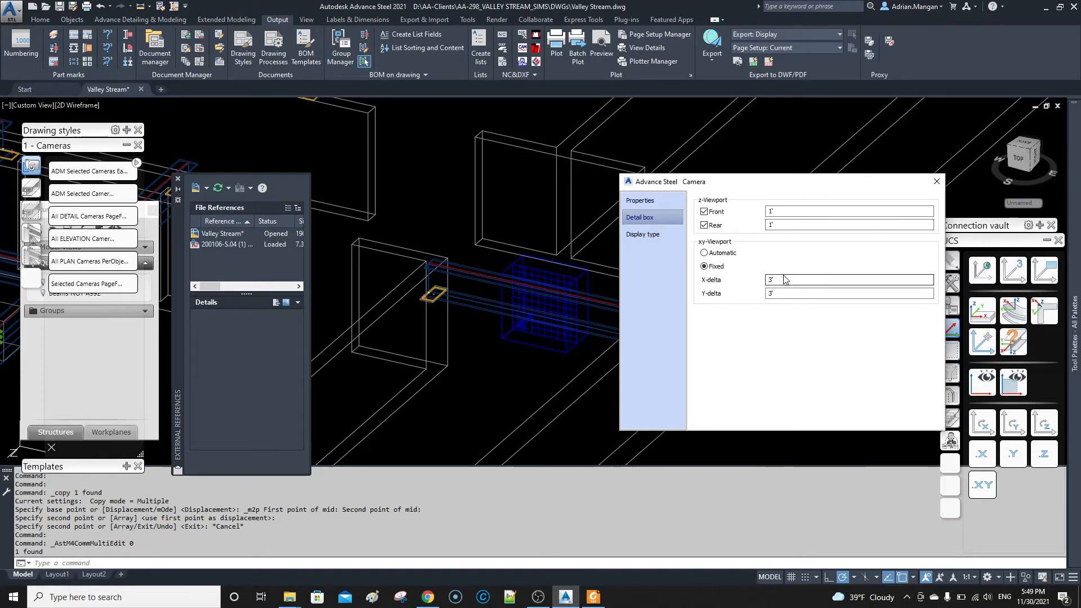
left_click_drag(776, 211, 759, 211)
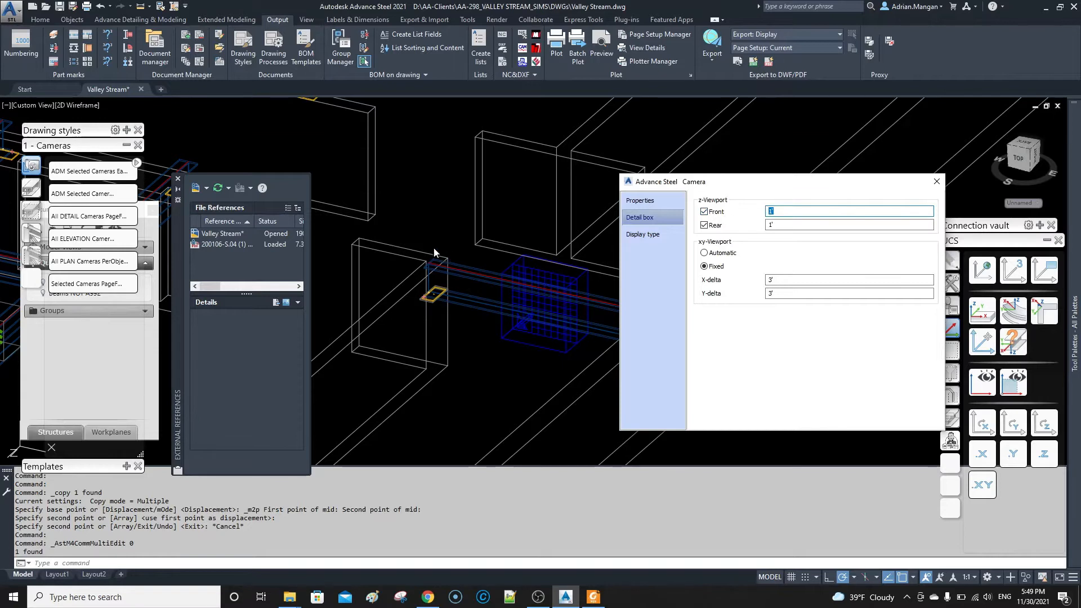
type("6\"")
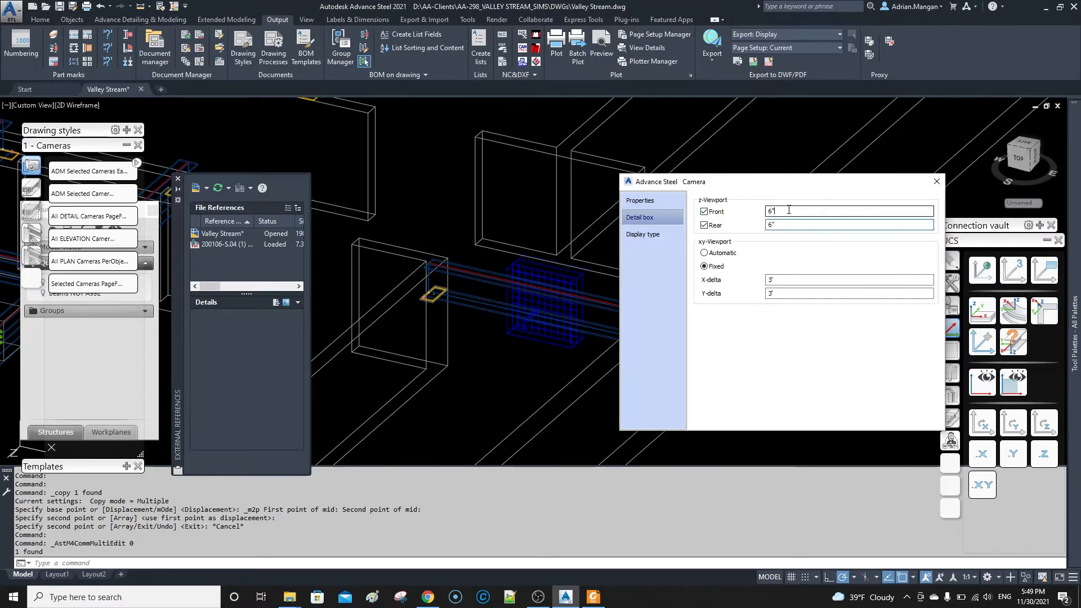
left_click(789, 280)
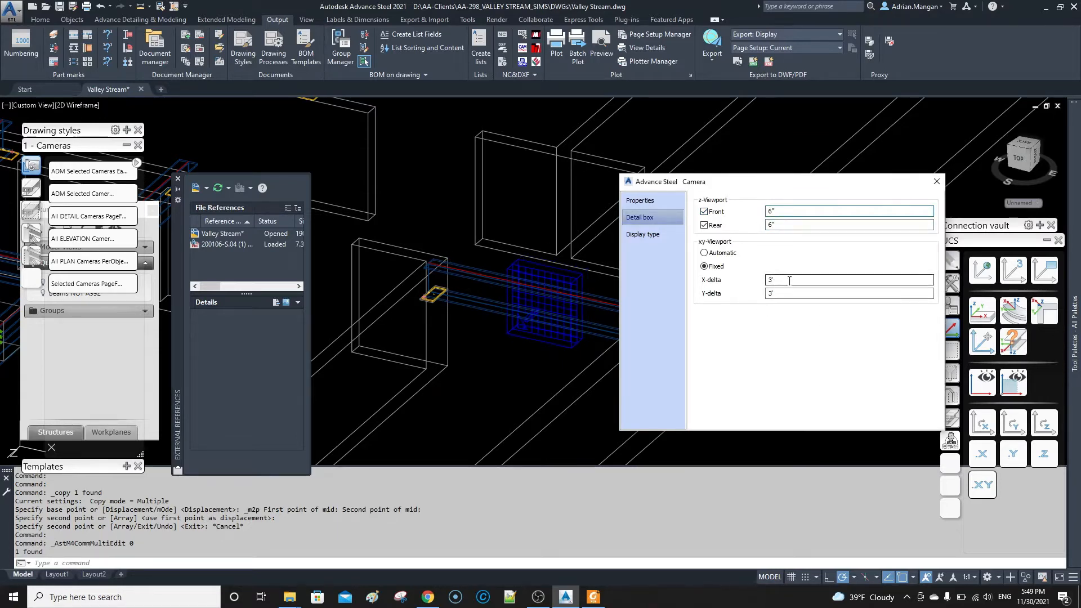
left_click_drag(789, 279, 758, 282)
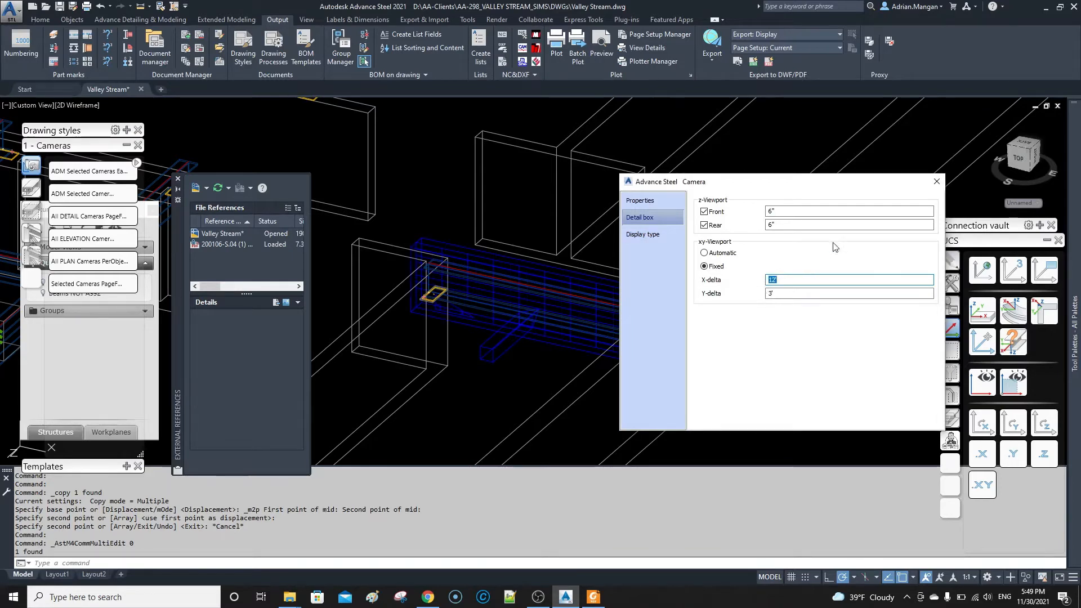
left_click(936, 181)
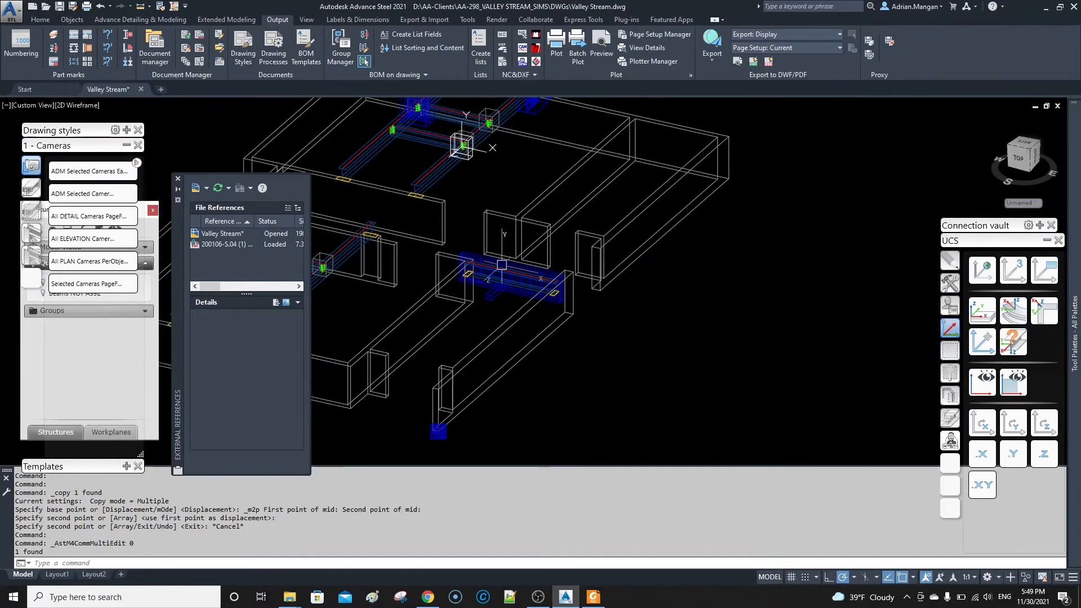
- Run the Selected Cameras process on the lintel camera, adding its detail to the existing drawing E-101.dwg
left_click(502, 265)
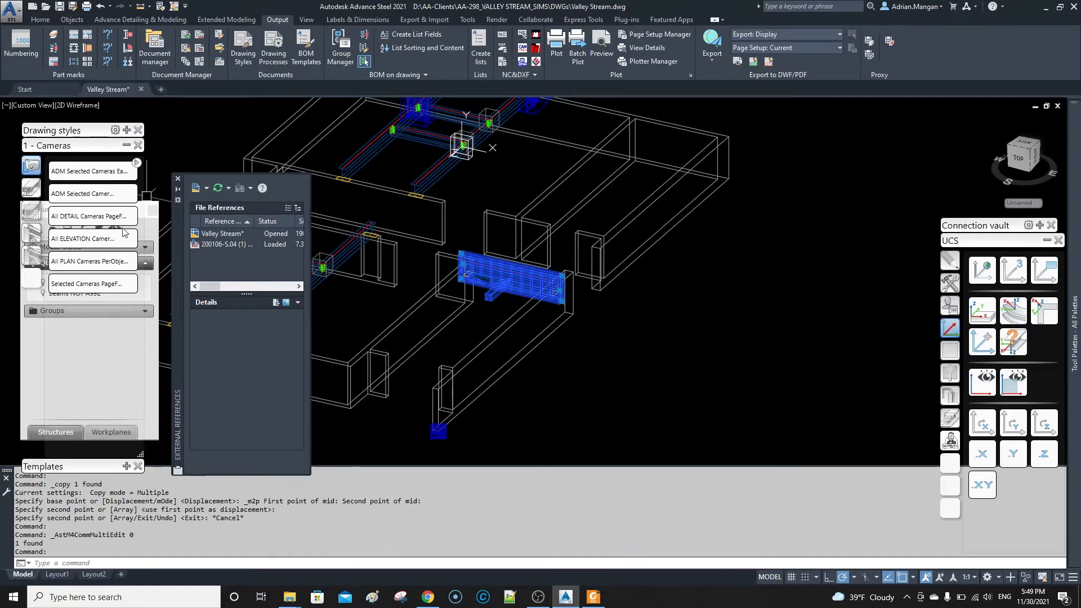
left_click(93, 283)
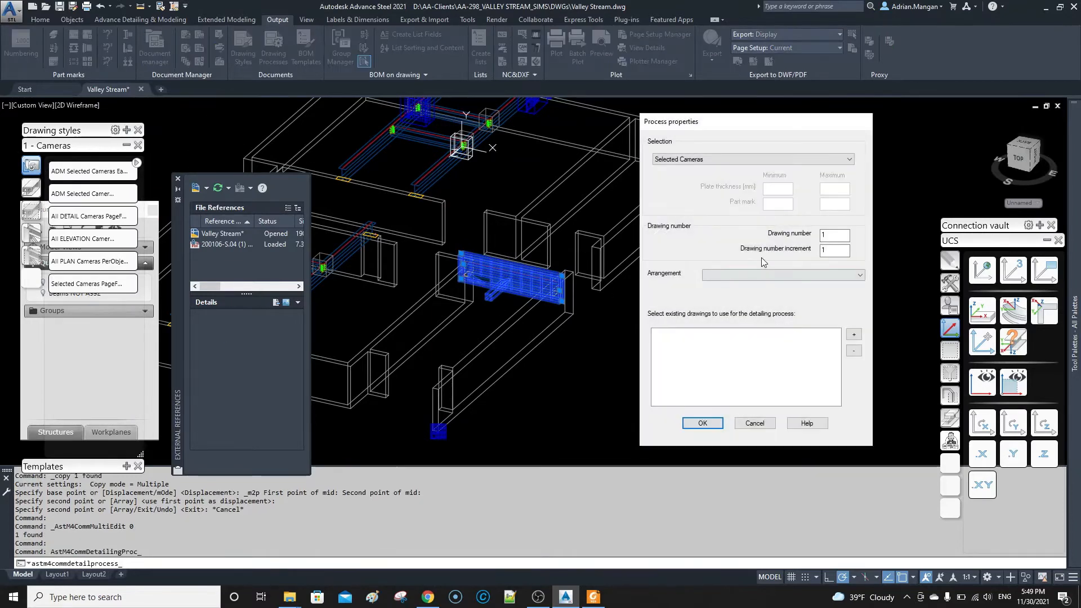
left_click(854, 334)
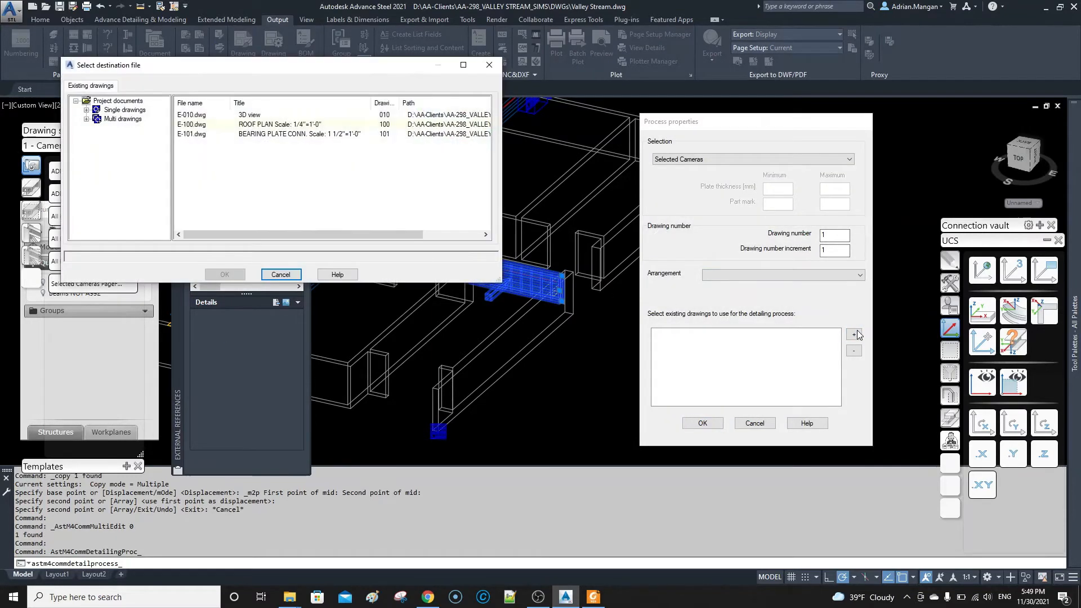
left_click(218, 134)
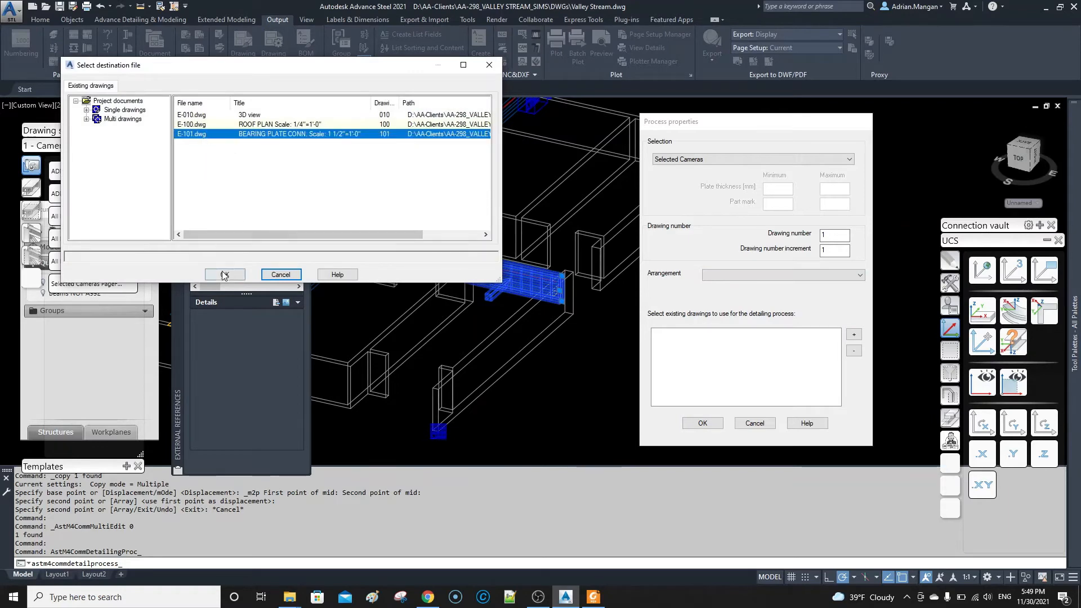
left_click(224, 275)
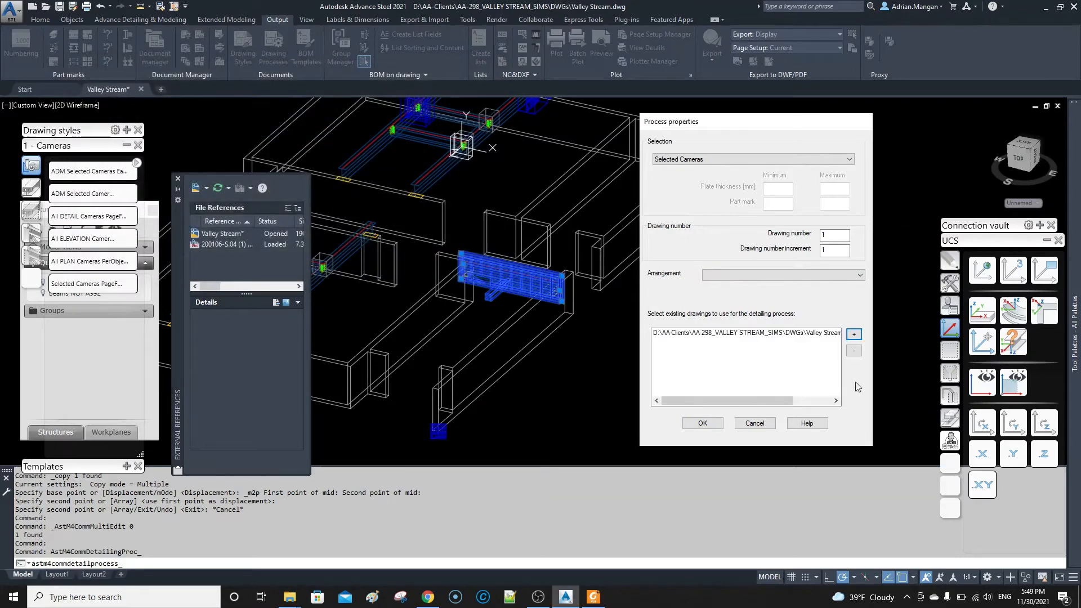
left_click(703, 423)
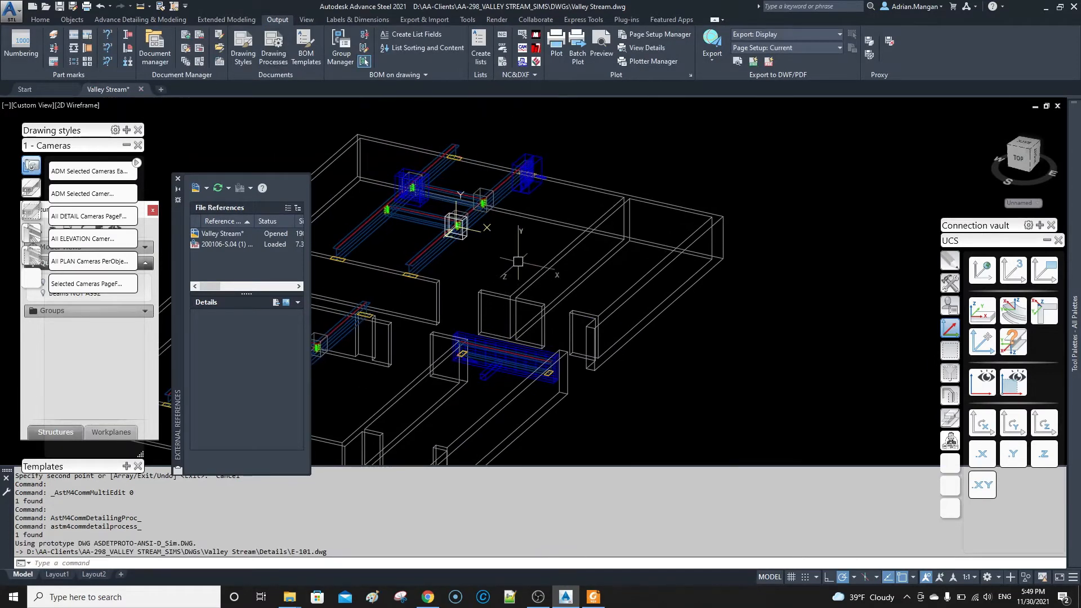
- Show the camera detail of the camera at the separate wall's front end and shift the 3D view slightly down and left on the sheet
middle_click_drag(509, 340, 807, 178)
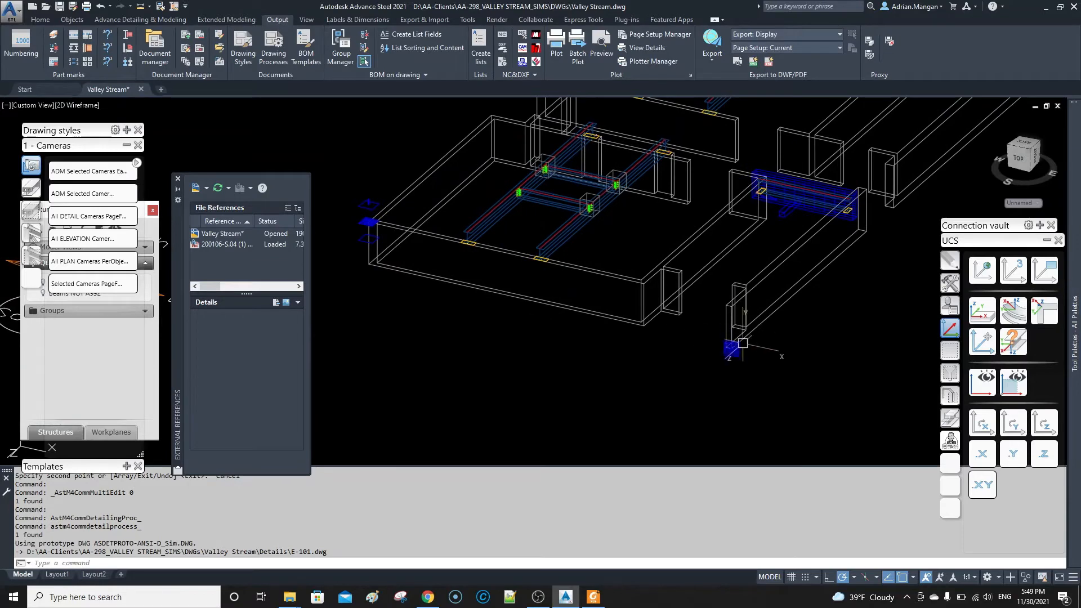
right_click(743, 353)
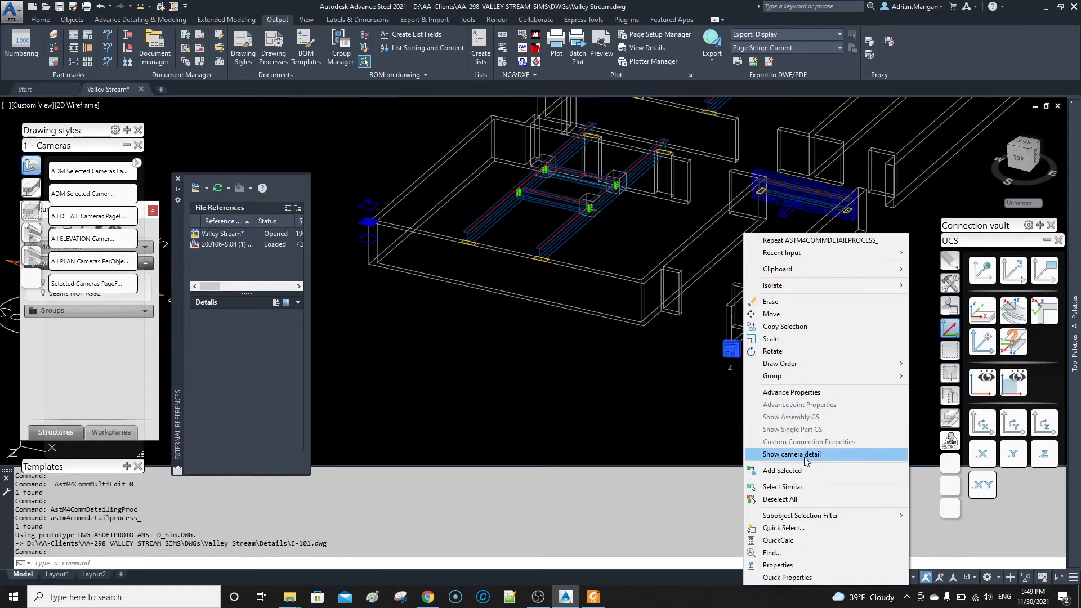
left_click(804, 457)
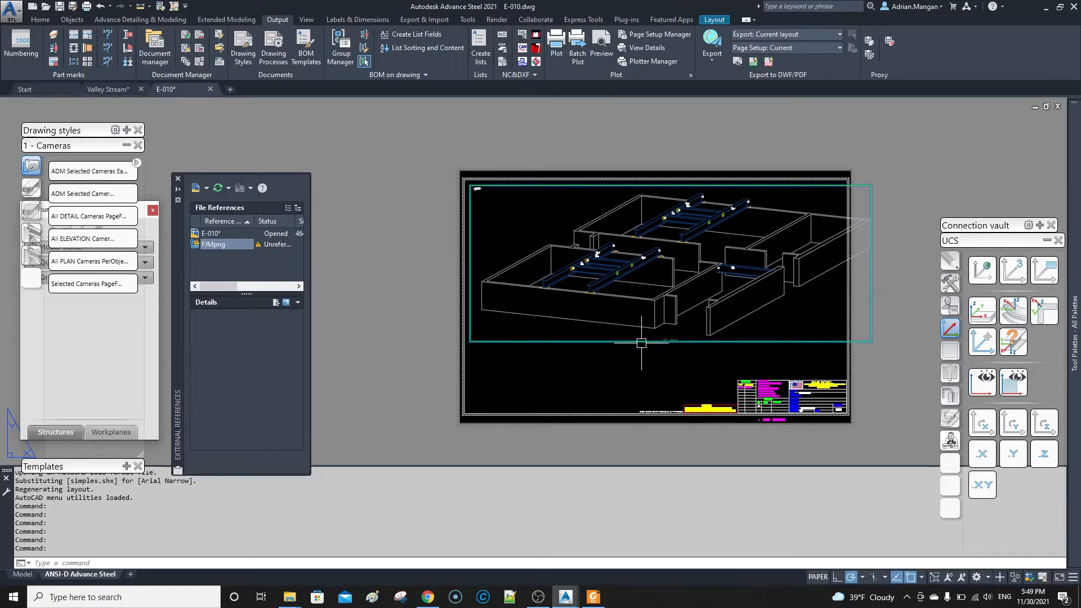
left_click_drag(639, 338, 627, 357)
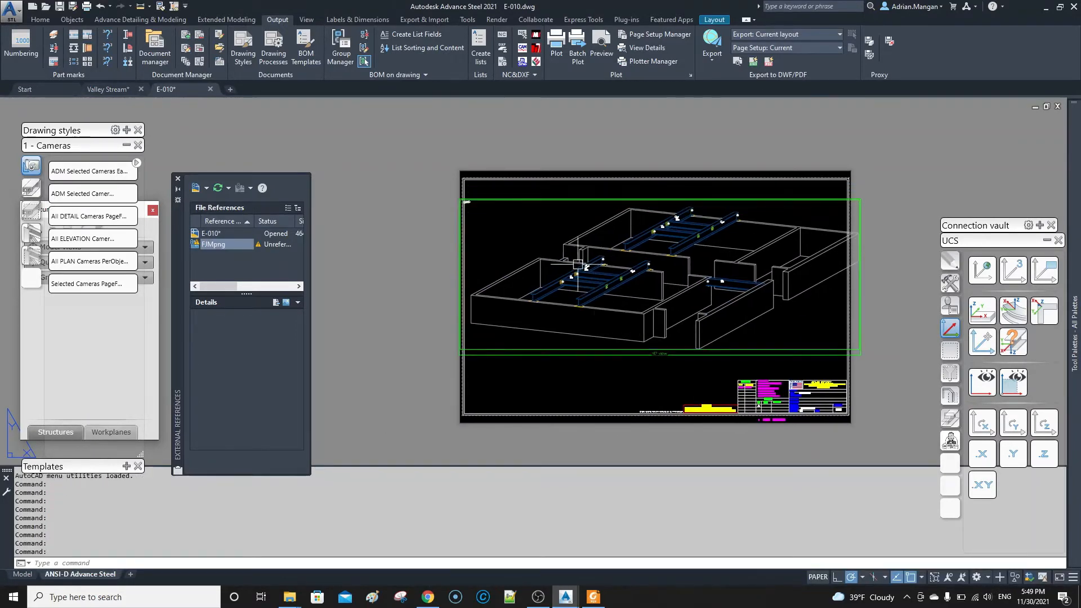
- Examine the beam marks, section labels and connection symbols in the isometric view of the E-010 sheet
scroll(547, 225, "up", 5)
scroll(622, 333, "up", 4)
middle_click_drag(651, 332, 570, 265)
scroll(570, 264, "down", 2)
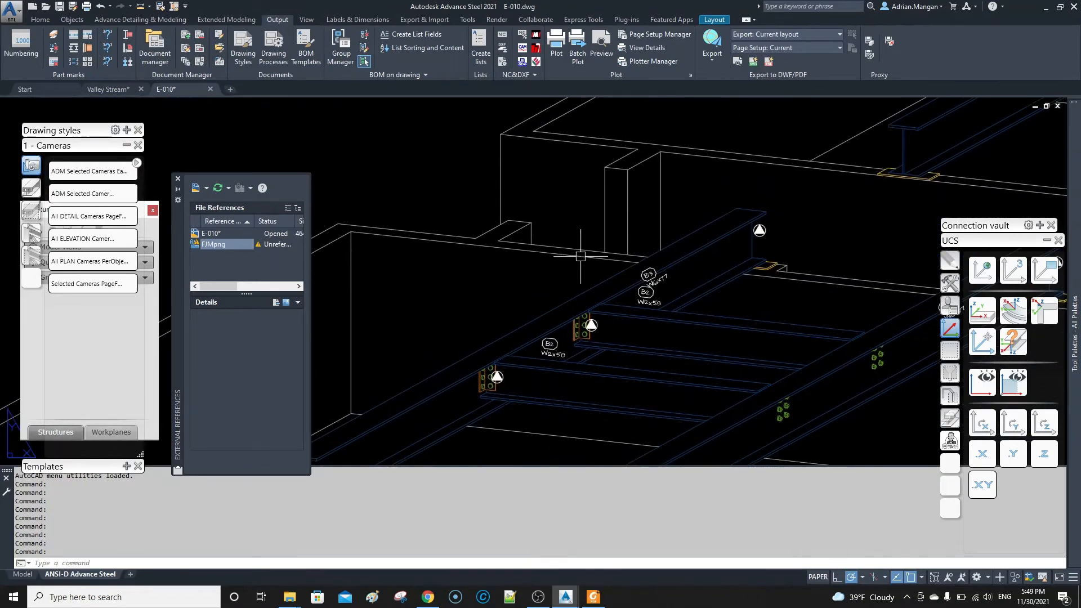
scroll(635, 307, "down", 4)
middle_click_drag(630, 303, 624, 307)
scroll(695, 241, "down", 2)
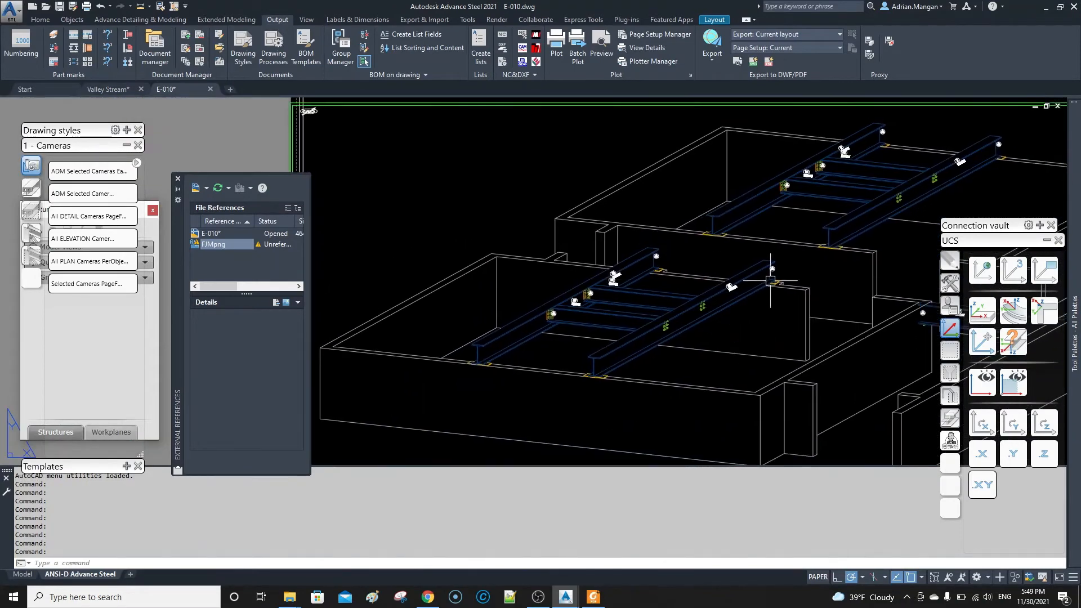
scroll(767, 278, "up", 2)
scroll(748, 264, "down", 3)
scroll(731, 251, "down", 3)
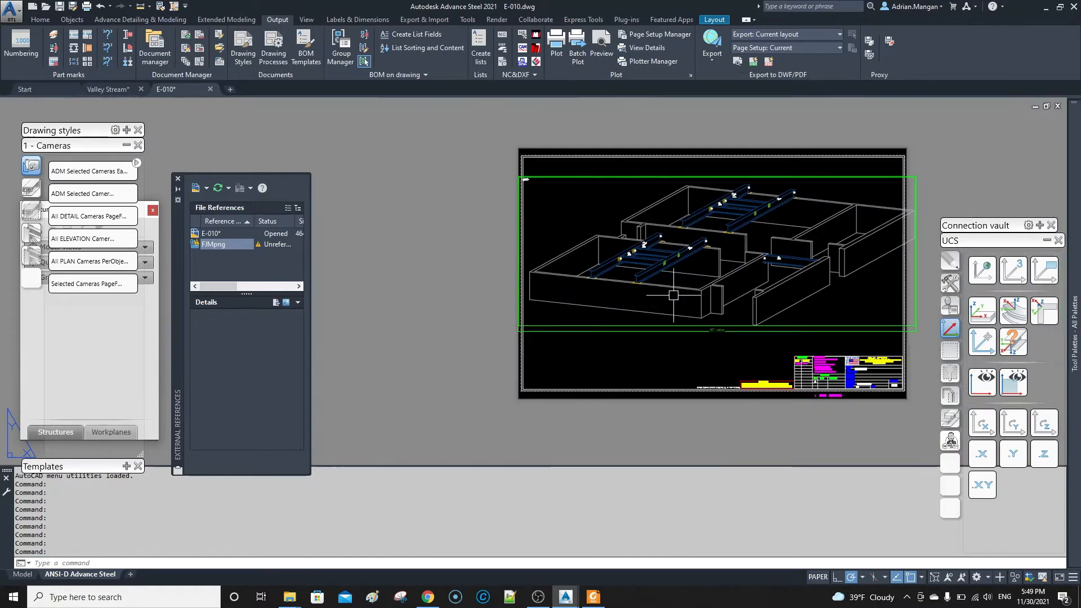
- Set the scale of the 3D view on the E-010 sheet to 3/8"=1'-0"
double_click(668, 333)
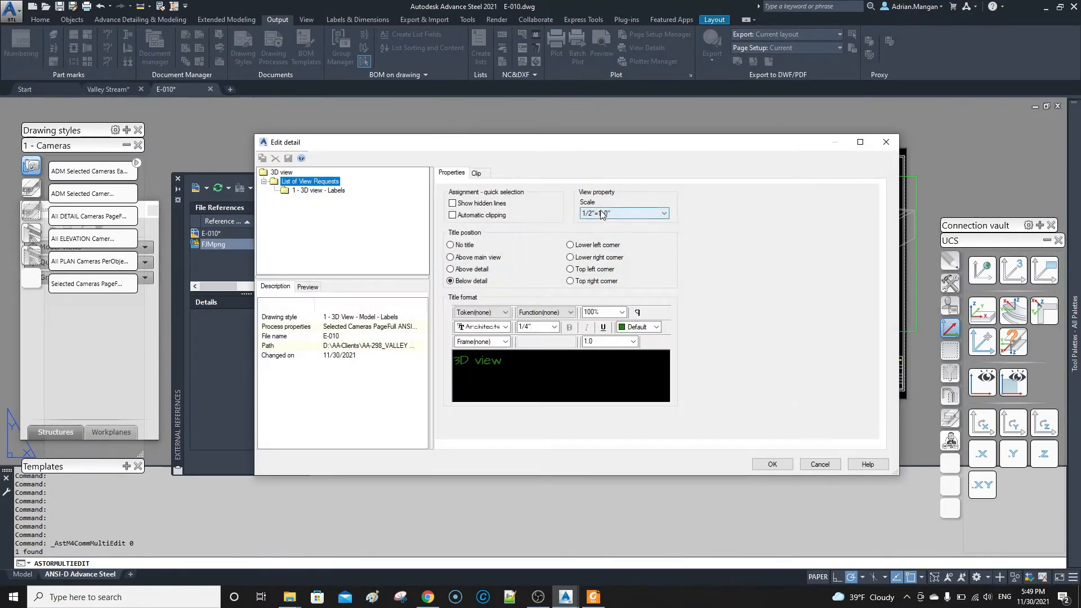
left_click(648, 213)
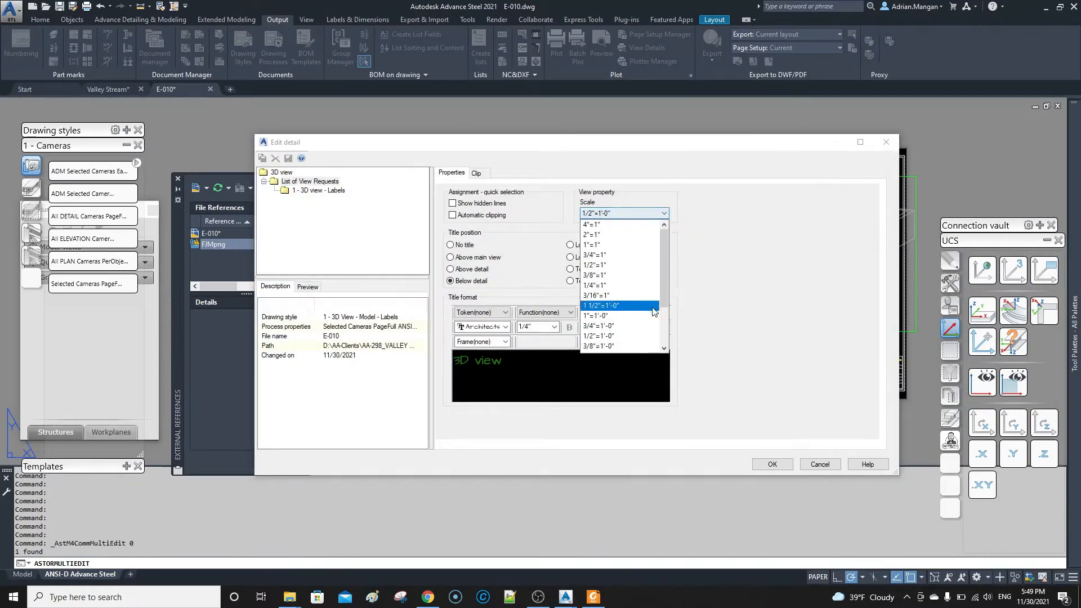
left_click(633, 346)
left_click(770, 464)
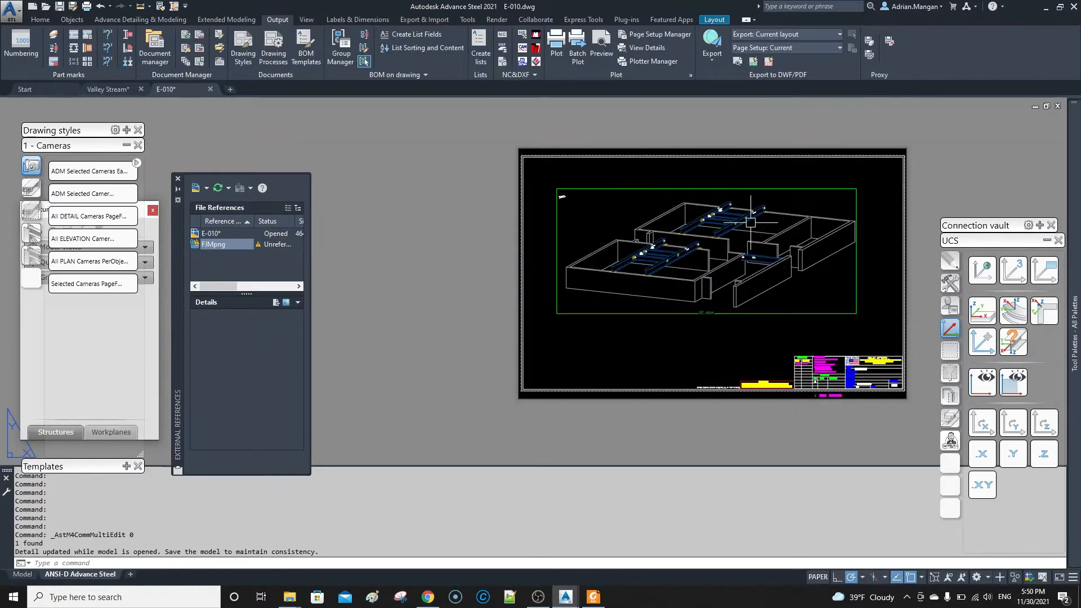
- Inspect the rescaled 3D view and check which drawing style its detail settings use
scroll(603, 286, "up", 5)
scroll(660, 332, "down", 5)
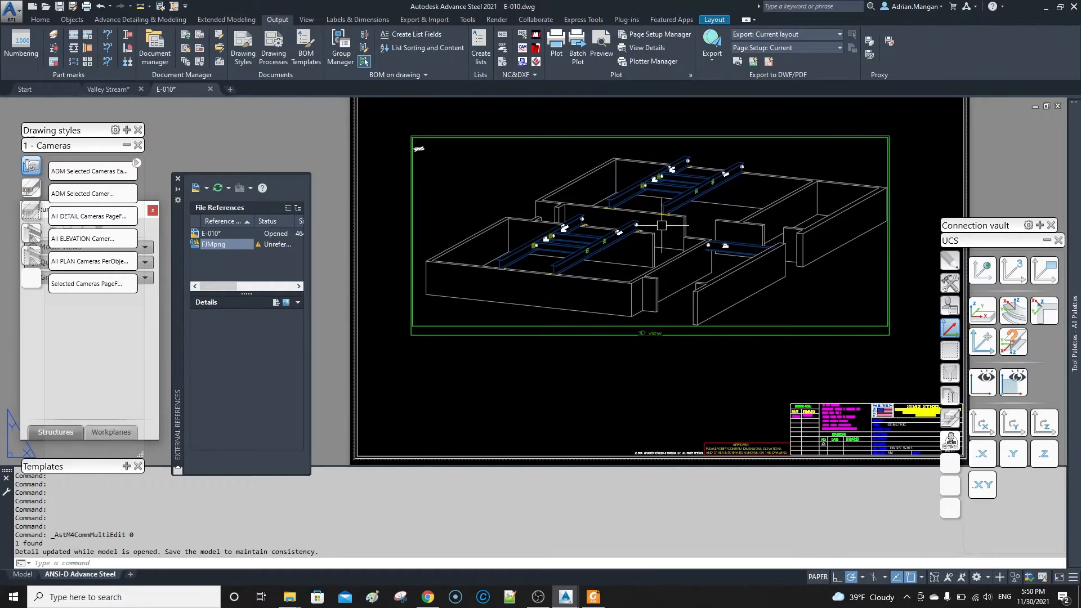
double_click(599, 334)
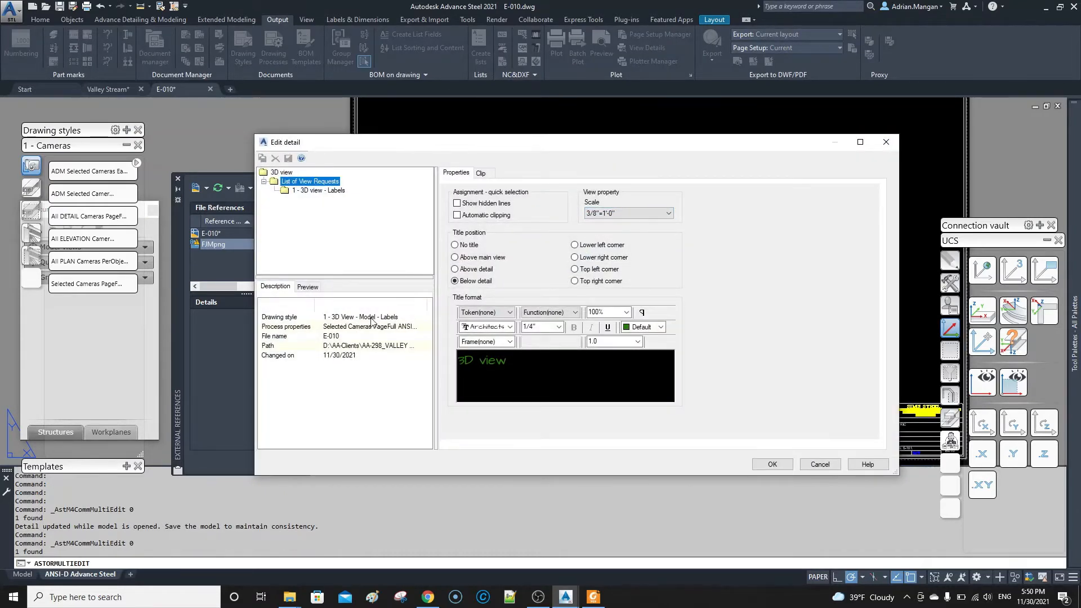
left_click(772, 464)
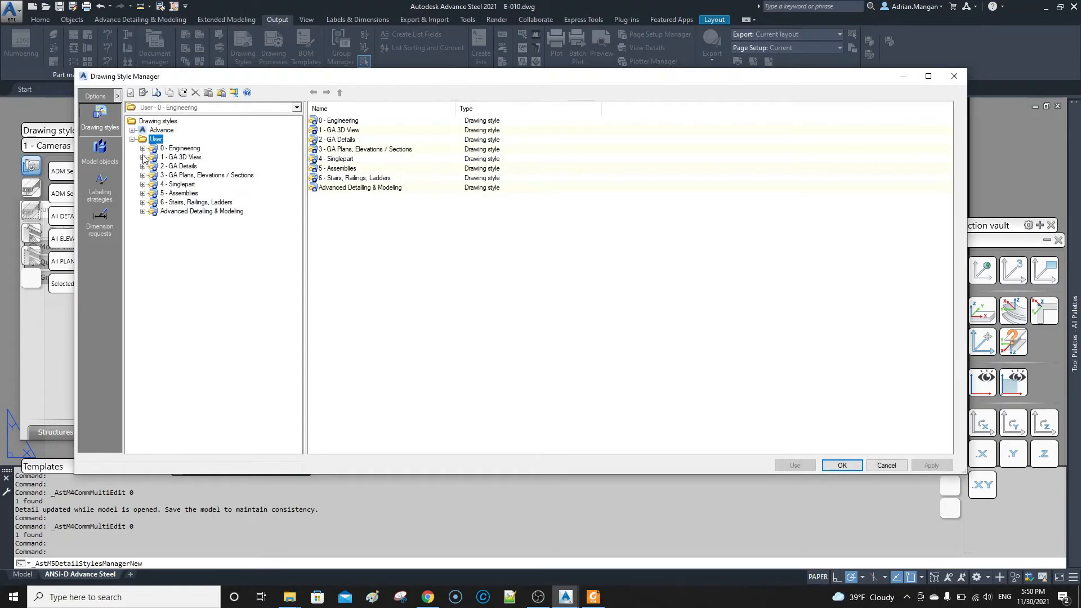
- Open the drawing style "1 - 3D View - Model - Labels" in the user group "1 - GA 3D View" at its detail title settings
left_click(142, 157)
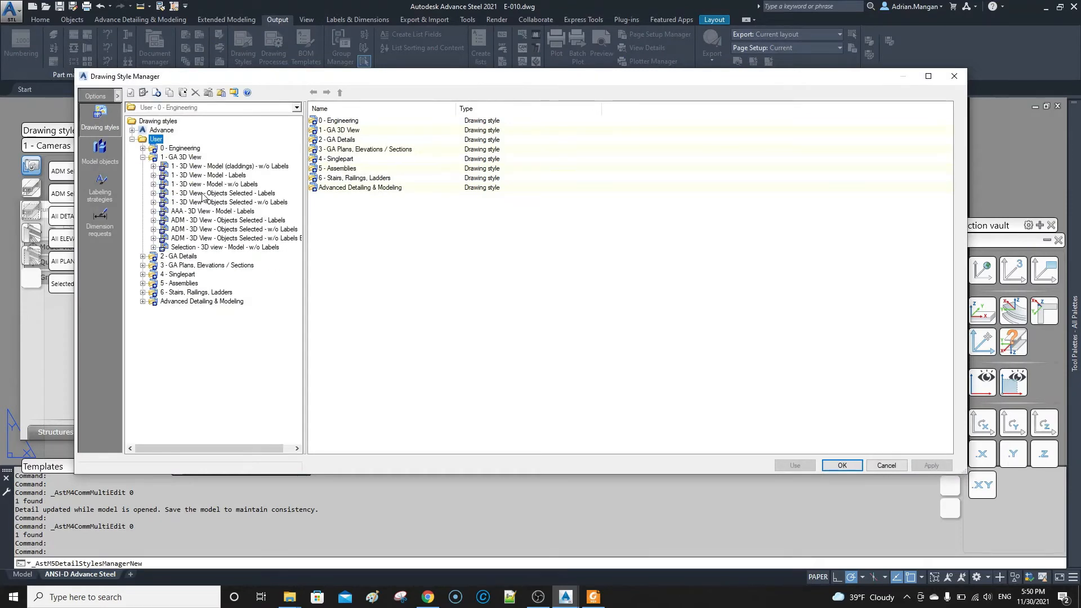
left_click(184, 176)
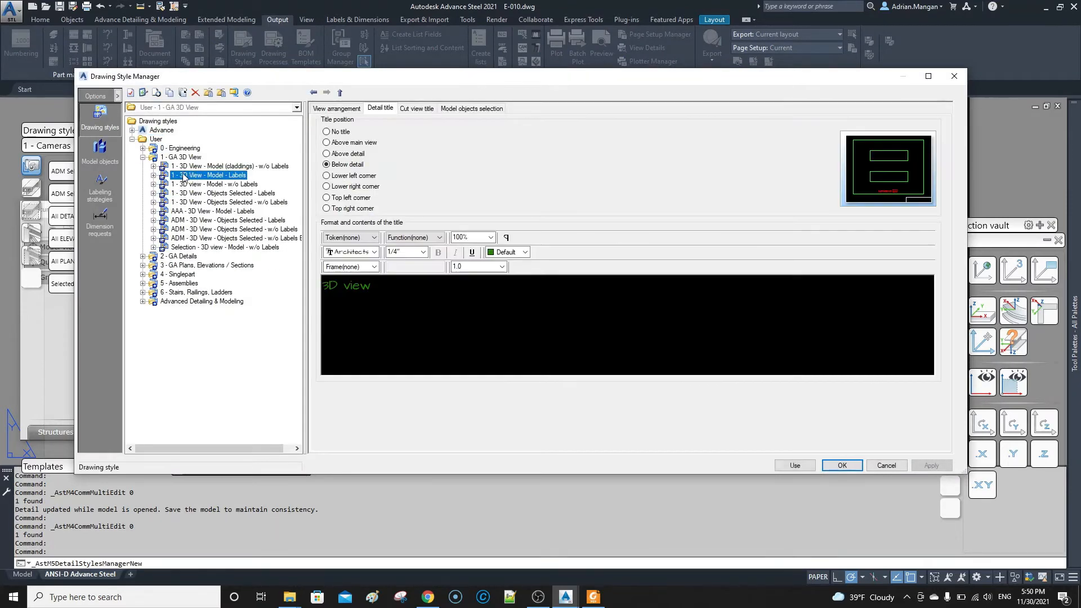
left_click(154, 176)
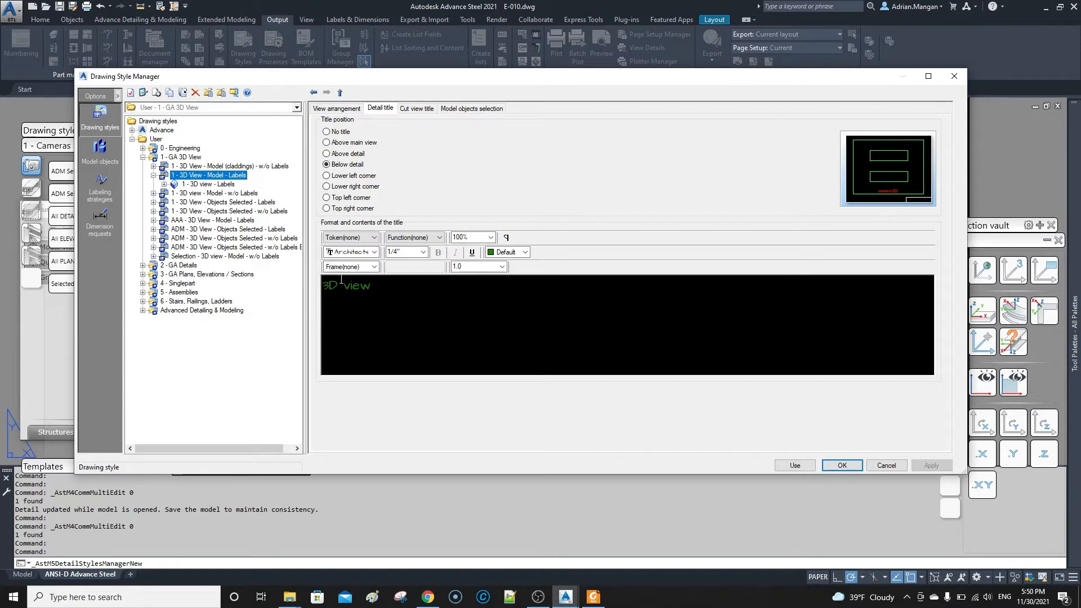
- Replace the "3D view" detail title text with the Others token (Note) and underline it
left_click(392, 291)
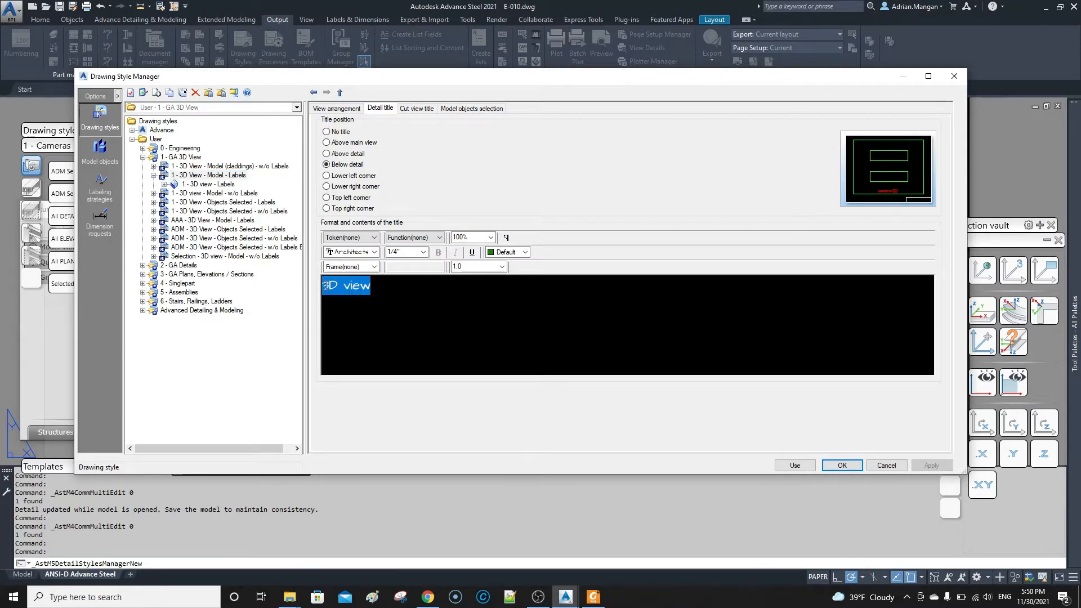
left_click(375, 238)
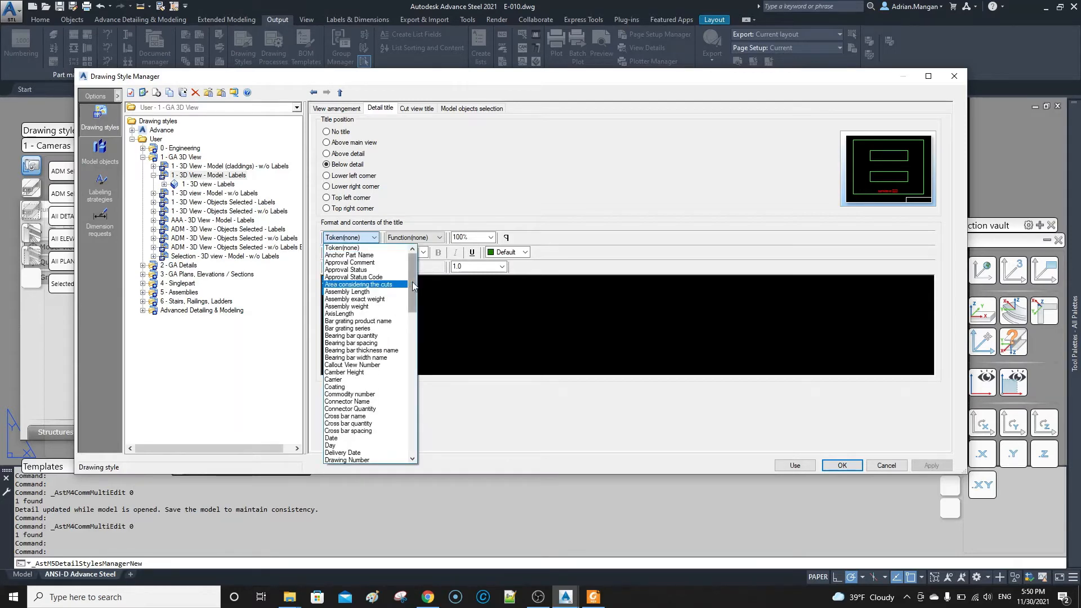
left_click_drag(412, 286, 393, 384)
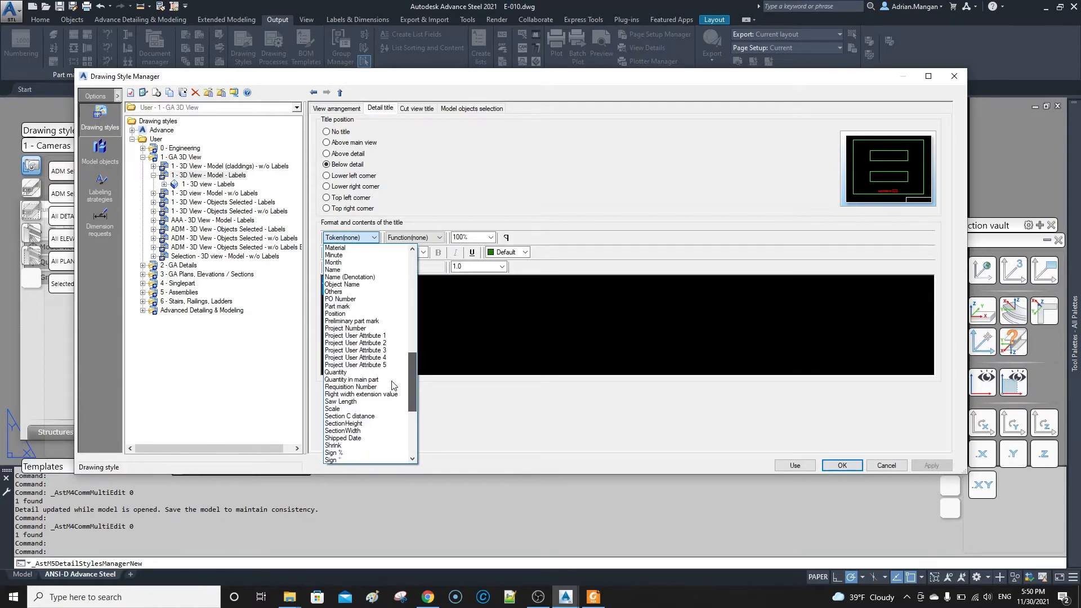
left_click(352, 292)
double_click(357, 289)
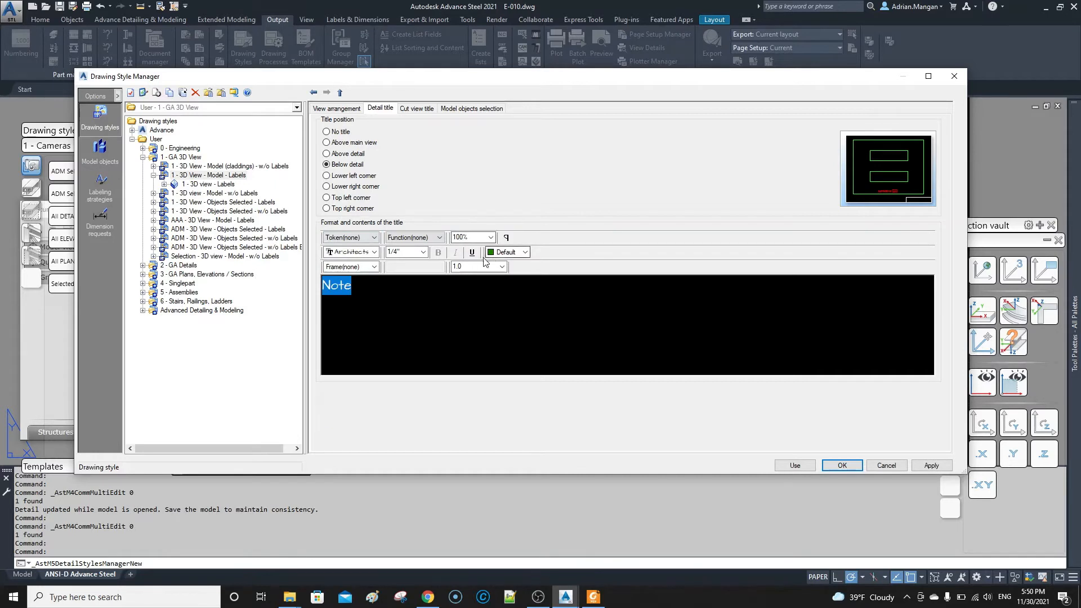
- Add a second line "Scale:" to the detail title and find the Scale token for it
left_click(384, 287)
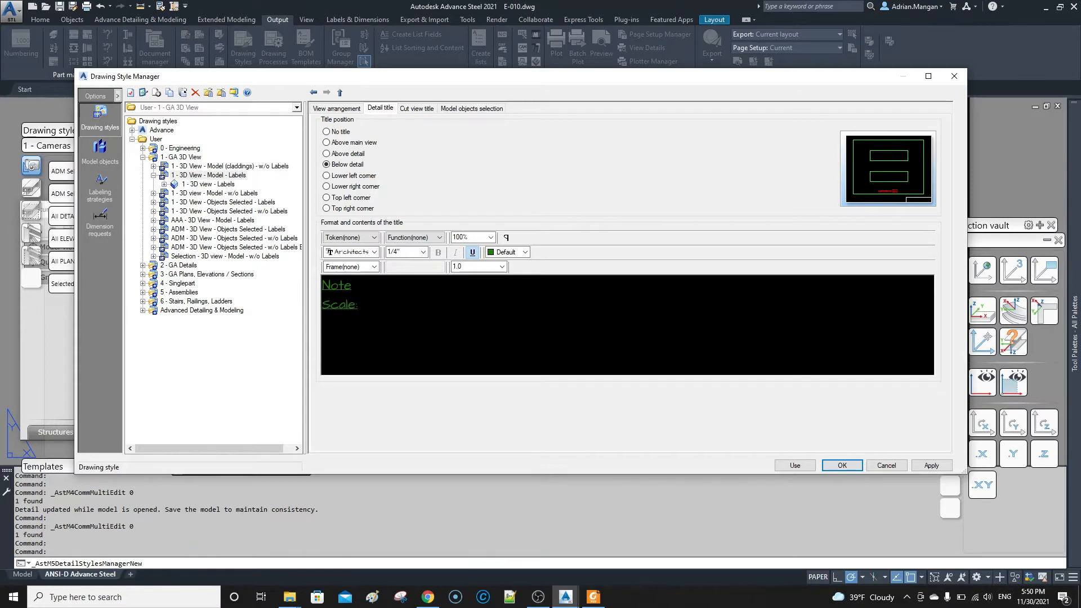
left_click(372, 237)
scroll(370, 406, "down", 2)
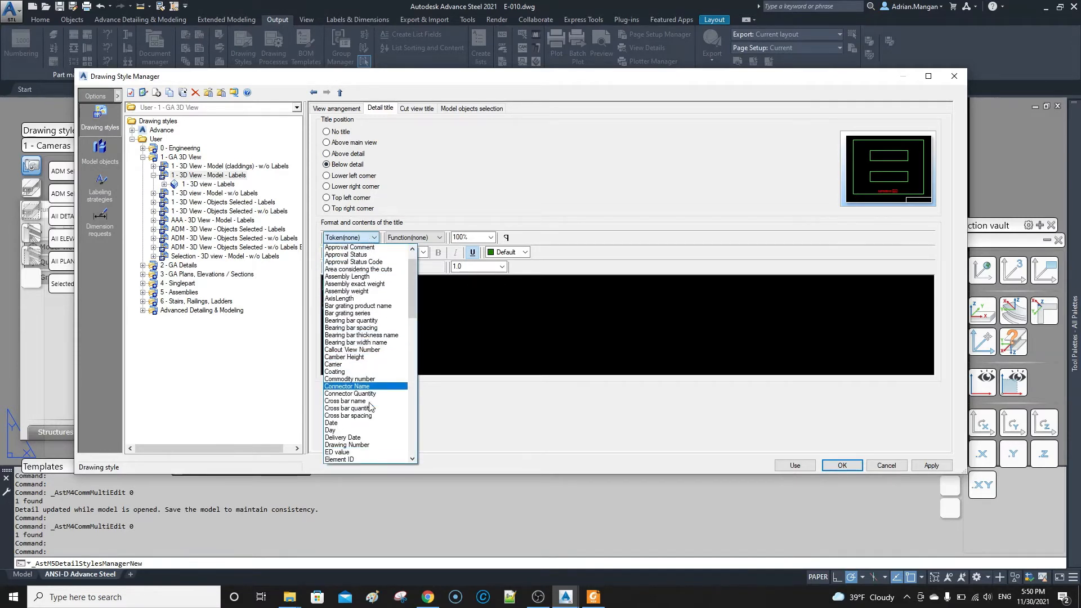
scroll(372, 417, "down", 6)
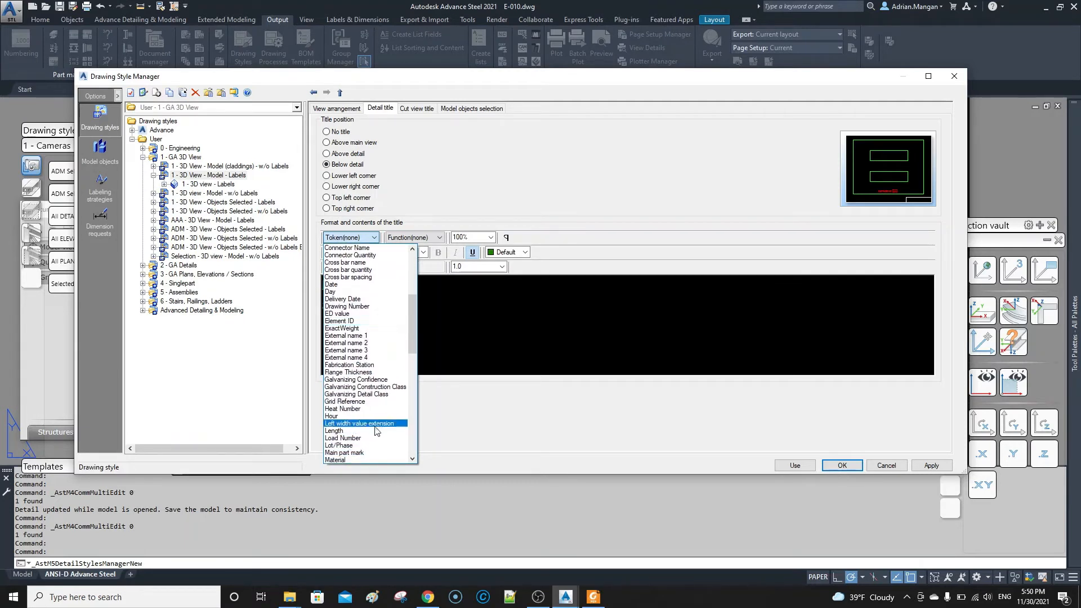
scroll(375, 427, "down", 8)
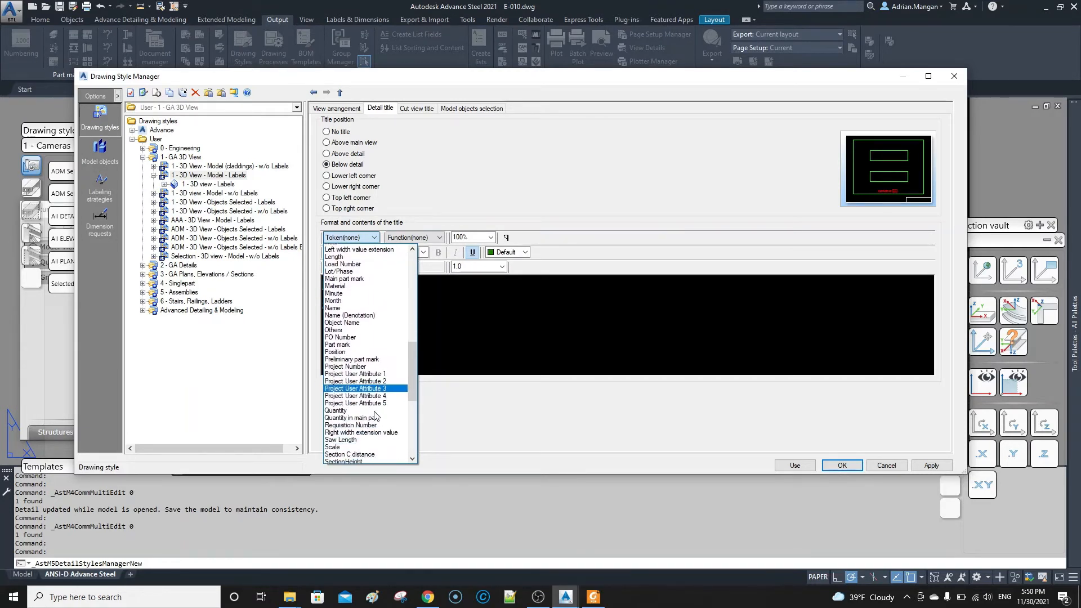
- Insert the Scale token into the detail title of the 1 - 3D View - Model - Labels style and apply it
scroll(376, 418, "down", 1)
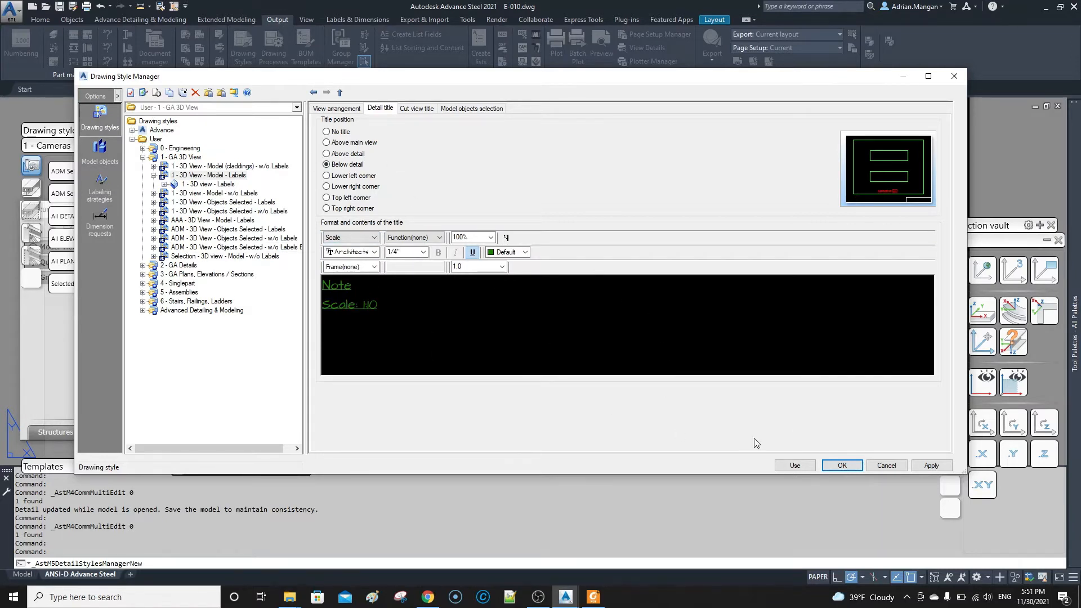
left_click(931, 465)
- Turn off the compass mark for beams in 3D views in the Mp objects presentation of 1 - 3D view - Labels
left_click(165, 185)
left_click(220, 202)
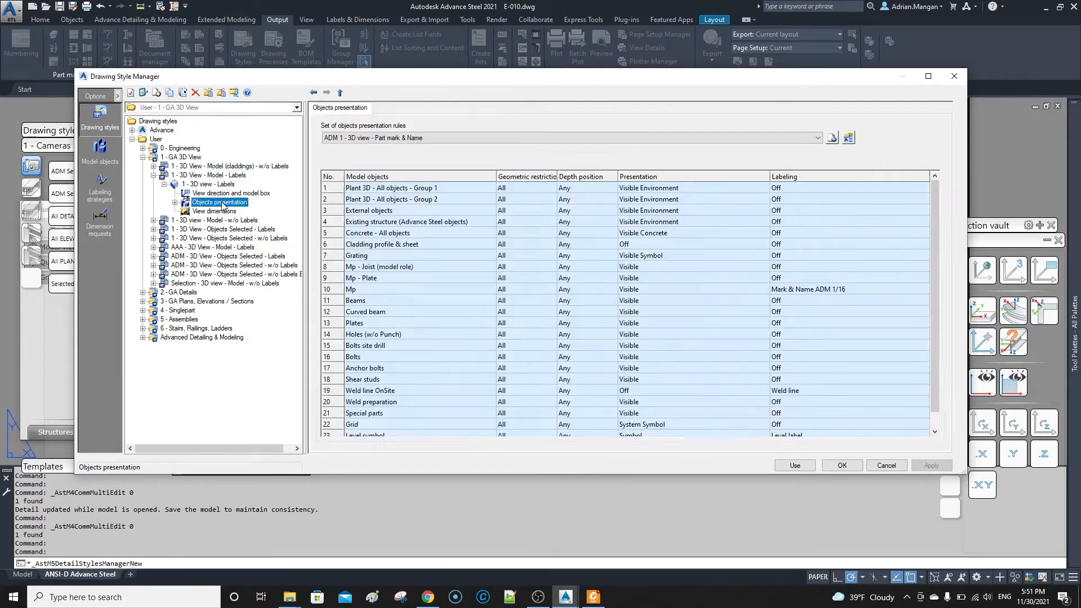
left_click(175, 202)
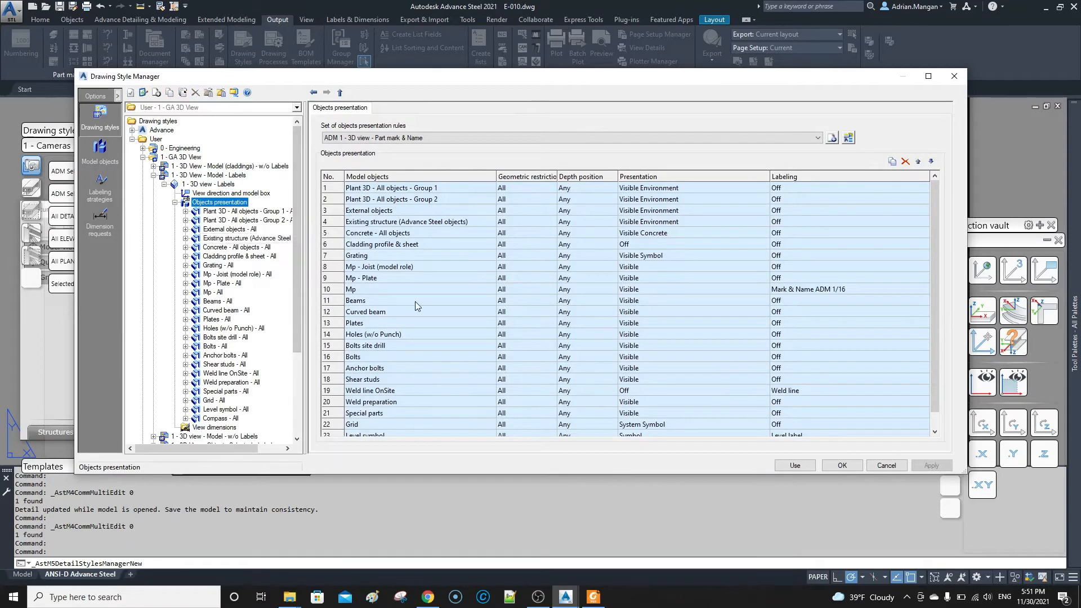
scroll(411, 292, "down", 1)
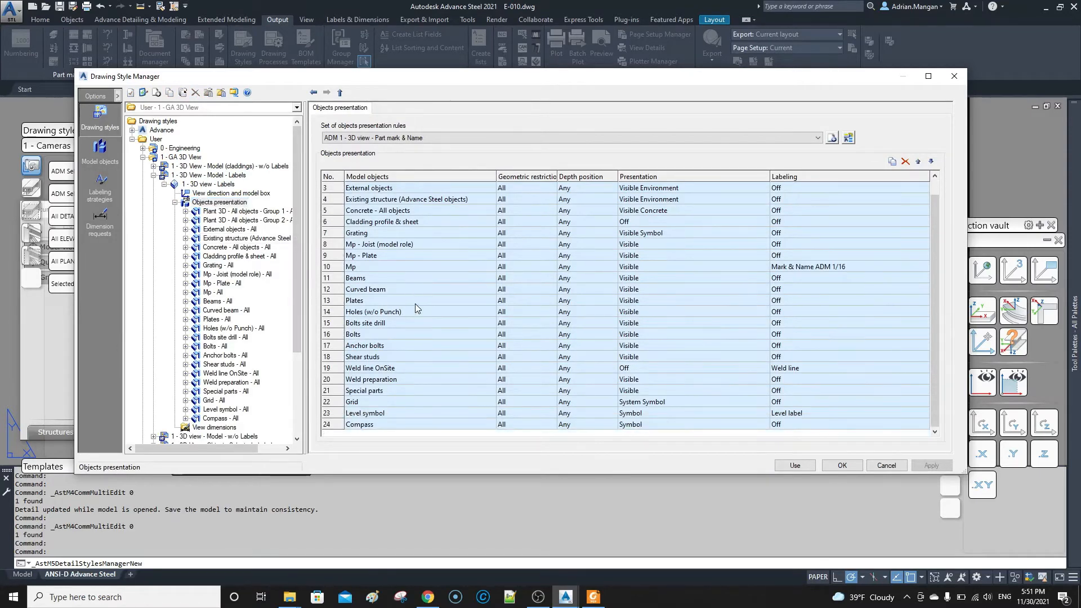
scroll(383, 293, "up", 1)
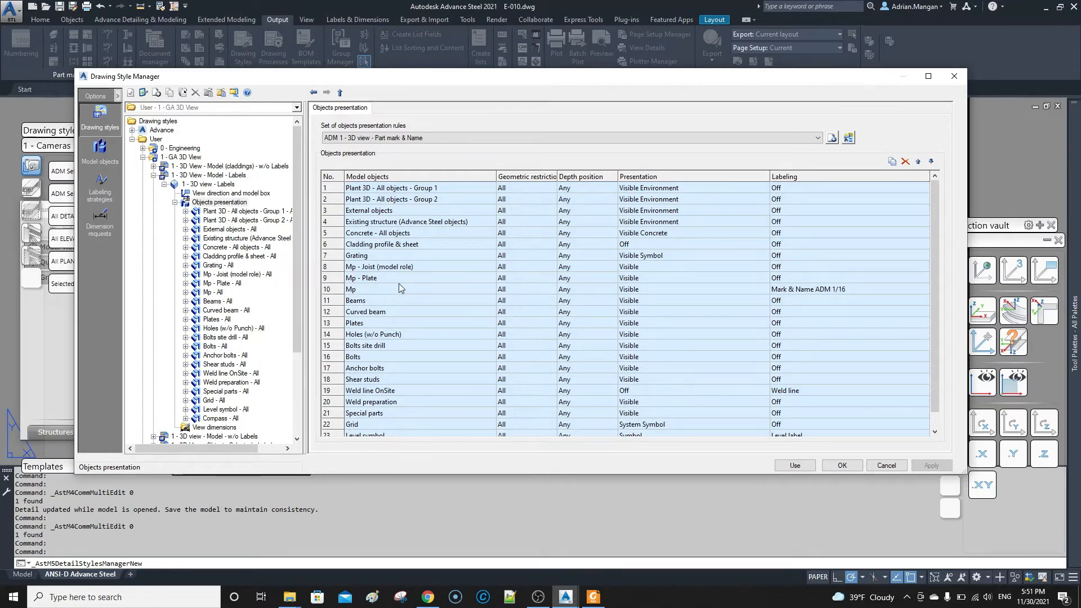
double_click(343, 292)
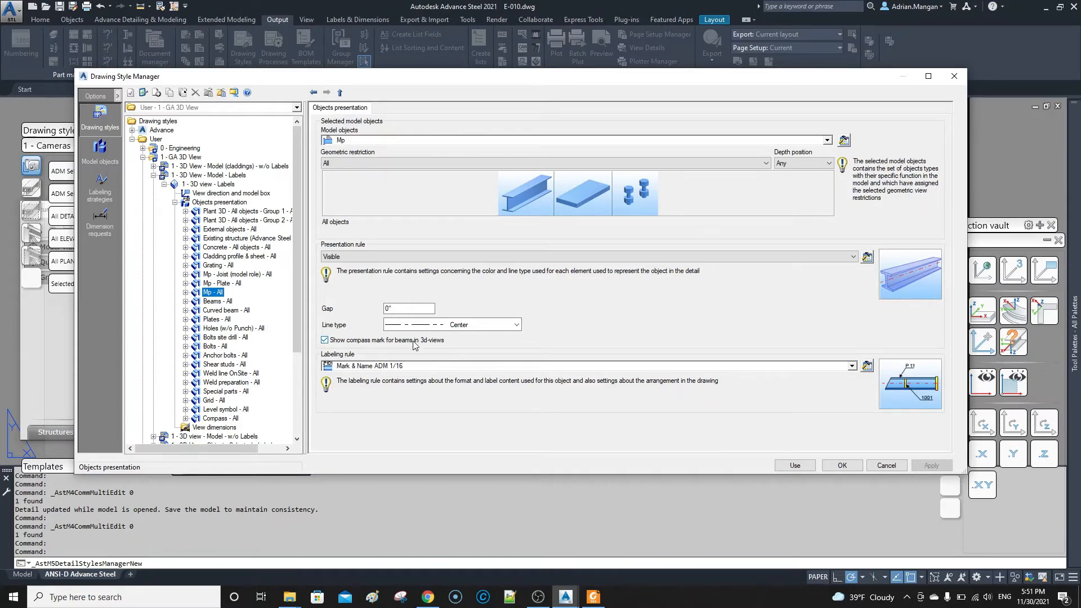
left_click(325, 340)
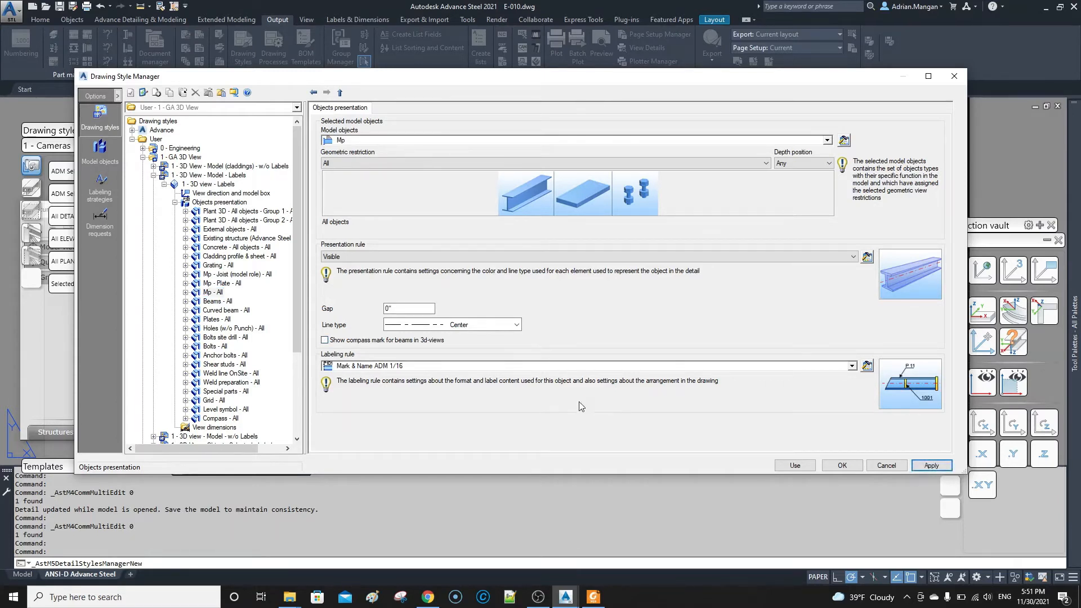
- Set the 1 - 3D view - Labels scale to 3/8"=1'-0" and apply the change
left_click(212, 185)
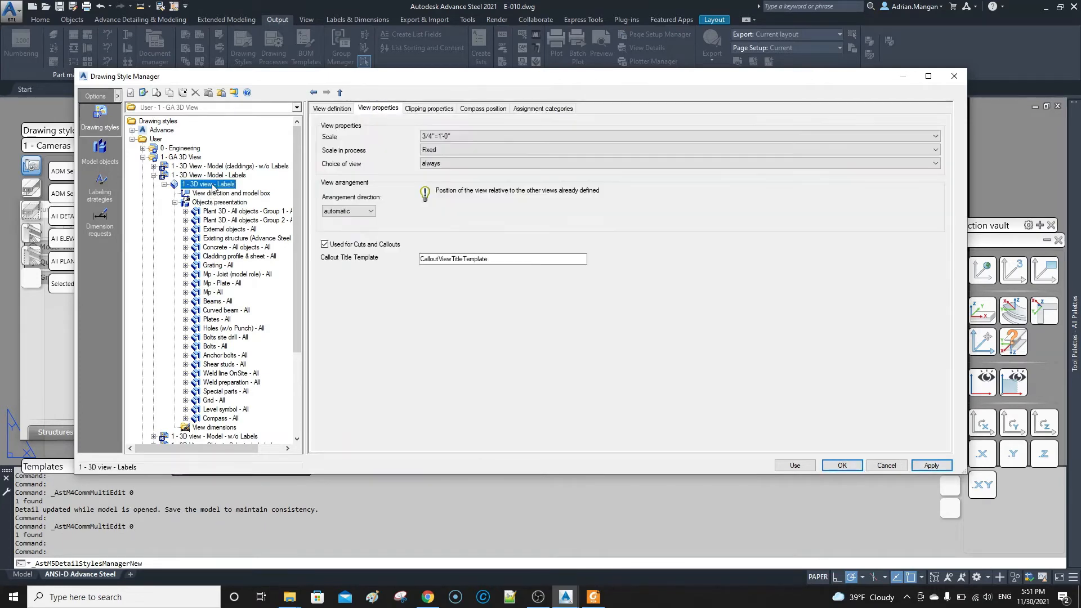
left_click(453, 137)
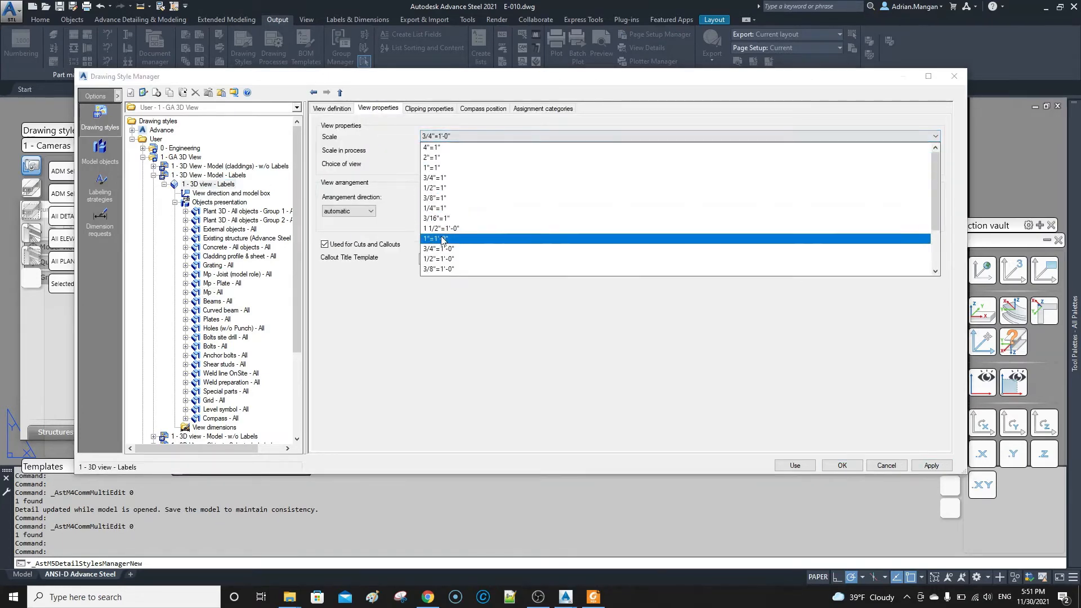
left_click(443, 269)
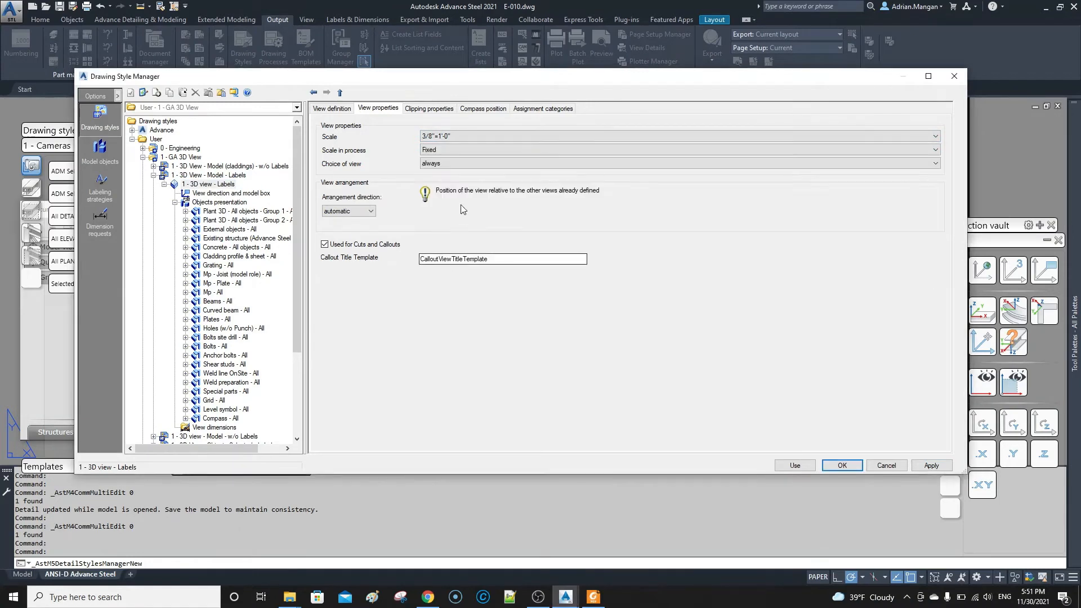
left_click(931, 466)
- Use the edited drawing style on the 3D overview detail of sheet E-010
left_click(801, 467)
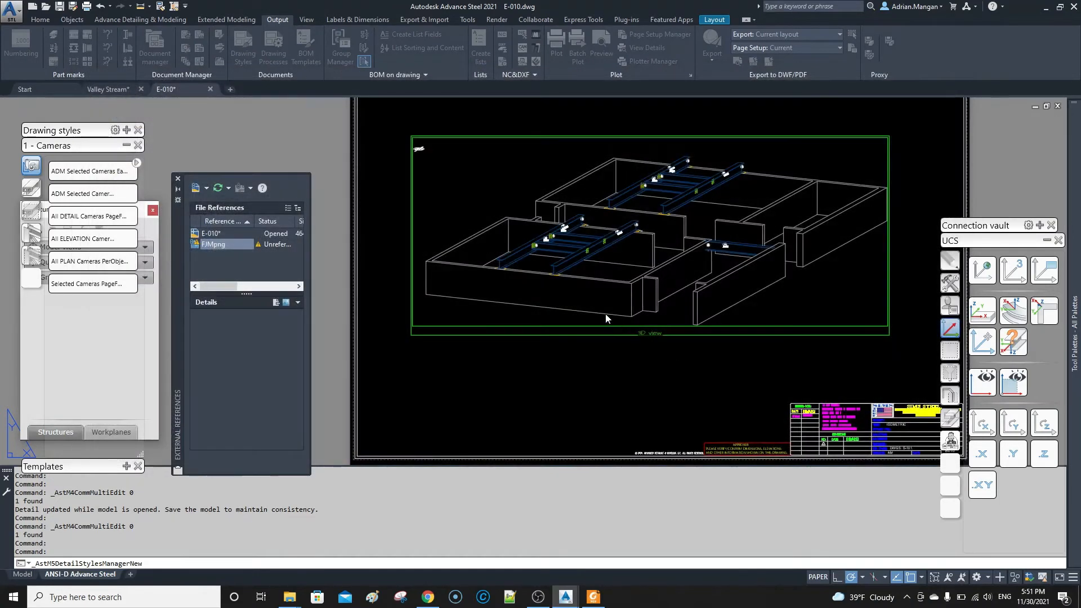
scroll(599, 246, "up", 5)
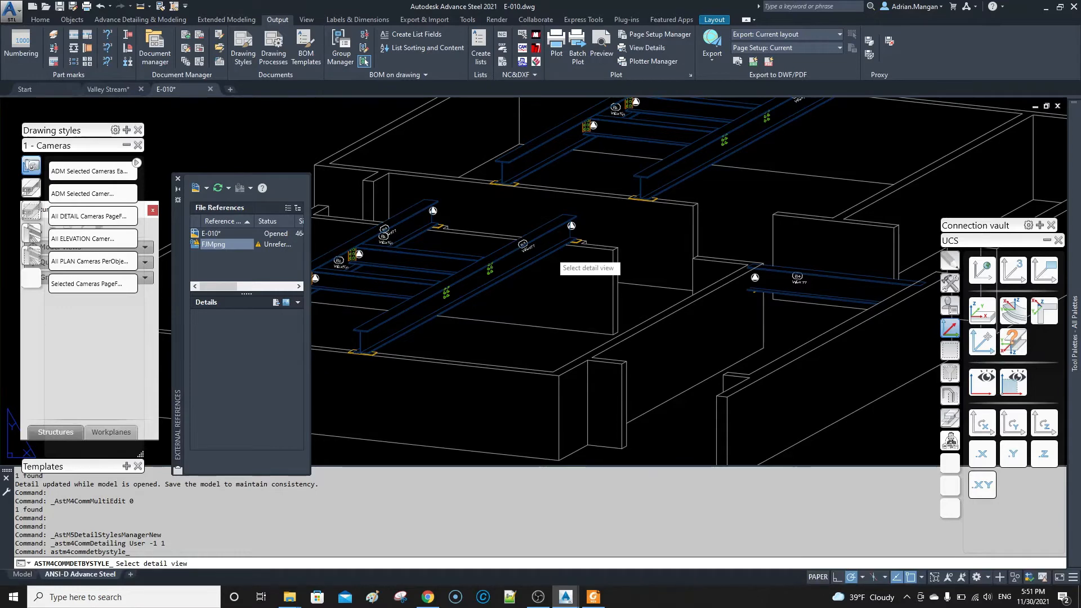
left_click(553, 256)
- Reposition the B3 labels along the two long beams of the front frame so they clear the neighbouring text
scroll(550, 203, "up", 5)
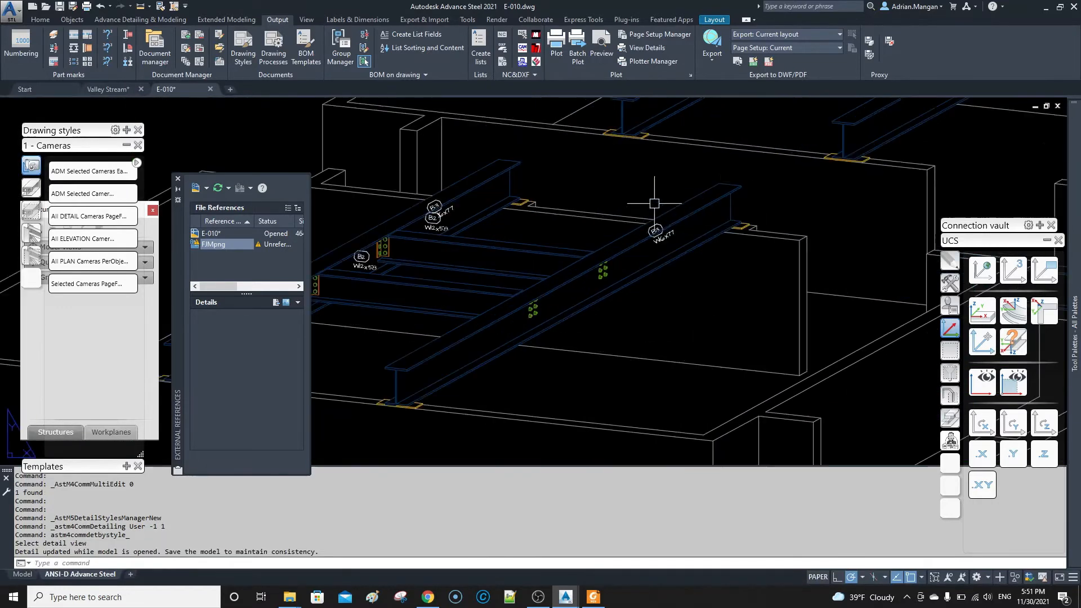
middle_click_drag(550, 203, 674, 184)
left_click(512, 184)
left_click(512, 185)
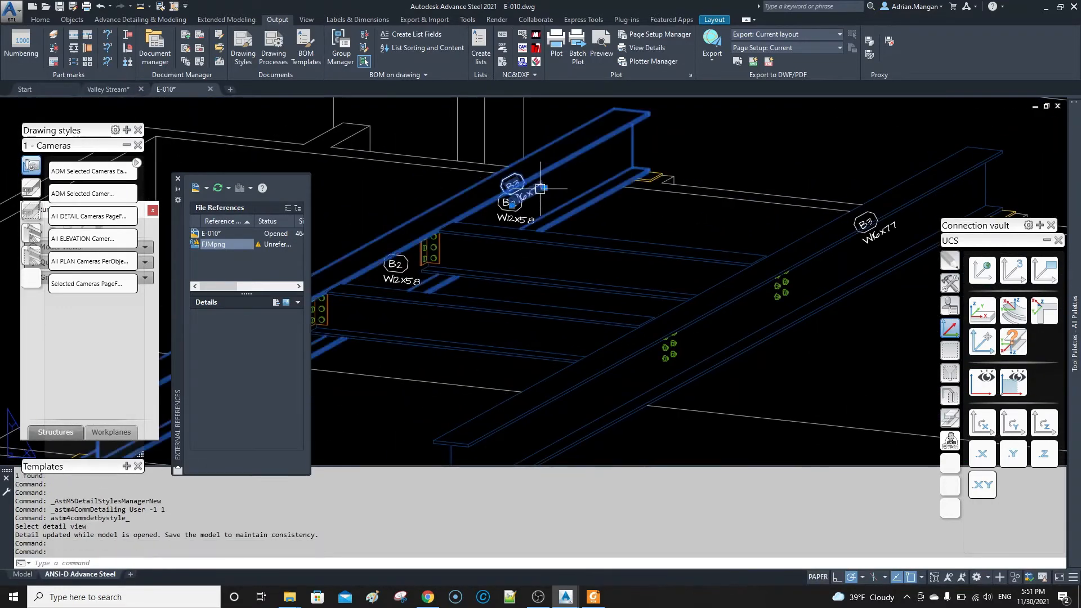
left_click(554, 182)
key("Escape")
left_click(866, 224)
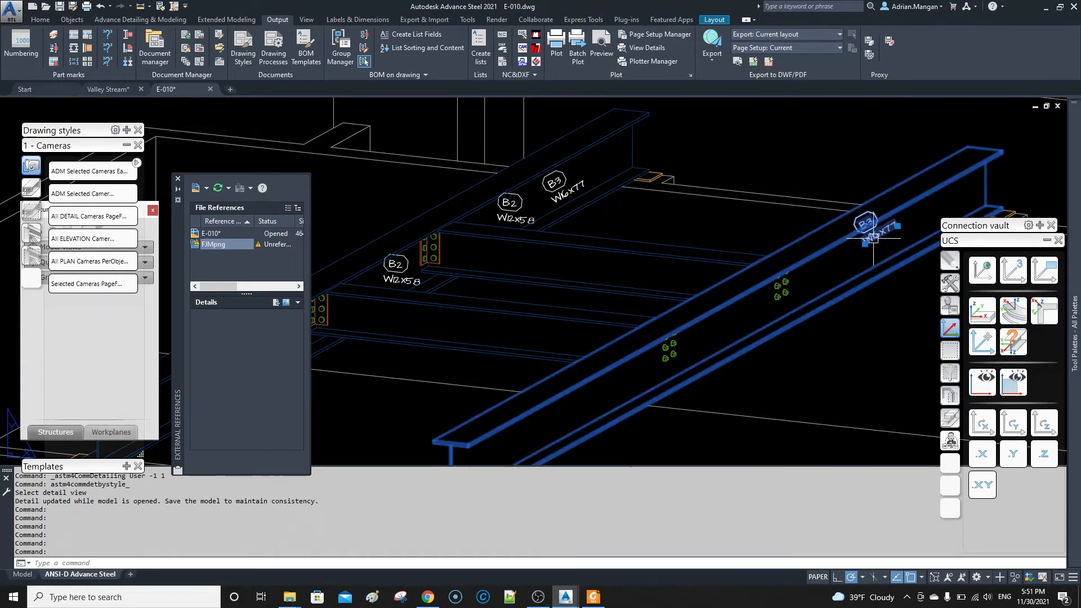
left_click(866, 224)
left_click(884, 233)
key("Escape")
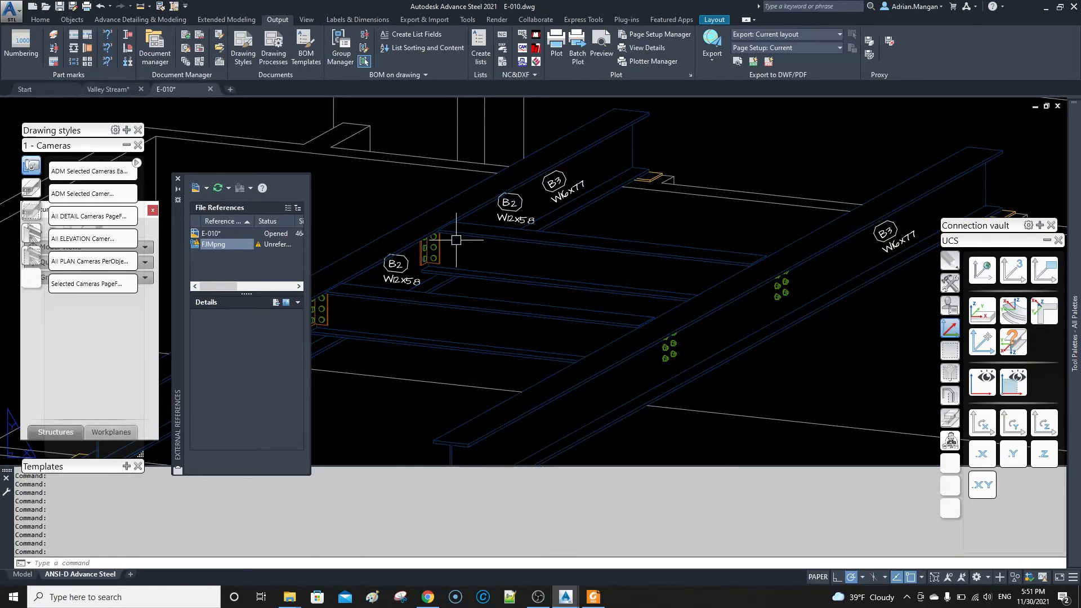
- Move the two B2 labels of the front frame down onto their cross beams
left_click(514, 214)
left_click_drag(514, 214, 499, 261)
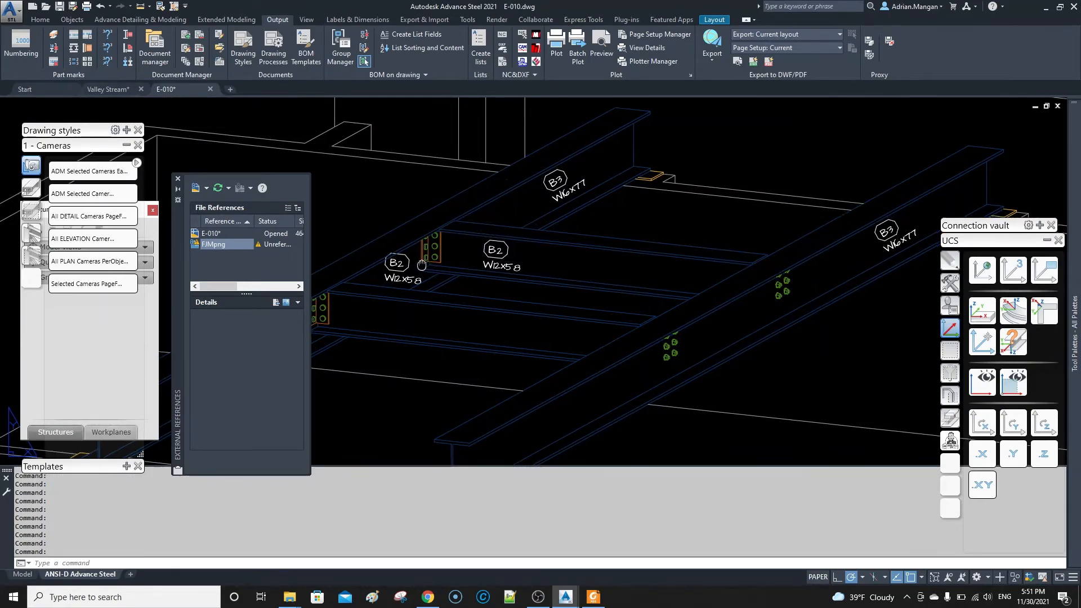
middle_click_drag(498, 261, 556, 233)
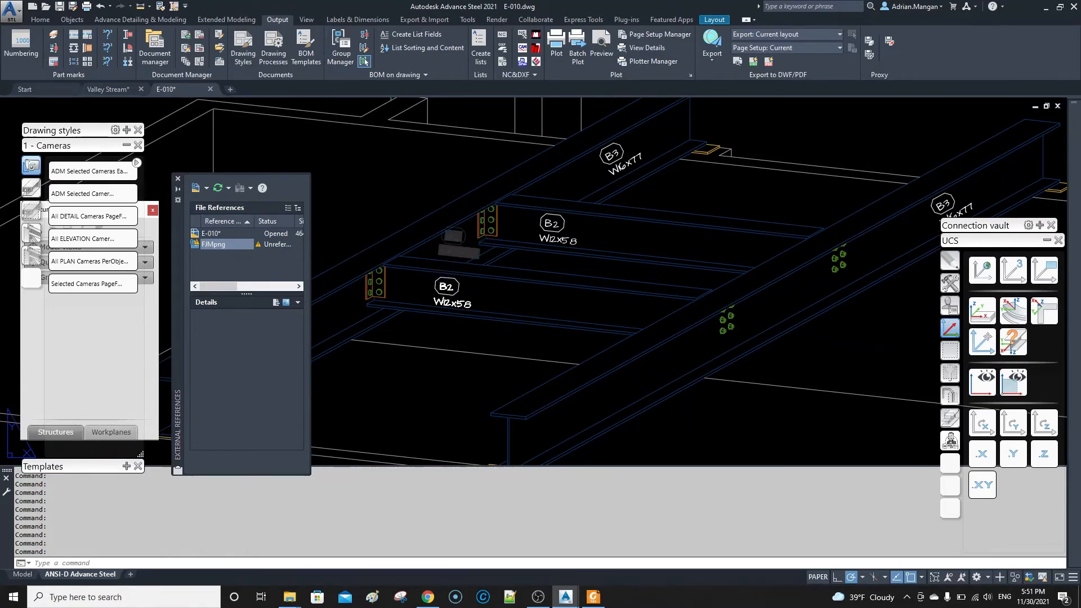
left_click(448, 292)
- Move the two B2 labels of the rear frame down onto their cross beams
scroll(644, 244, "down", 3)
middle_click_drag(712, 179, 619, 241)
scroll(683, 181, "up", 2)
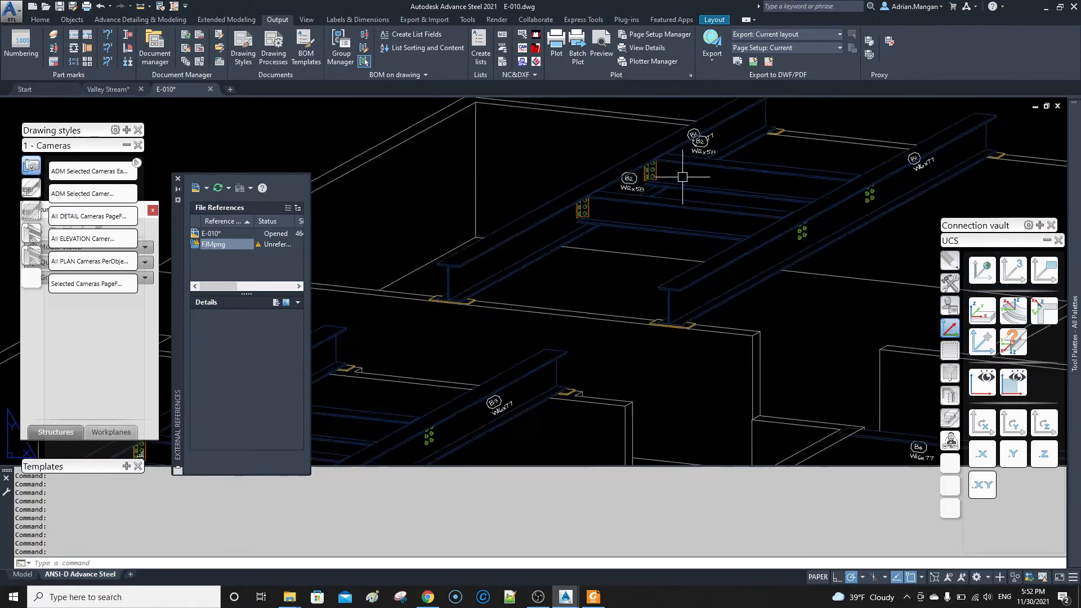
left_click(602, 187)
left_click_drag(602, 199, 601, 245)
left_click(721, 134)
left_click_drag(714, 137, 700, 184)
- Shift the B1 label on the rear frame's outer beam to a clearer spot along the beam
scroll(754, 151, "up", 2)
middle_click_drag(754, 151, 603, 183)
left_click(560, 128)
left_click_drag(561, 128, 601, 139)
scroll(663, 161, "down", 4)
scroll(663, 161, "up", 4)
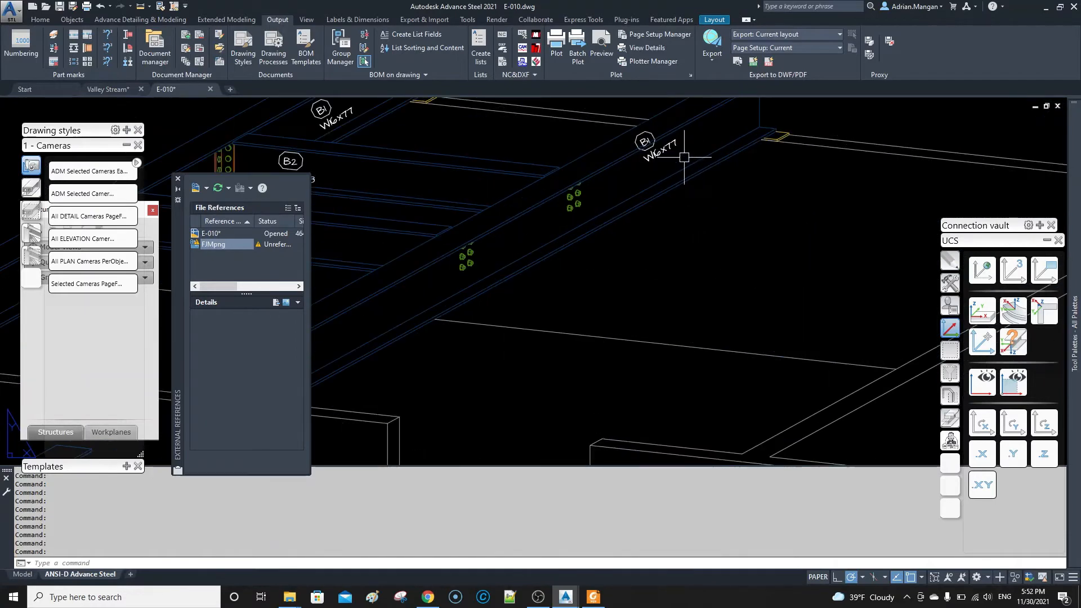
- Plot the ANSI-D Advance Steel layout to PDF with the current plot settings
scroll(663, 179, "down", 7)
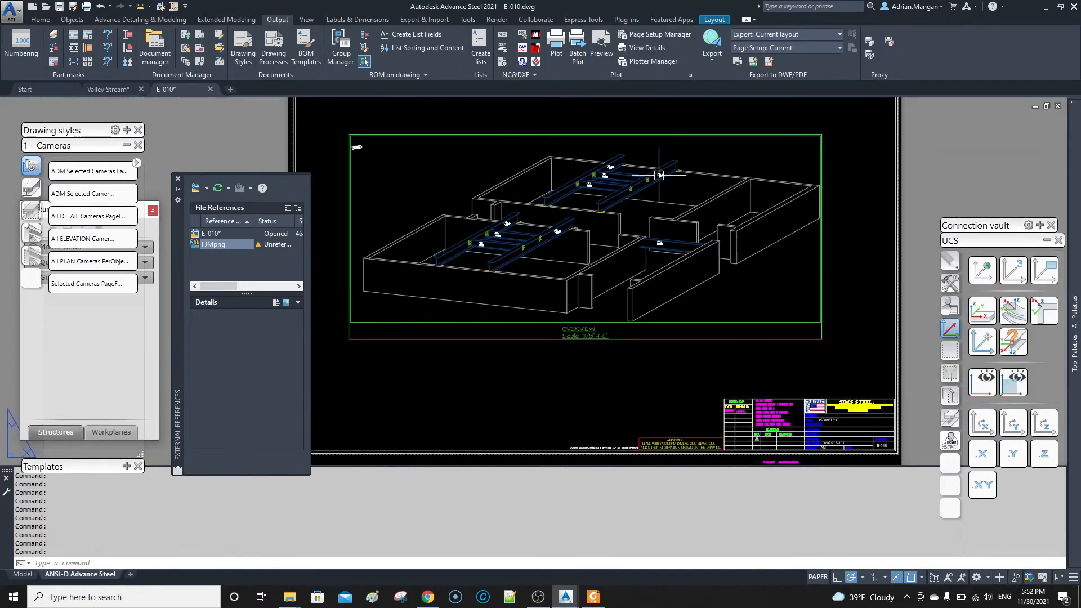
scroll(625, 277, "up", 5)
scroll(625, 276, "down", 2)
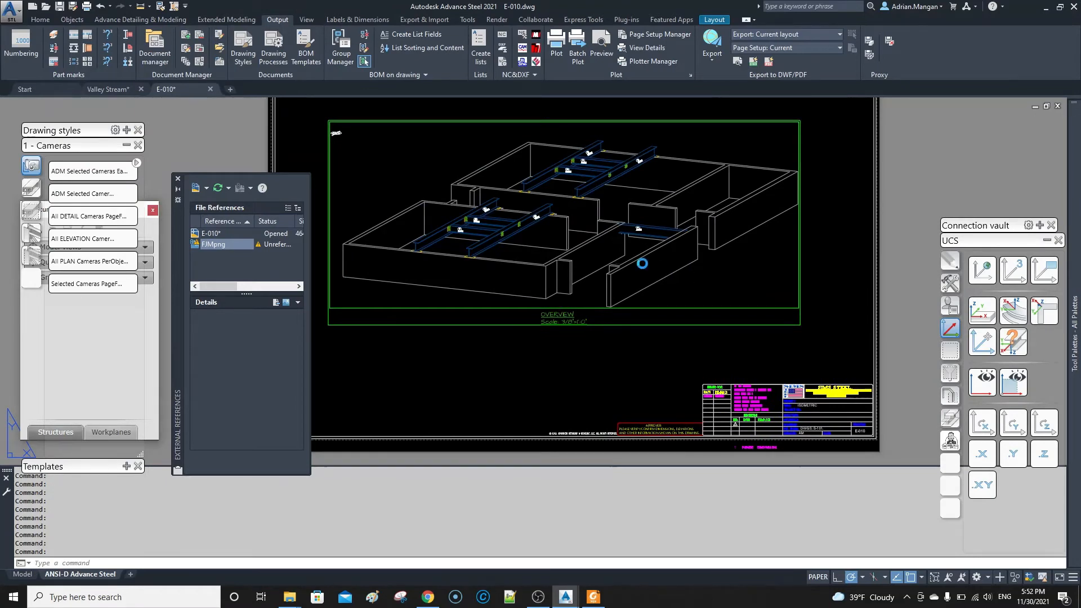
key("ctrl+p")
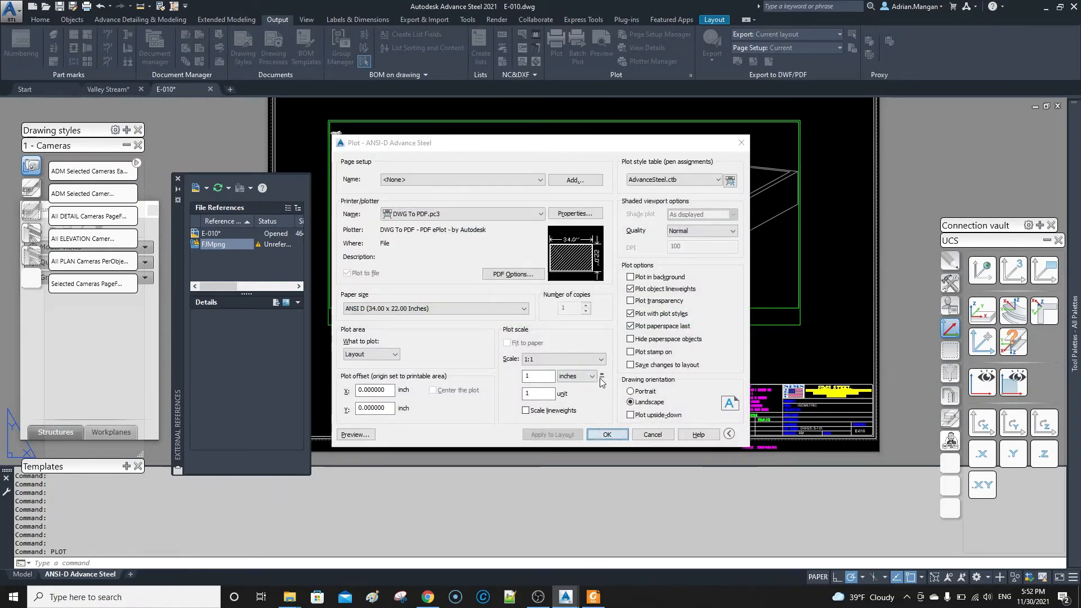
key("Return")
- Save the plot as E-010-ANSI-D Advance Steel.pdf in folder 1 of D:\AA-Clients\AA-298_VALLEY STREAM_SIMS
left_click(461, 202)
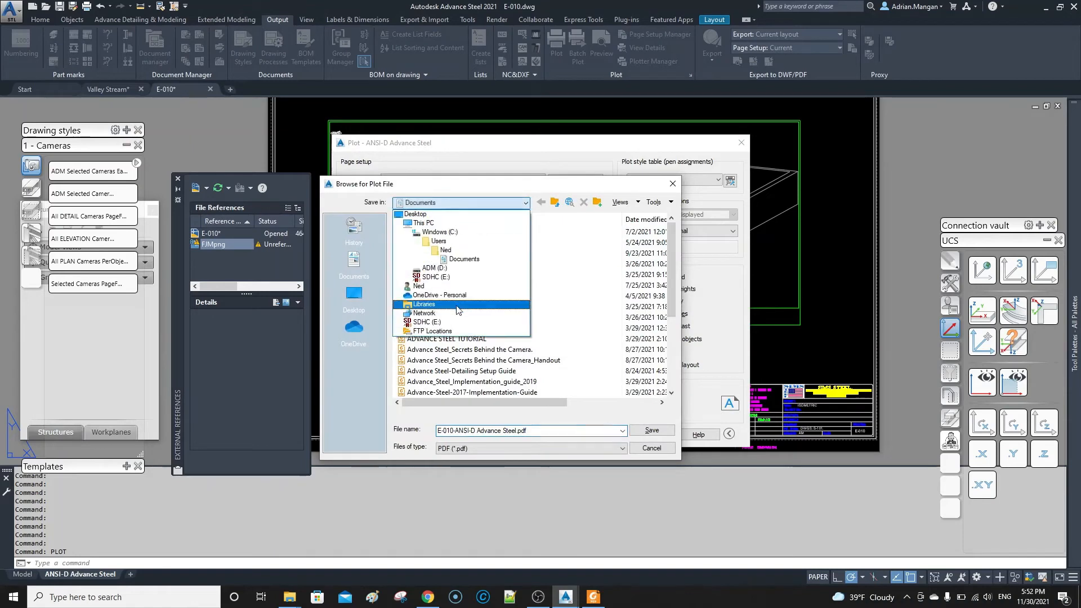
left_click(454, 268)
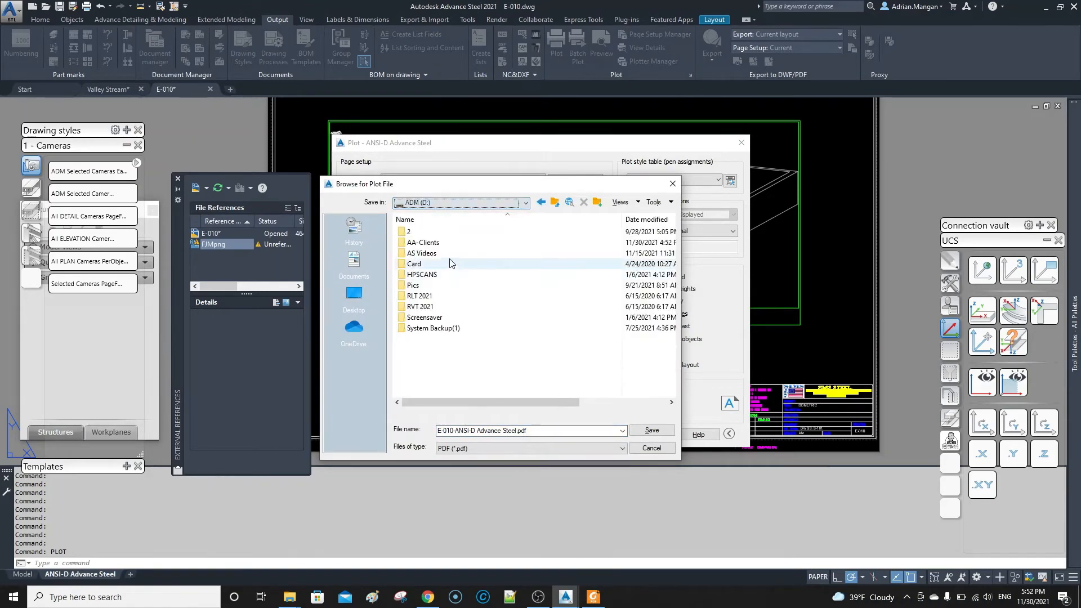
double_click(426, 242)
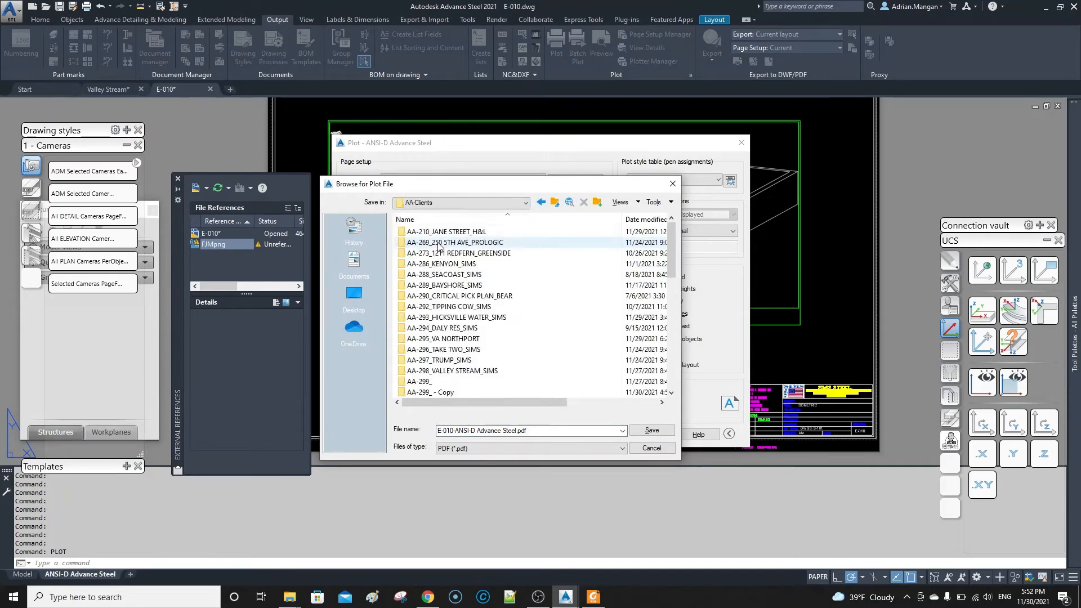
left_click(456, 370)
left_click(456, 371)
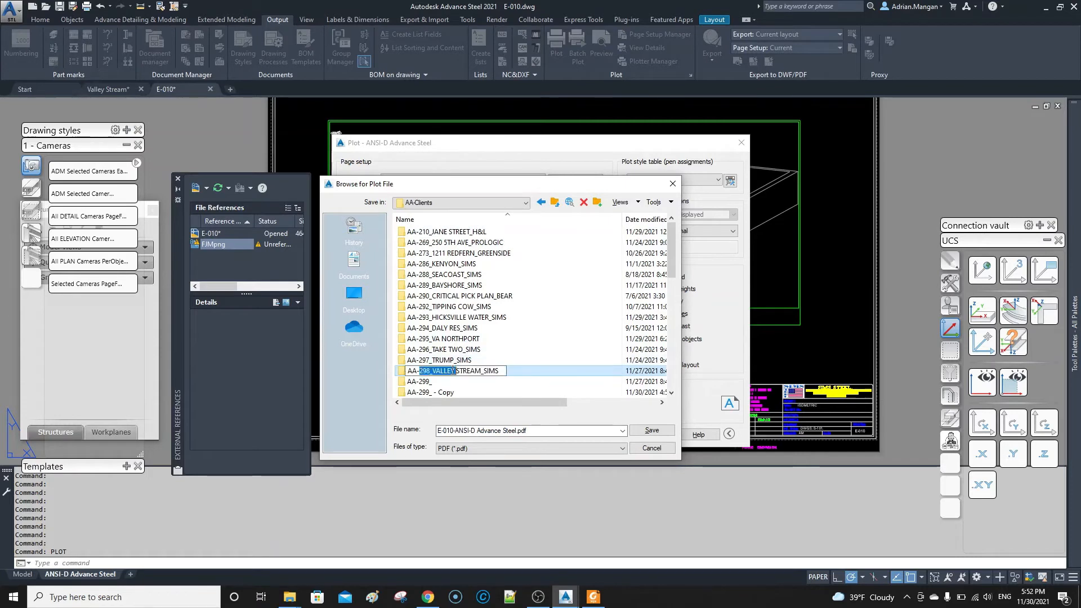
double_click(448, 371)
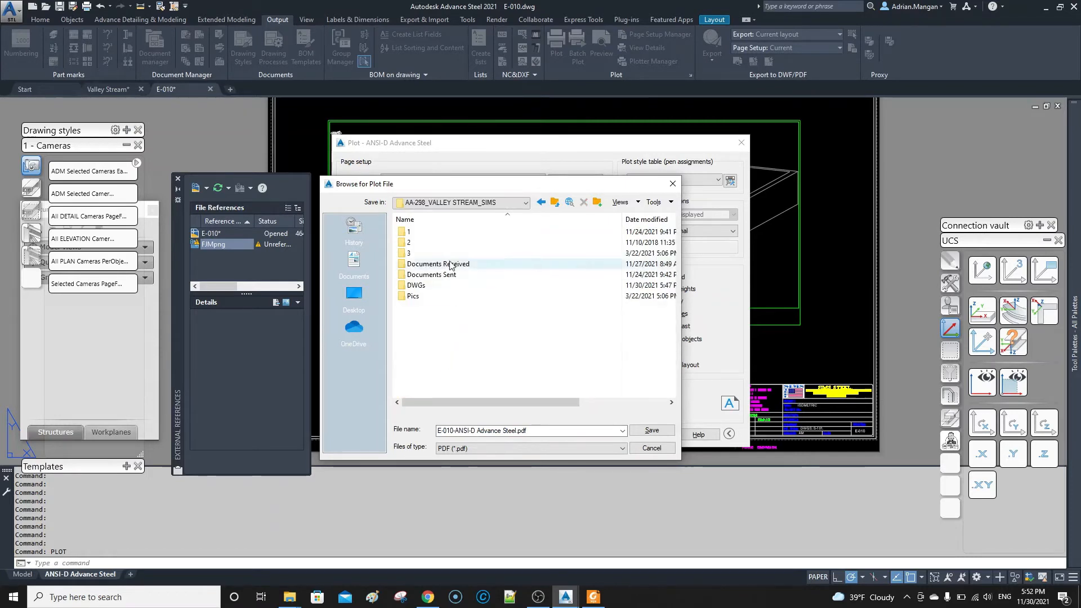
left_click(420, 221)
left_click(420, 221)
left_click(418, 231)
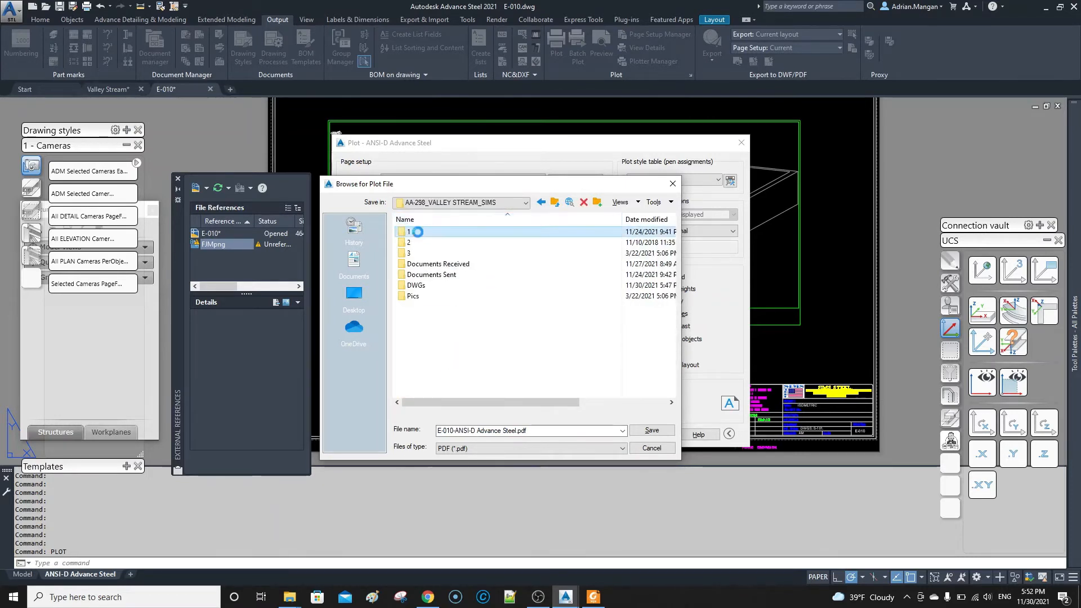
left_click(651, 431)
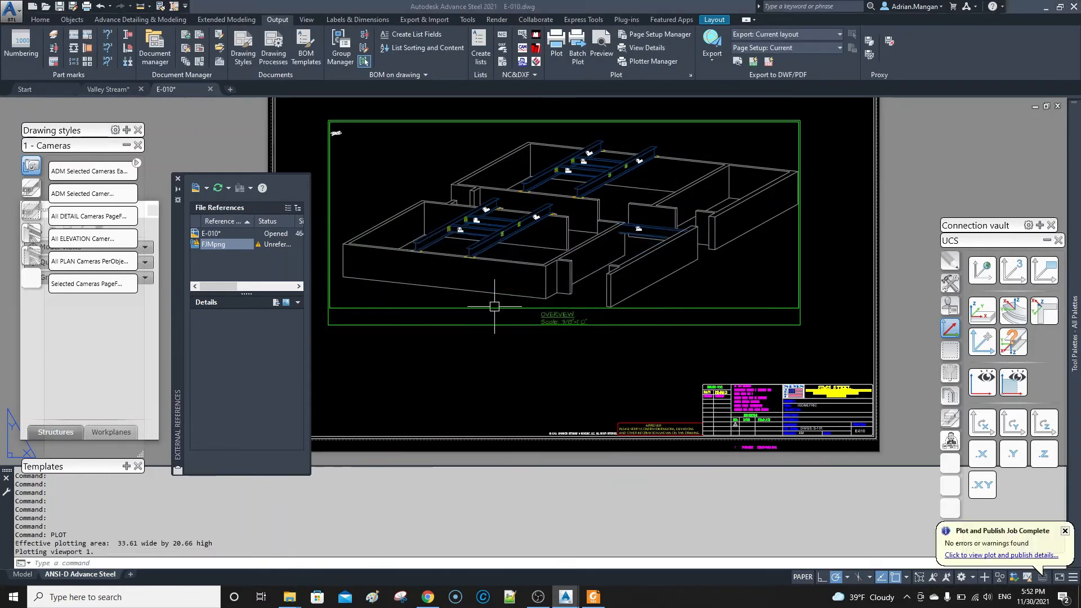
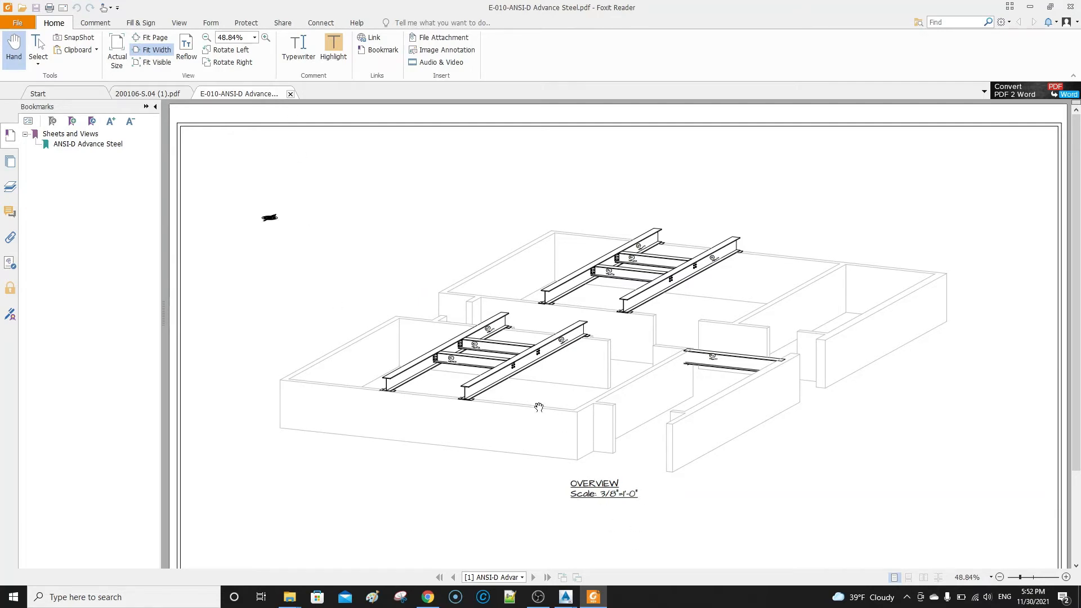
- Close the plotted PDF, minimize Foxit Reader, and return to the Valley Stream model in Advance Steel
left_click(290, 93)
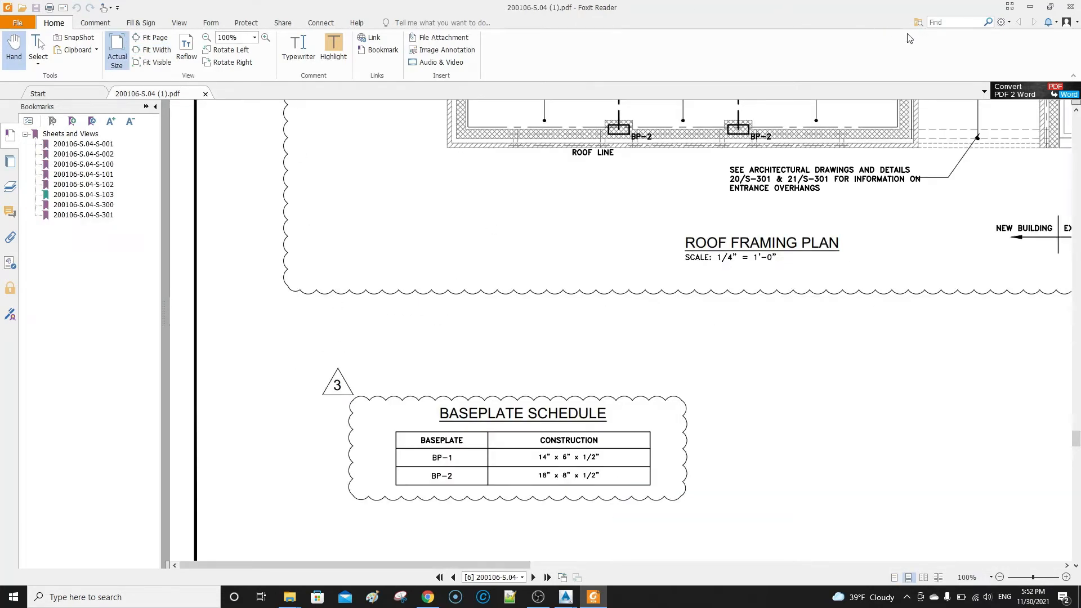
left_click(1029, 7)
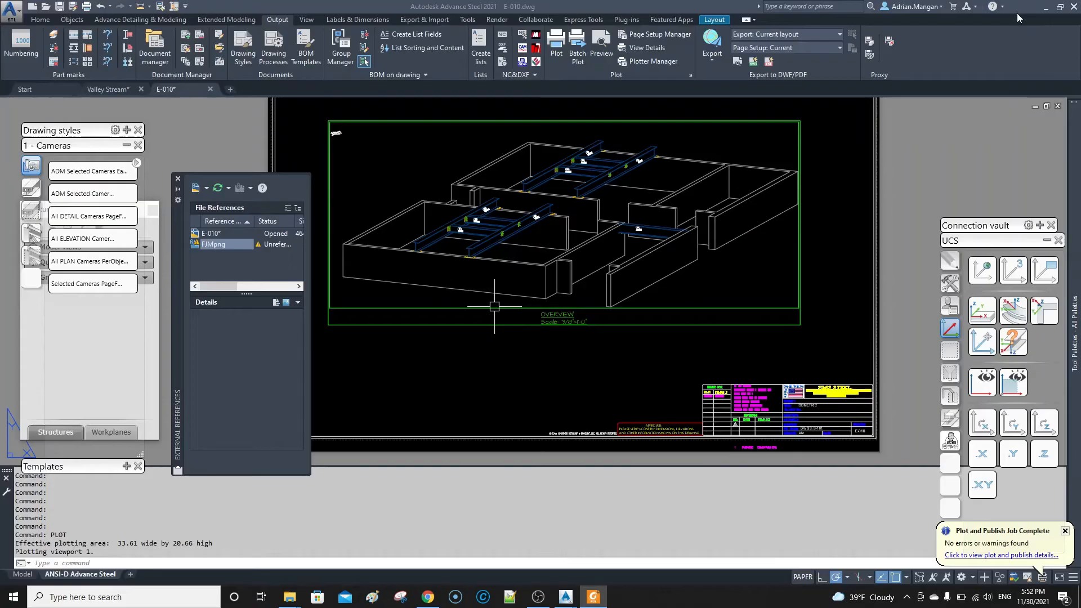
left_click(118, 90)
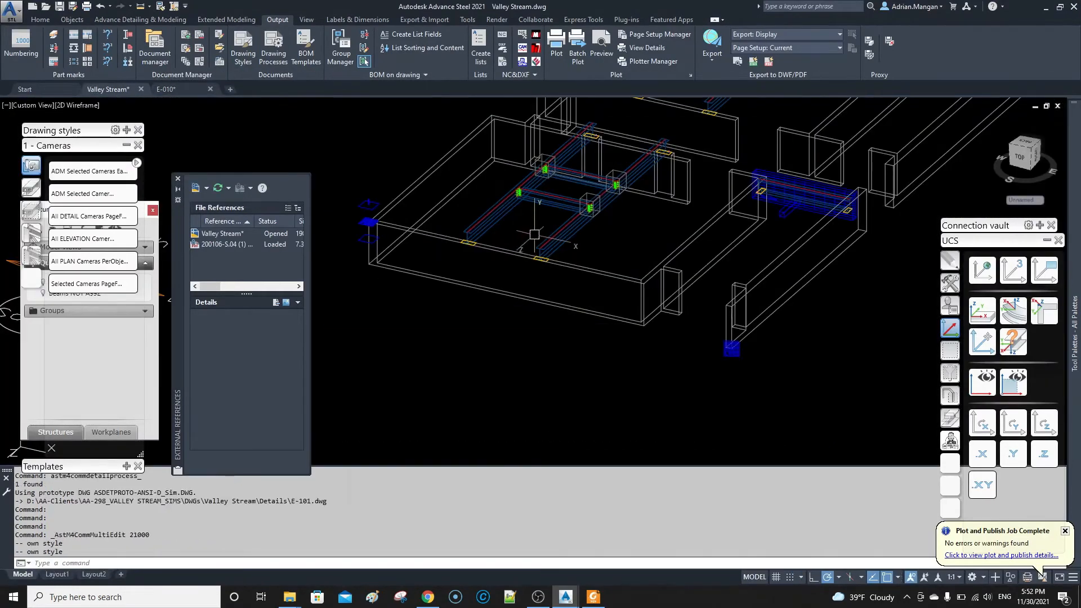
middle_click_drag(518, 223, 494, 349)
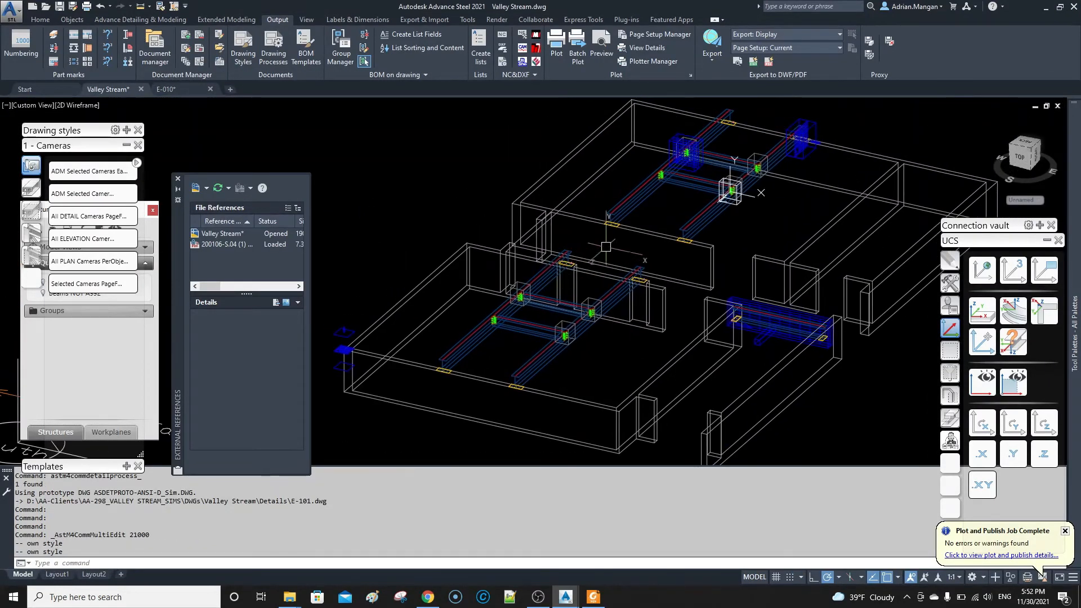
- Replace the overview camera's description with ASSHOLE as test text
middle_click_drag(746, 352, 673, 241)
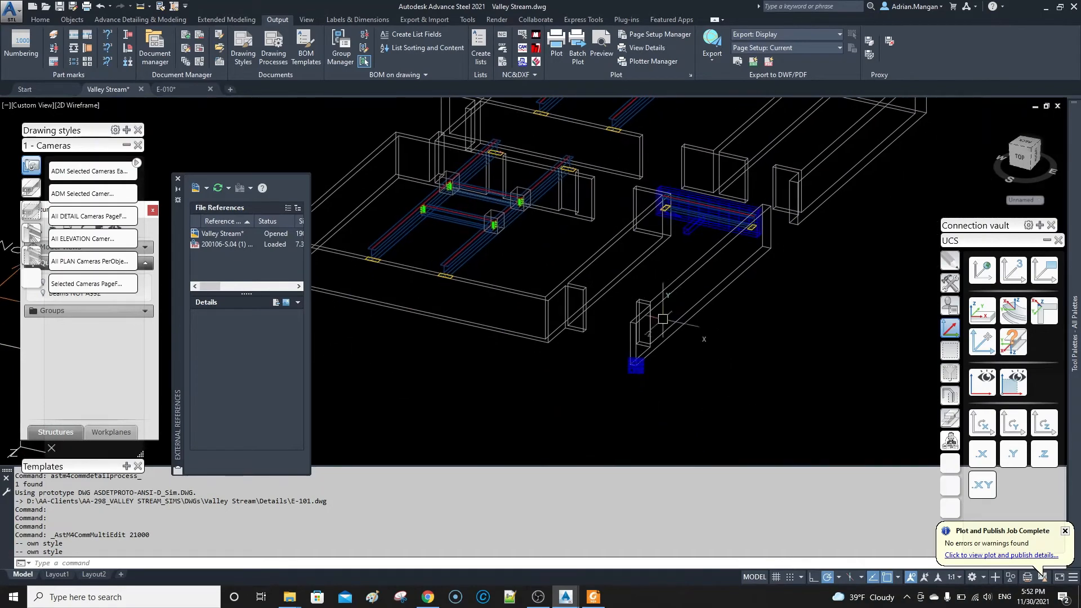
double_click(636, 367)
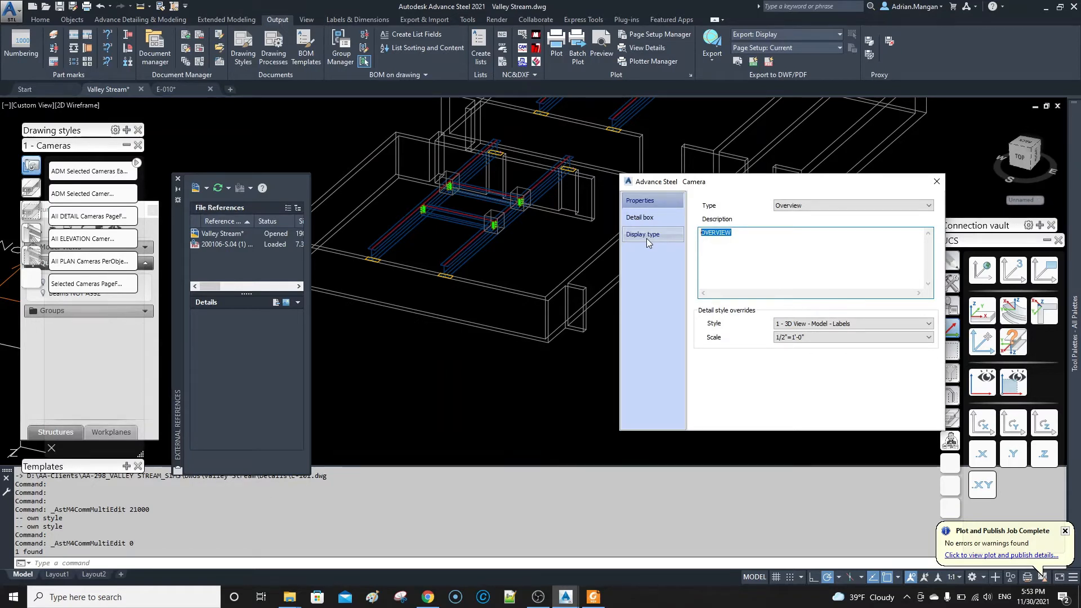
type("as")
key("BackSpace")
key("BackSpace")
type("ASSHO")
left_click(936, 182)
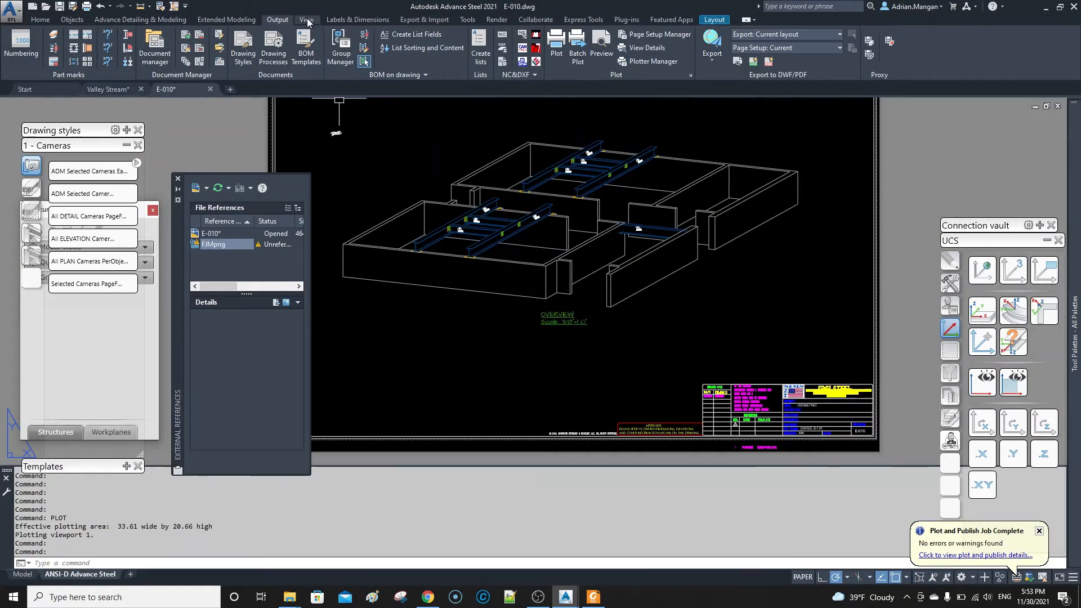
- Update the E-010 detail from the model and check the view title beneath the 3D overview
left_click(357, 19)
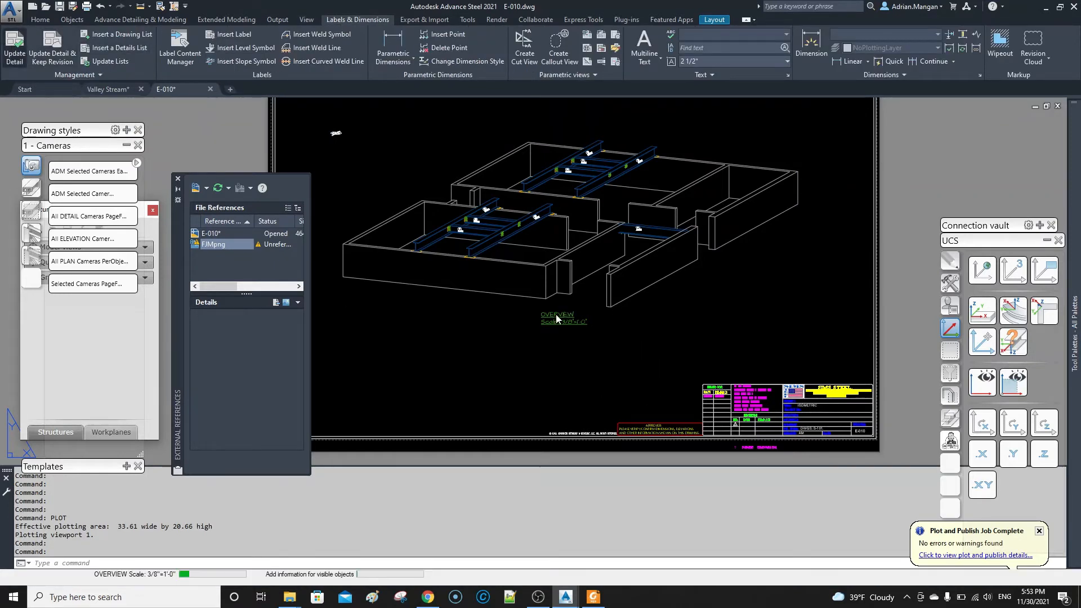
scroll(555, 307, "up", 6)
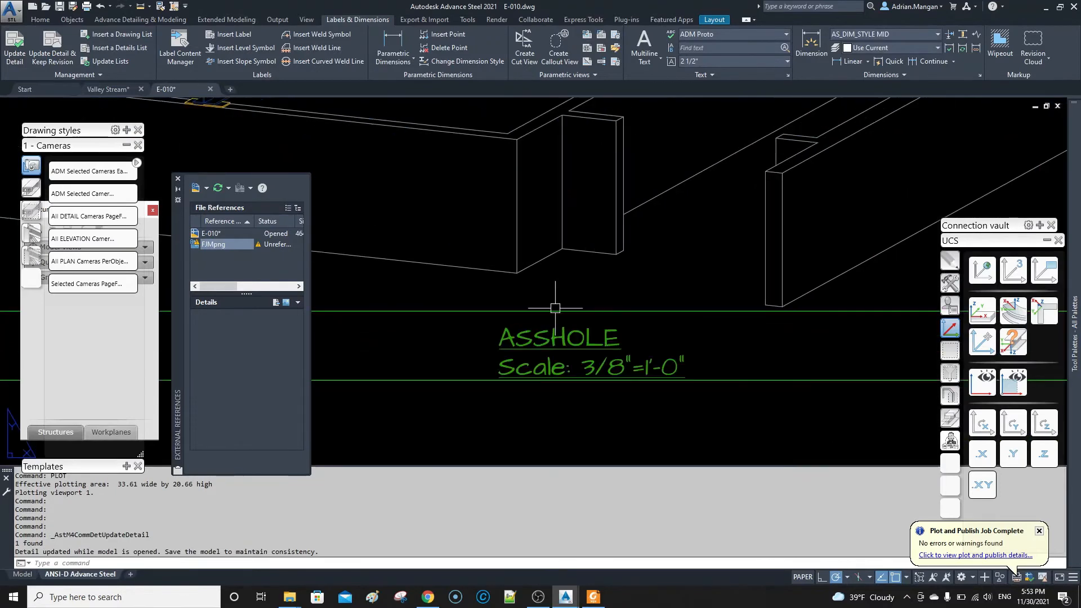
scroll(555, 315, "down", 6)
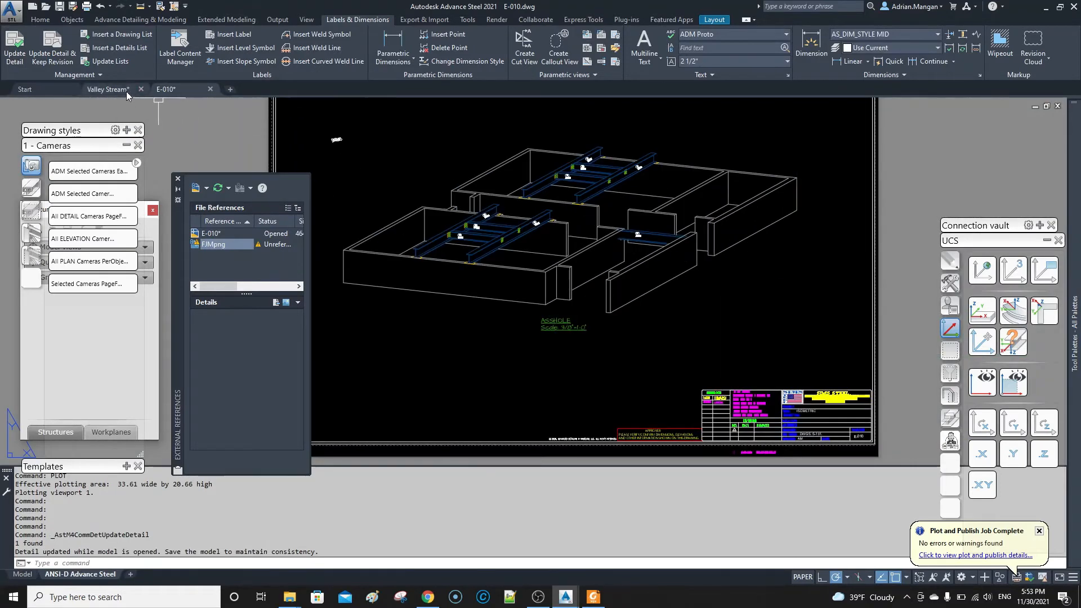
- Return to the Valley Stream model and set the overview camera's description to OVERVIEW
left_click(107, 89)
left_click(635, 365)
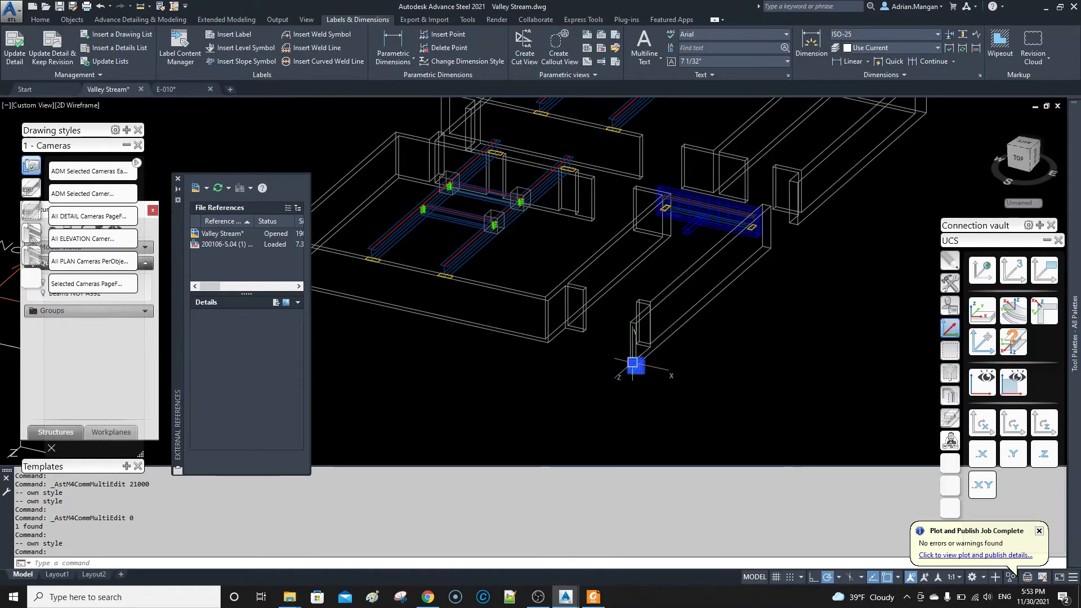
double_click(635, 365)
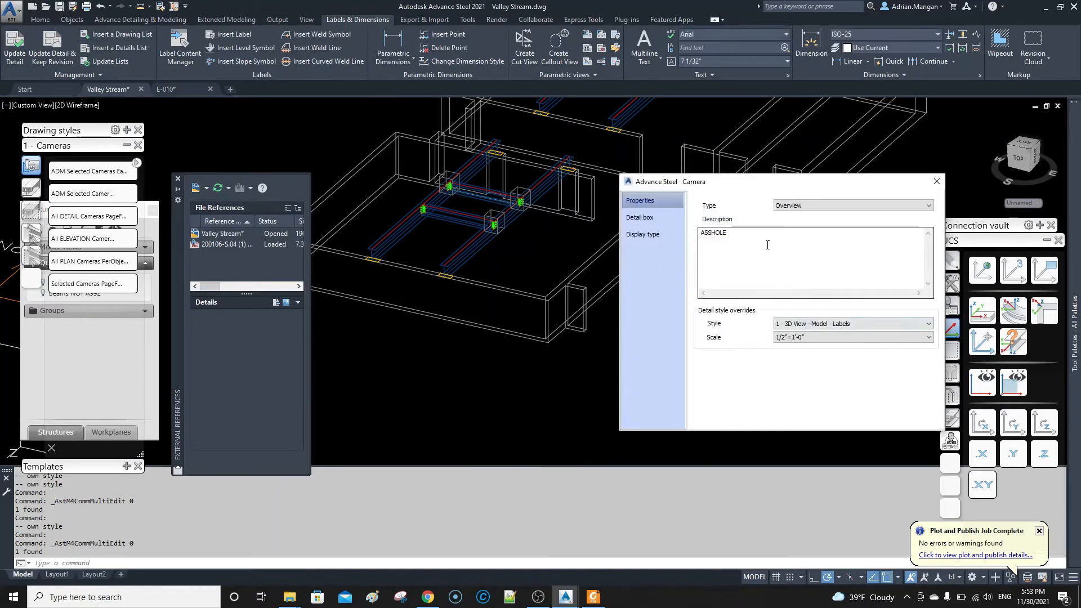
type("O")
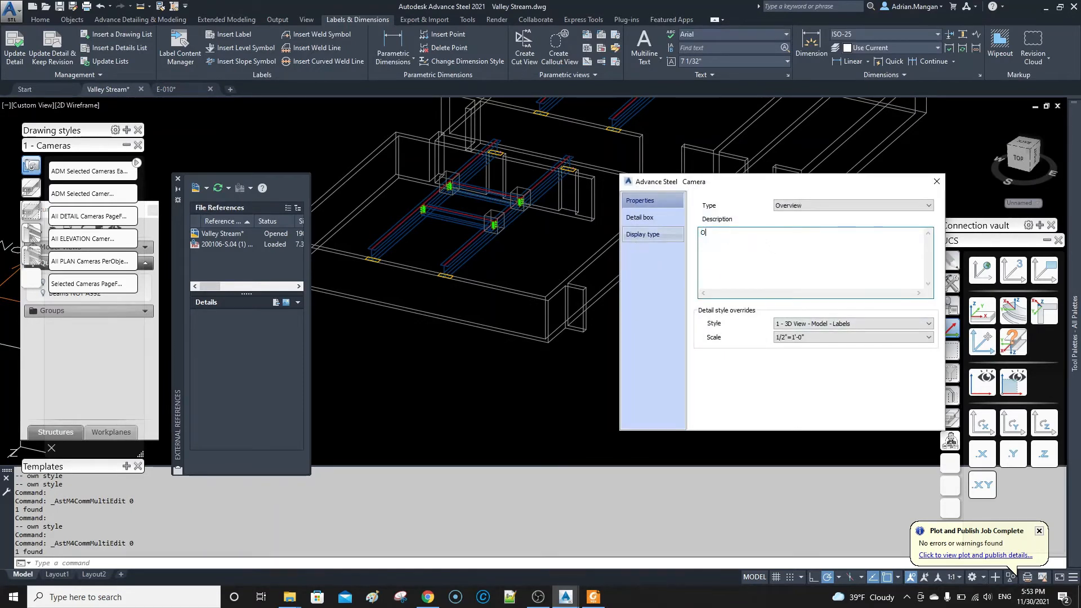
type("VERVIEW")
left_click(937, 181)
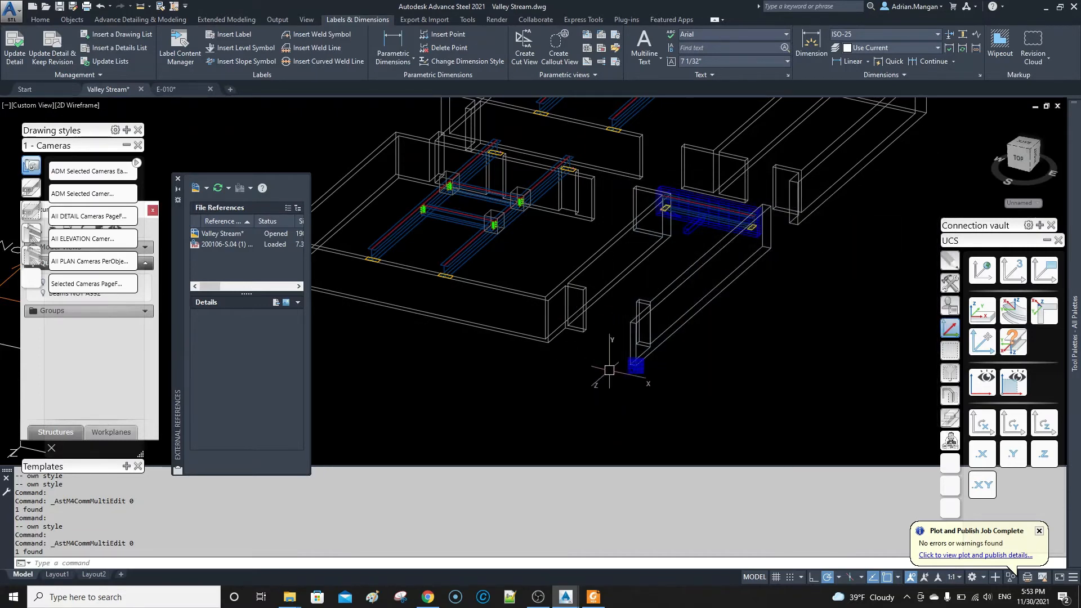
- Check the view title and overall layout of the overview on sheet E-010
left_click(191, 93)
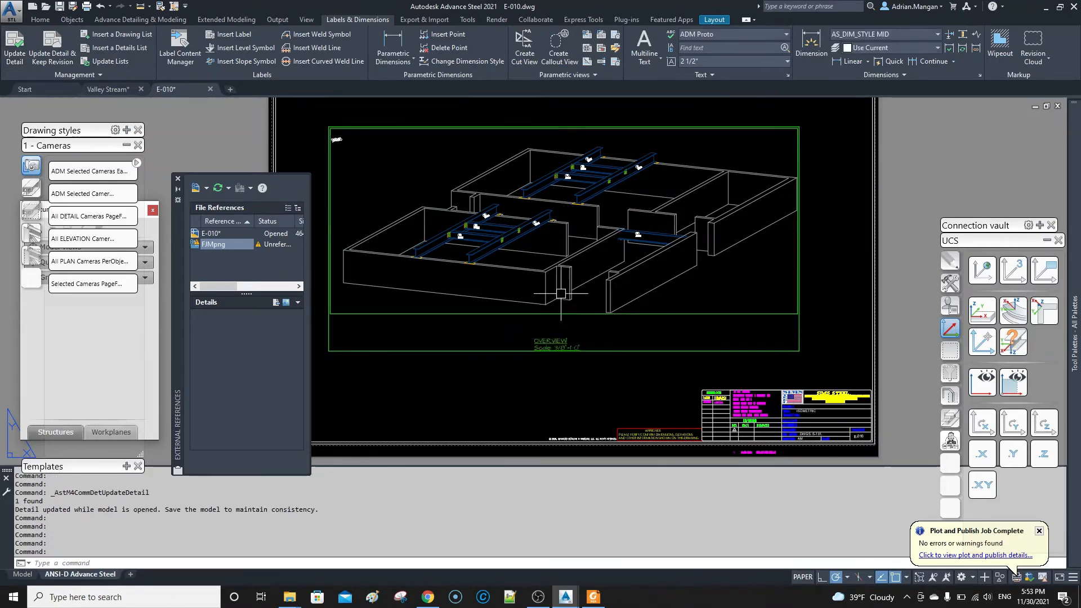
scroll(540, 326, "down", 5)
scroll(515, 265, "up", 3)
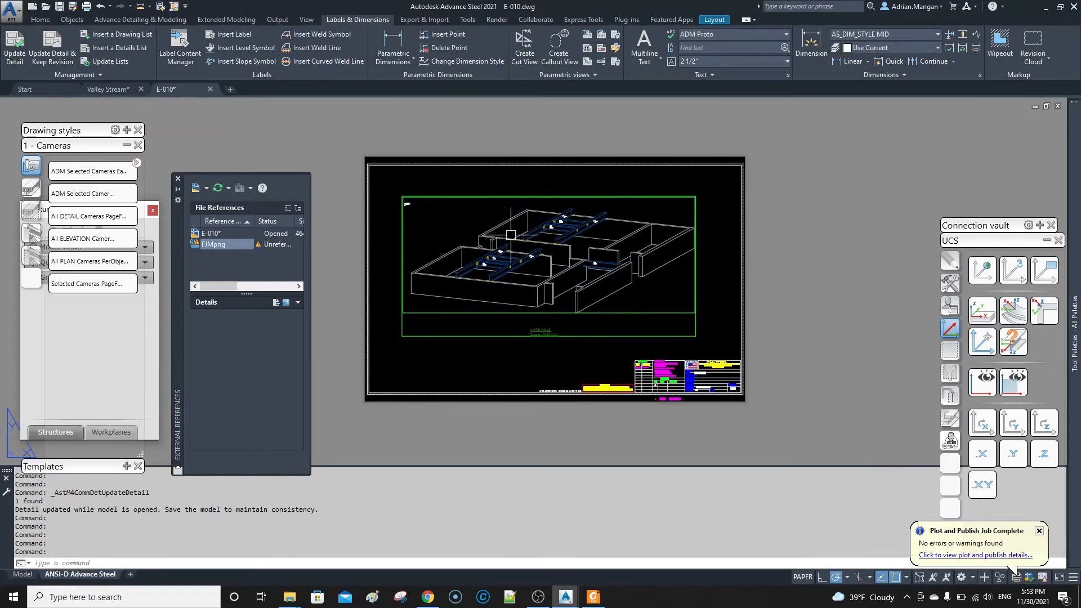
- Return to the Valley Stream model, select the stacked cameras at the outer wall corner, and review the commands available for them
left_click(108, 89)
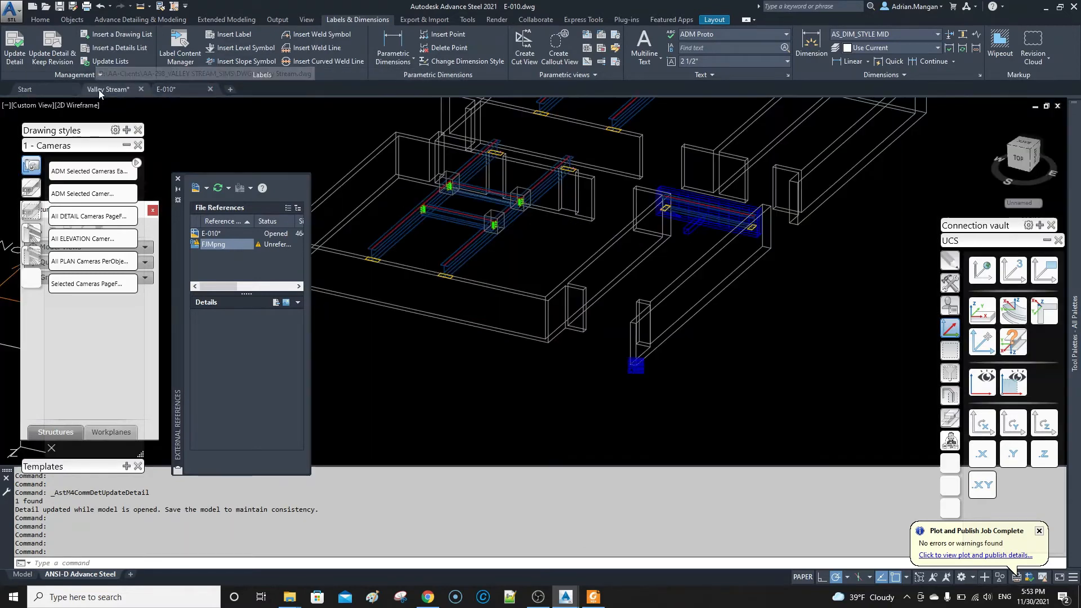
left_click(536, 241)
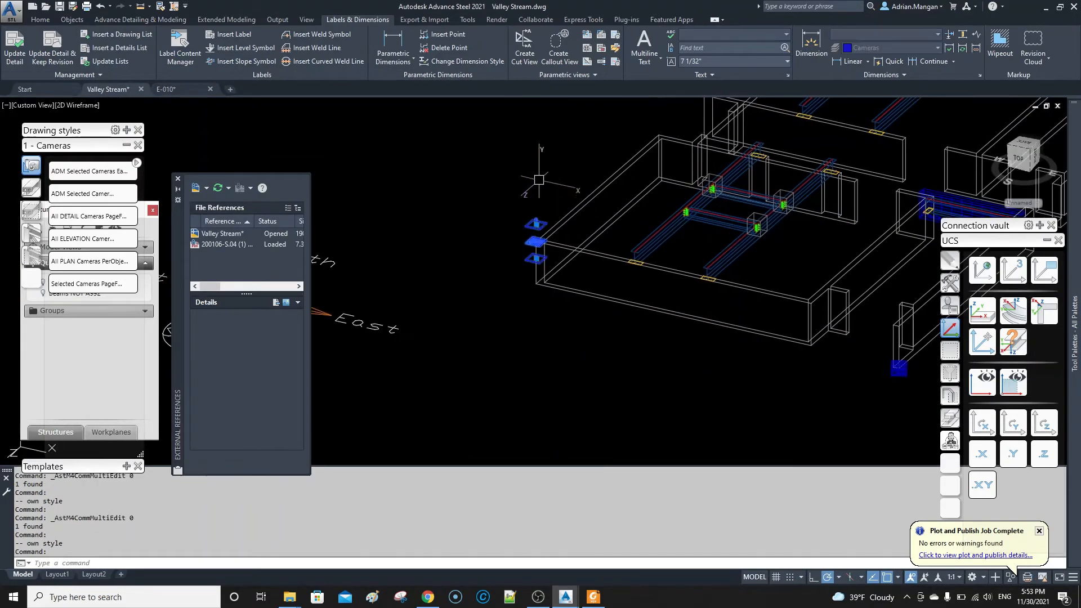
right_click(552, 176)
mouse_move(596, 325)
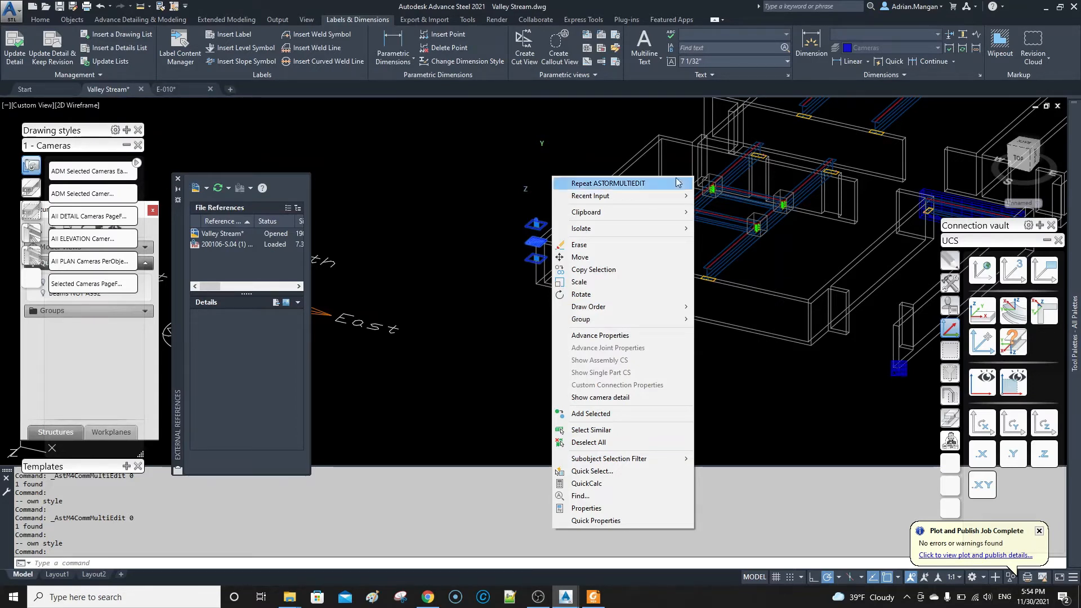
left_click(497, 131)
key("Escape")
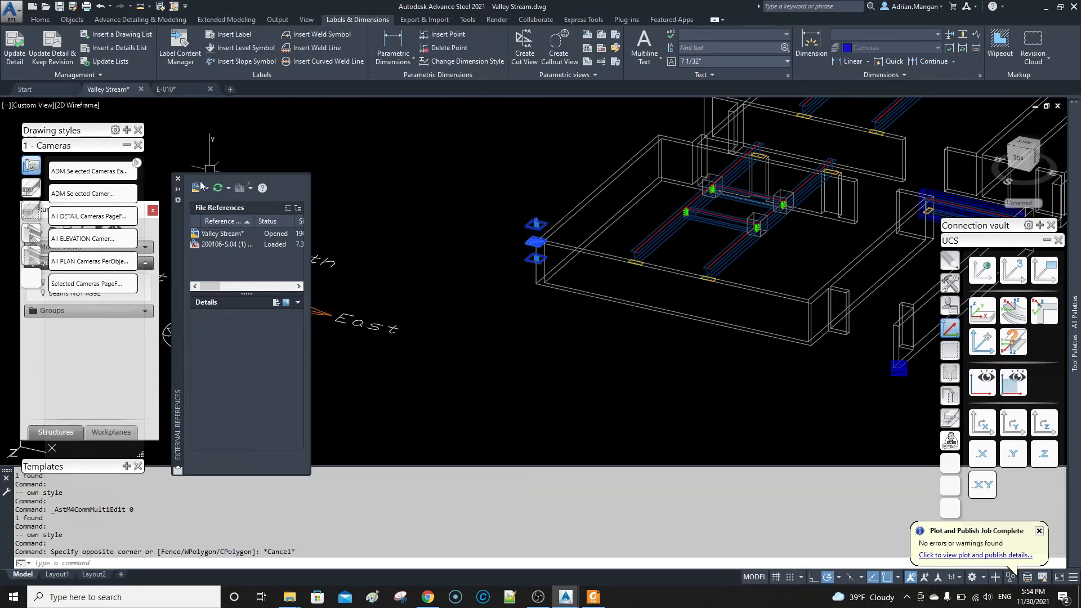
- Repath the 200106-S.04 (1) PDF reference to the same-named file in AA-Clients\AA-298_VALLEY STREAM_SIMS\Documents Received\Original
left_click(231, 249)
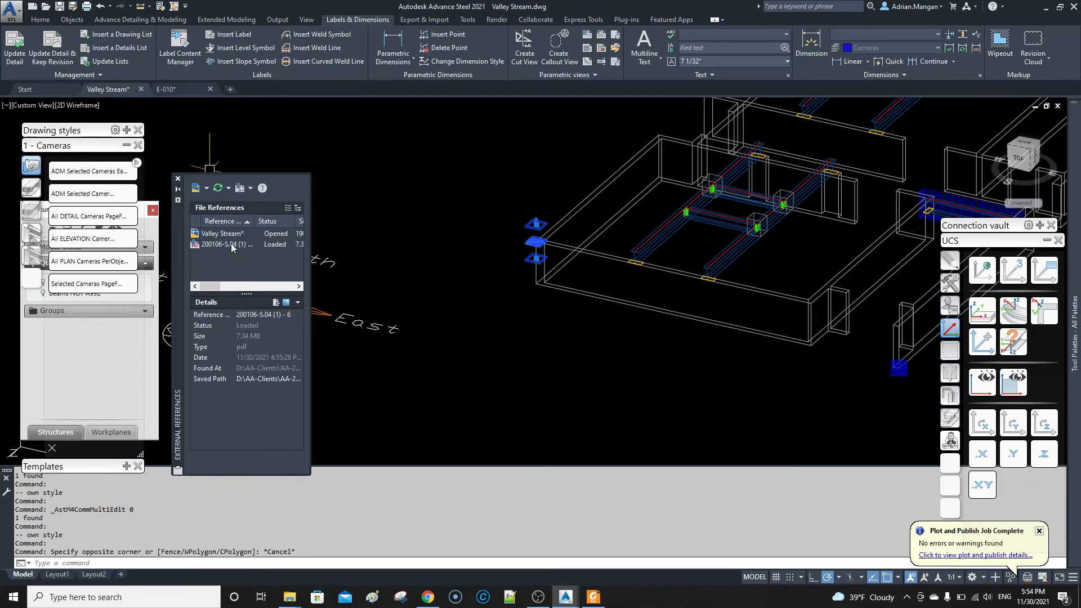
right_click(232, 244)
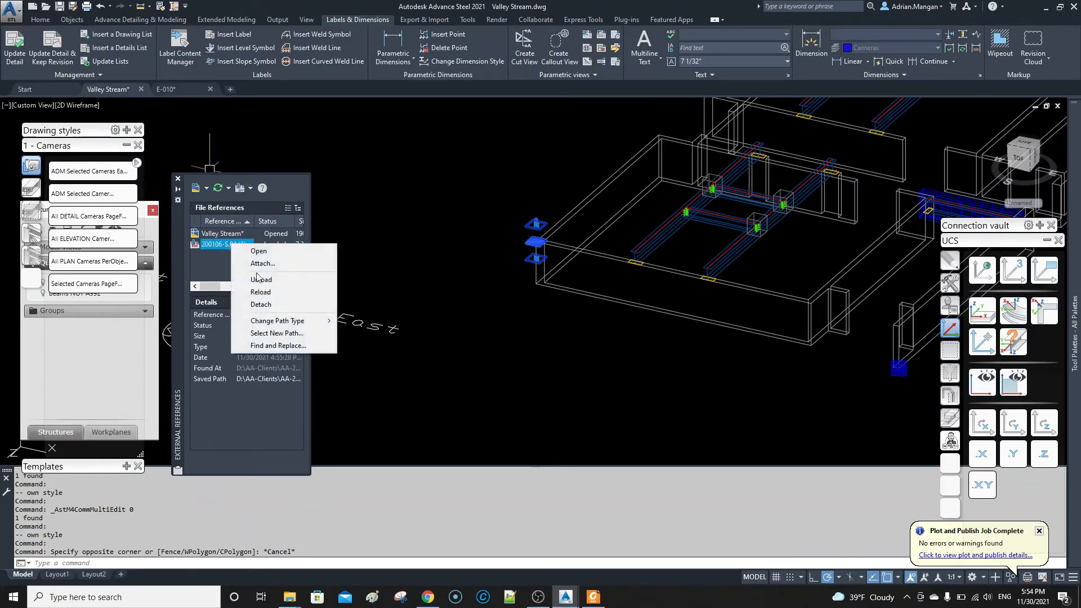
left_click(280, 333)
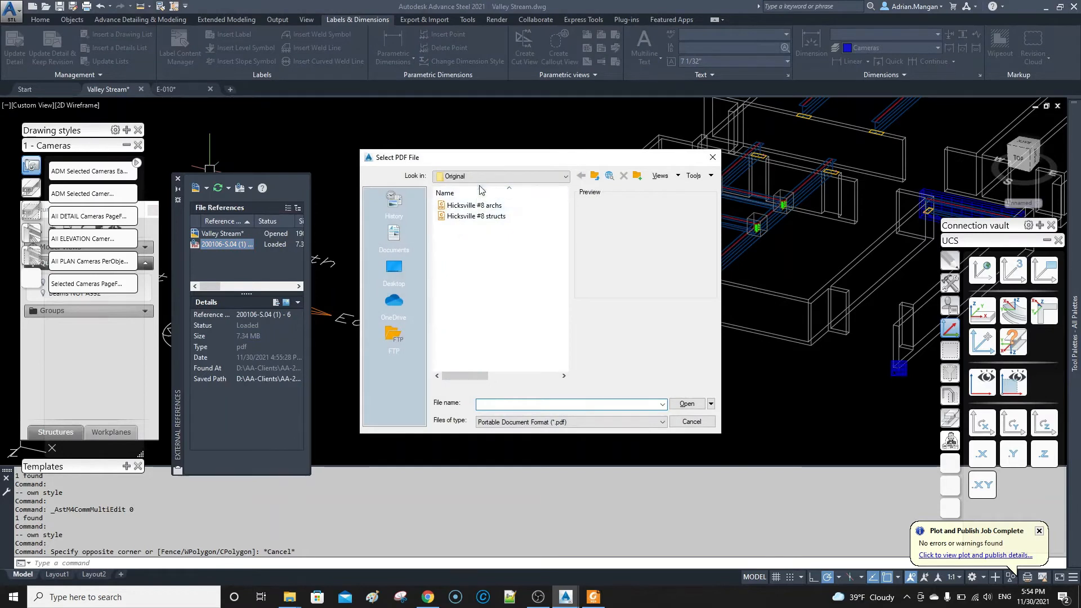
left_click(473, 176)
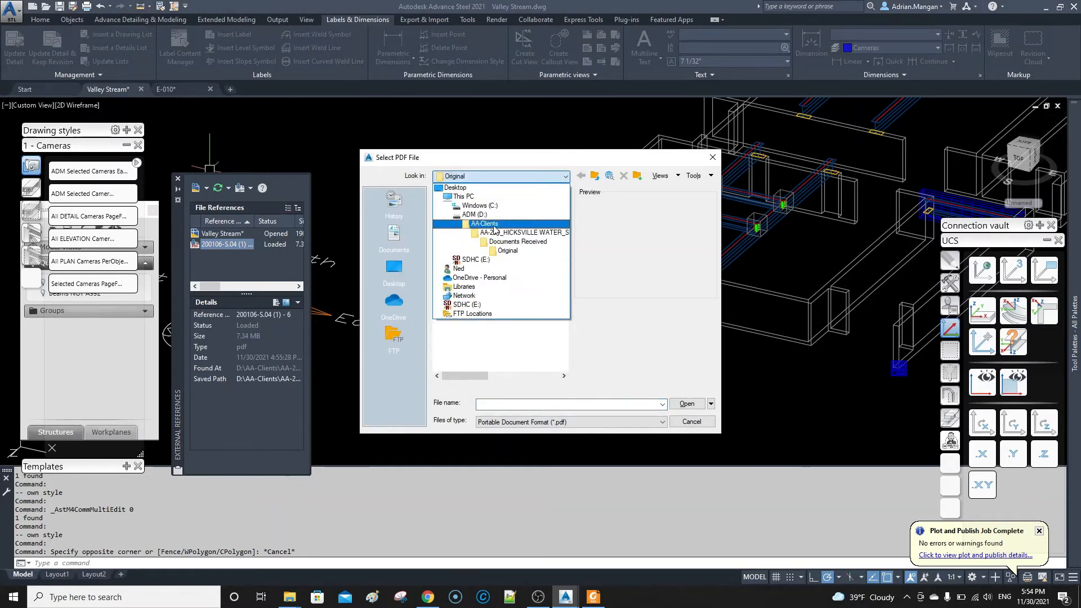
left_click(486, 242)
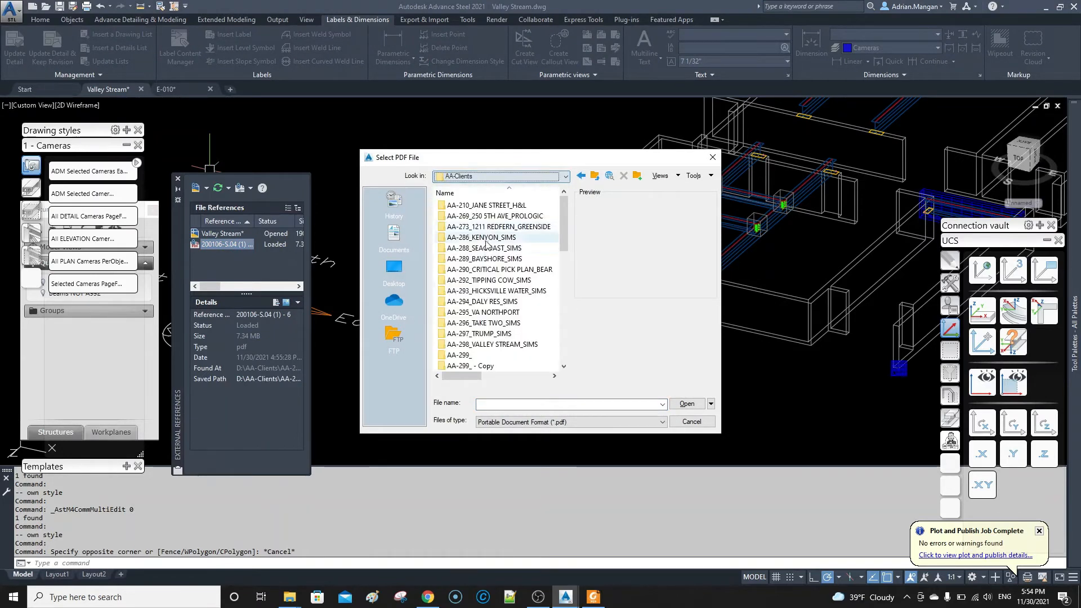
double_click(493, 343)
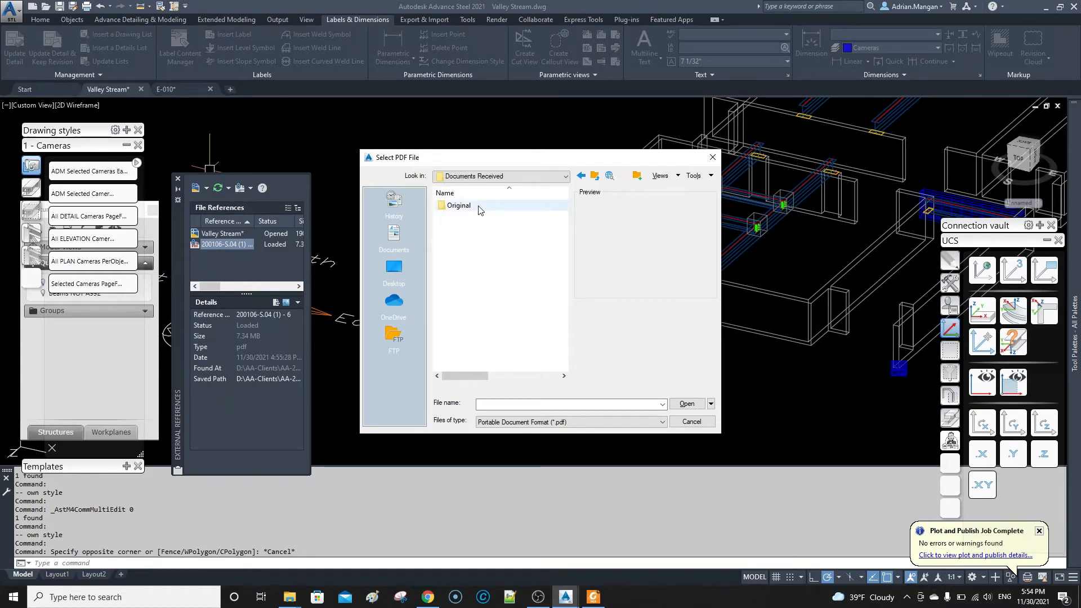
double_click(477, 206)
left_click(477, 206)
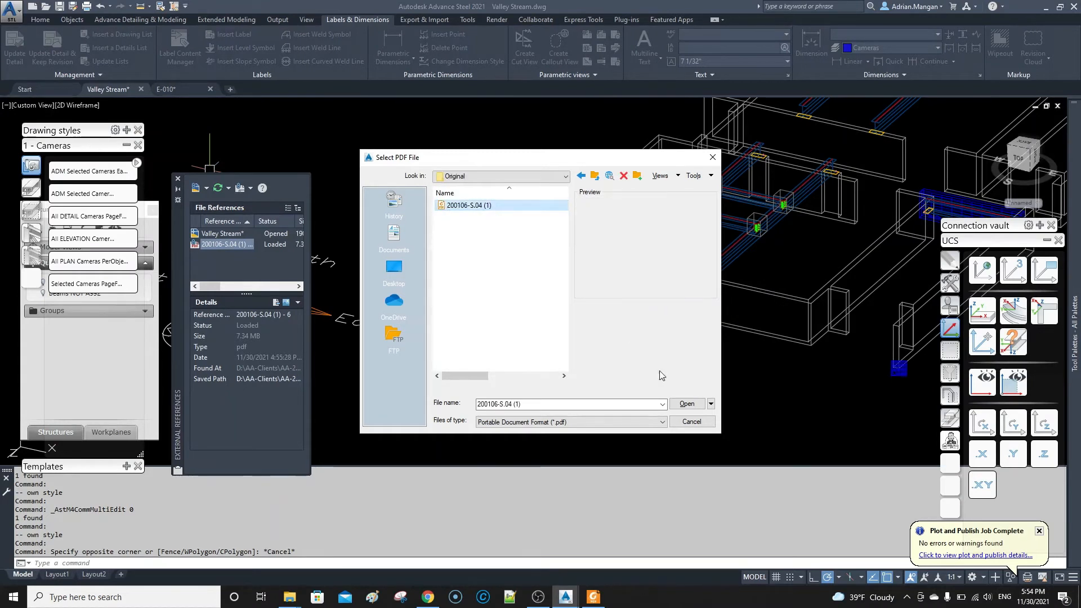
left_click(686, 404)
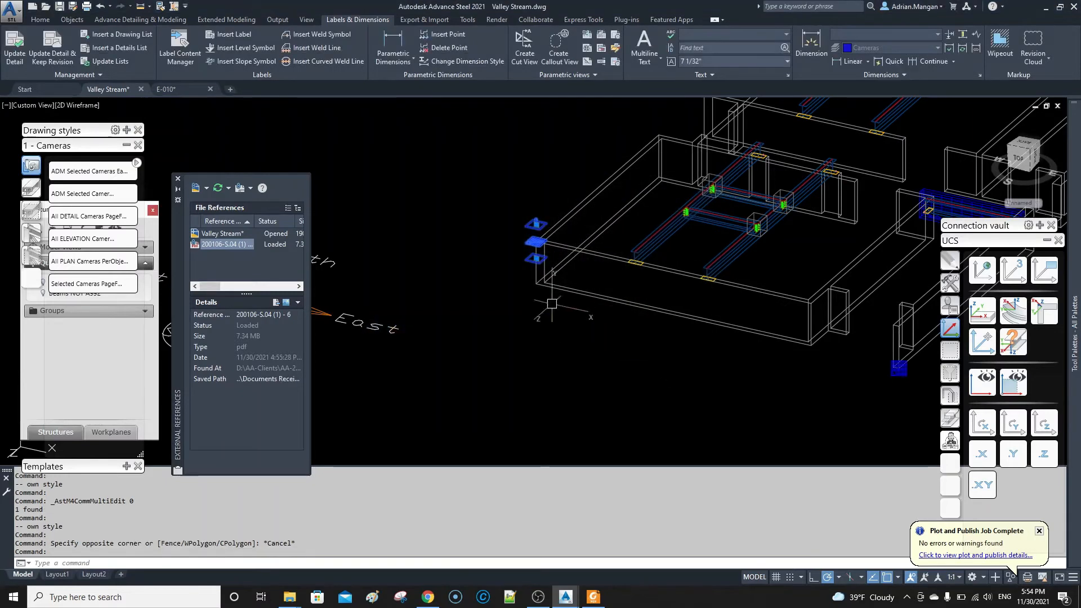
- Turn on the PDF layer in the model
scroll(463, 276, "down", 2)
middle_click_drag(463, 276, 445, 278)
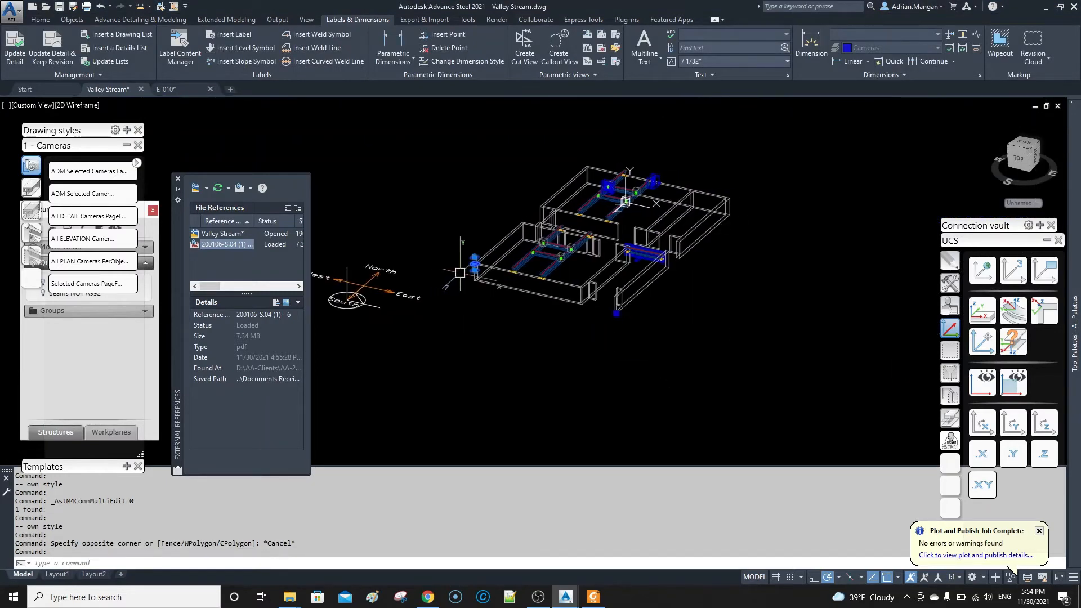
scroll(457, 272, "up", 3)
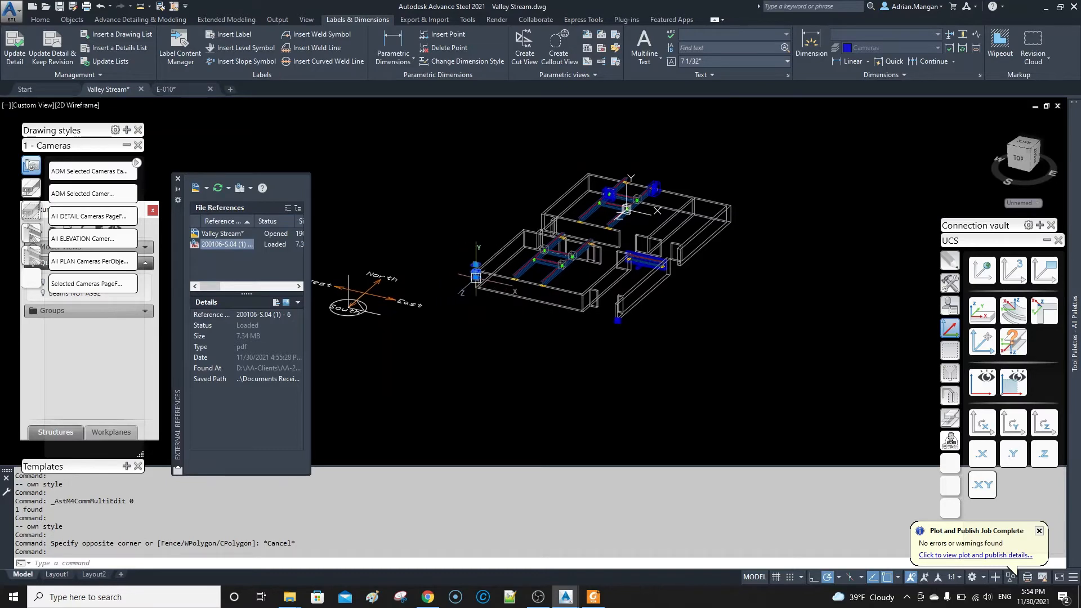
left_click(52, 20)
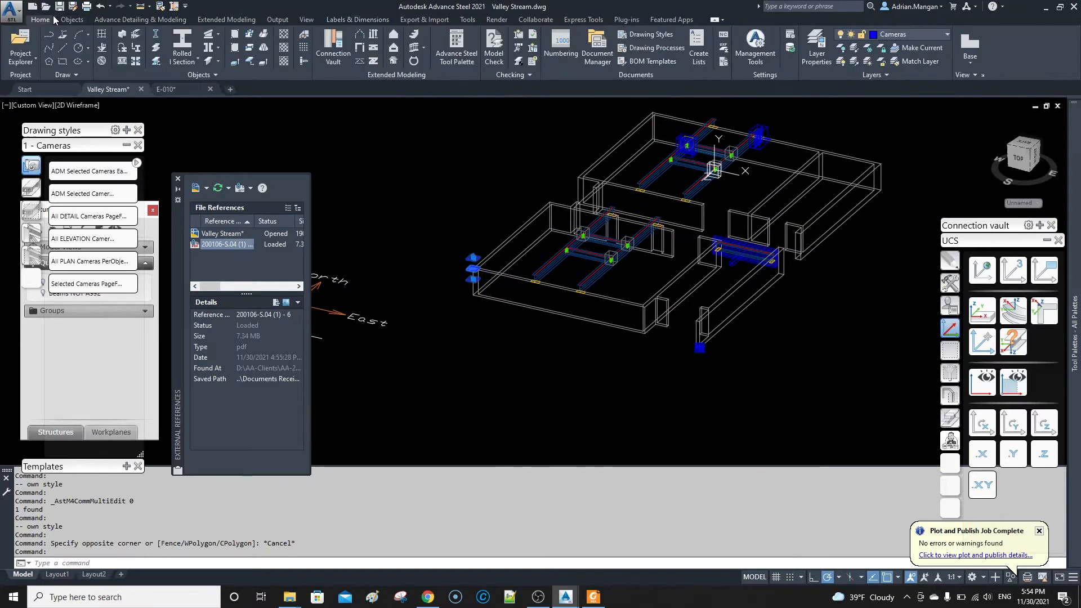
left_click(945, 35)
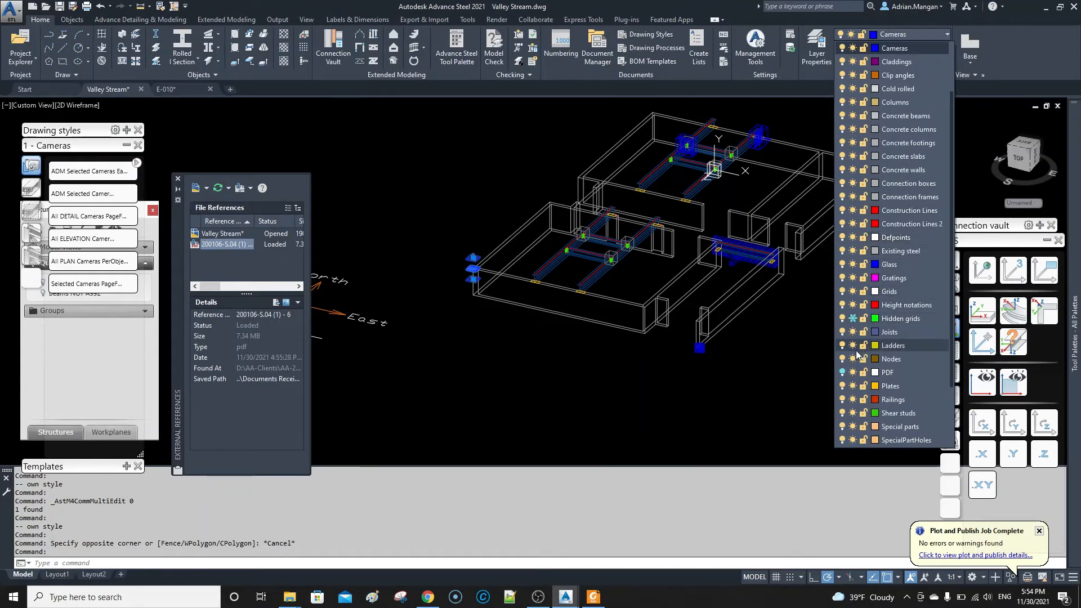
left_click(842, 372)
- Enable Show Underlay for the structural PDF so its drawing content displays around the model, and clear the selection
scroll(636, 231, "down", 4)
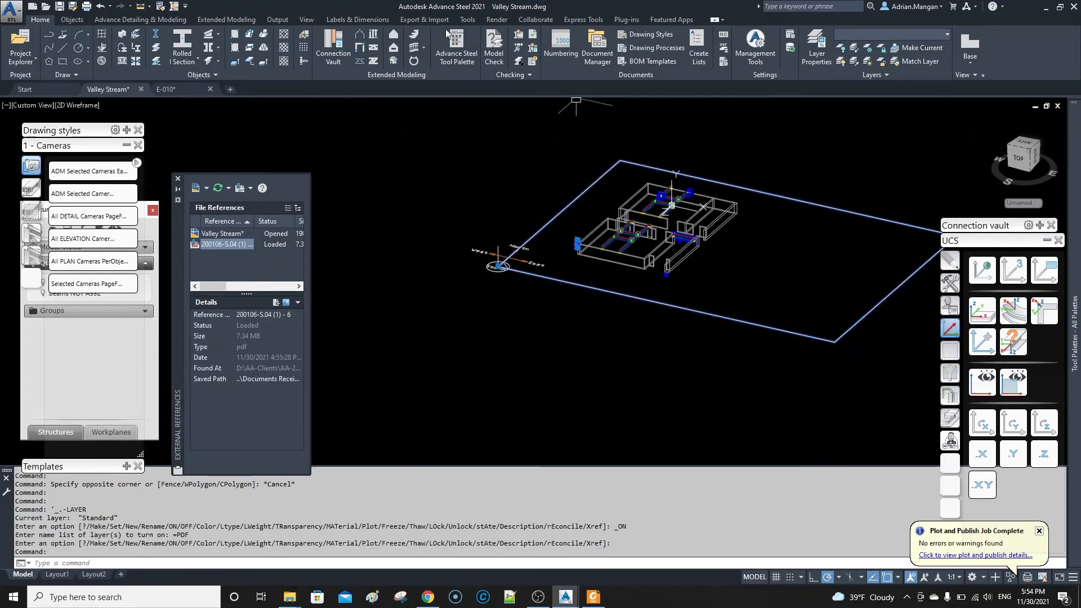
middle_click_drag(787, 201, 614, 188)
key("Escape")
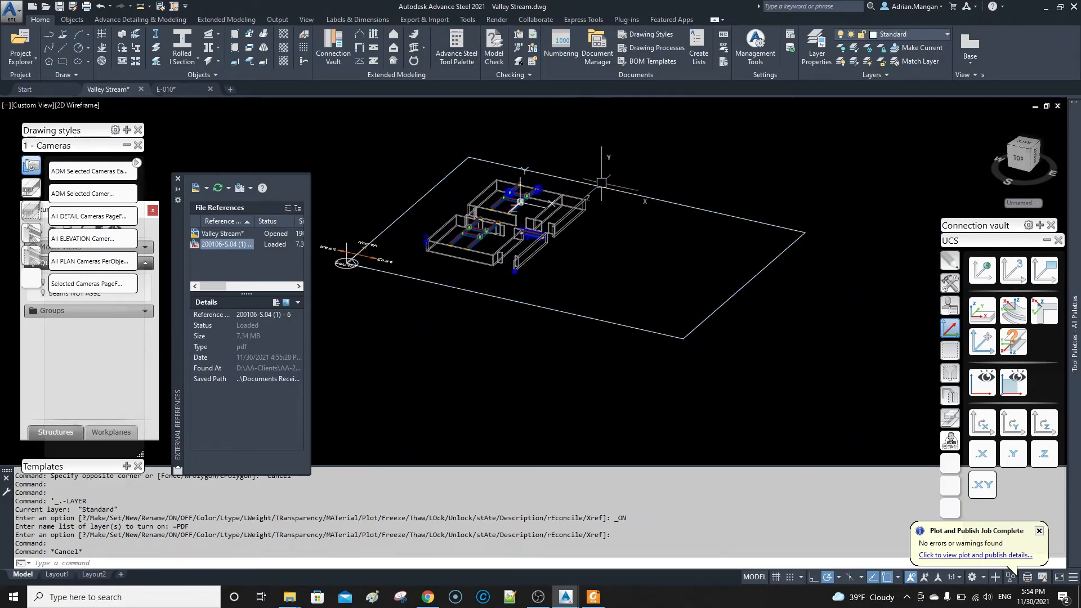
double_click(614, 189)
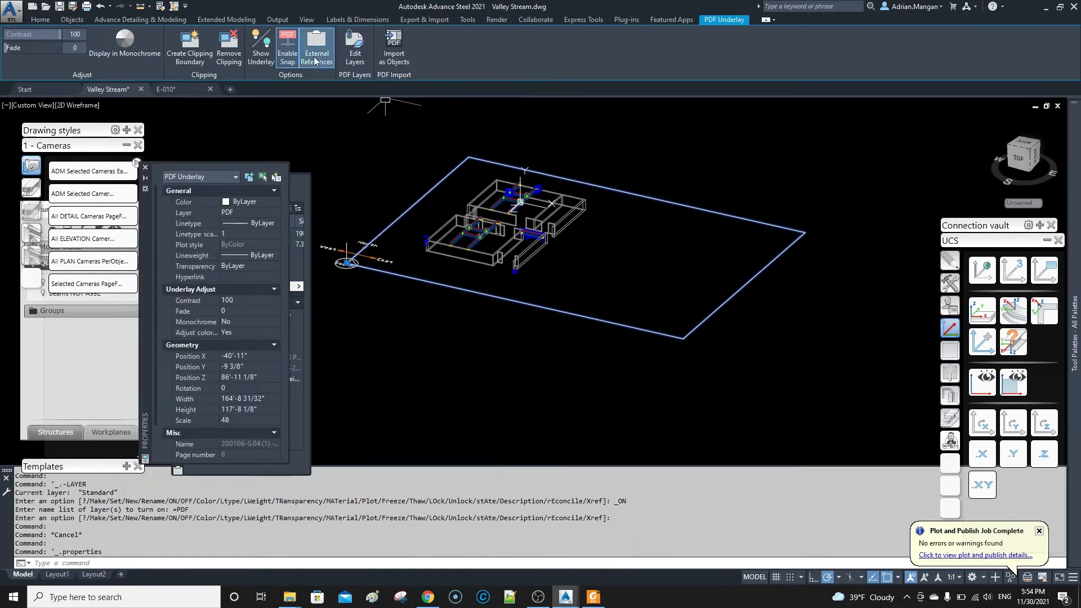
left_click(262, 54)
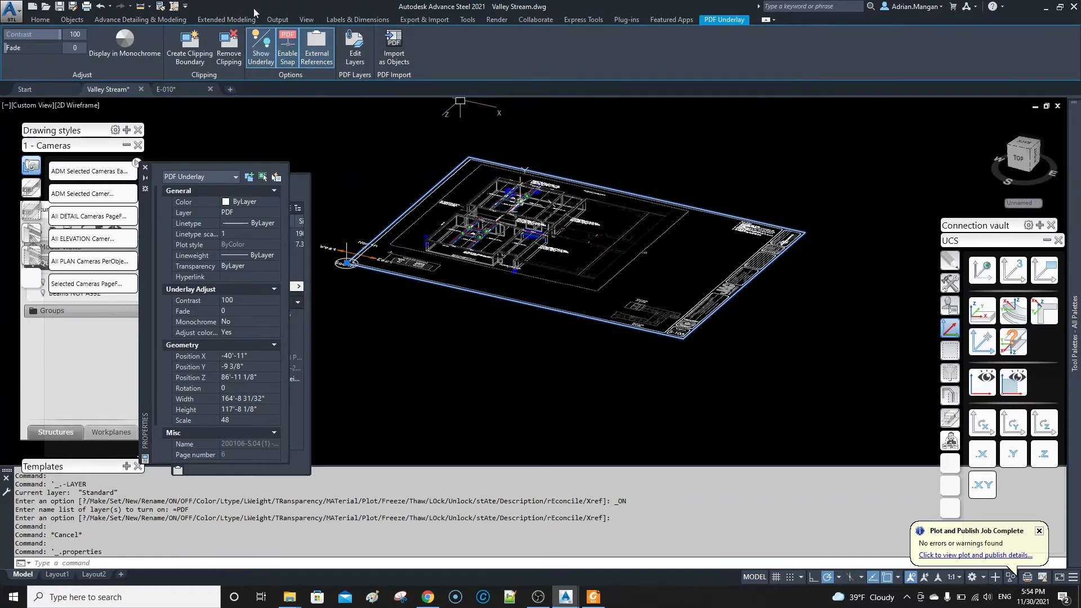
key("Escape")
- Select the PDF underlay to identify its layer and turn the PDF layer off
left_click(659, 197)
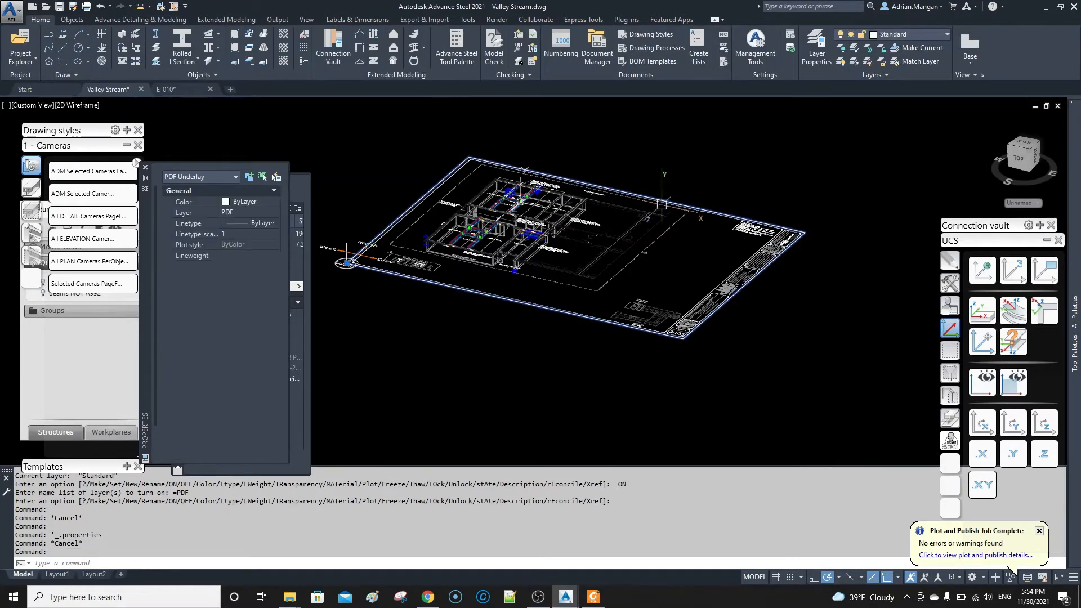
left_click(41, 20)
left_click(913, 38)
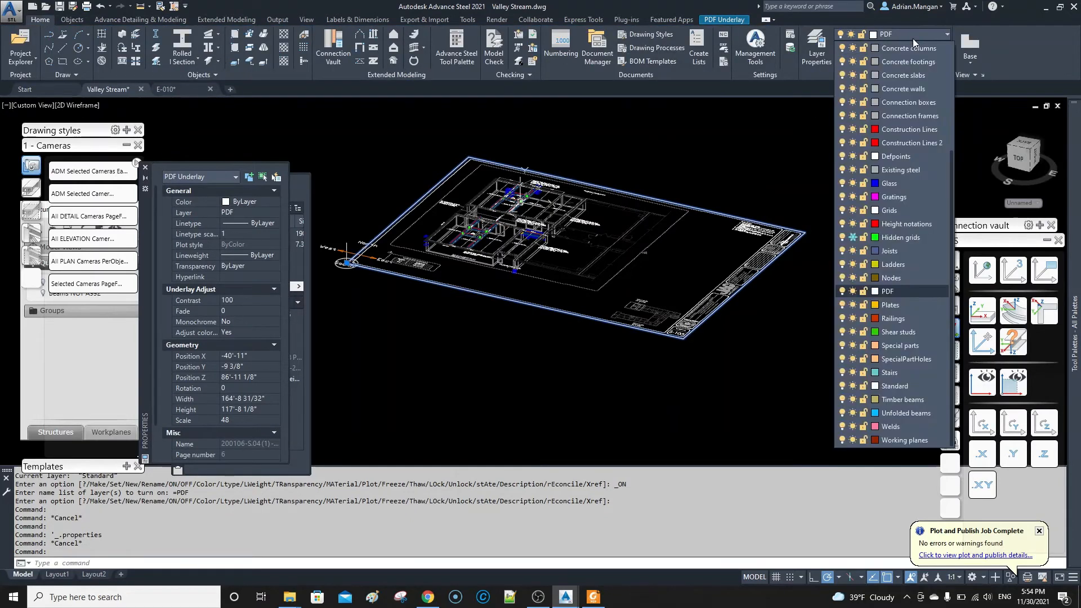
left_click(842, 291)
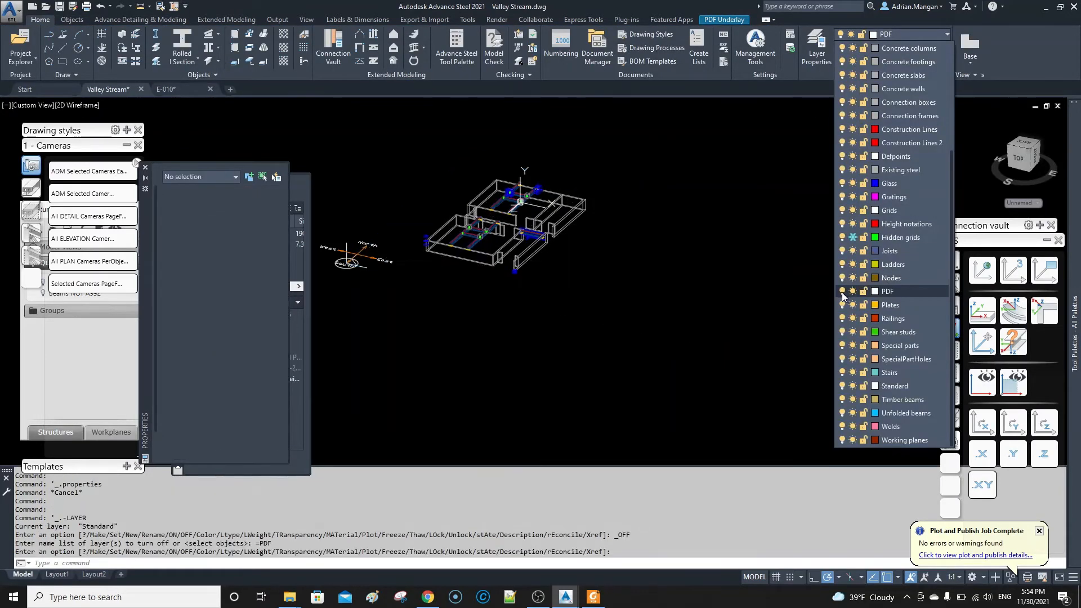
- Toggle the PDF layer on and back off, and show the detail of the camera at the outer wall corner
left_click(841, 292)
left_click(841, 292)
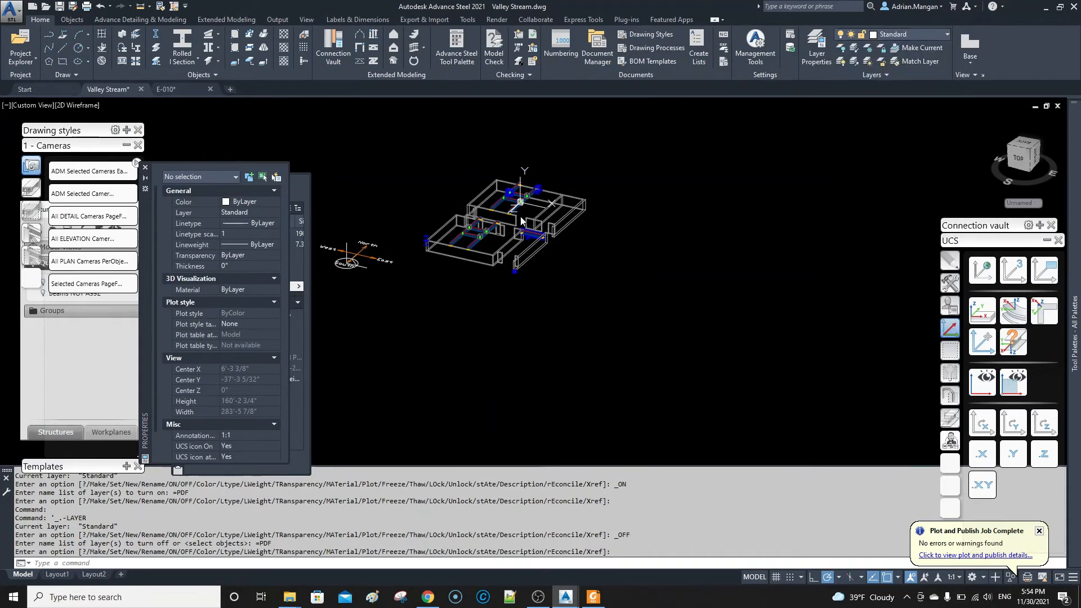
scroll(497, 211, "up", 2)
middle_click_drag(496, 211, 577, 195, "shift")
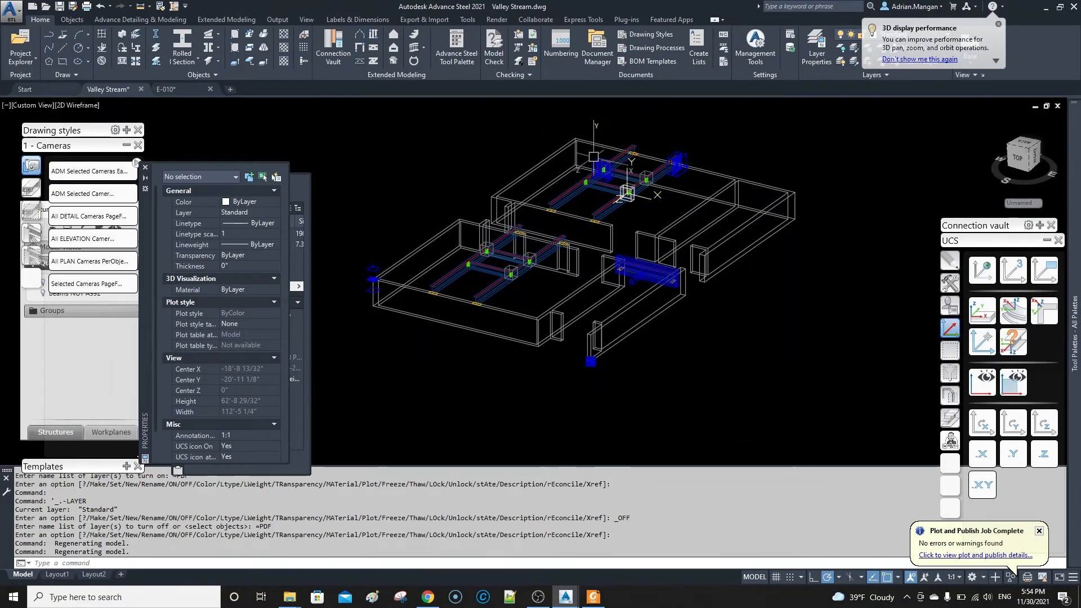
left_click(375, 269)
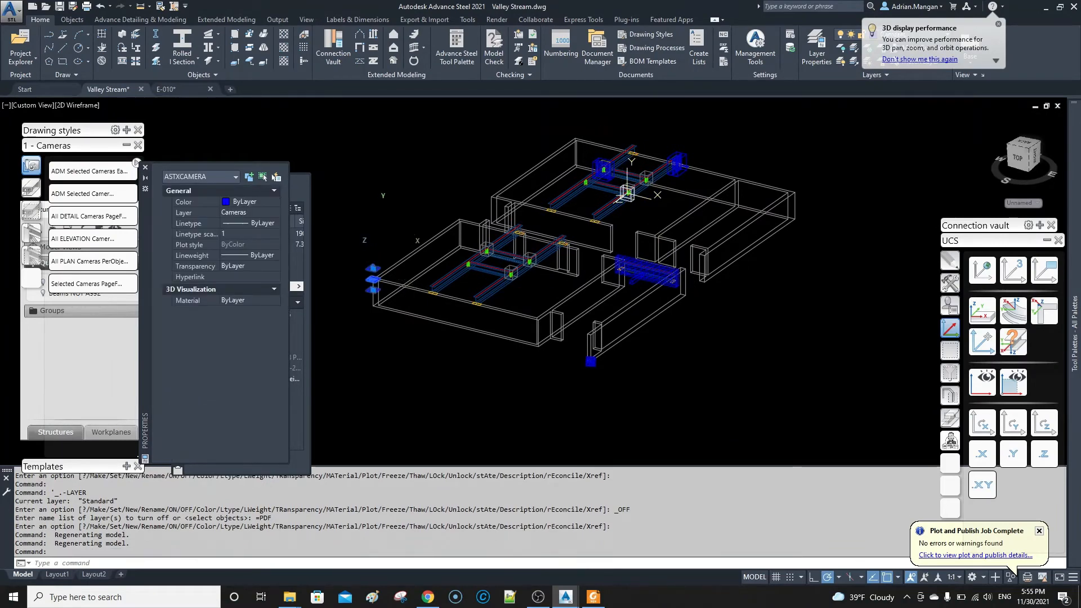
right_click(381, 228)
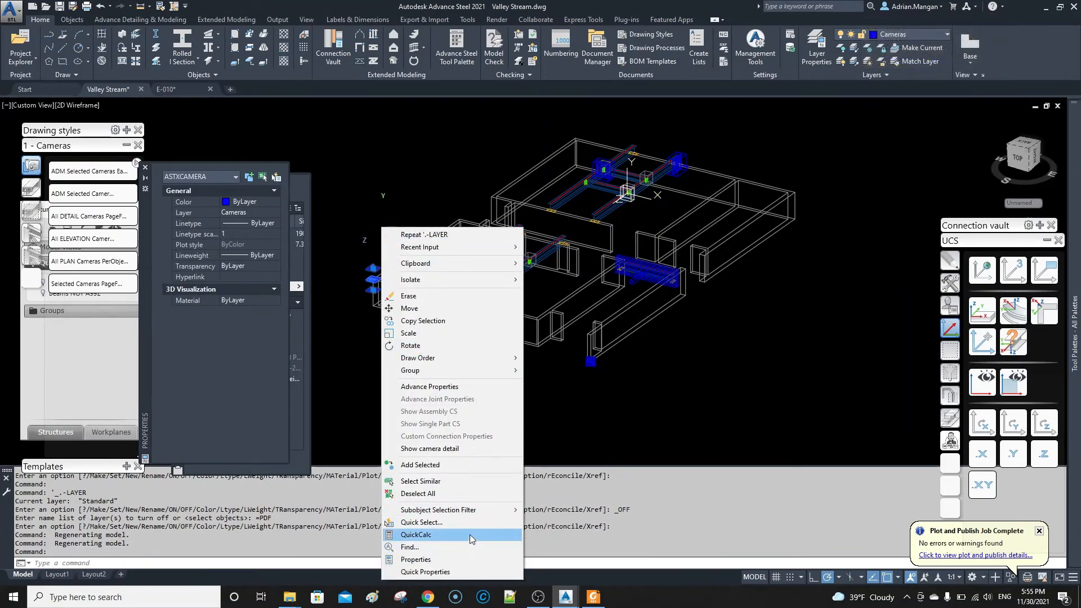
left_click(457, 448)
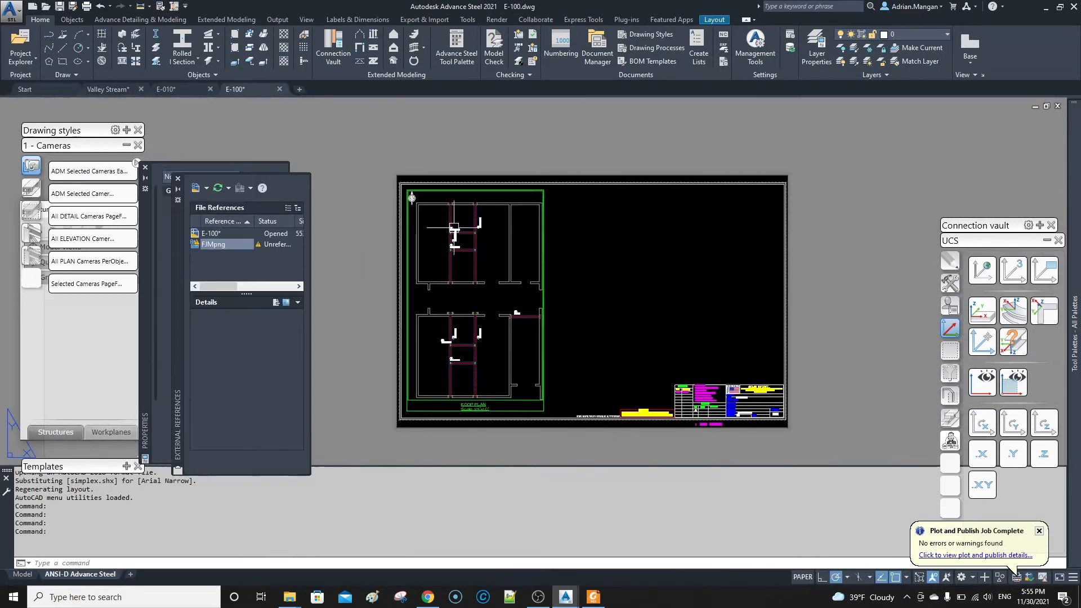
- On the roof plan, move both upper-bay B1 W16x77 labels down beside their beams, placing them left of the beams near the lower wall
scroll(451, 215, "up", 4)
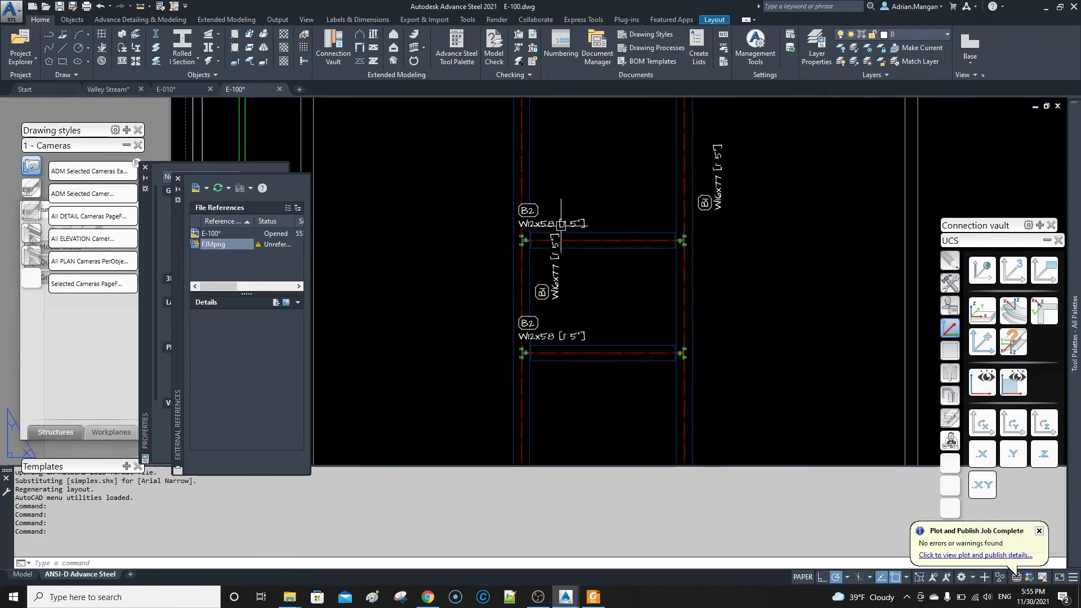
scroll(563, 241, "down", 2)
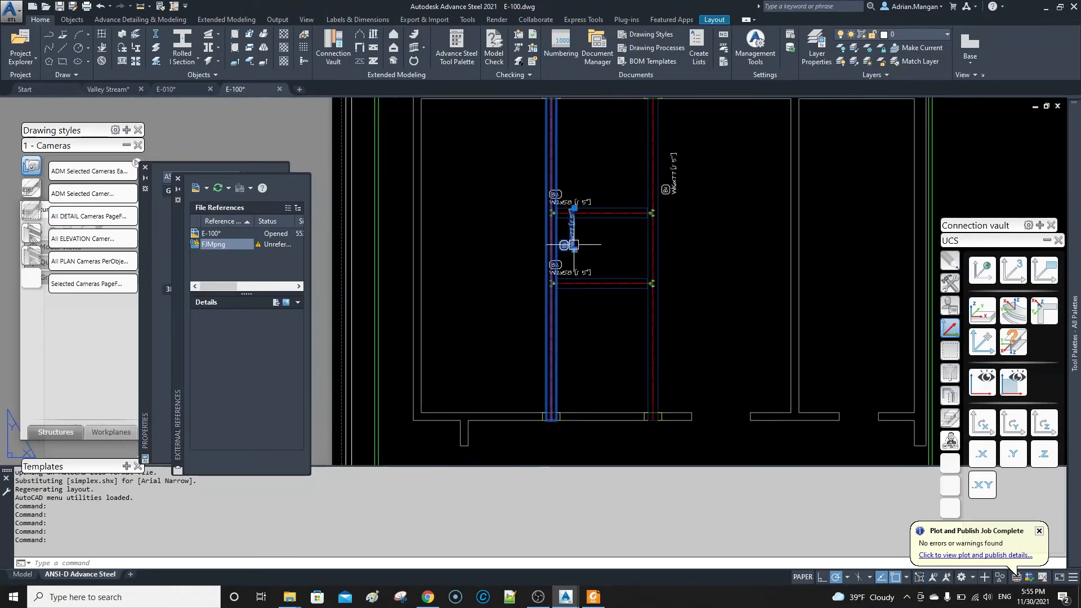
left_click_drag(574, 249, 544, 376)
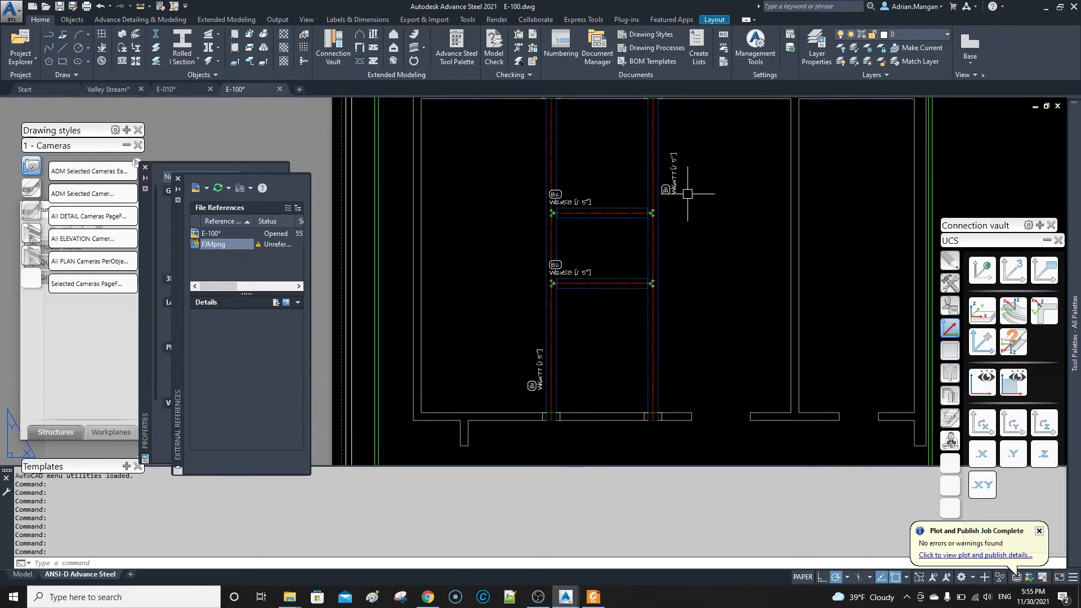
left_click_drag(682, 184, 651, 274)
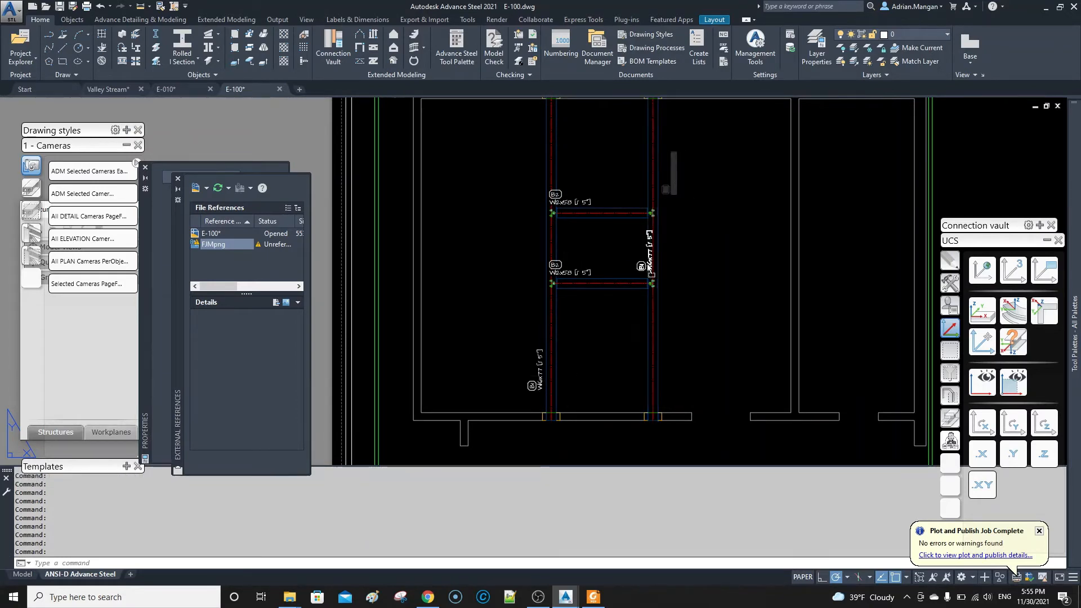
- Shift the two upper-bay B2 labels slightly right so they sit above their cross beams, clear of the main beam
left_click(564, 264)
left_click_drag(566, 268, 576, 272)
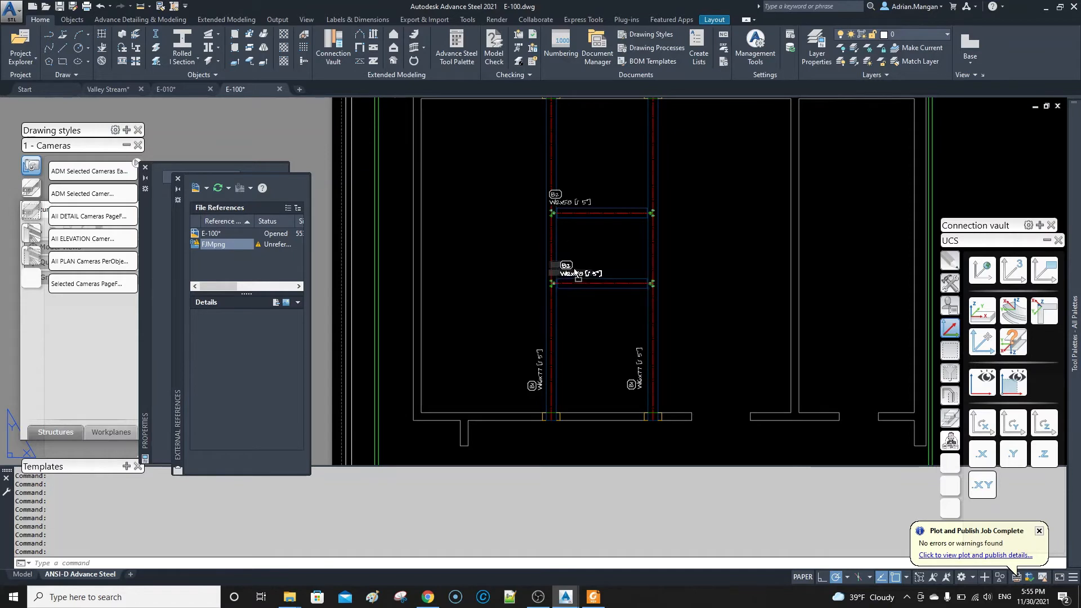
left_click(573, 197)
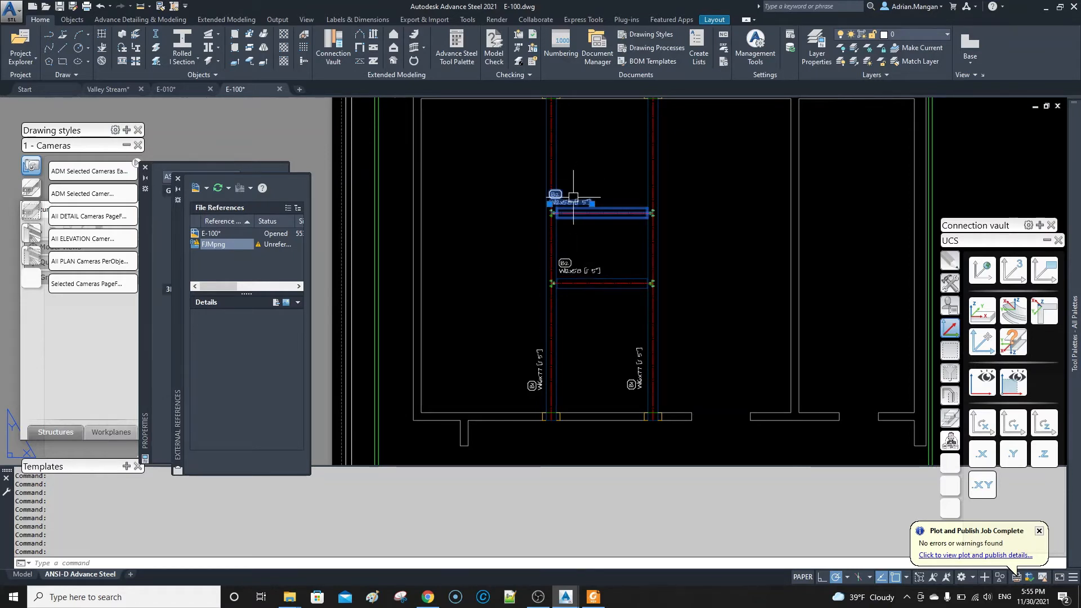
left_click_drag(569, 197, 576, 201)
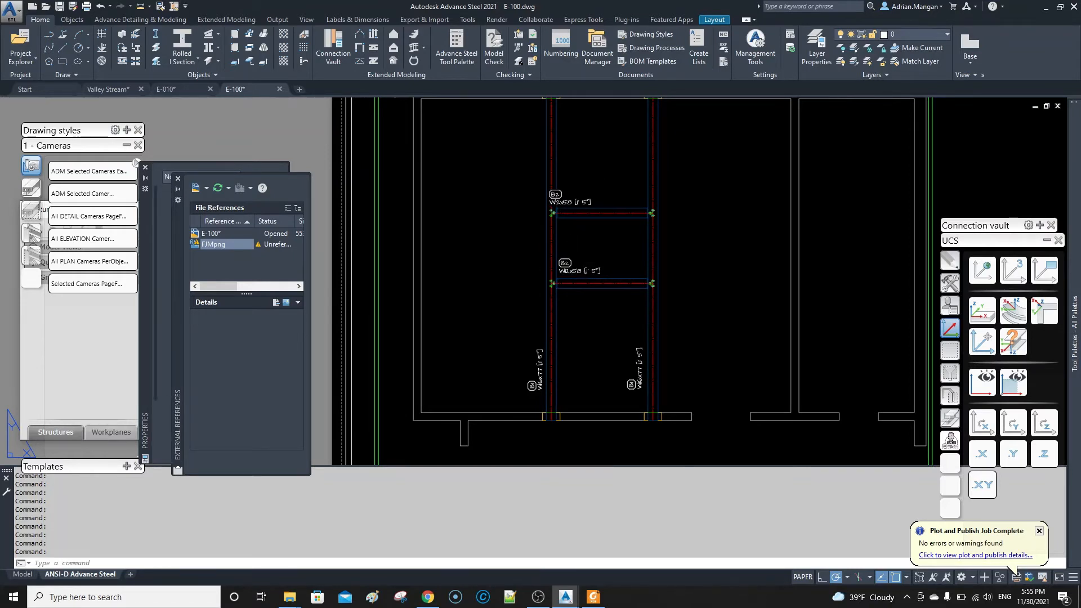
- Examine the bracketed level offsets in the upper-bay B1 and B2 beam labels
scroll(593, 278, "up", 6)
scroll(593, 277, "down", 5)
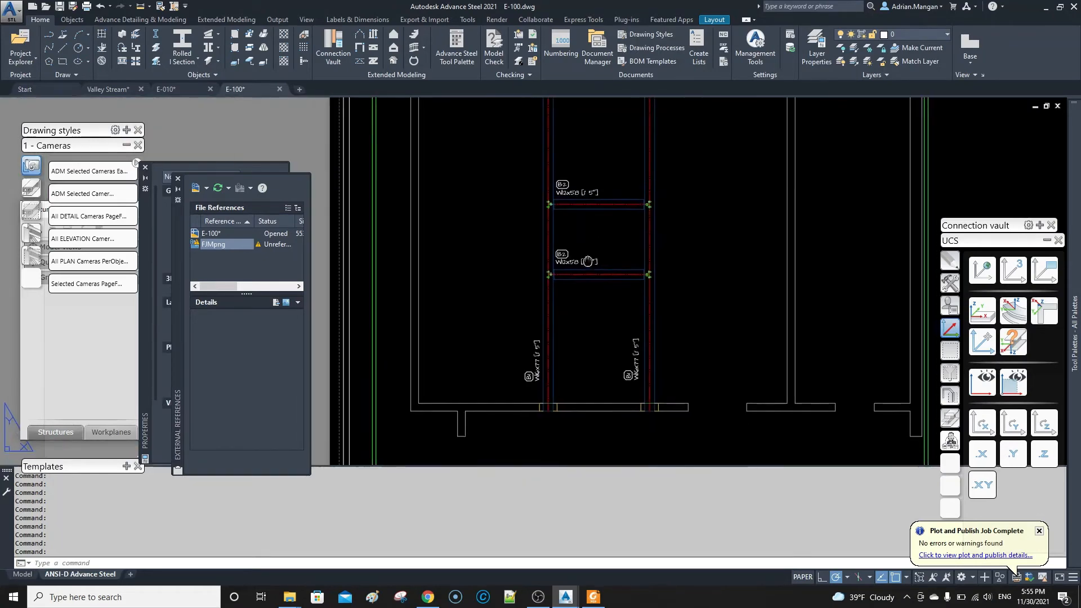
scroll(572, 258, "up", 4)
scroll(579, 186, "down", 1)
scroll(579, 186, "down", 2)
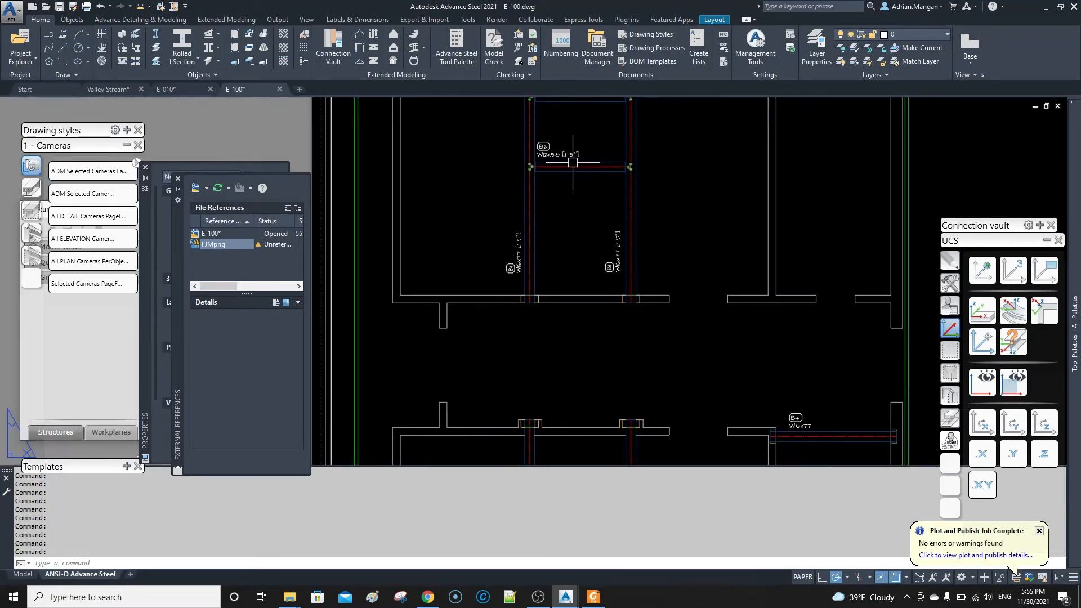
scroll(562, 162, "up", 4)
scroll(611, 285, "down", 4)
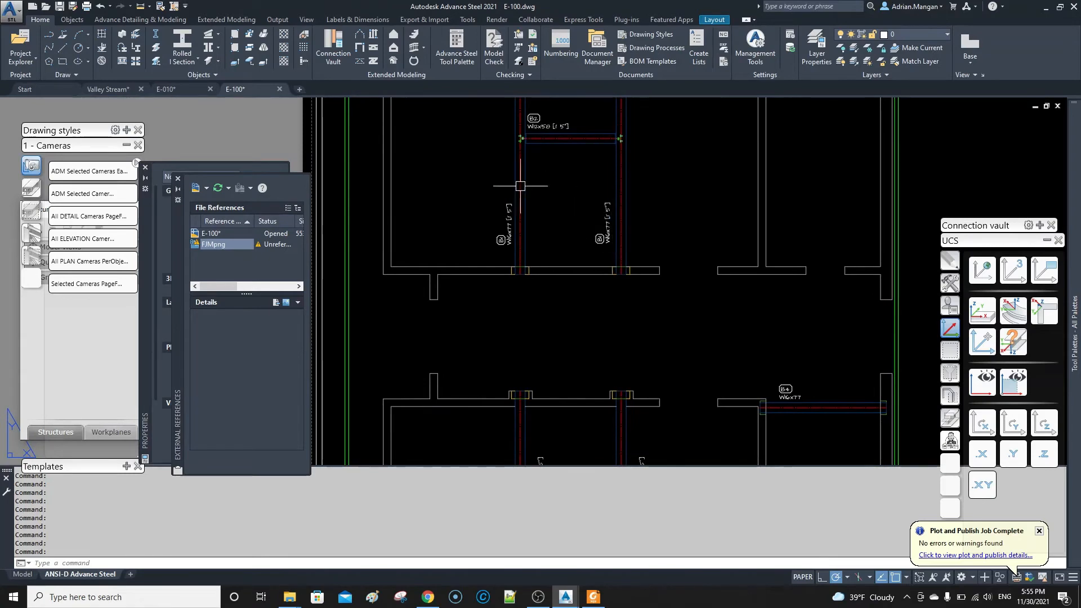
- Switch to the Valley Stream model and measure the distance from the corner camera's plane to the top of the nearest beam's end
left_click(108, 89)
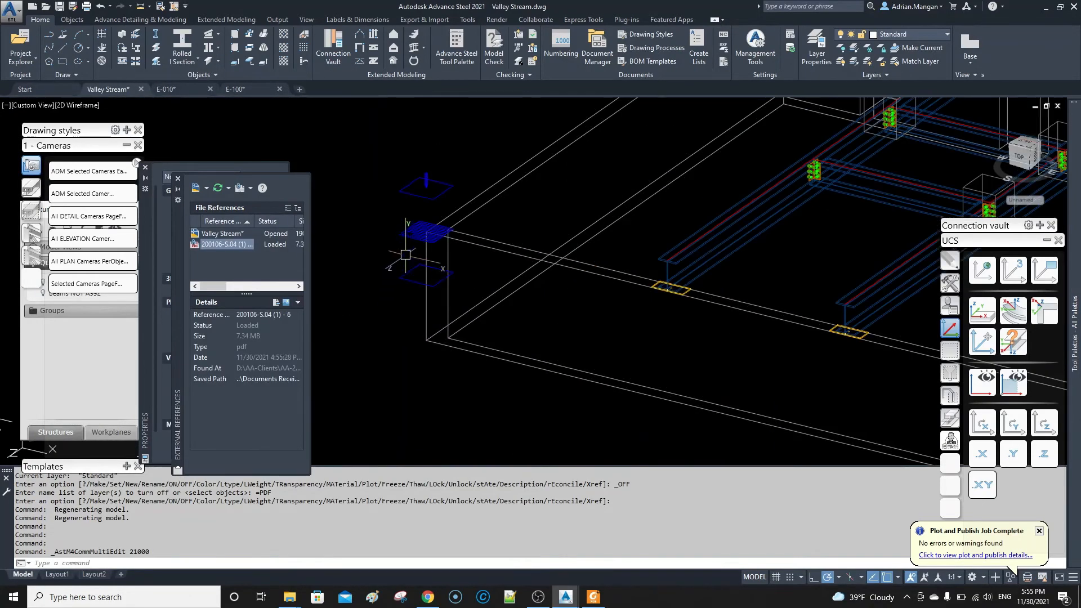
left_click(141, 8)
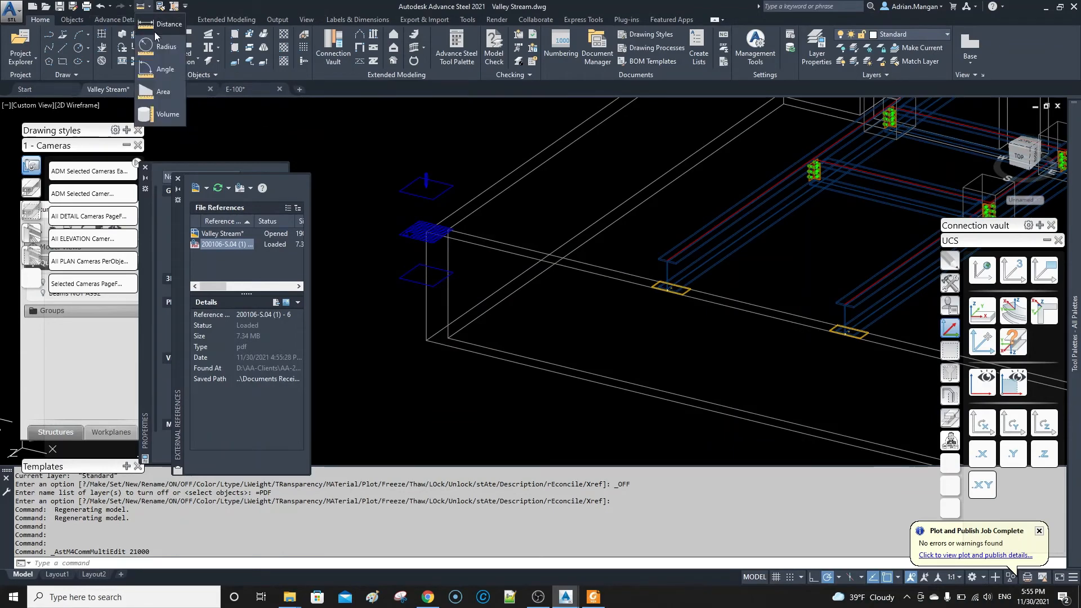
left_click(156, 29)
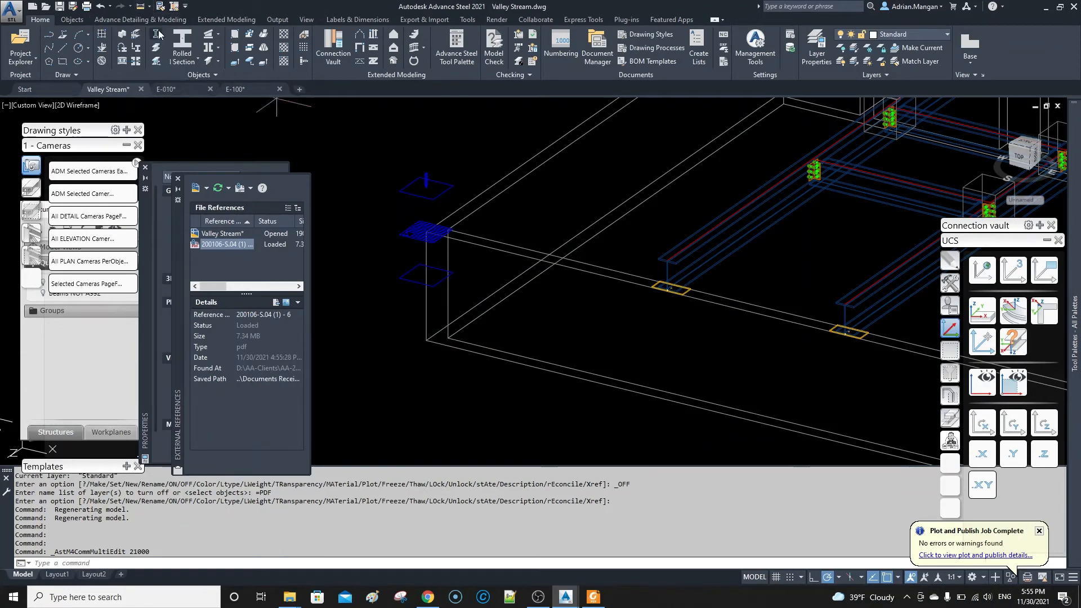
left_click(402, 234)
scroll(738, 248, "up", 4)
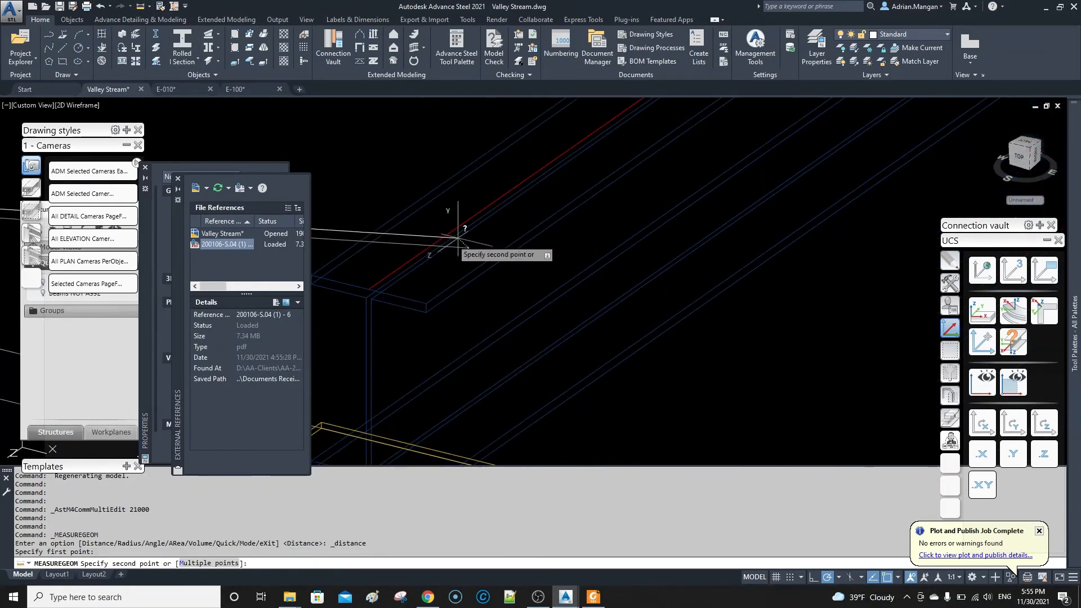
left_click(373, 288)
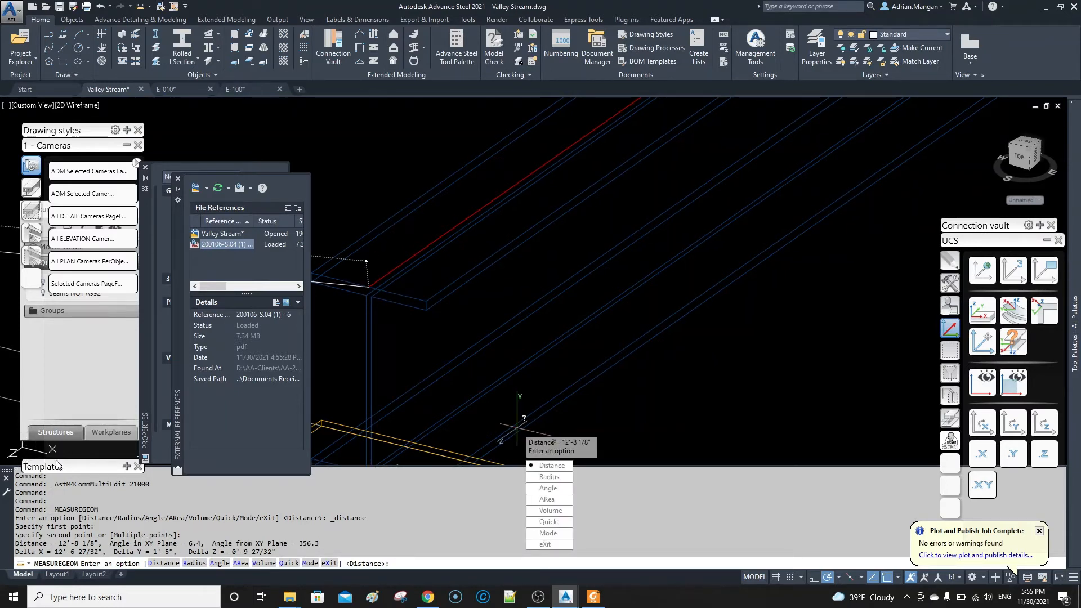
key("Escape")
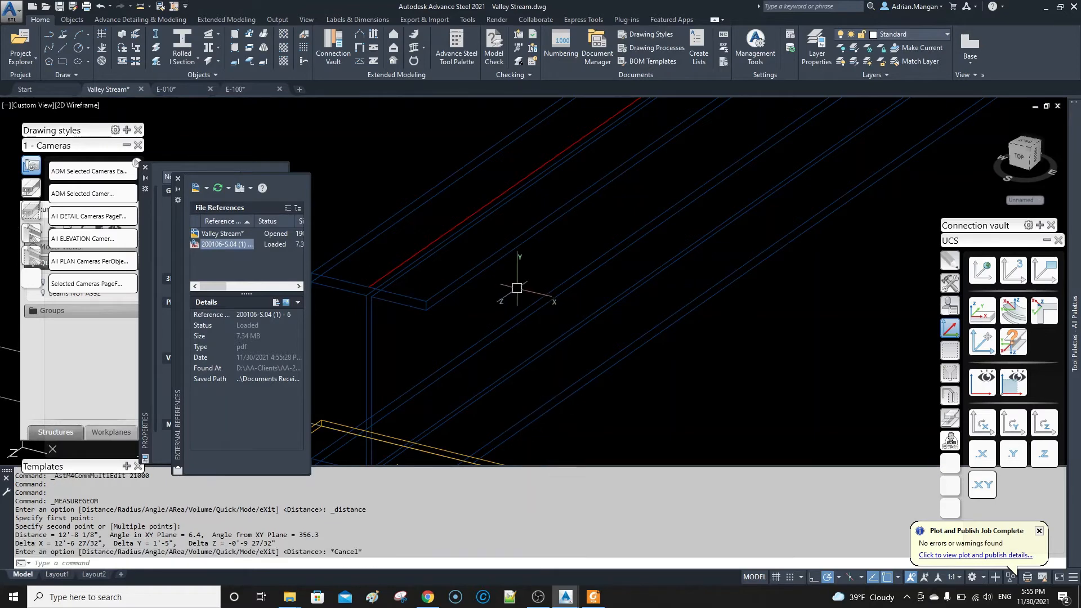
scroll(518, 290, "down", 5)
middle_click_drag(518, 287, 541, 281)
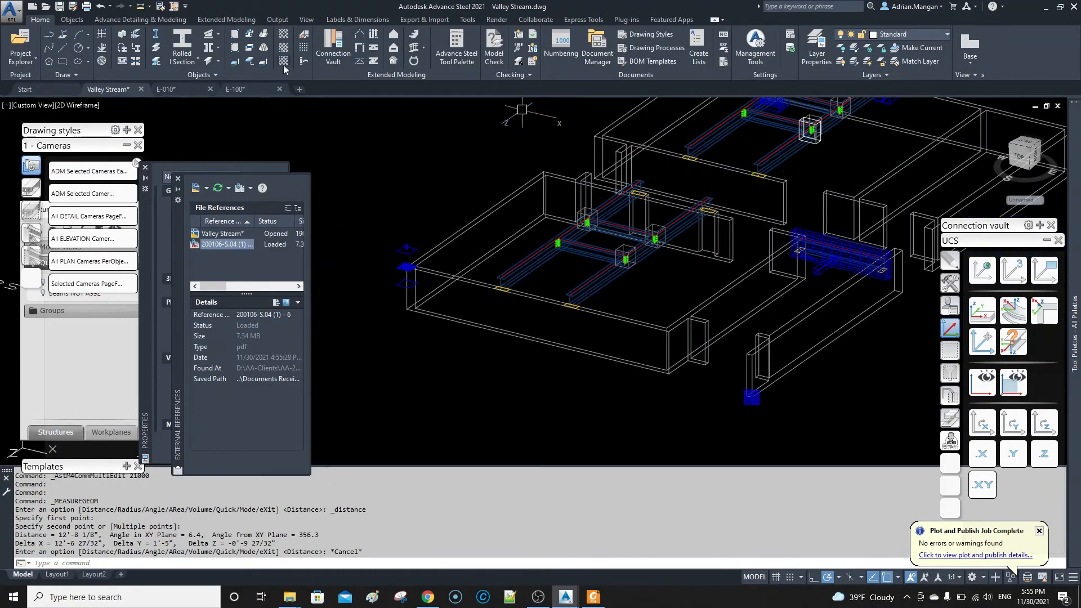
- Return to E-100 and compare the bracketed level offsets on the B1, B2 and B3 labels with the B4 label
left_click(237, 88)
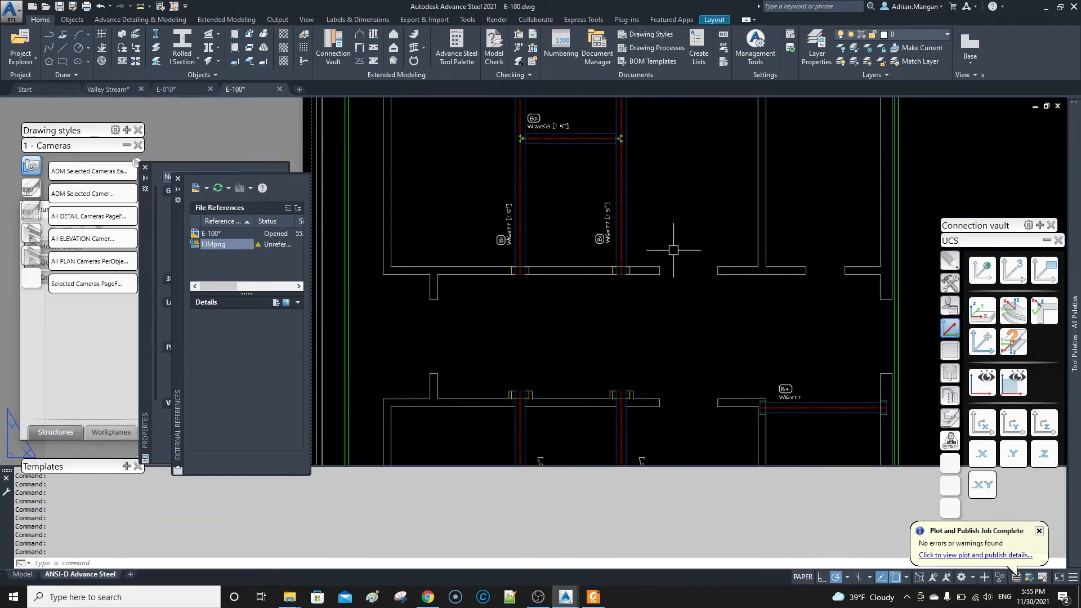
scroll(600, 211, "up", 4)
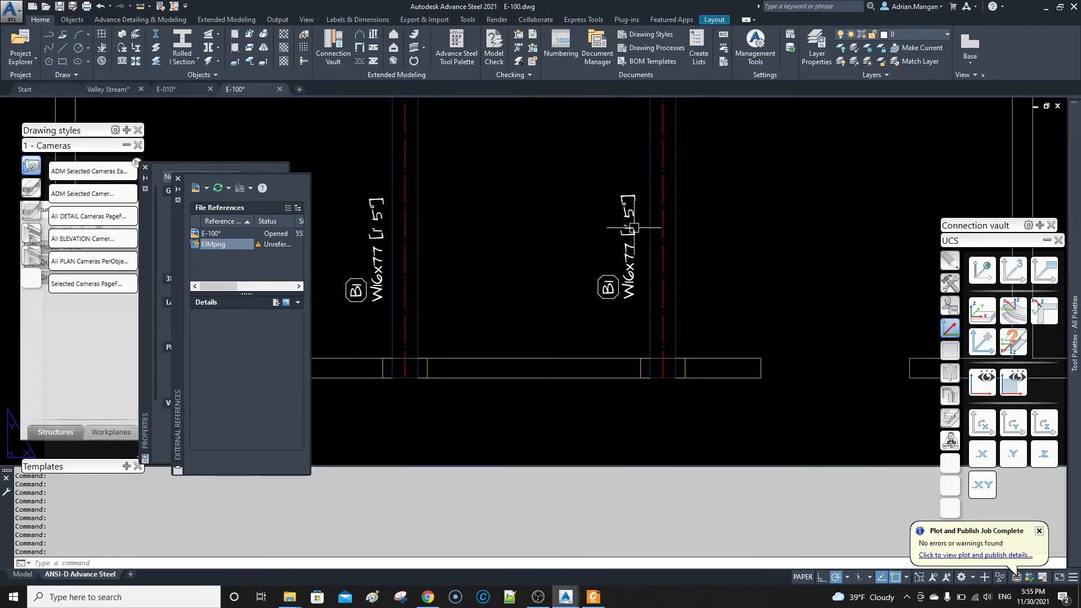
scroll(633, 228, "down", 6)
middle_click_drag(632, 230, 619, 294)
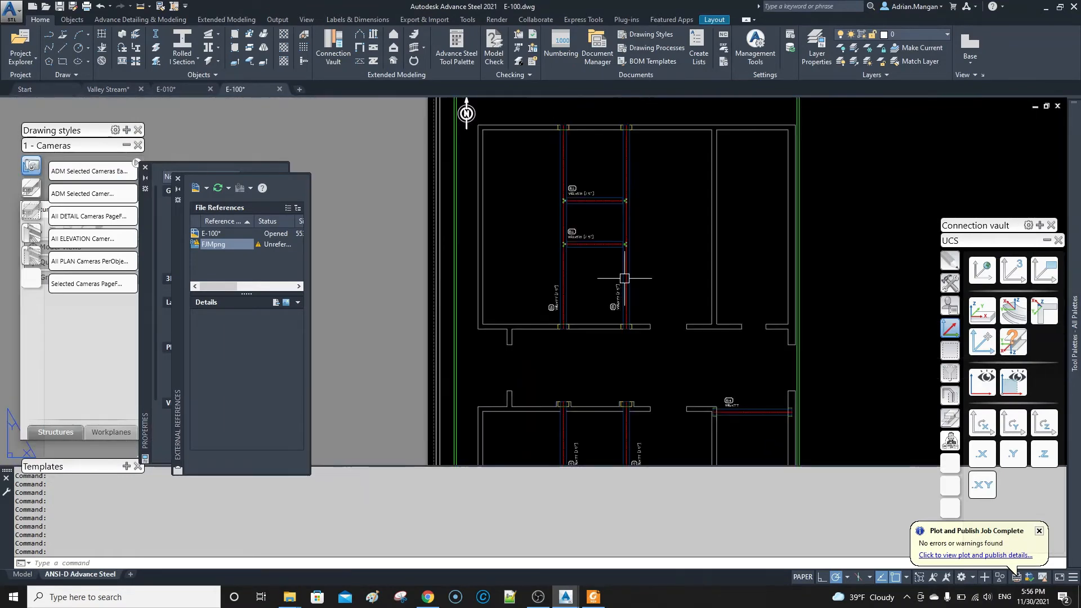
scroll(625, 279, "down", 3)
scroll(622, 301, "up", 5)
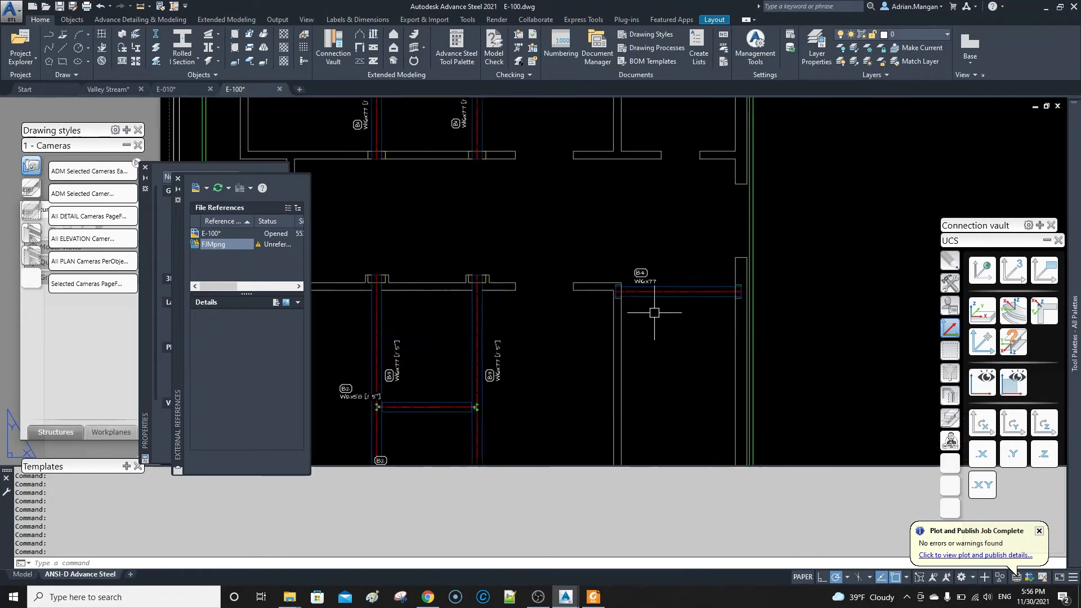
scroll(654, 312, "up", 2)
left_click(640, 257)
key("Escape")
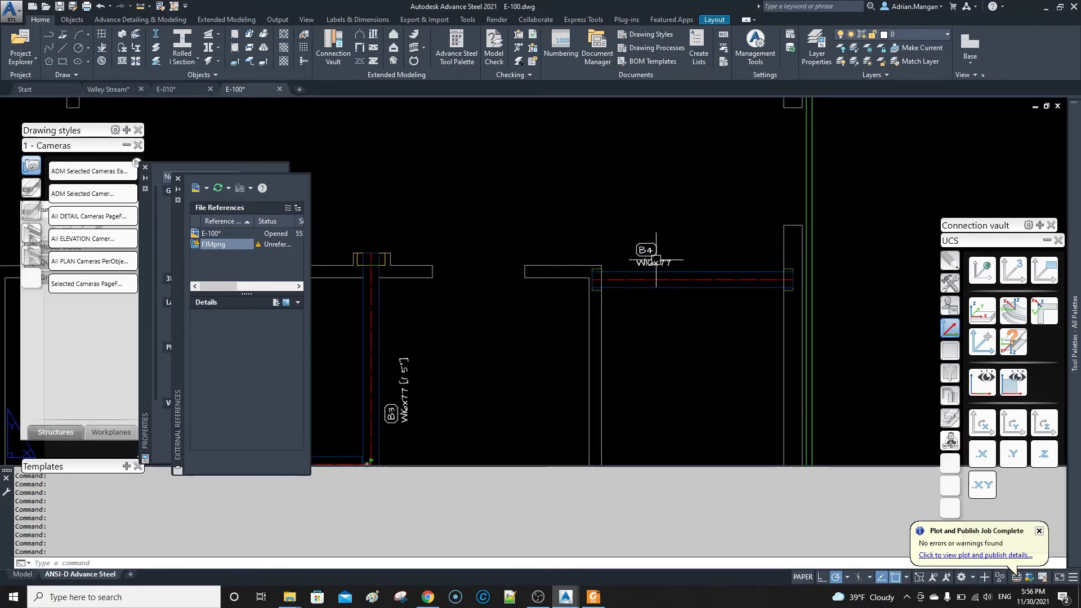
scroll(665, 261, "down", 5)
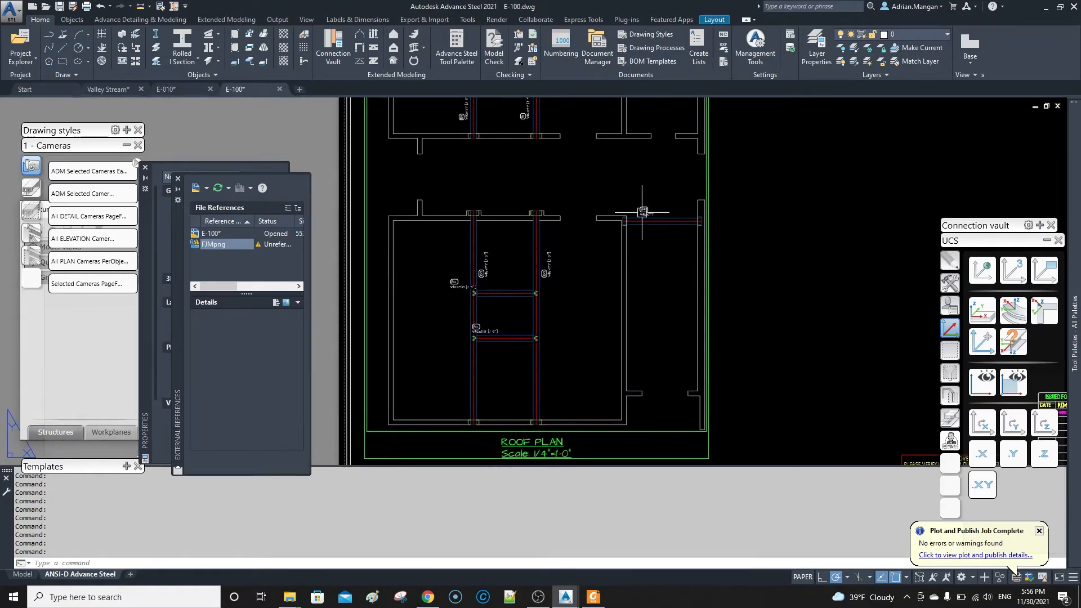
scroll(565, 268, "up", 2)
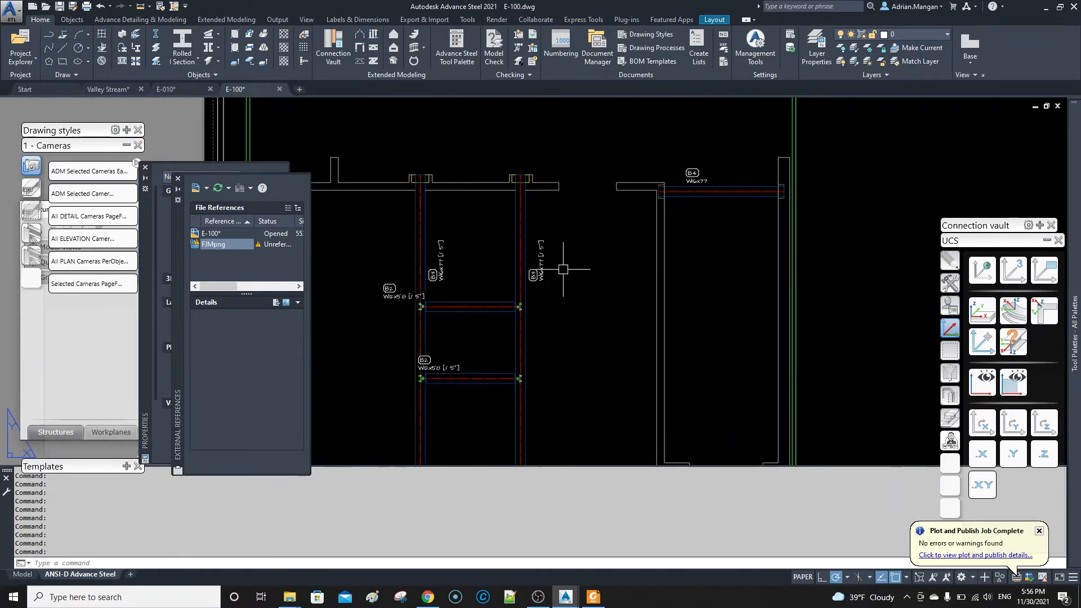
- Switch to the Valley Stream model
left_click(187, 88)
left_click(117, 92)
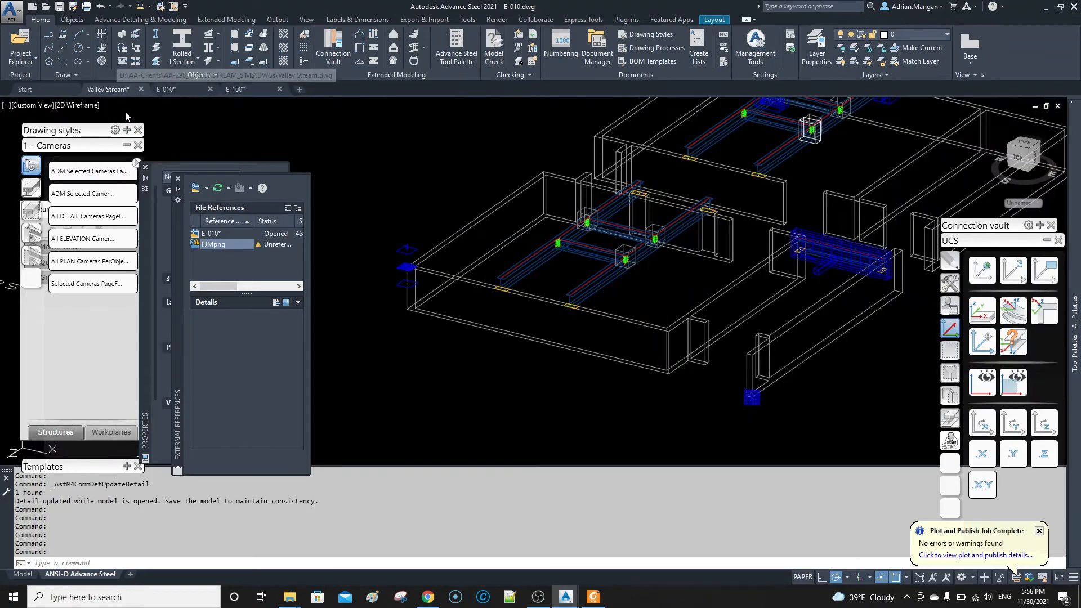
left_click(405, 266)
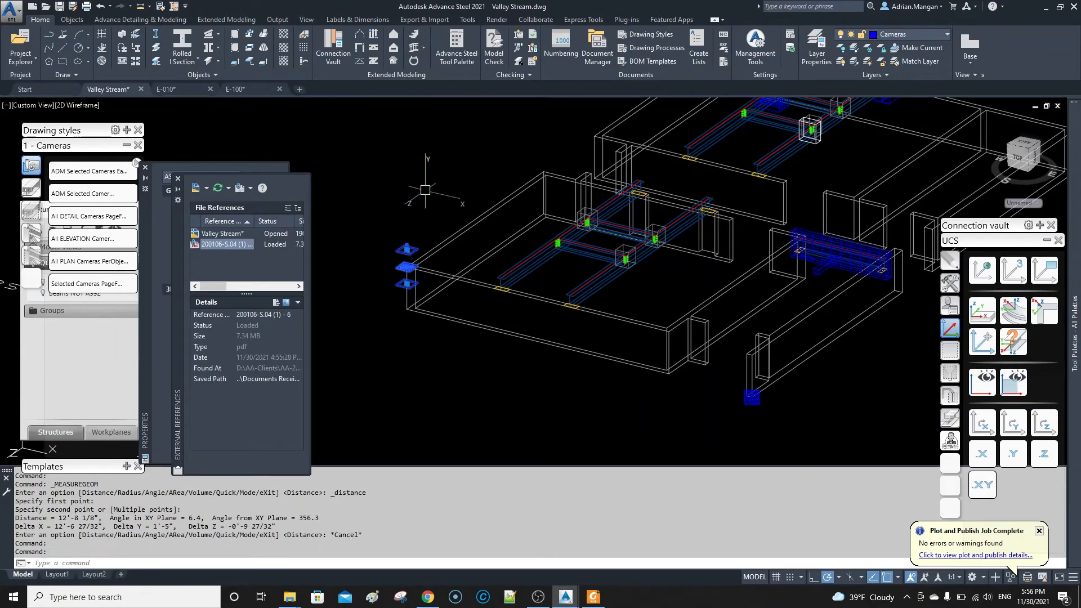
right_click(441, 228)
left_click(462, 309)
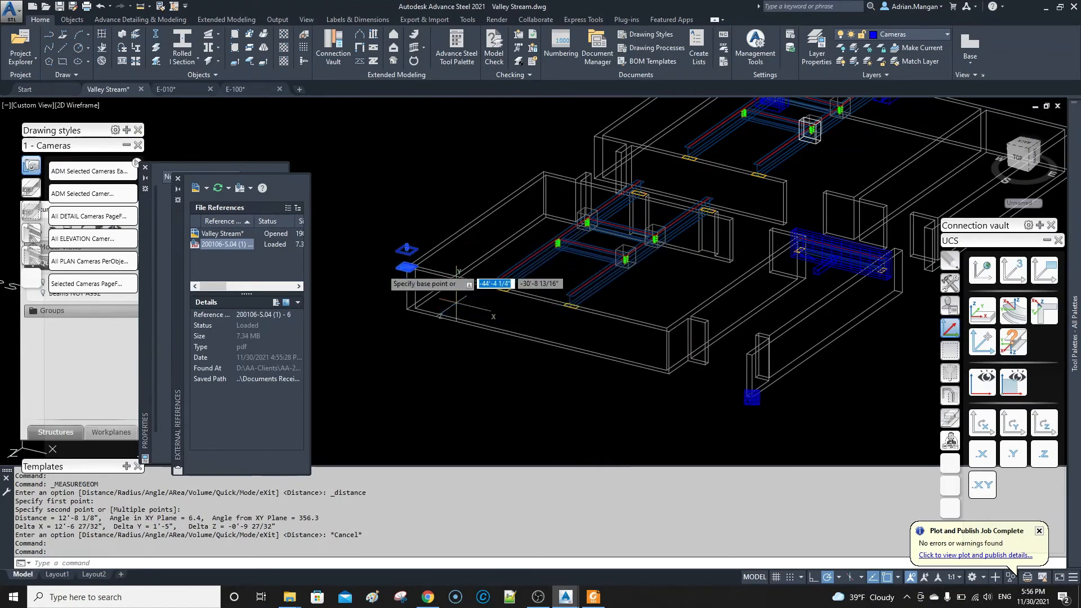
scroll(383, 276, "up", 6)
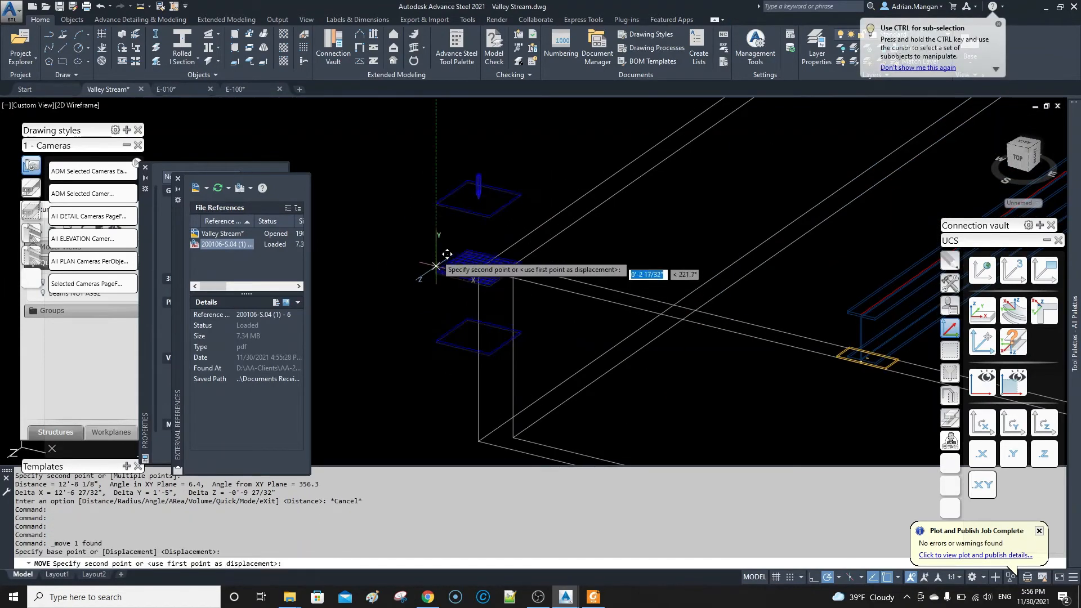
left_click(436, 273)
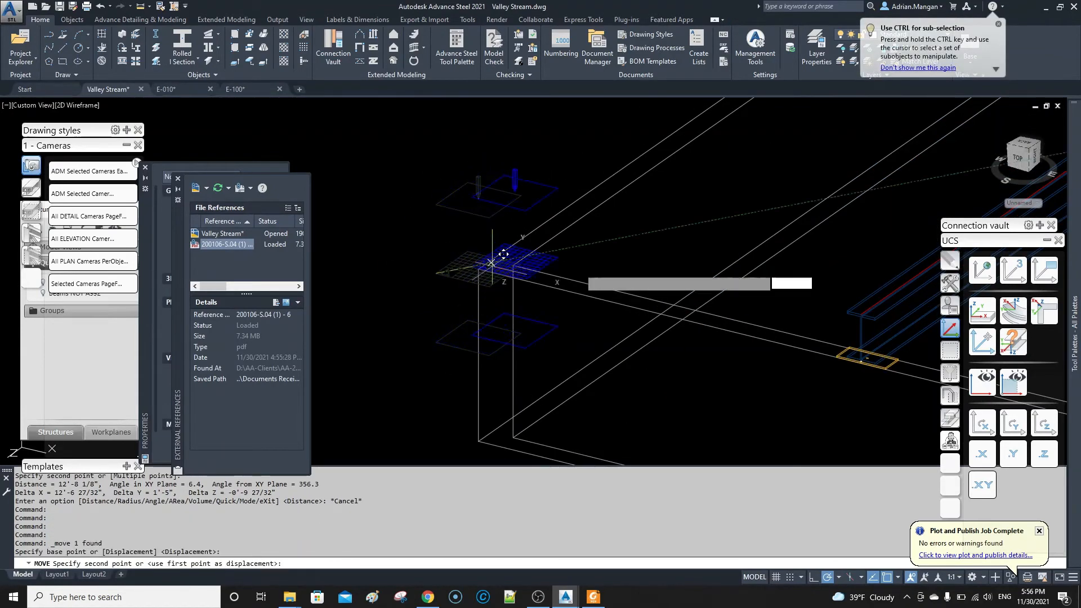
left_click(1020, 430)
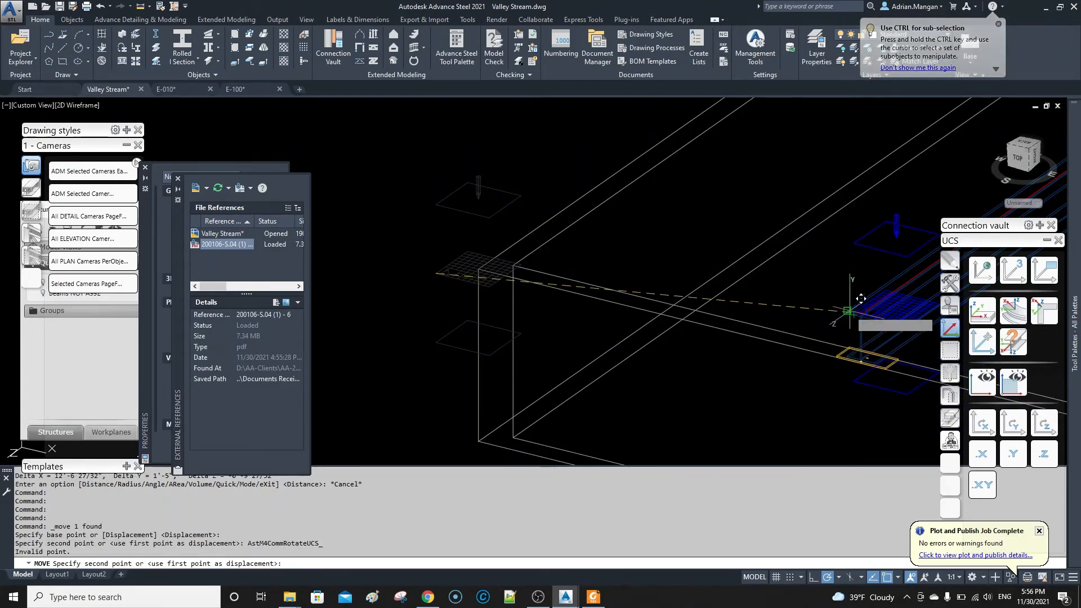
left_click(850, 309)
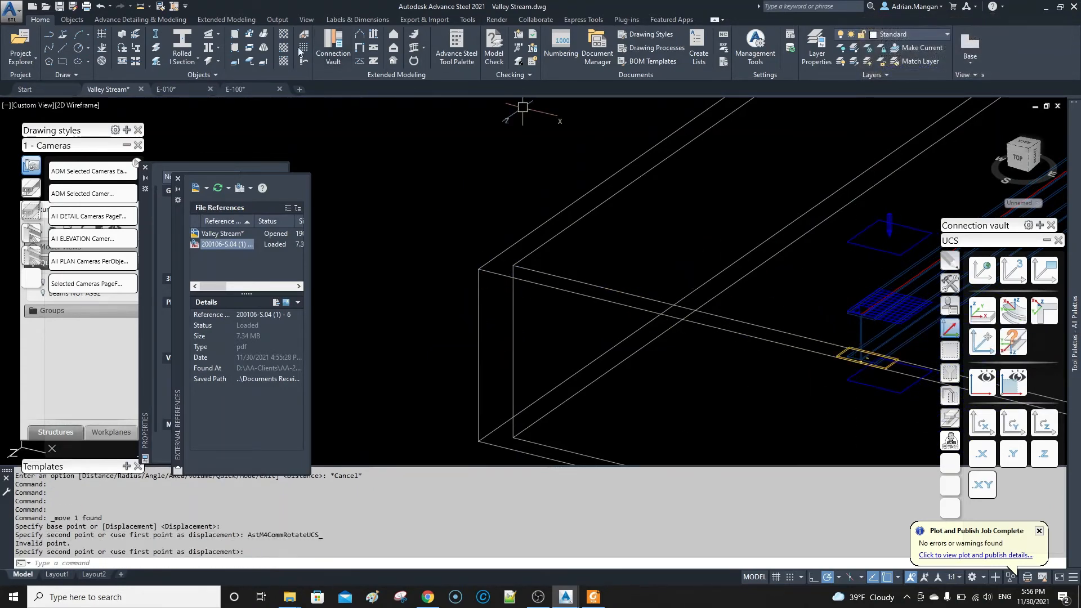
left_click(101, 7)
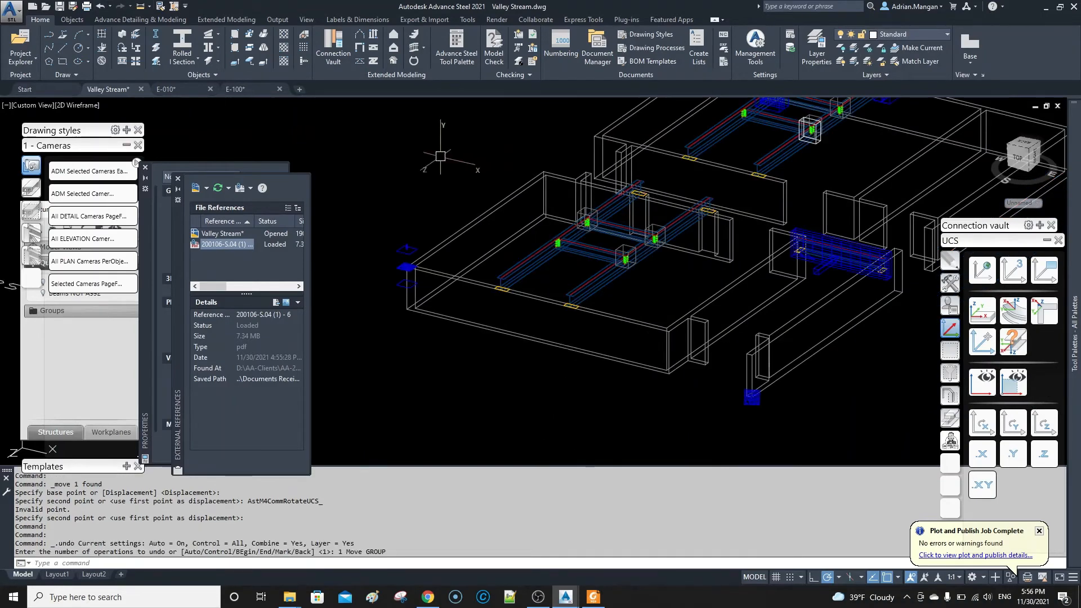
- Move the corner plan camera vertically to the top of the nearest beam's end, using an .XZ point filter
scroll(404, 265, "up", 3)
left_click(407, 269)
right_click(392, 270)
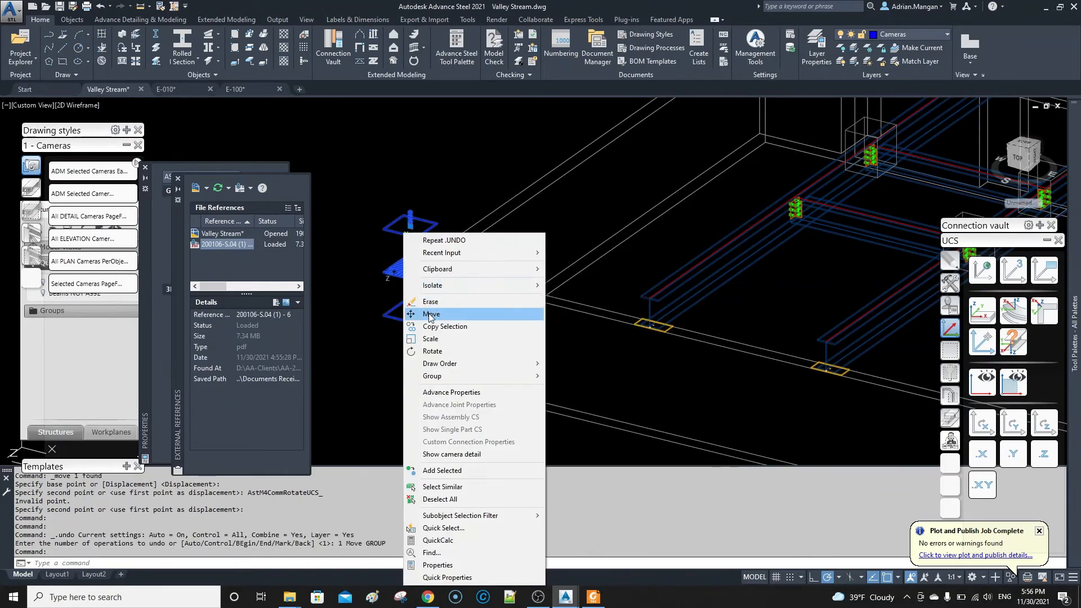
left_click(435, 316)
left_click(419, 269)
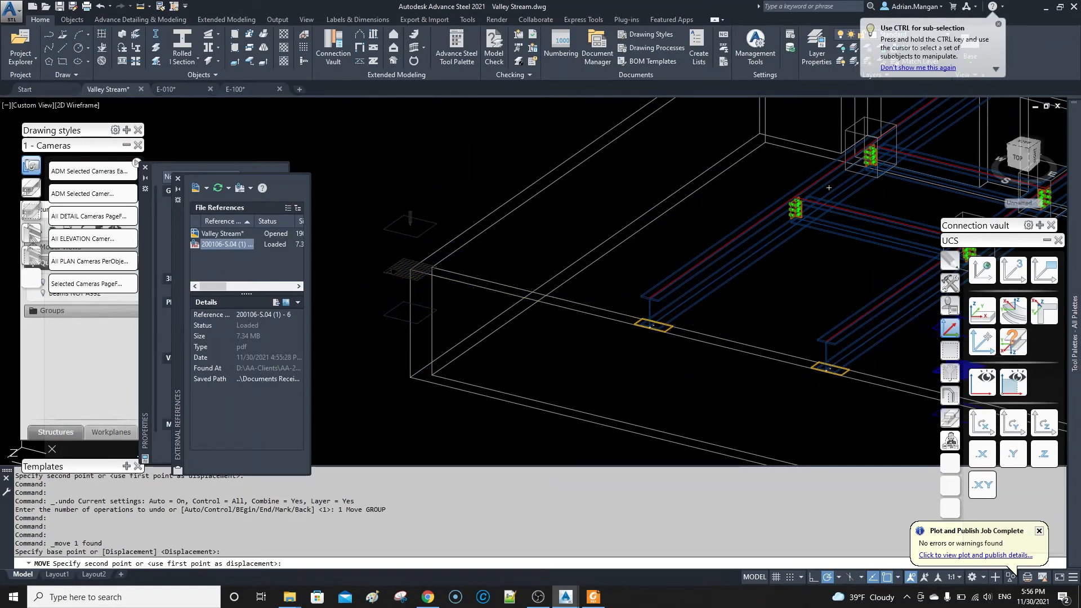
left_click(1012, 454)
scroll(666, 294, "up", 3)
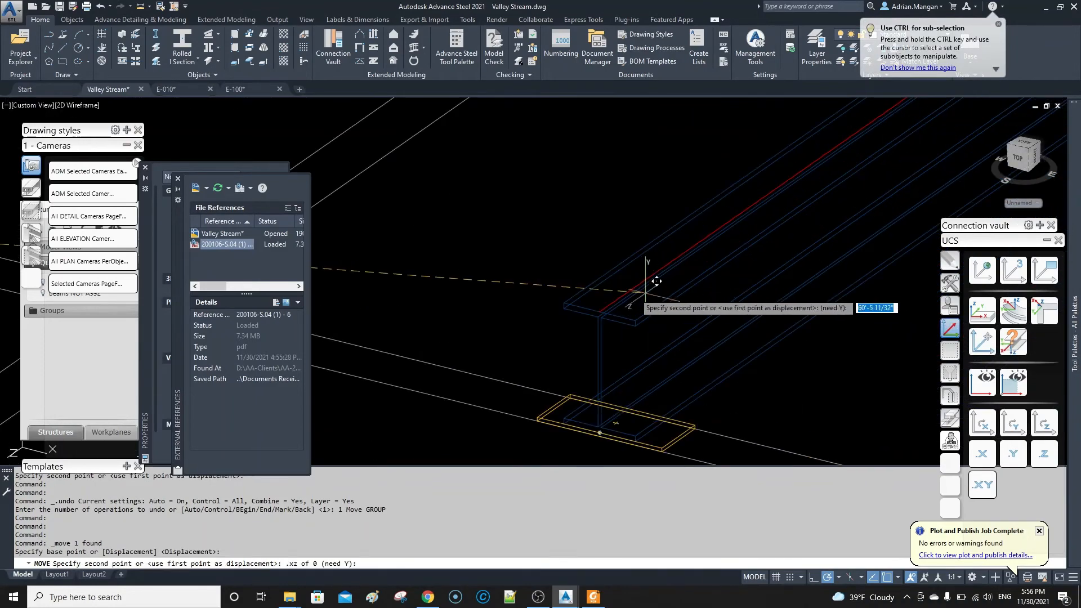
left_click(610, 299)
scroll(611, 299, "down", 5)
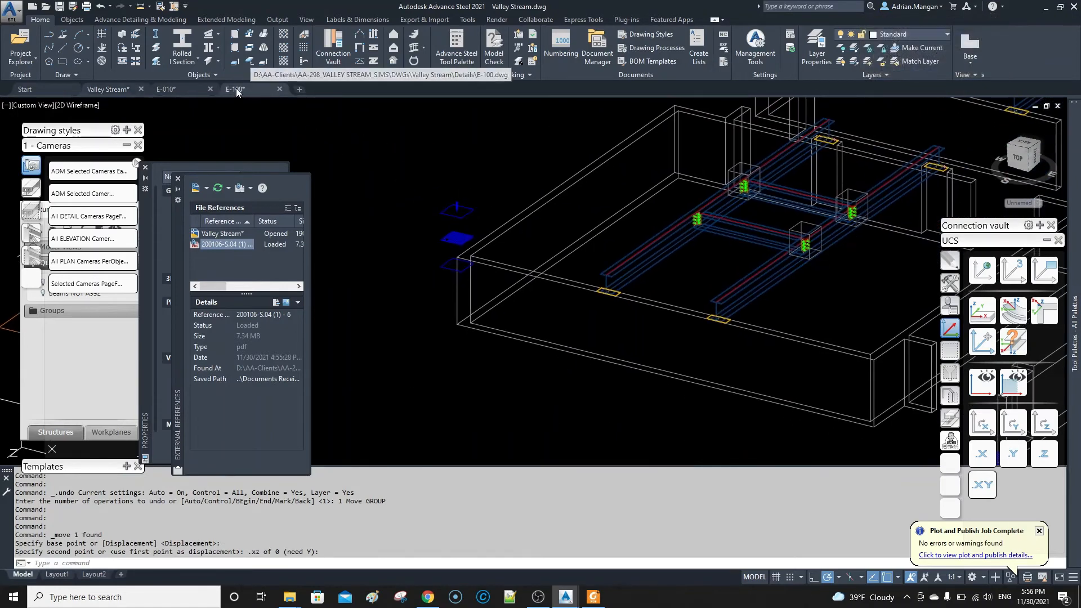
- Return to E-100 and update the detail with the B3 beam selected so the roof plan uses the raised camera
left_click(236, 89)
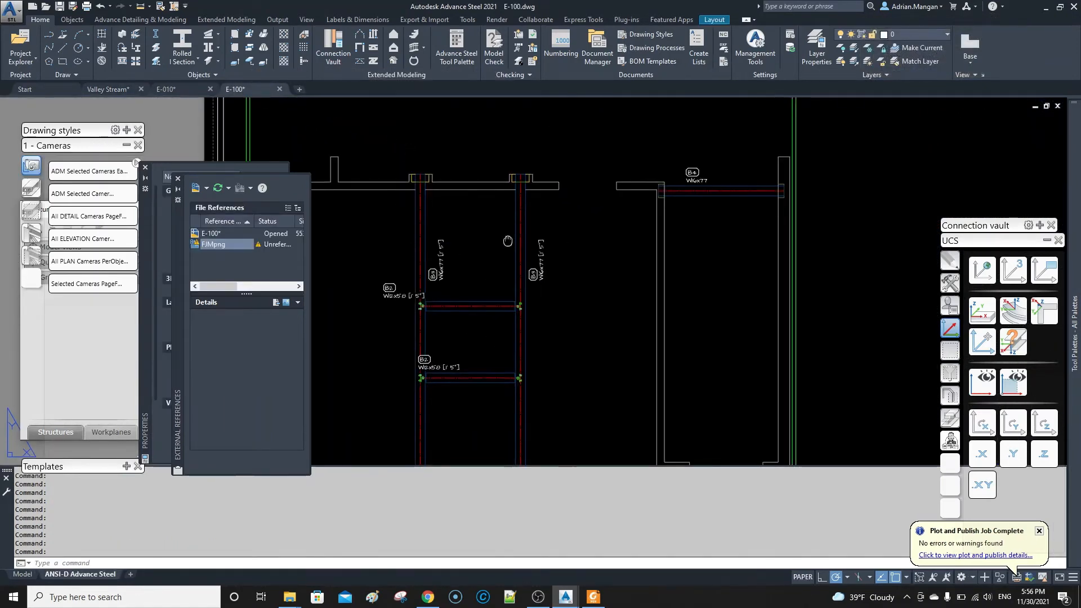
middle_click_drag(508, 241, 516, 227)
scroll(516, 227, "down", 3)
scroll(565, 181, "up", 4)
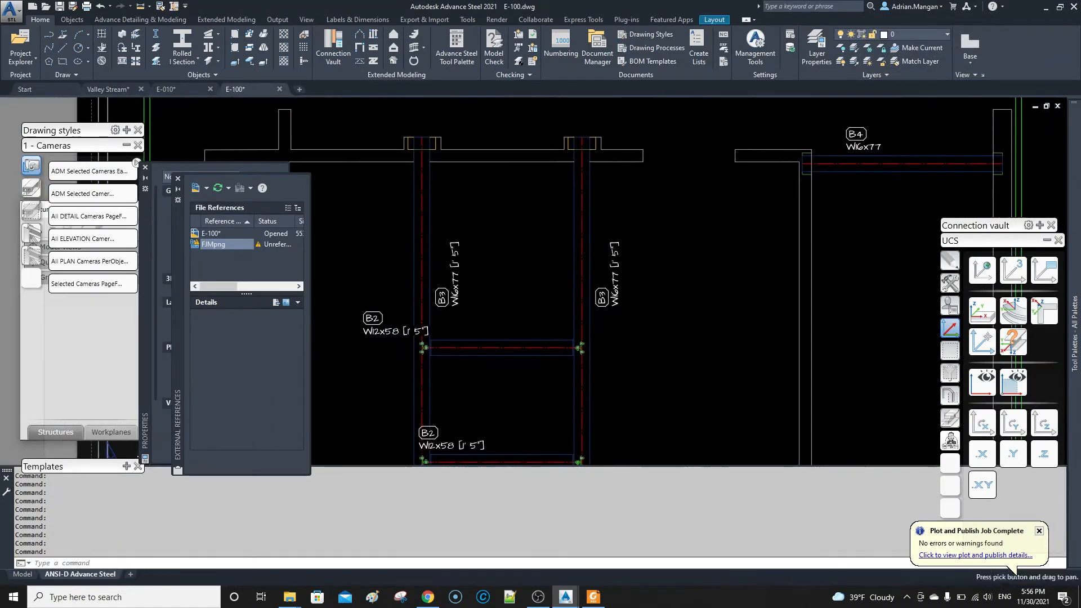
middle_click(874, 145)
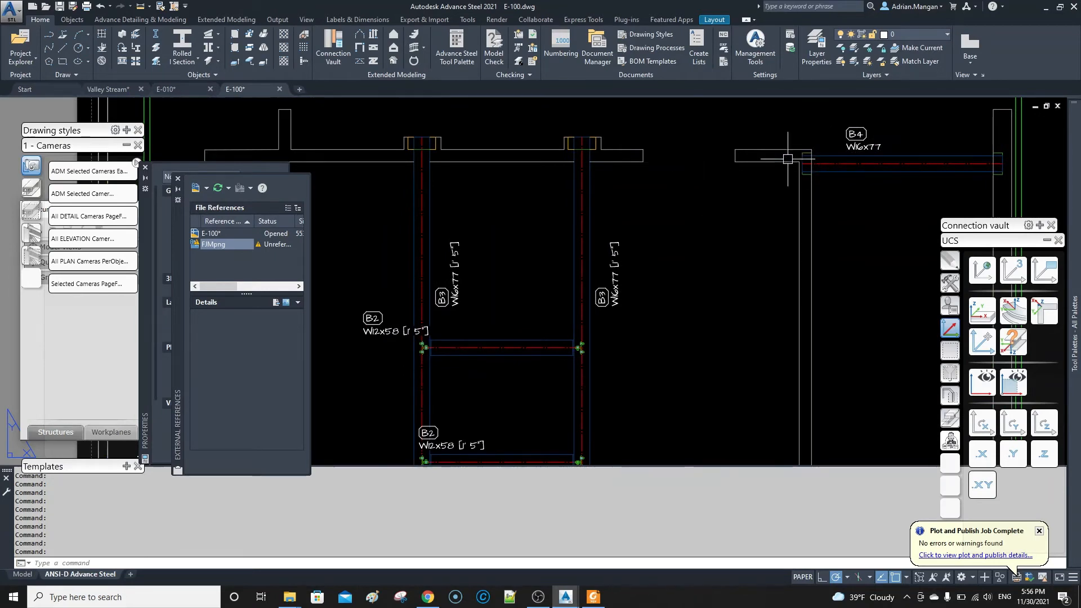
left_click(589, 203)
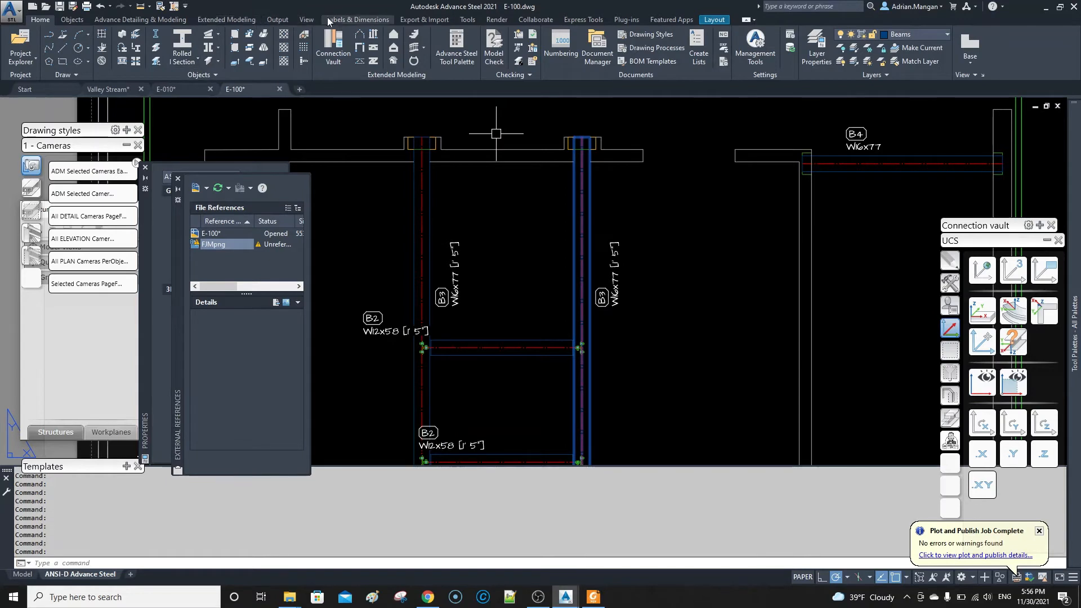
left_click(357, 20)
left_click(20, 53)
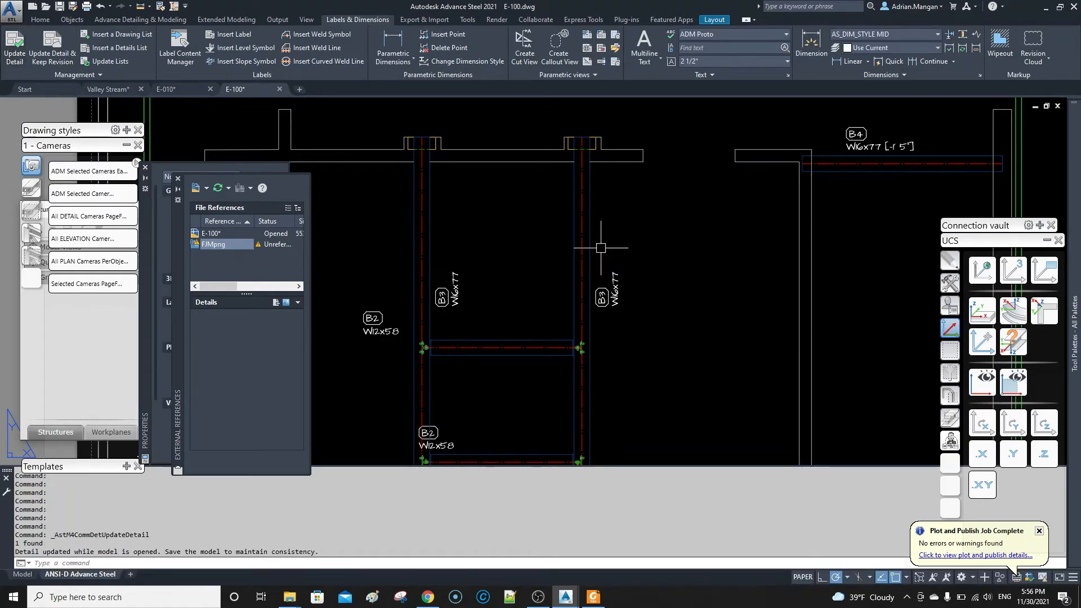
- Examine the refreshed B2 and B3 labels in the lower bay and identify the beam each one belongs to
scroll(940, 169, "down", 5)
scroll(661, 179, "up", 8)
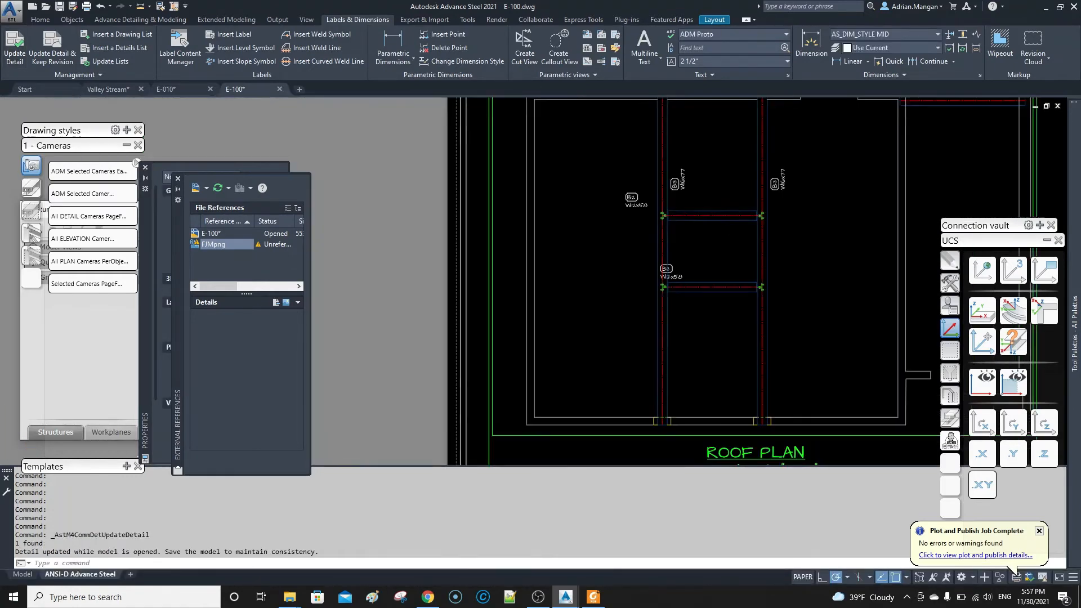
left_click(658, 176)
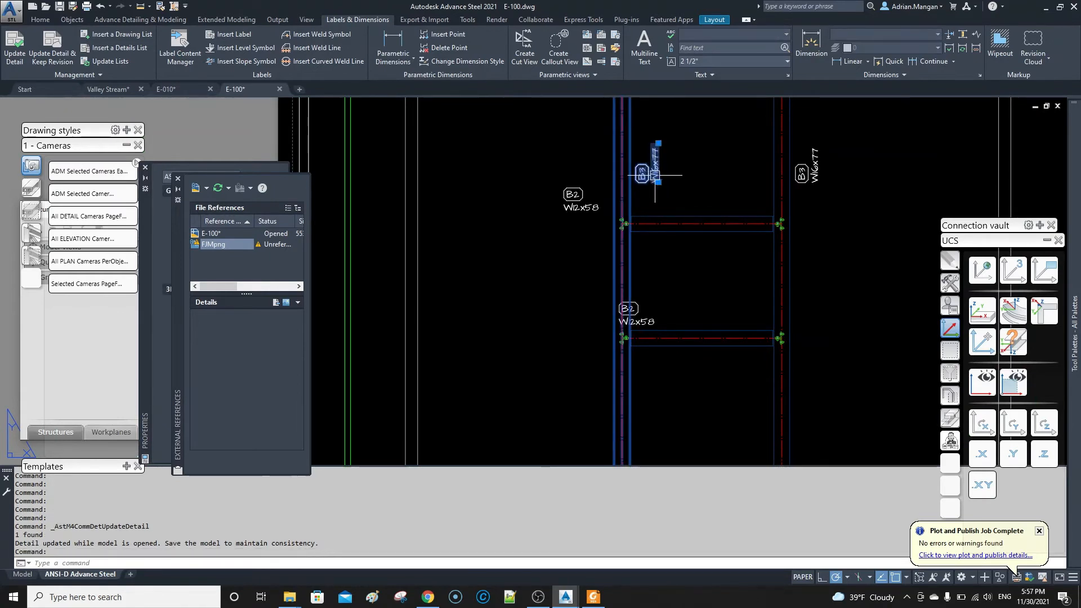
key("Escape")
scroll(653, 177, "down", 3)
left_click(623, 194)
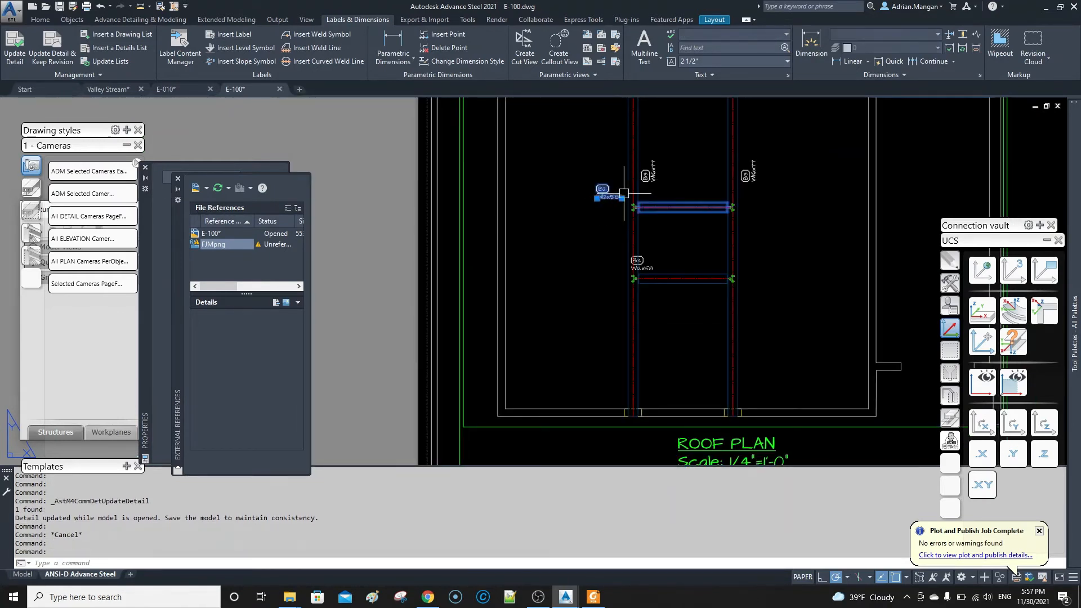
key("Escape")
scroll(628, 236, "down", 4)
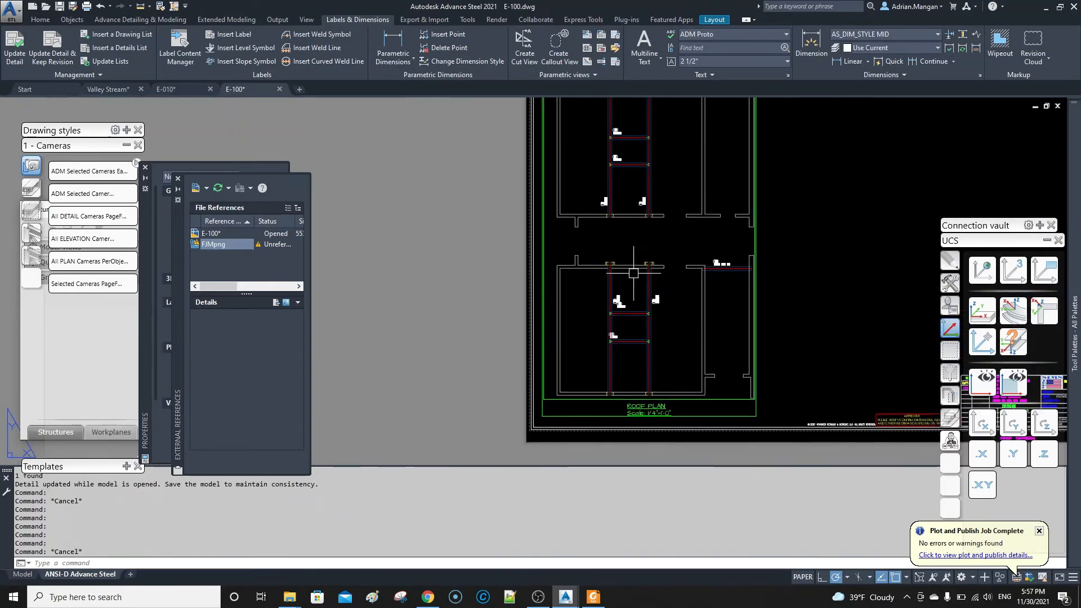
- Add a horizontal parametric dimension between the upper bay's two main beam centrelines, placed above the top wall
scroll(634, 145, "up", 3)
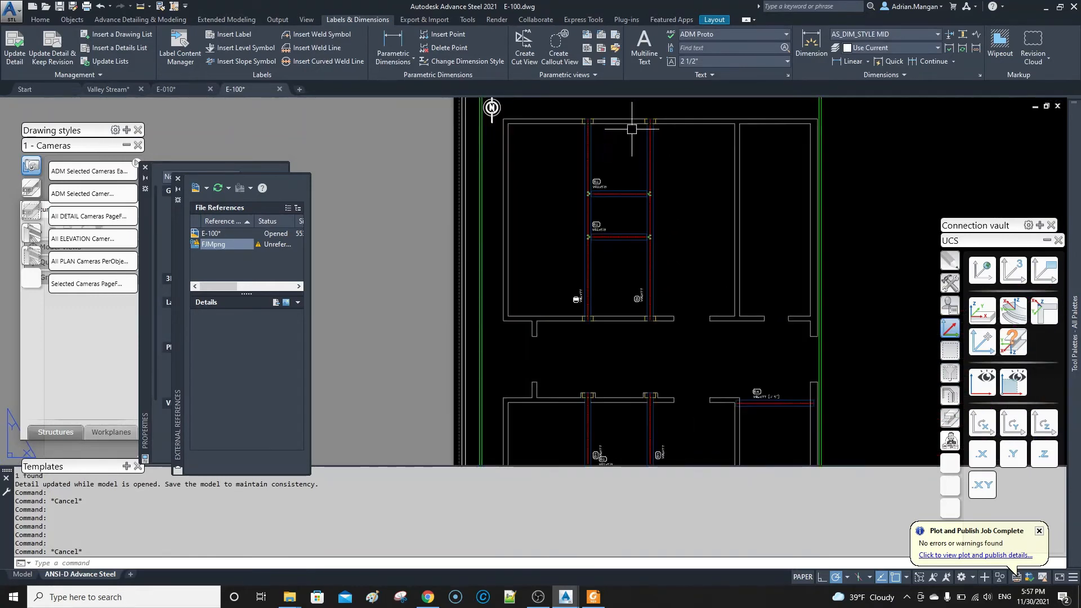
scroll(604, 112, "up", 2)
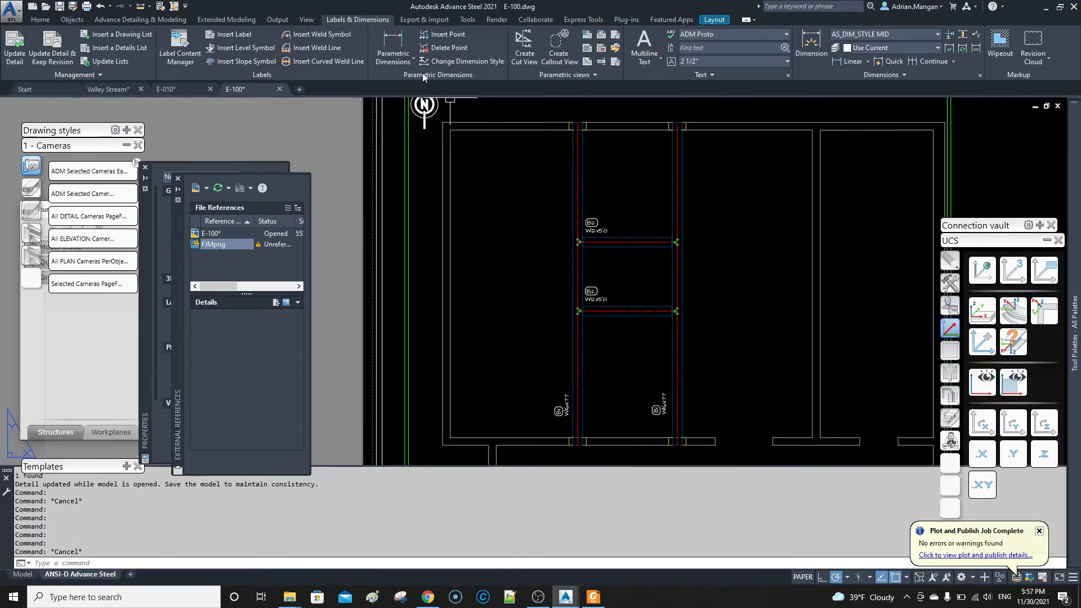
left_click(392, 44)
scroll(602, 161, "up", 4)
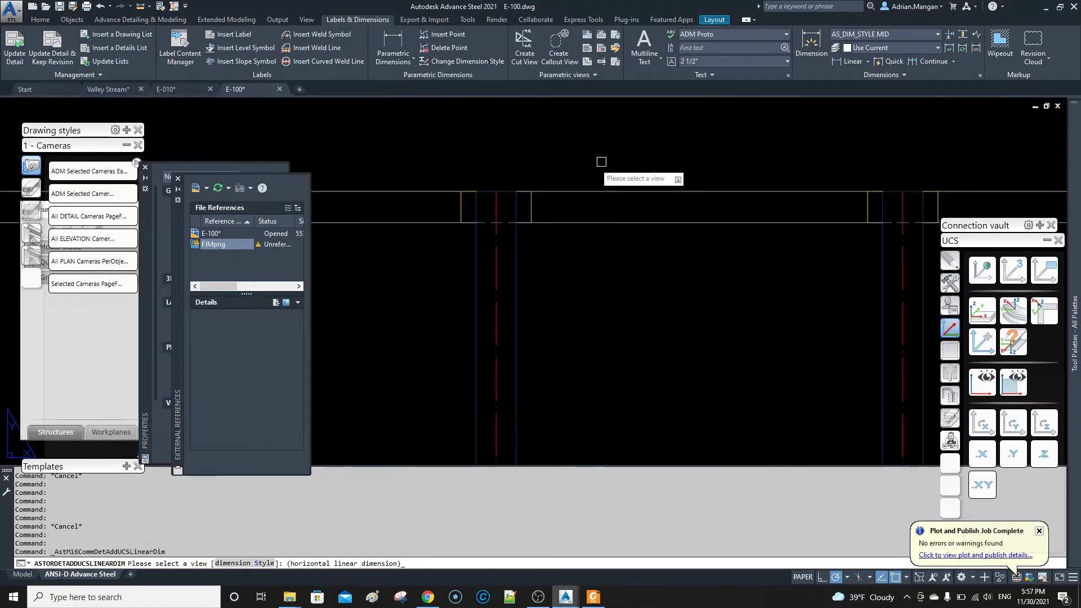
scroll(517, 188, "up", 3)
left_click(495, 183)
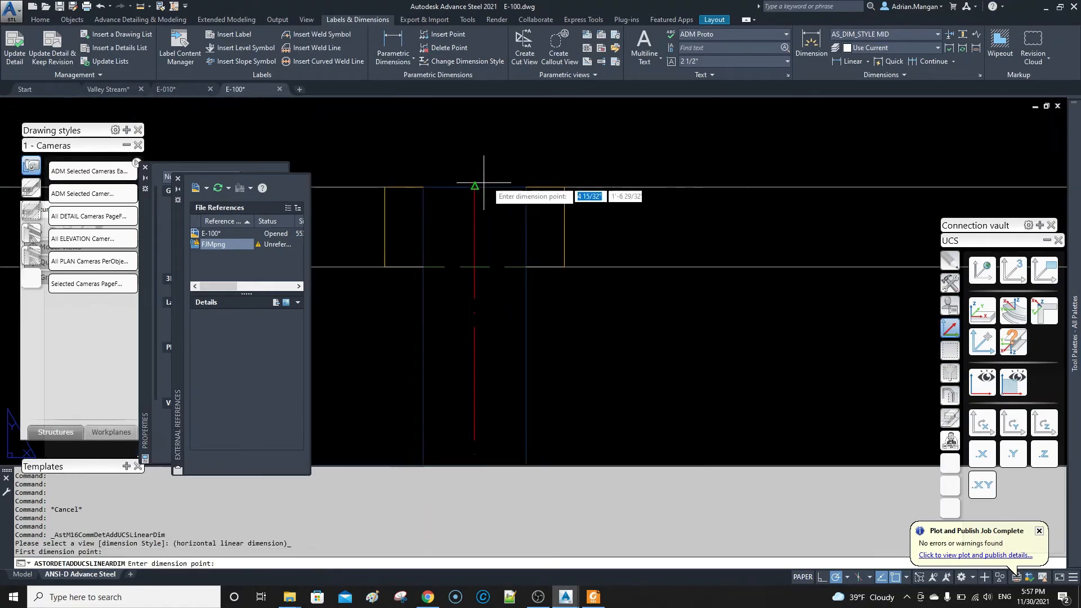
scroll(484, 182, "down", 3)
middle_click_drag(510, 179, 482, 188)
scroll(706, 188, "up", 2)
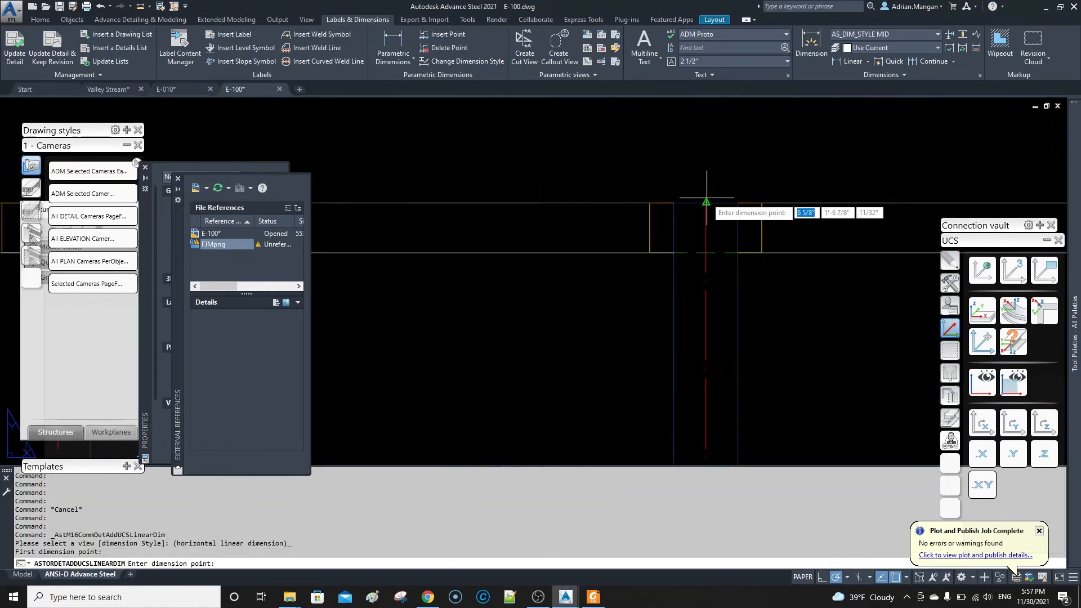
left_click(706, 201)
scroll(693, 172, "down", 5)
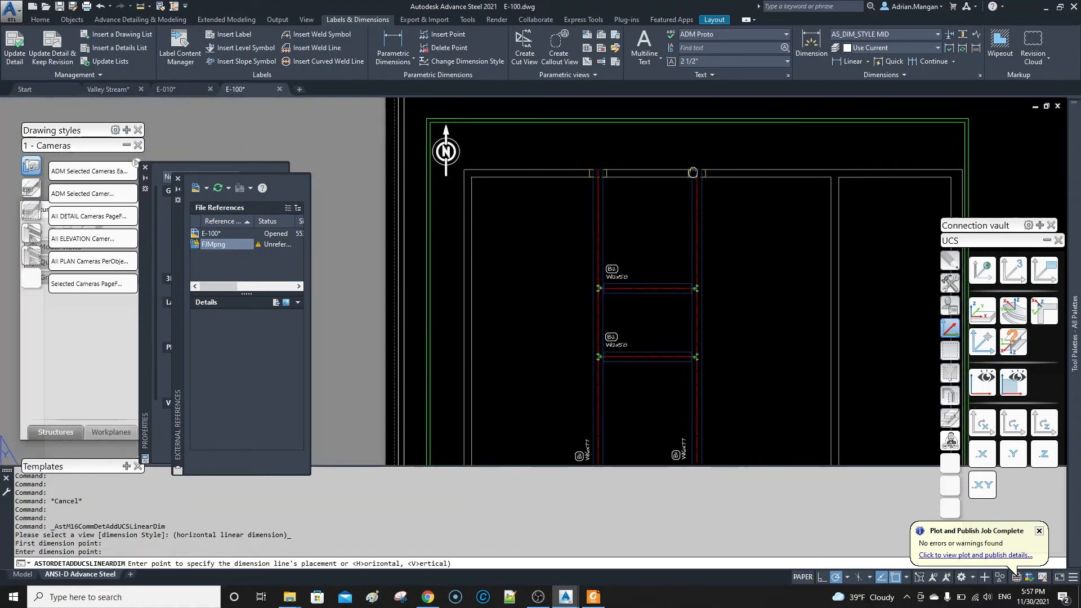
scroll(693, 172, "up", 2)
left_click(692, 188)
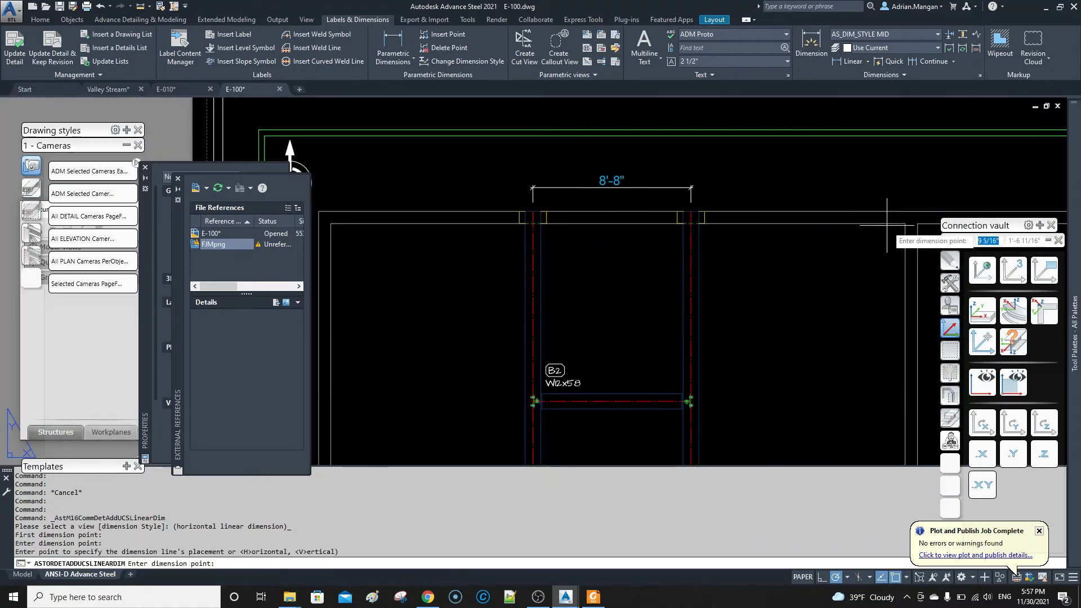
- Extend the dimension chain from the beam centrelines to the walls on both sides and finish it
left_click(905, 212)
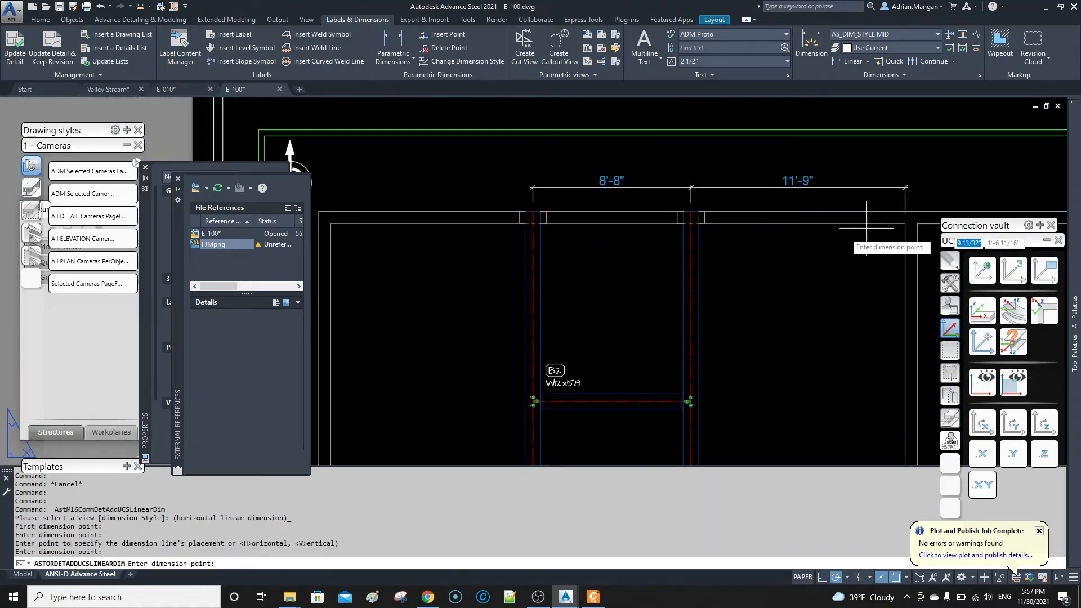
left_click(331, 223)
key("Return")
- Set the new dimension chain's style to AS_DIM_STYLE MID
right_click(437, 182)
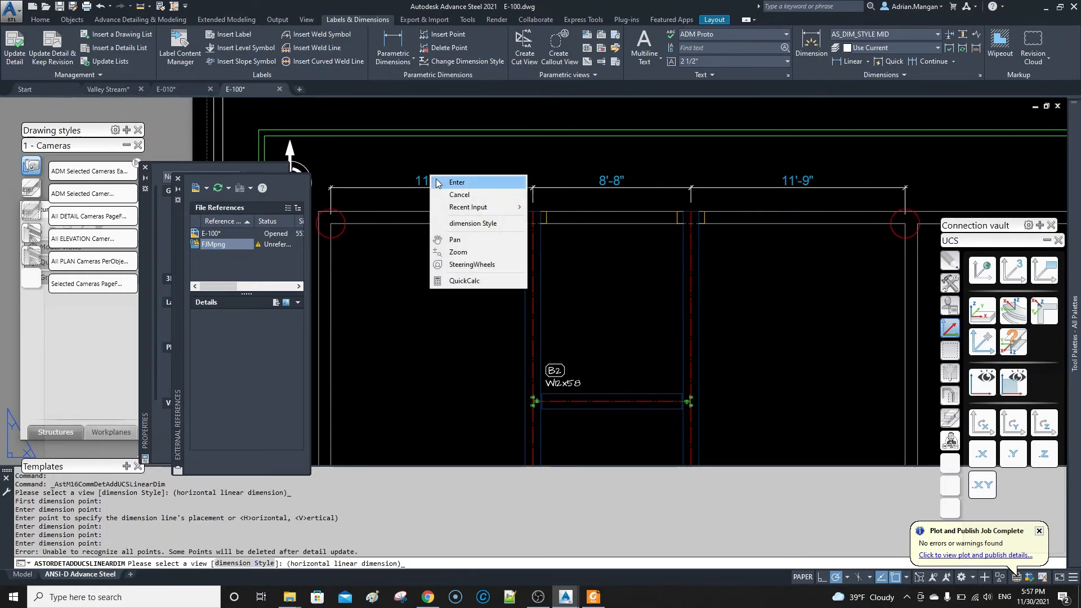
left_click(473, 223)
left_click(647, 218)
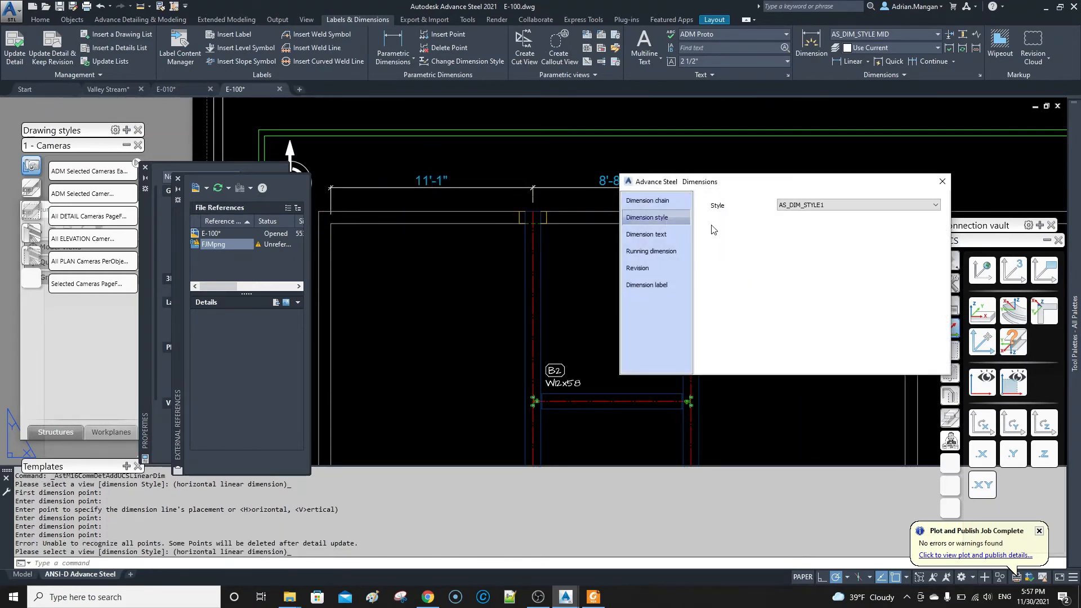
left_click(790, 205)
left_click(812, 252)
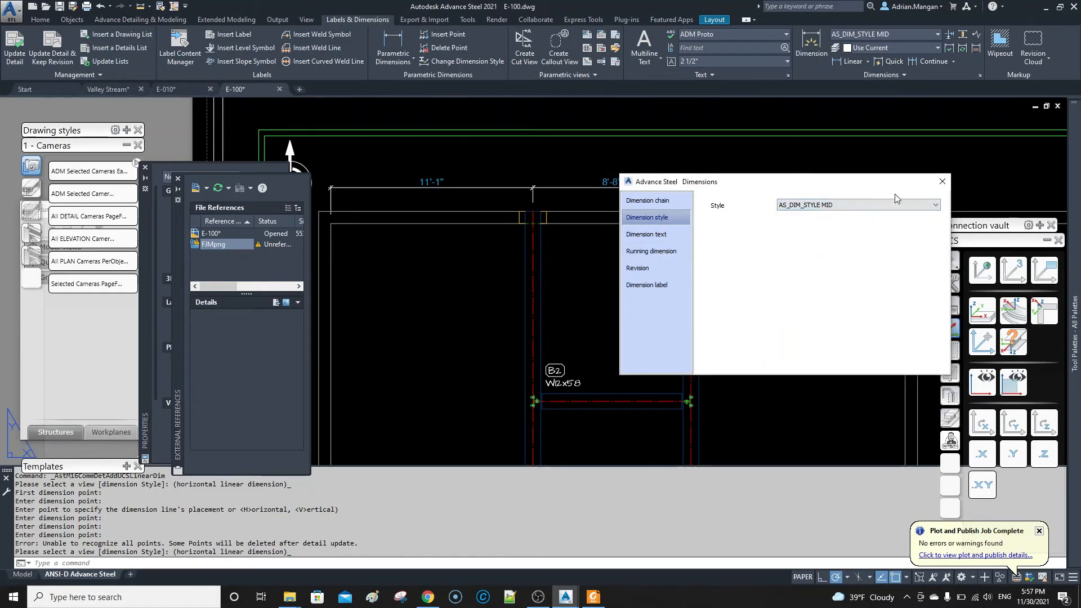
left_click(939, 186)
- Select the concrete walls of the upper and lower bays and the right-hand wall, and open their cut region hatch settings
scroll(726, 216, "down", 2)
mouse_move(726, 216)
middle_mouse_down()
mouse_move(588, 198)
mouse_move(662, 162)
mouse_move(686, 116)
middle_mouse_up()
scroll(628, 201, "up", 1)
left_click(628, 201)
scroll(636, 192, "down", 2)
scroll(619, 313, "up", 1)
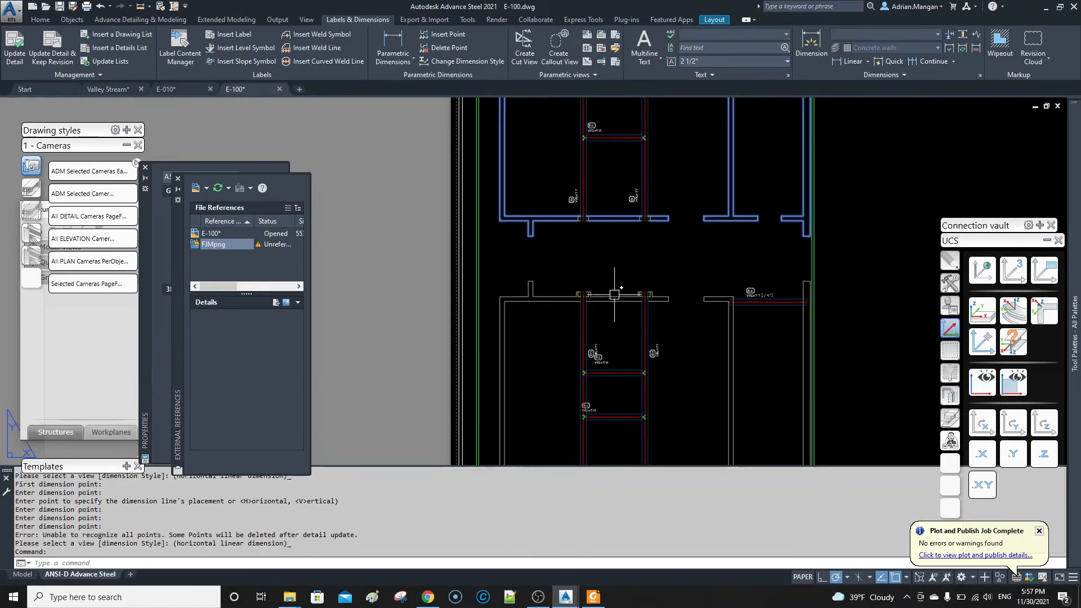
left_click(614, 295)
scroll(705, 268, "down", 1)
scroll(711, 254, "up", 2)
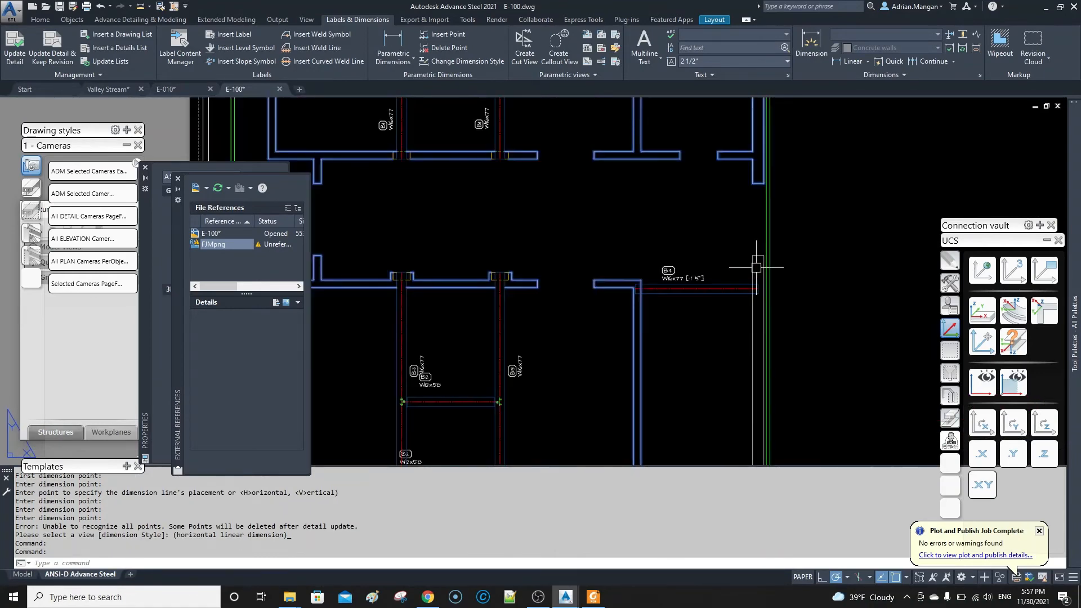
right_click(735, 231)
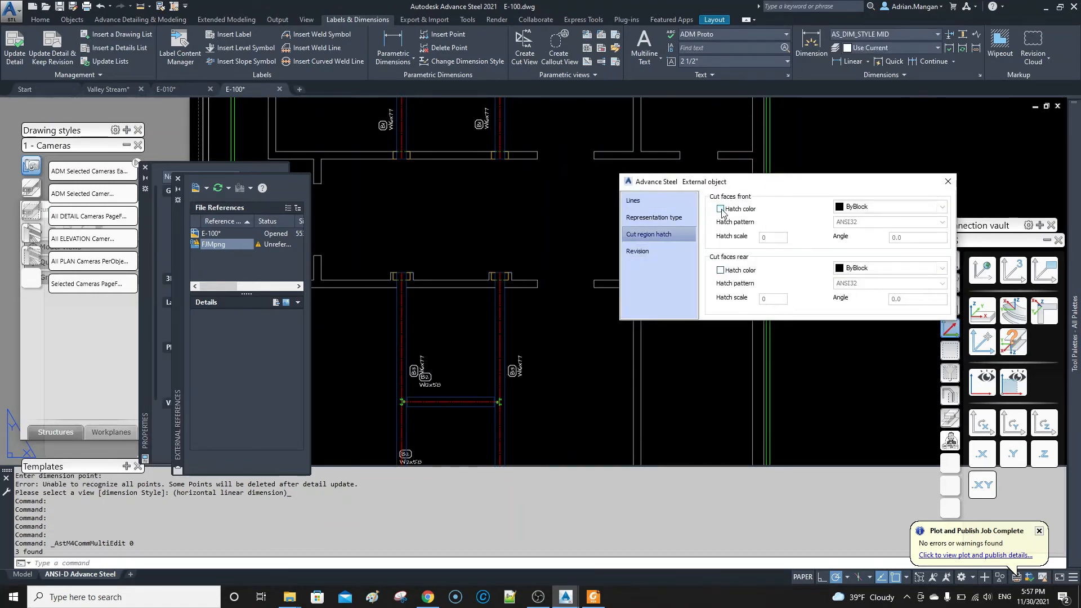
- Hatch the walls' rear cut faces with AR-CONC in Color 8 at scale 1, leaving the front faces unhatched, and update the detail
left_click(720, 209)
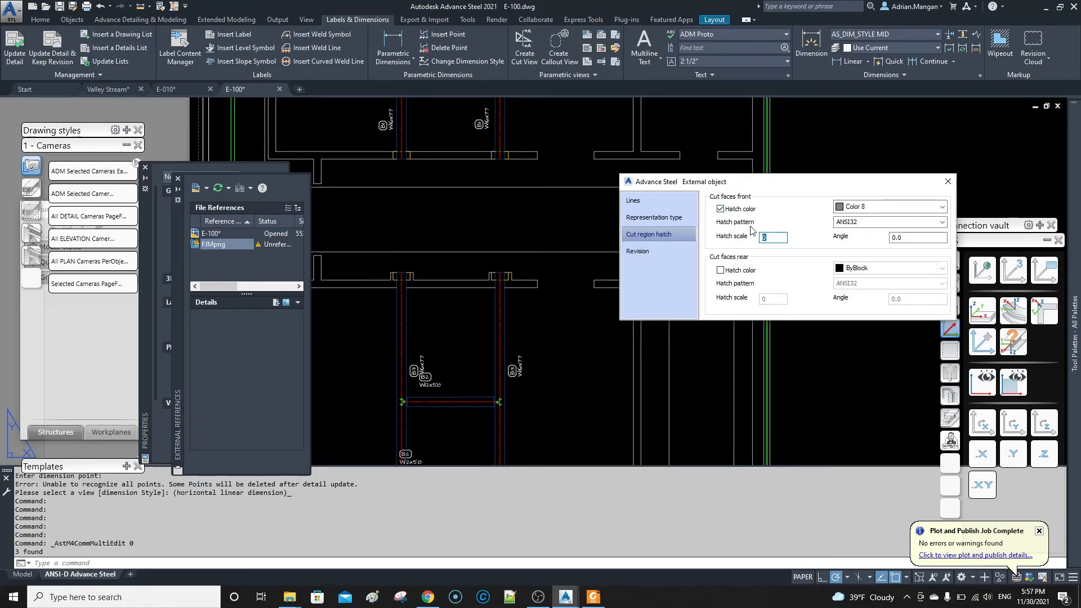
left_click(720, 209)
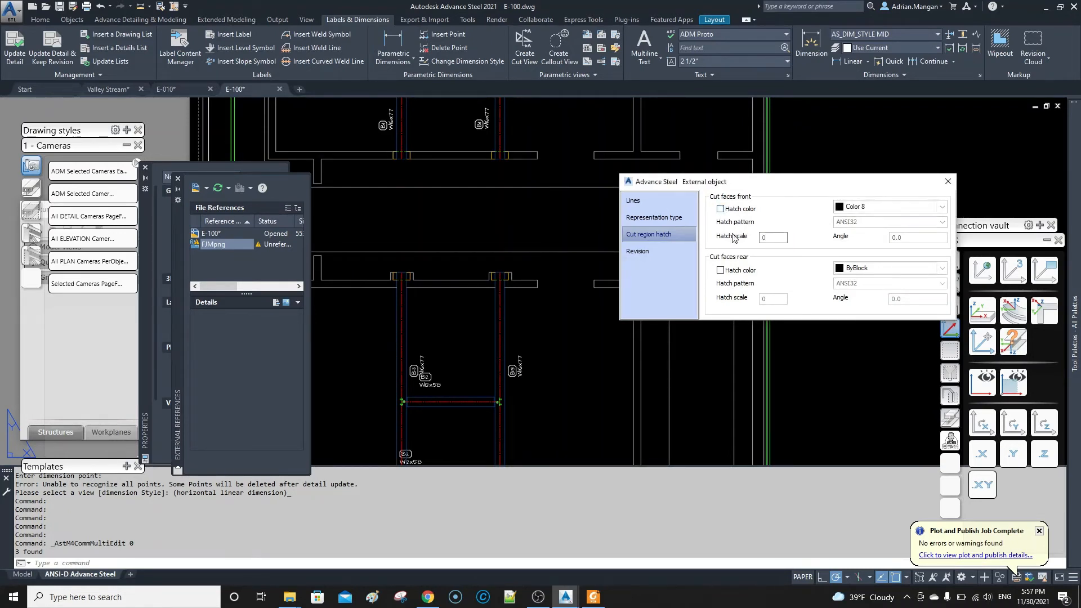
left_click(720, 271)
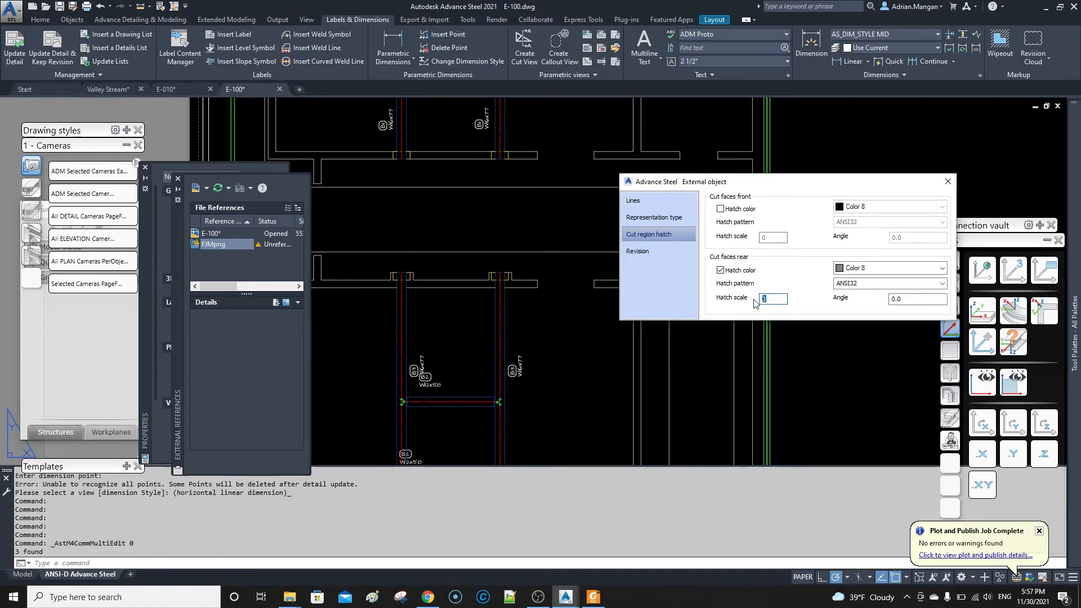
left_click_drag(775, 298, 753, 298)
type("1")
left_click(934, 284)
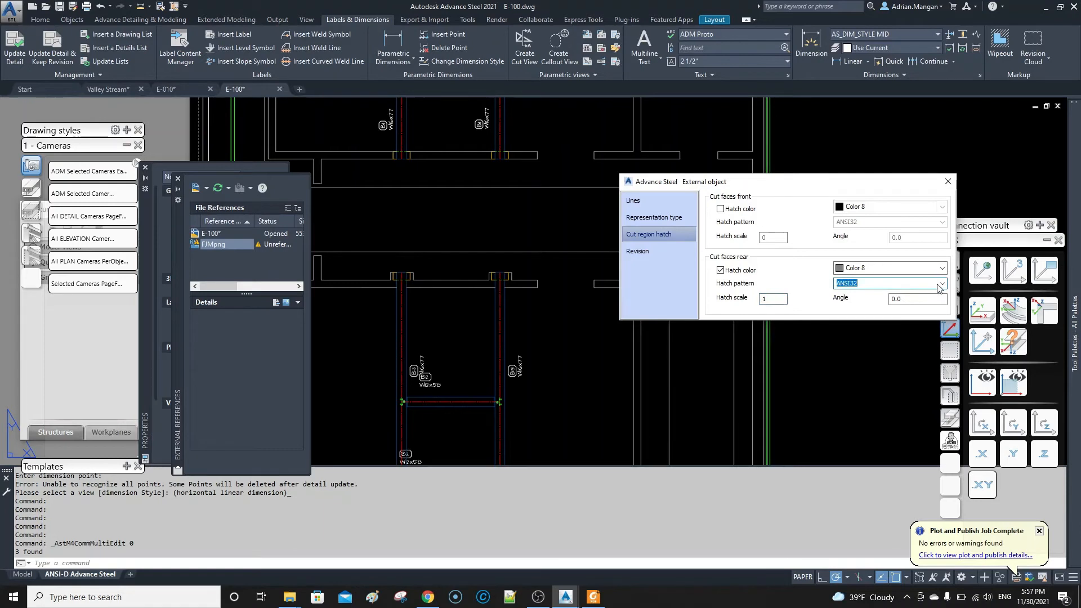
left_click(940, 284)
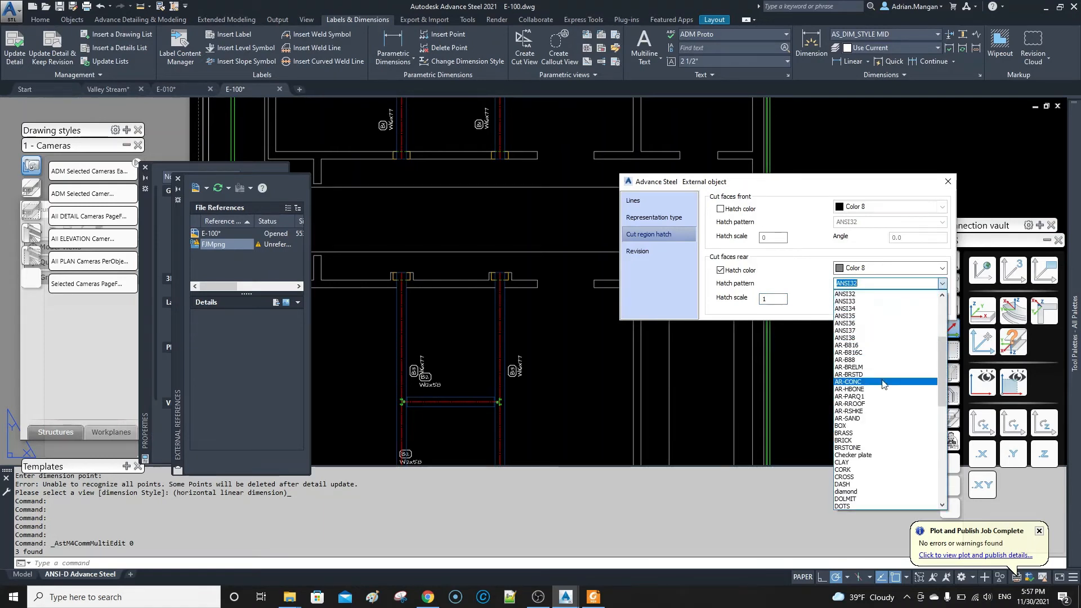
left_click(883, 384)
left_click(948, 181)
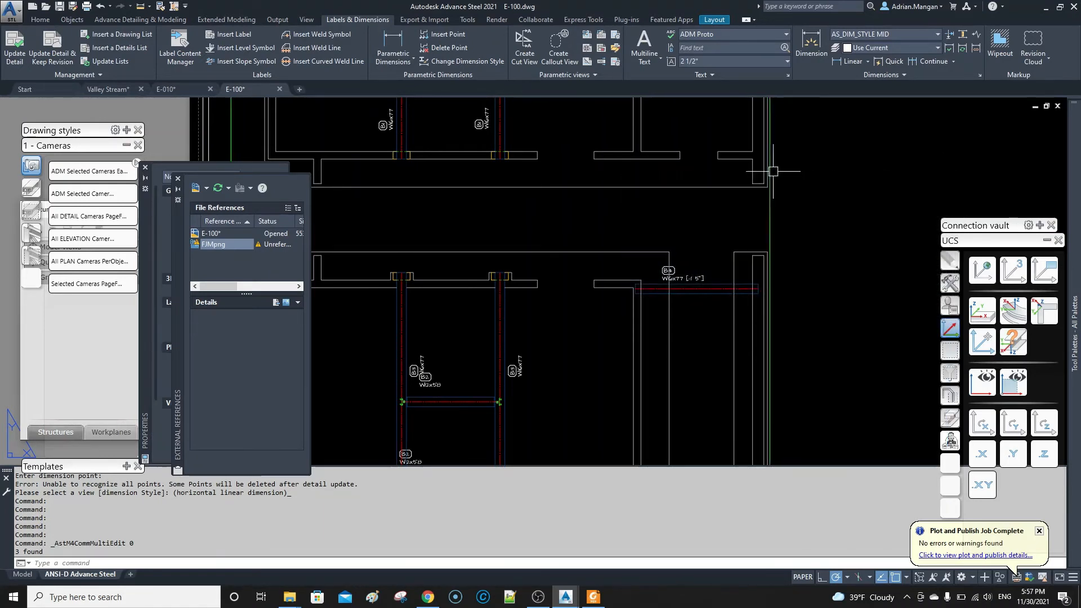
left_click(668, 159)
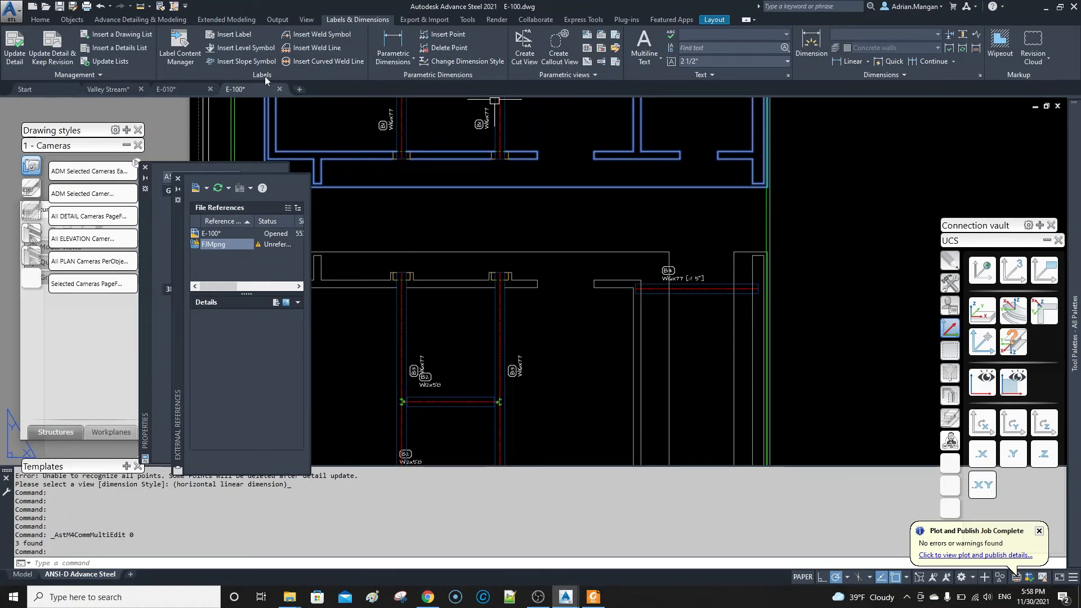
left_click(13, 48)
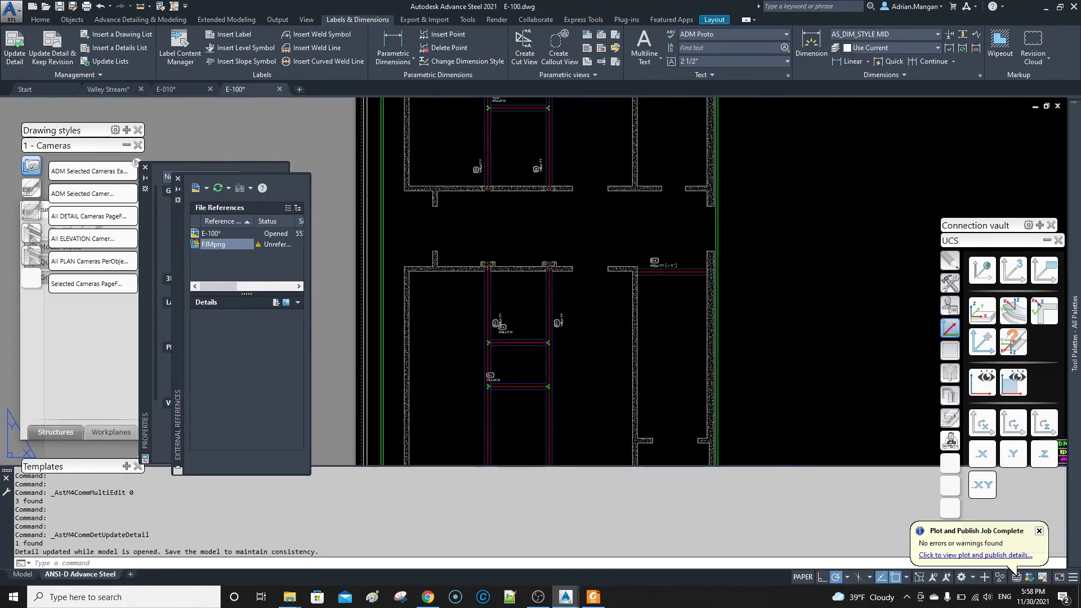
left_click(496, 189)
left_click(570, 268)
right_click(594, 231)
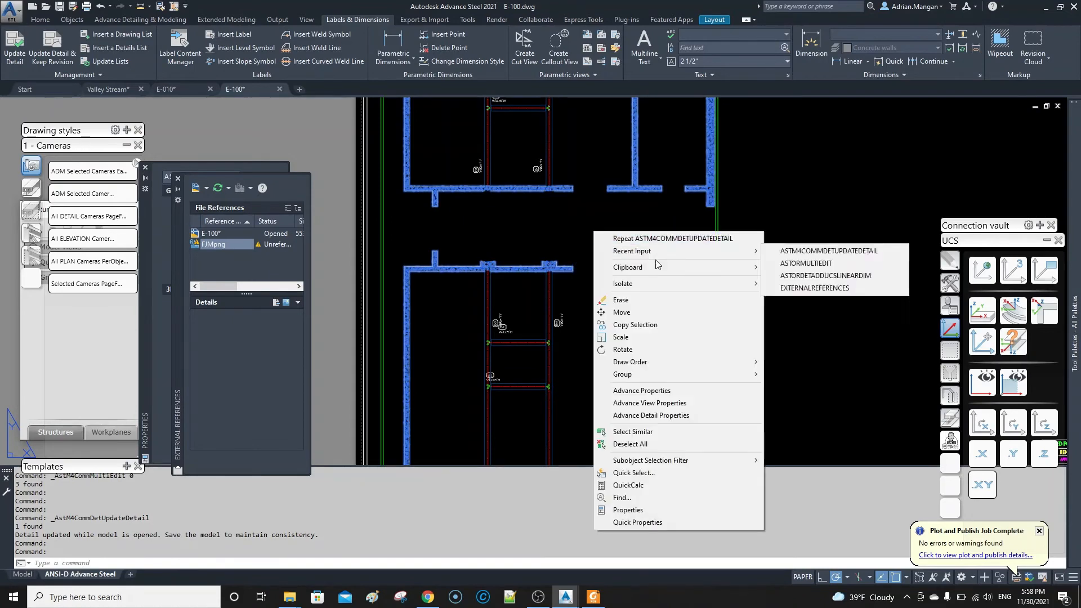
left_click(636, 213)
left_click(709, 255)
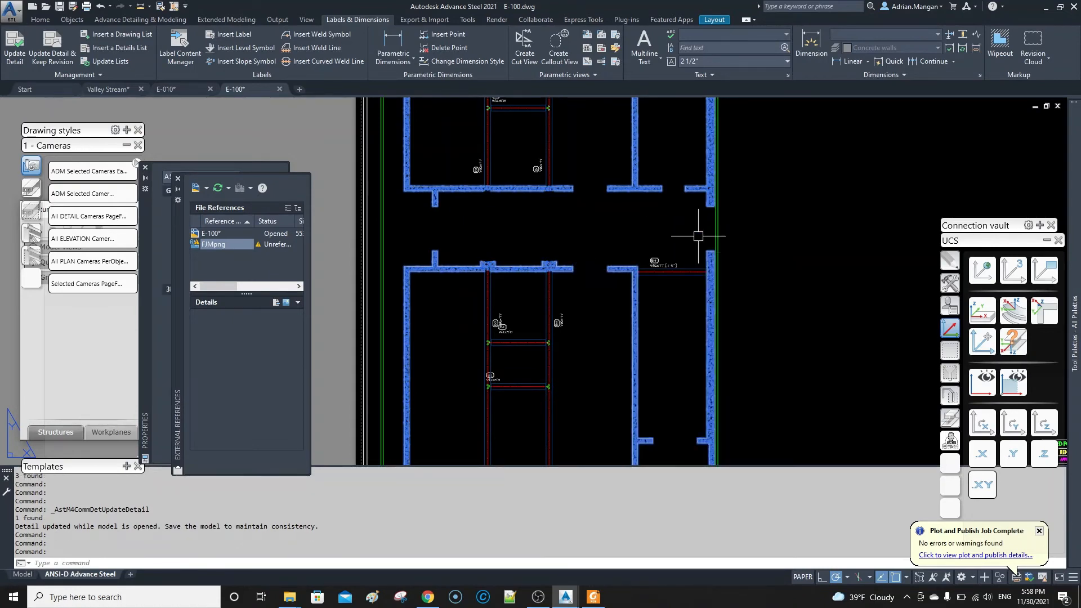
right_click(700, 237)
left_click(742, 408)
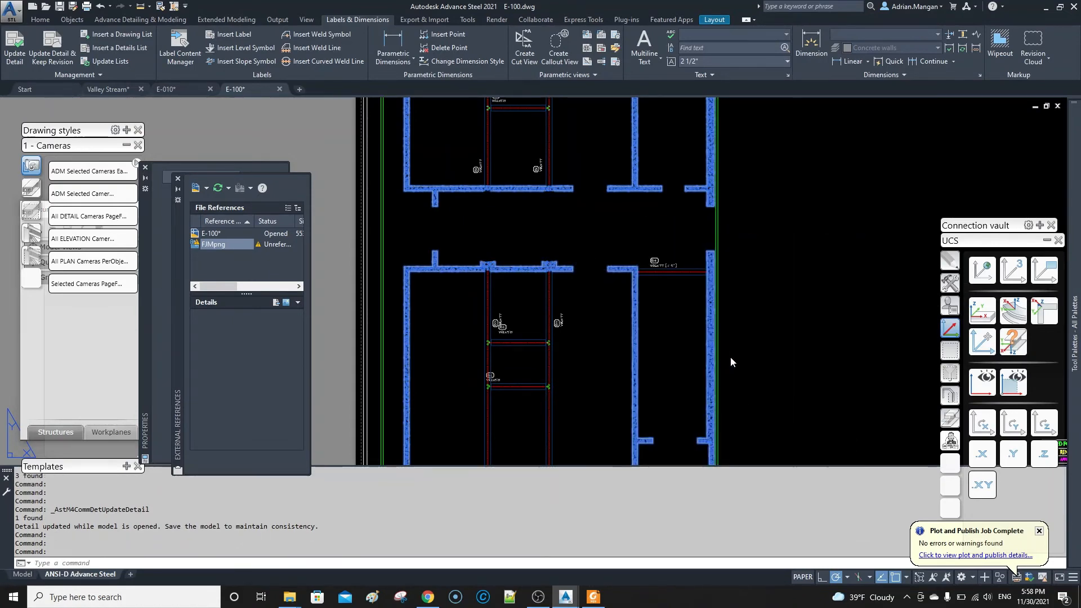
key("Return")
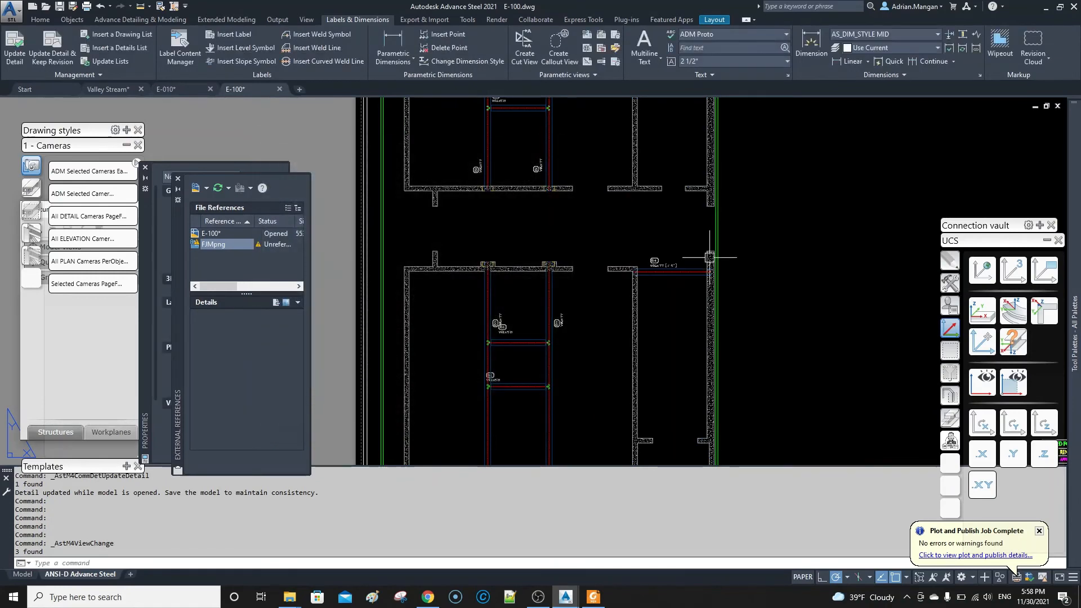
- Set the rear cut face hatch scale of all the concrete walls to 2
left_click(670, 191)
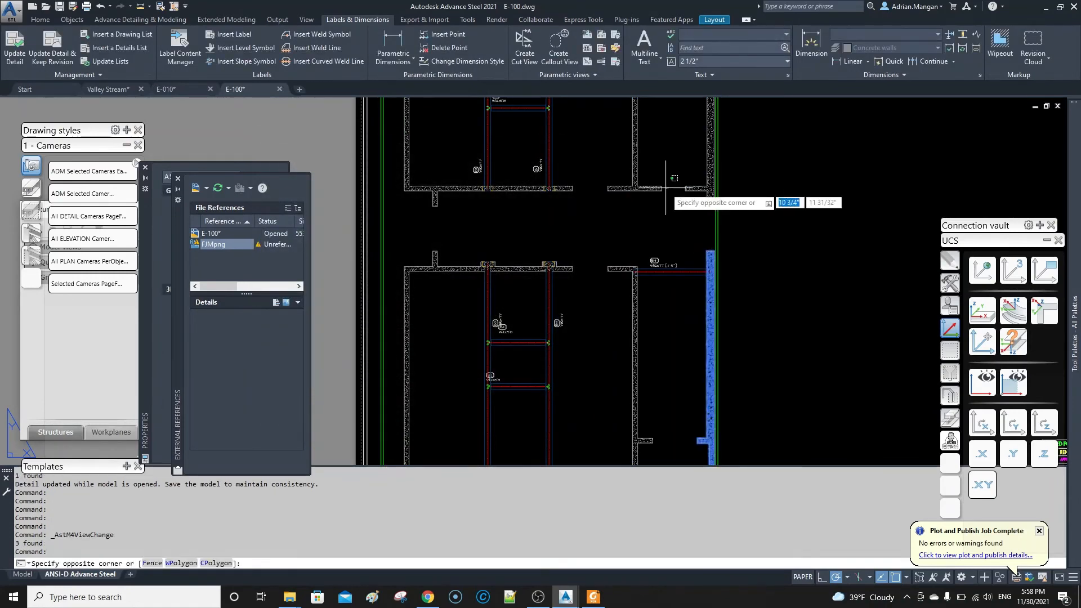
left_click(619, 266)
right_click(618, 268)
left_click(663, 426)
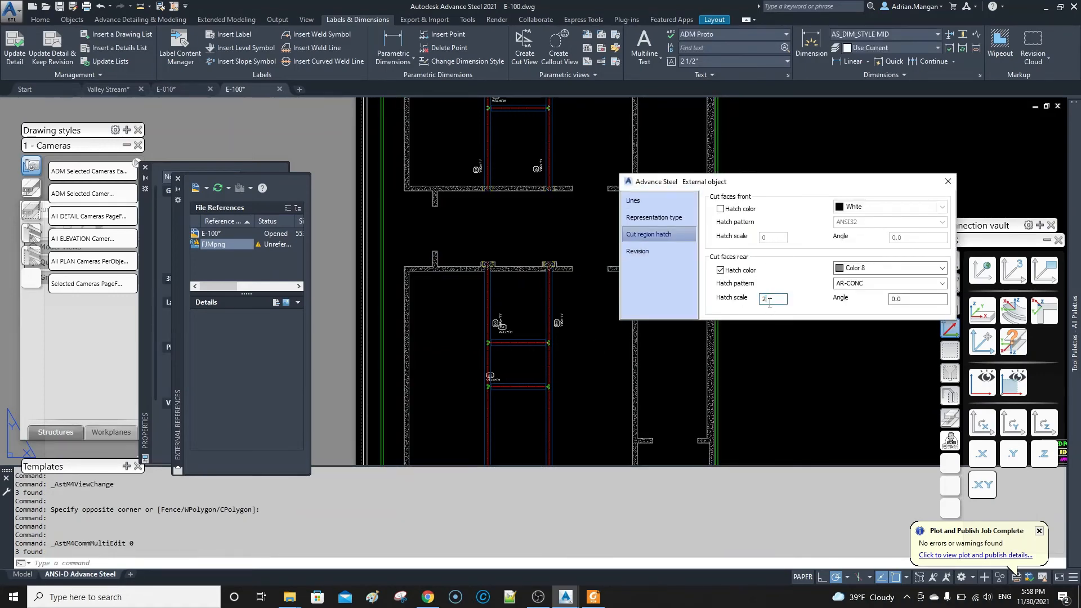
key("Return")
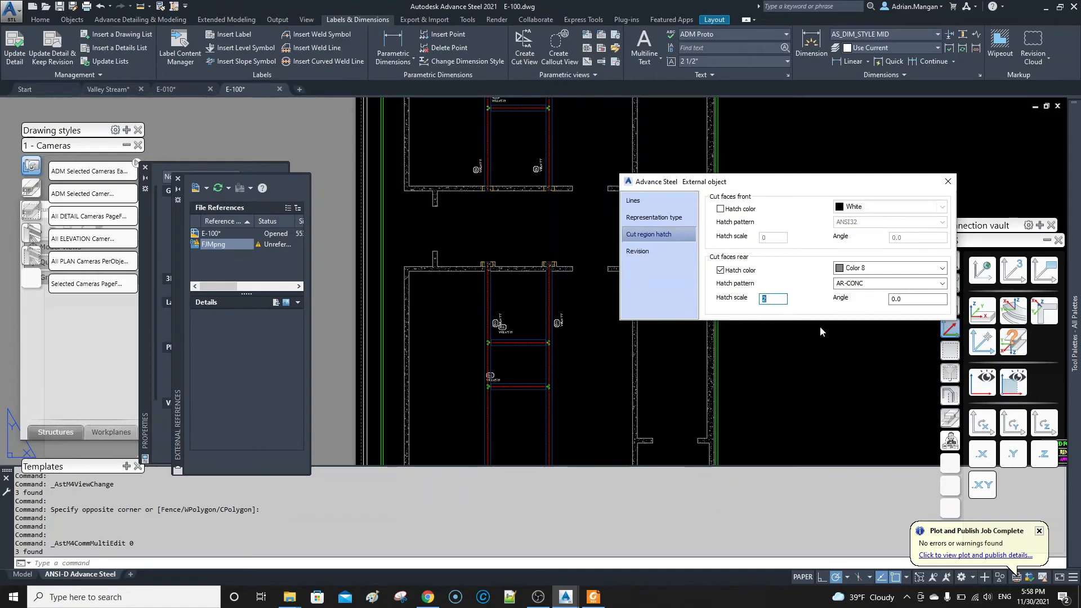
left_click(952, 184)
- Check the hatched roof plan and its title, and shift the ROOF PLAN detail frame to the right on the sheet
scroll(704, 198, "down", 2)
middle_click_drag(705, 197, 654, 207)
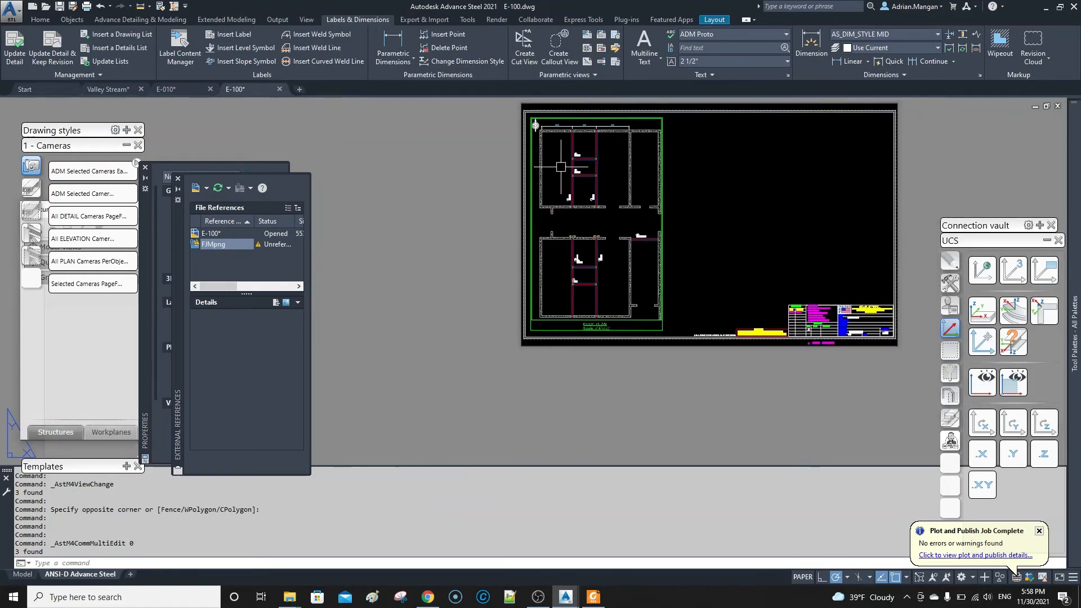
scroll(562, 167, "up", 1)
middle_click_drag(562, 171, 542, 187)
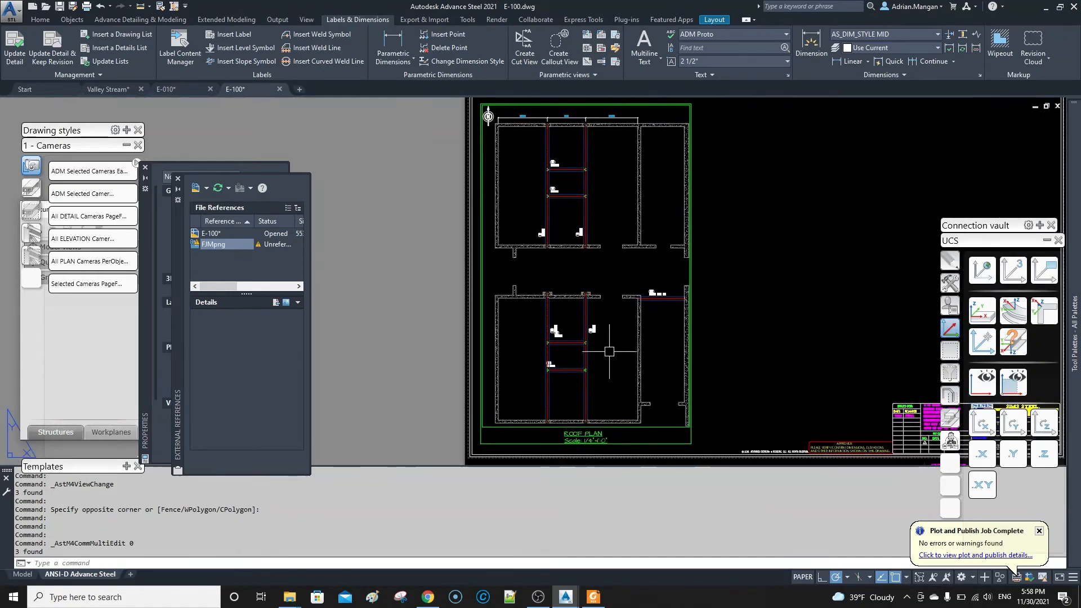
scroll(608, 364, "up", 3)
scroll(571, 407, "up", 2)
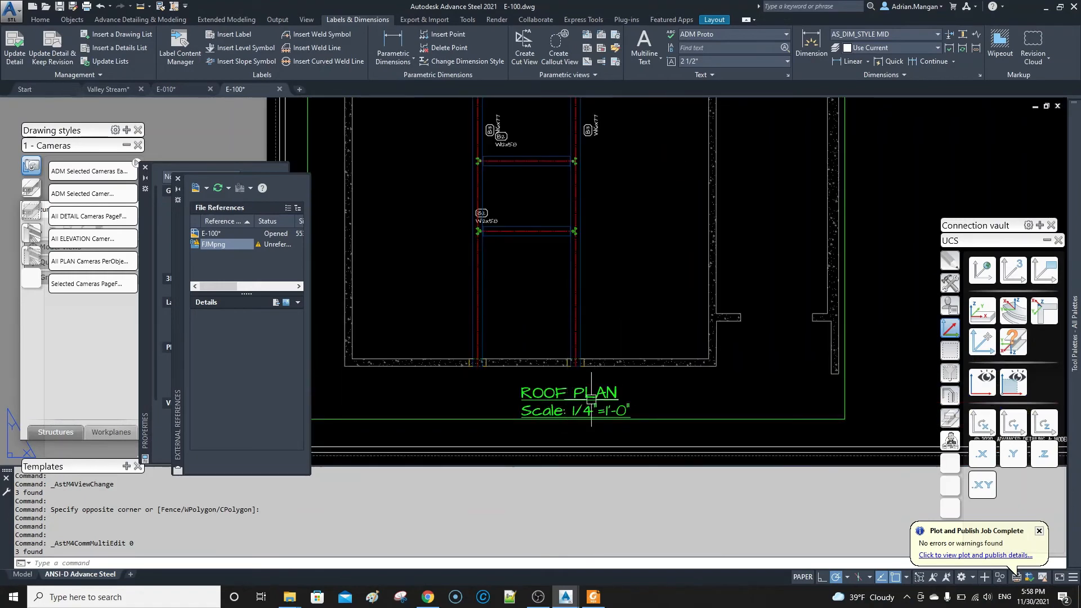
scroll(591, 399, "down", 4)
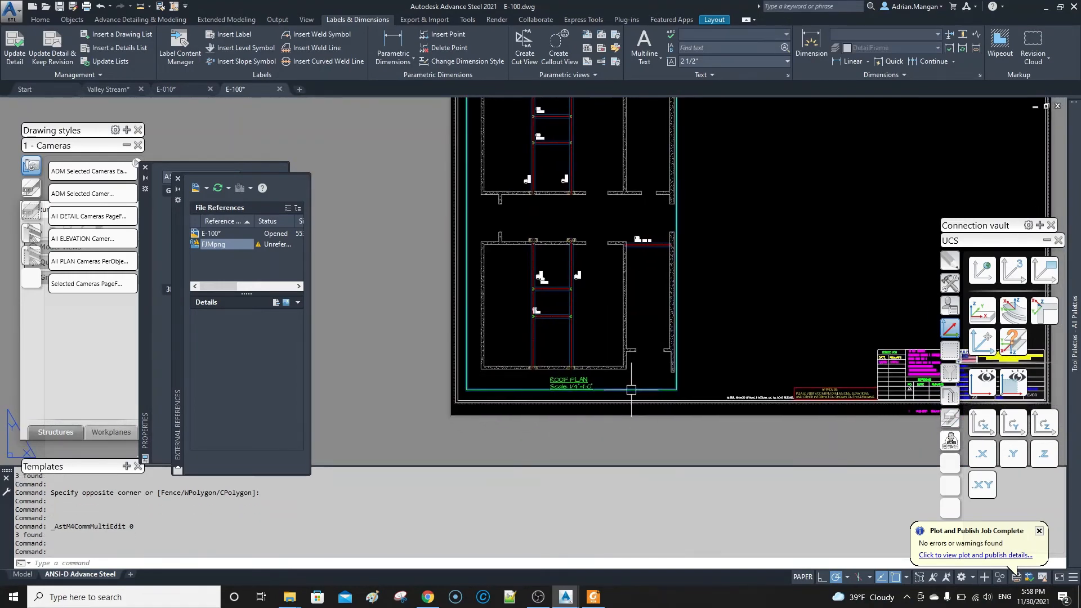
left_click_drag(631, 390, 684, 391)
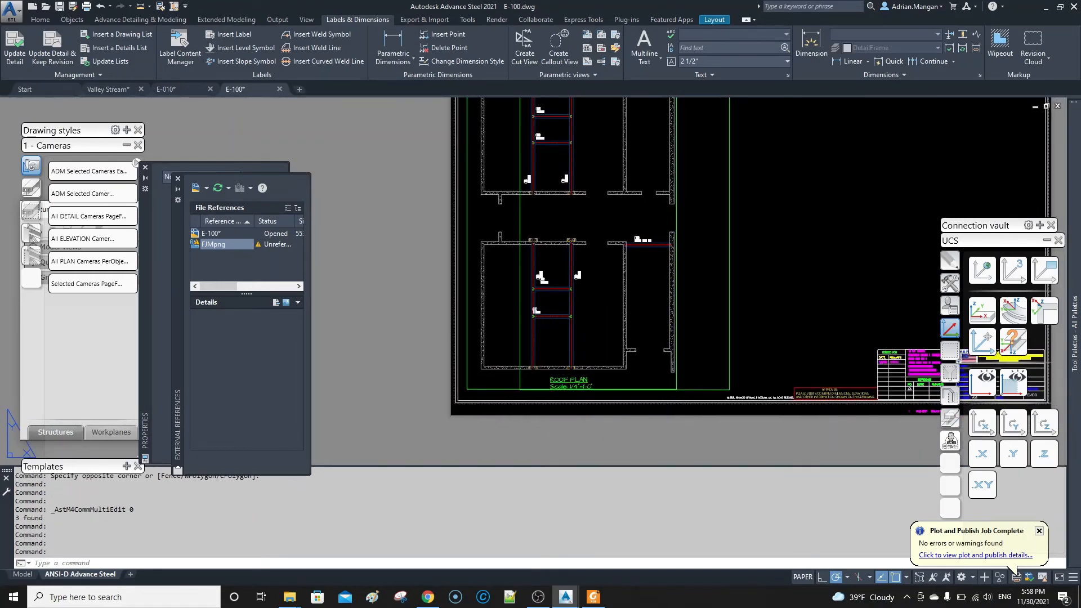
- Switch to the Valley Stream model and show the detail of the camera at the upper bay's beam-to-beam connection
left_click(123, 90)
scroll(466, 351, "up", 3)
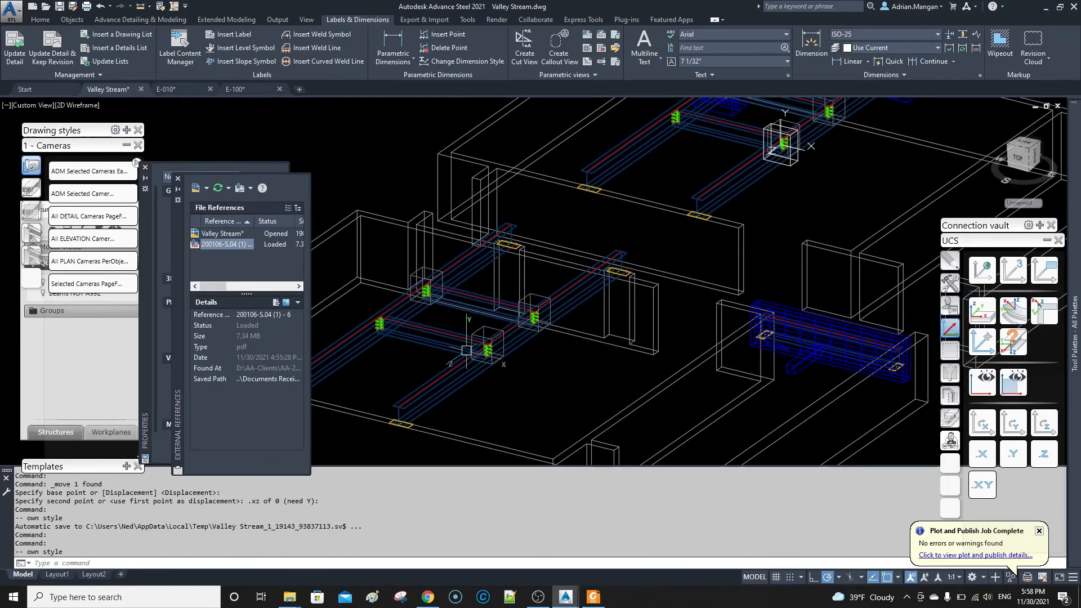
key("Escape")
middle_click_drag(726, 102, 693, 167)
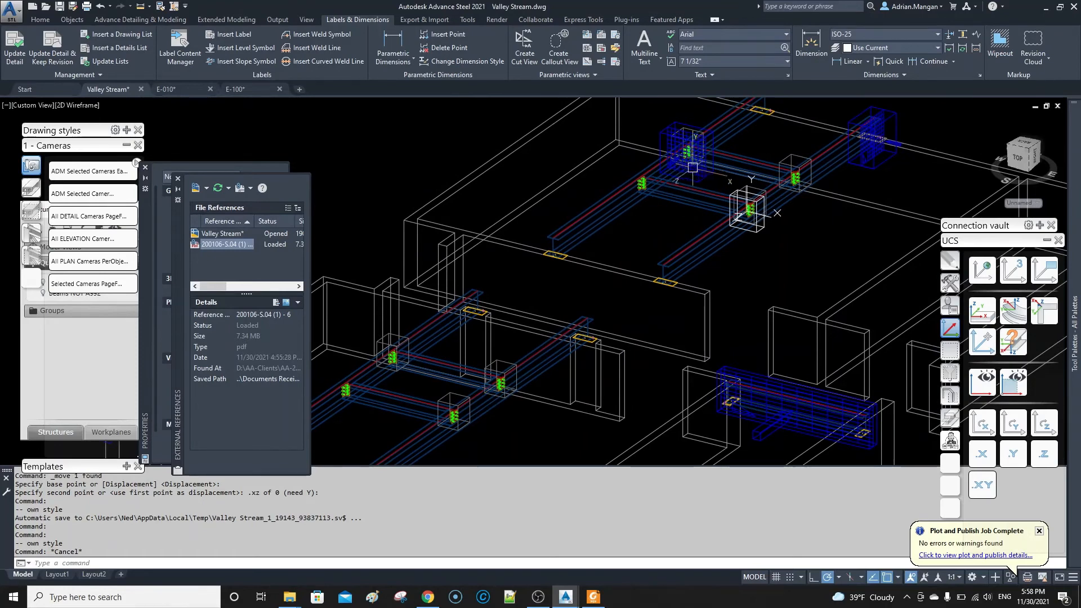
left_click(692, 168)
right_click(696, 168)
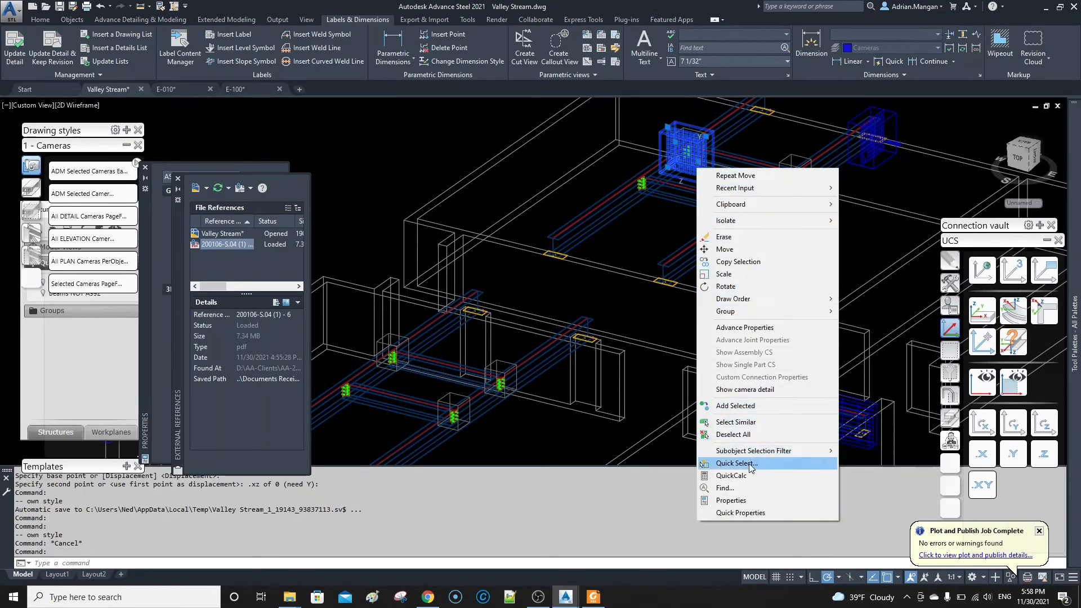
left_click(768, 392)
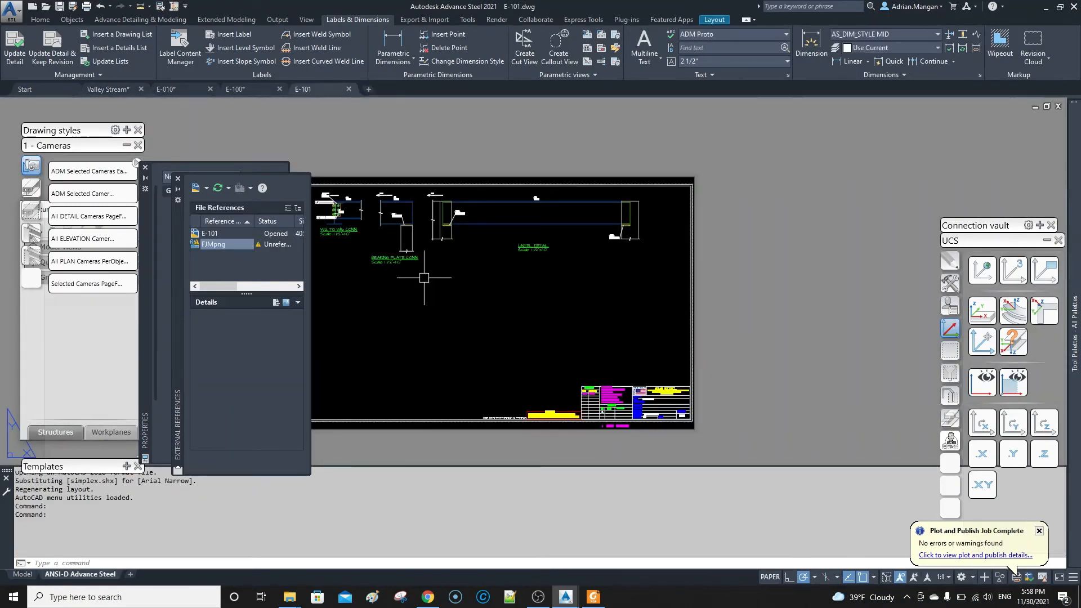
- Move the W12 TO W16 CONN. title slightly down and to the right below its connection detail on sheet E-101
middle_click_drag(429, 258, 579, 256)
scroll(508, 200, "up", 4)
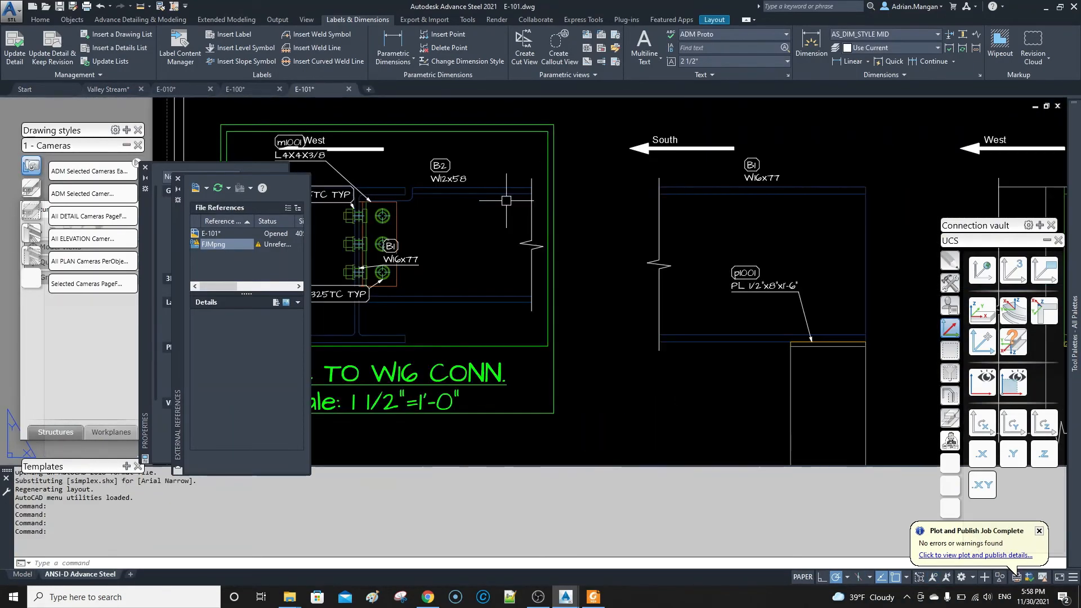
scroll(519, 214, "down", 2)
middle_click_drag(519, 214, 525, 210)
left_click(463, 275)
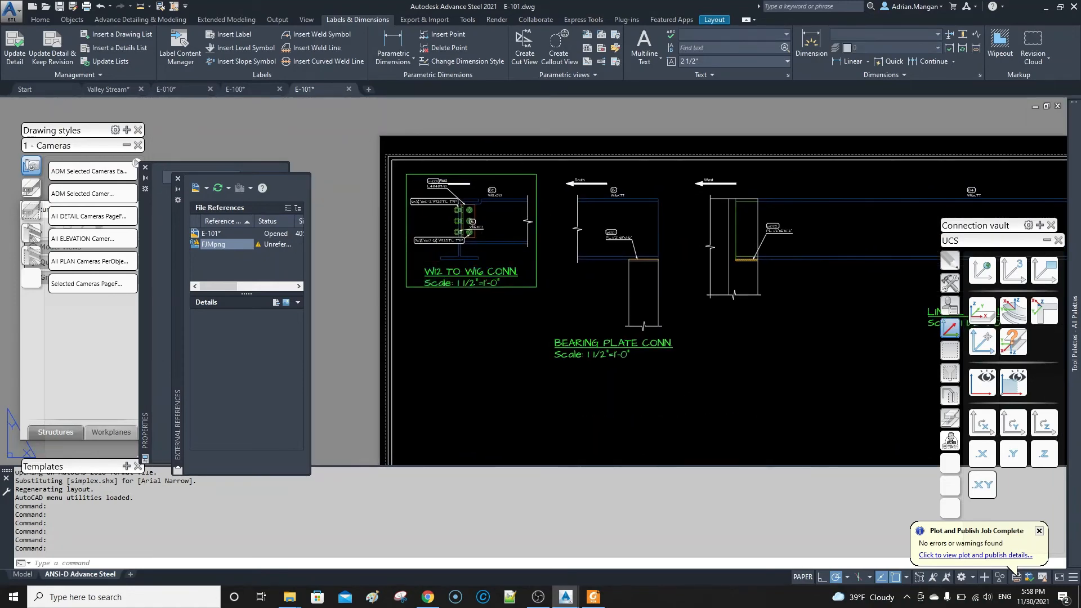
left_click_drag(462, 279, 472, 289)
scroll(476, 190, "up", 3)
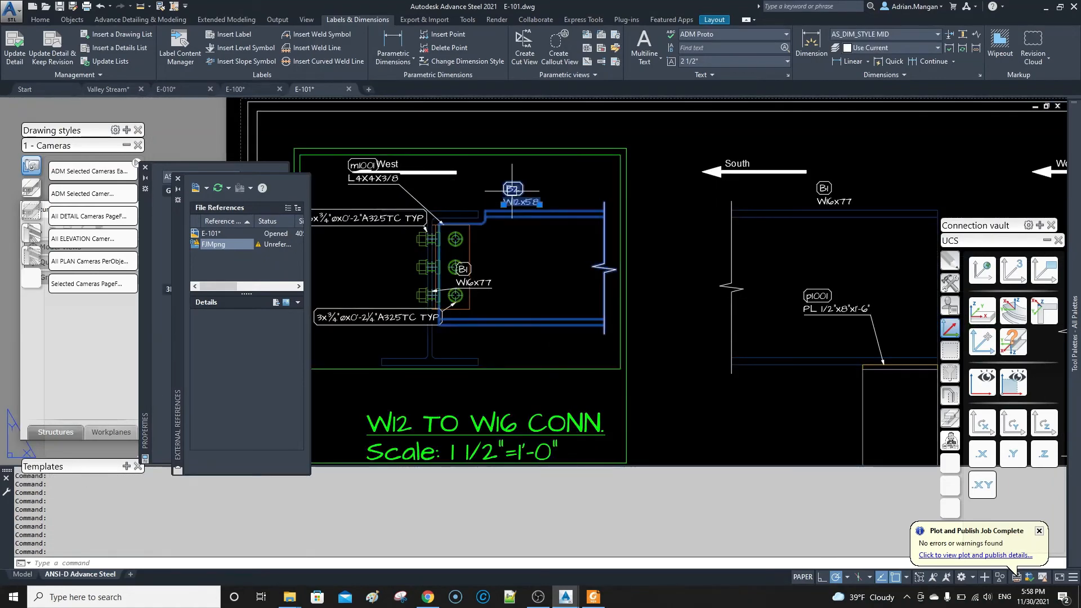
scroll(523, 230, "down", 4)
key("Escape")
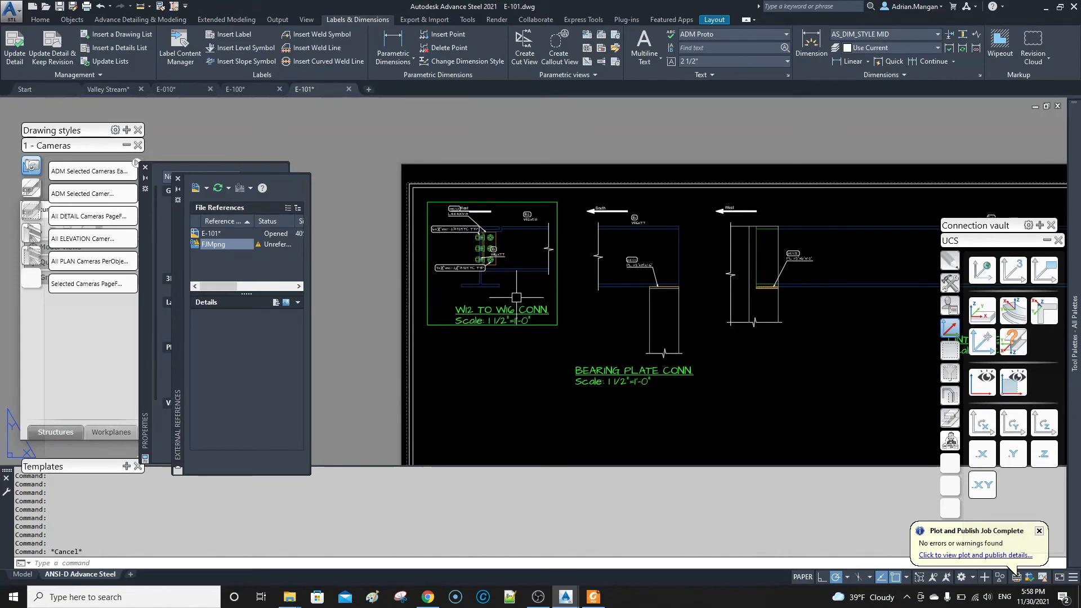
- Move the LINTEL DETAIL frame down and to the left, below the W12 TO W16 and BEARING PLATE connection details
middle_click_drag(684, 273, 622, 276)
scroll(724, 249, "up", 2)
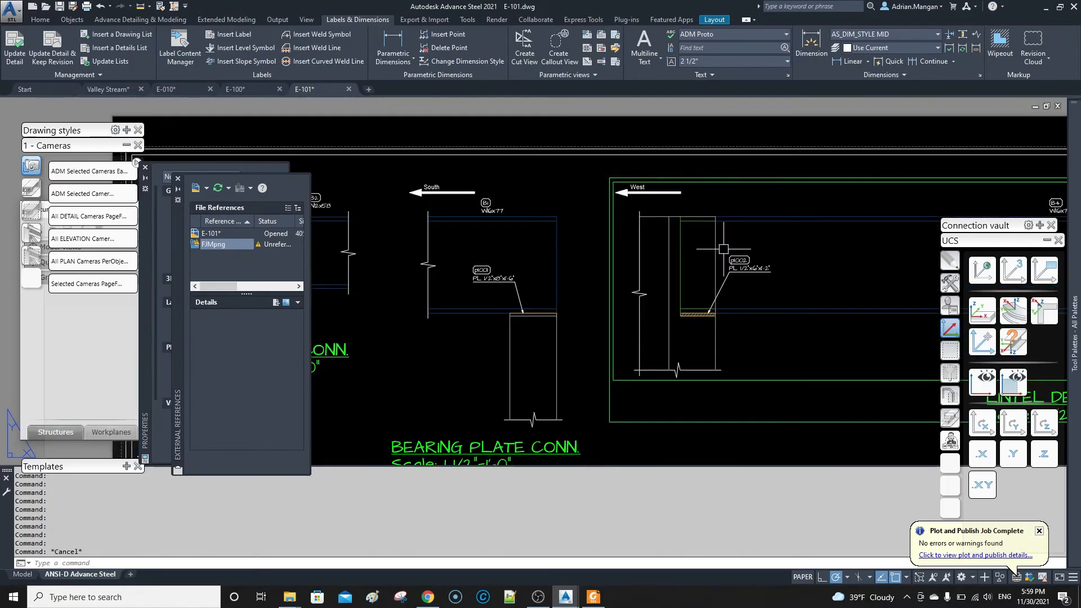
scroll(725, 248, "down", 4)
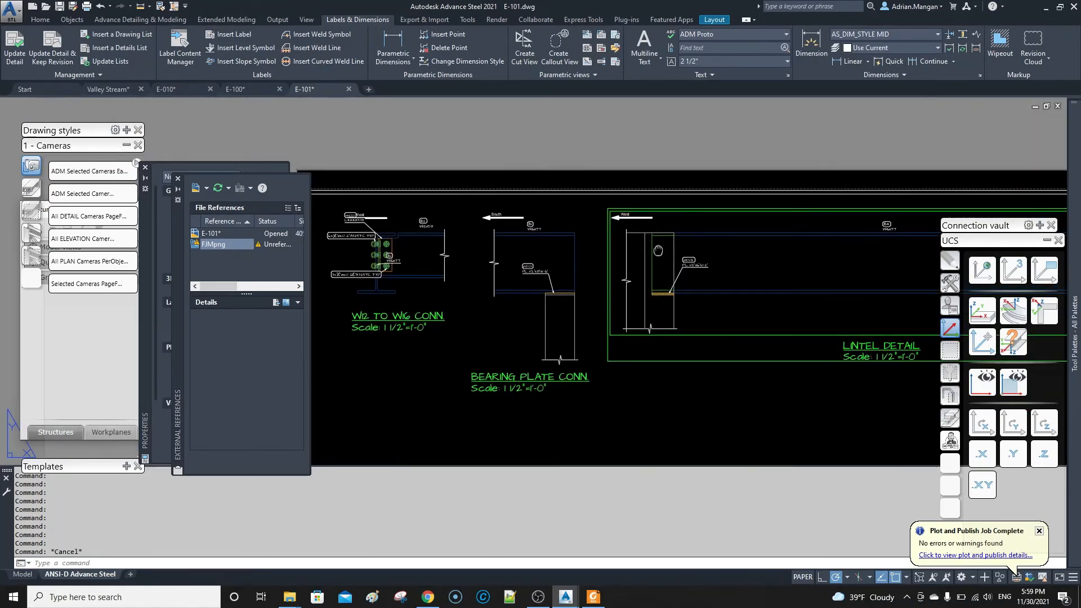
scroll(608, 269, "up", 1)
scroll(608, 269, "down", 2)
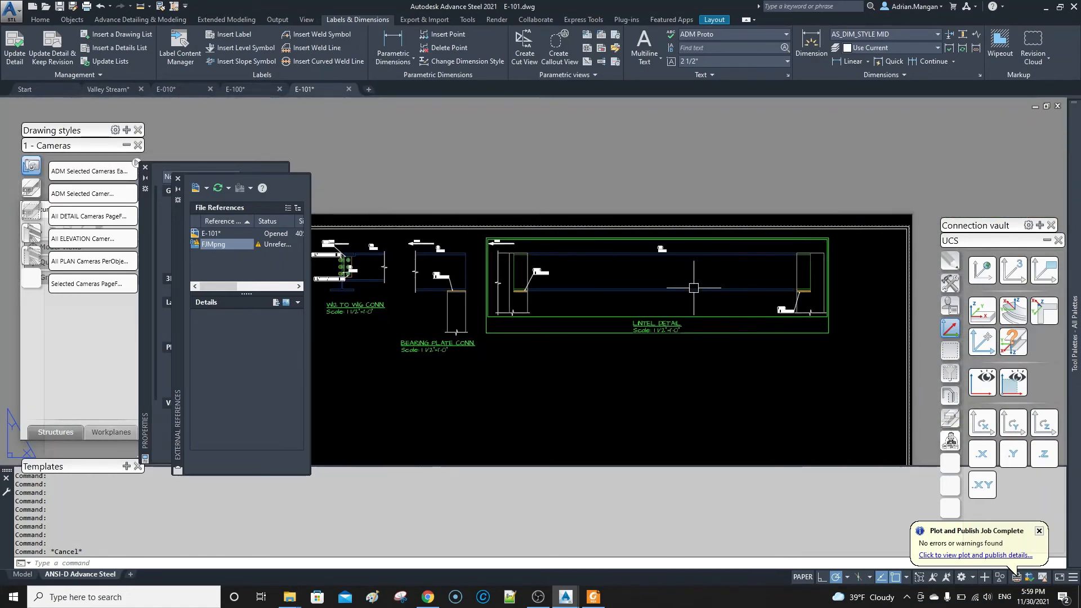
left_click(729, 332)
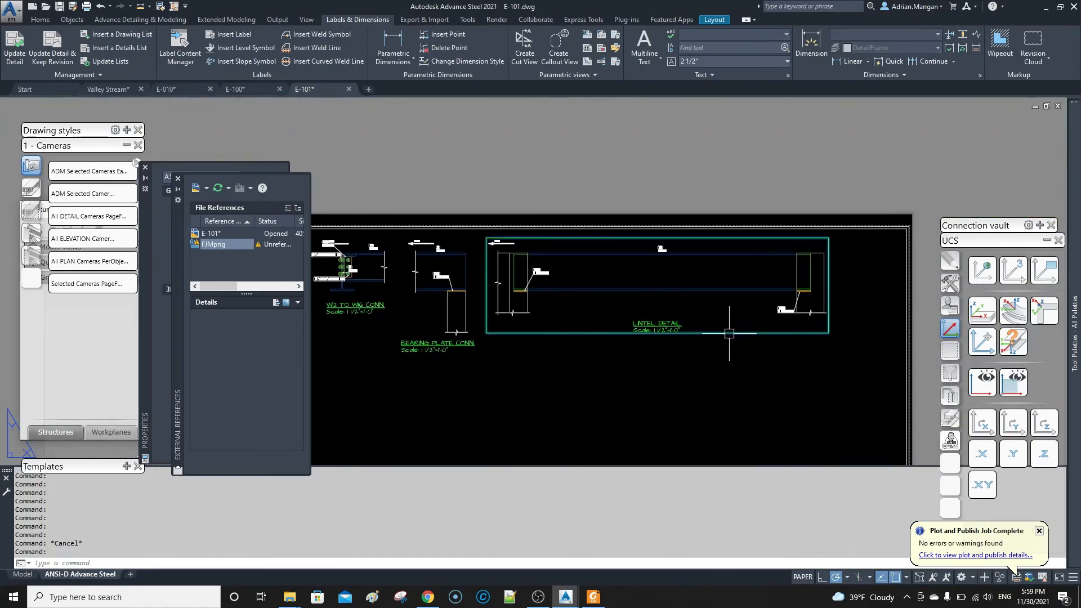
scroll(728, 333, "down", 3)
double_click(734, 293)
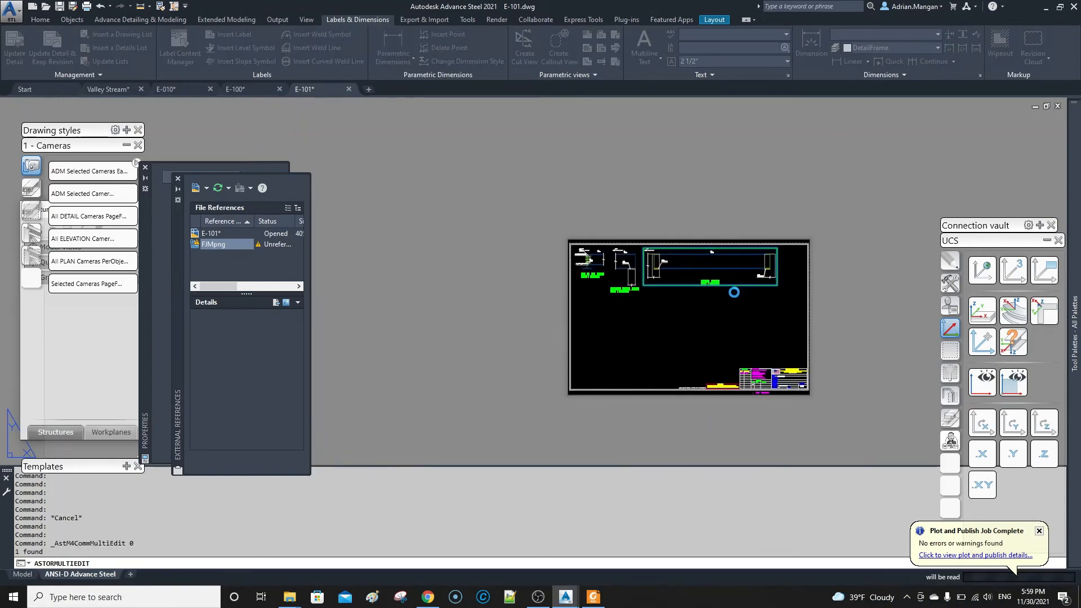
key("Escape")
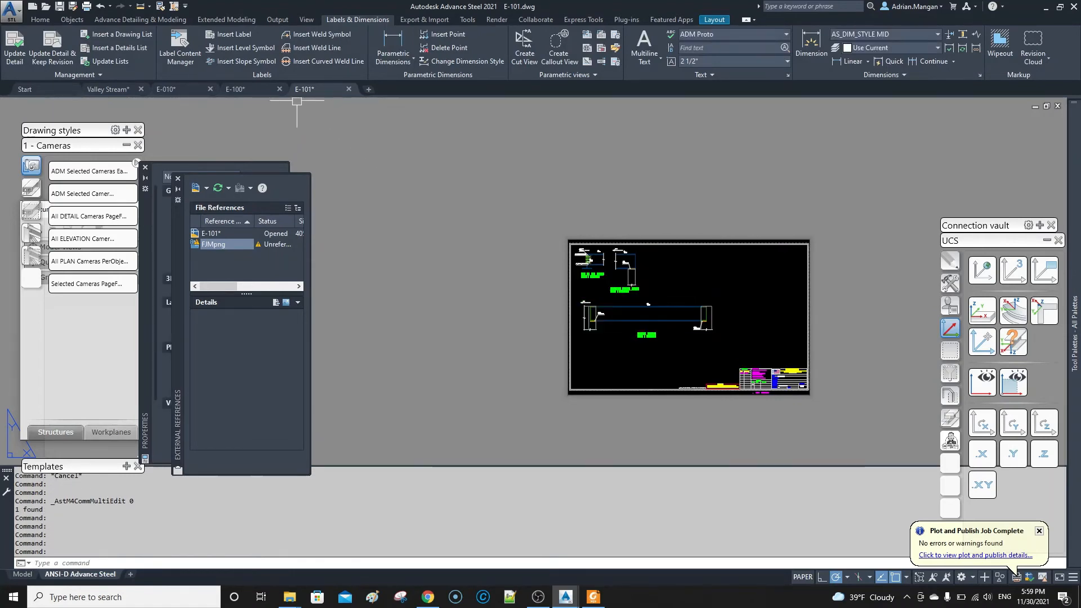
- Switch to the Valley Stream model and run the Selected Cameras process on the beam connection camera, adding its detail to E-101.dwg
left_click(126, 86)
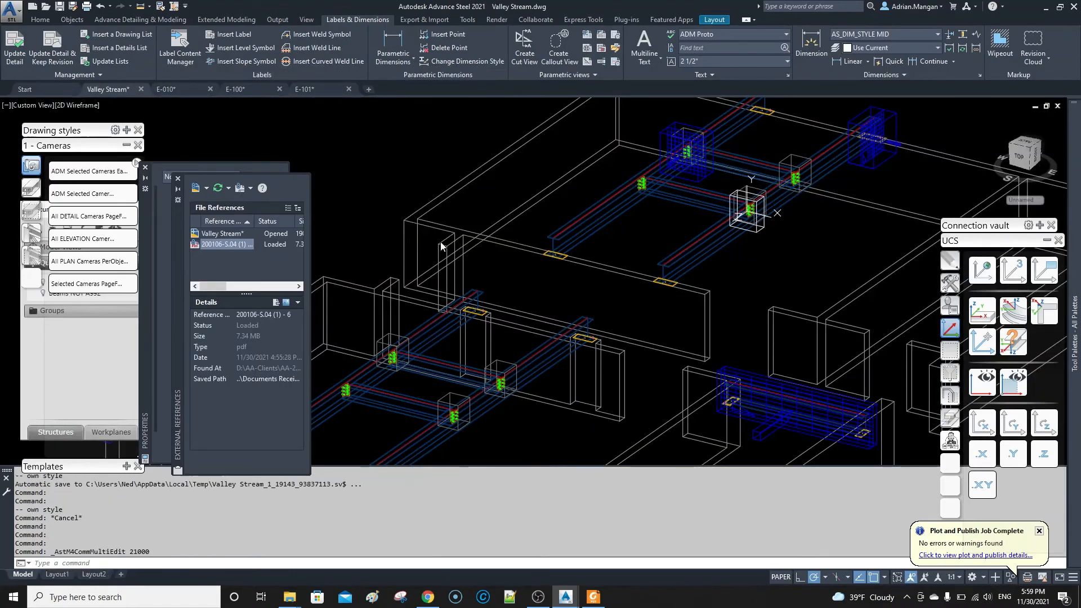
scroll(732, 189, "up", 4)
left_click(768, 192)
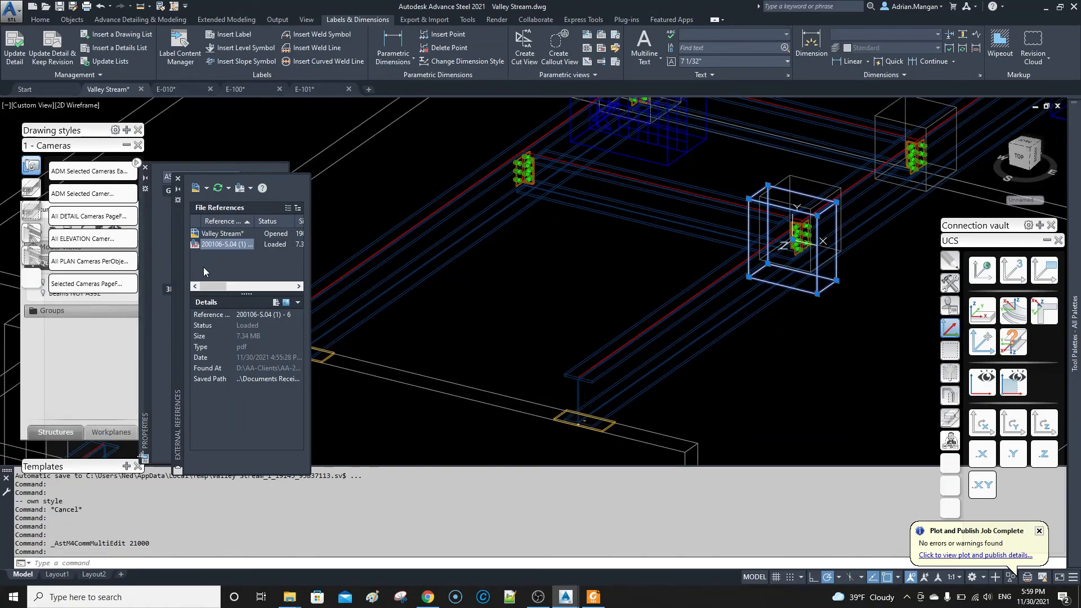
left_click(104, 283)
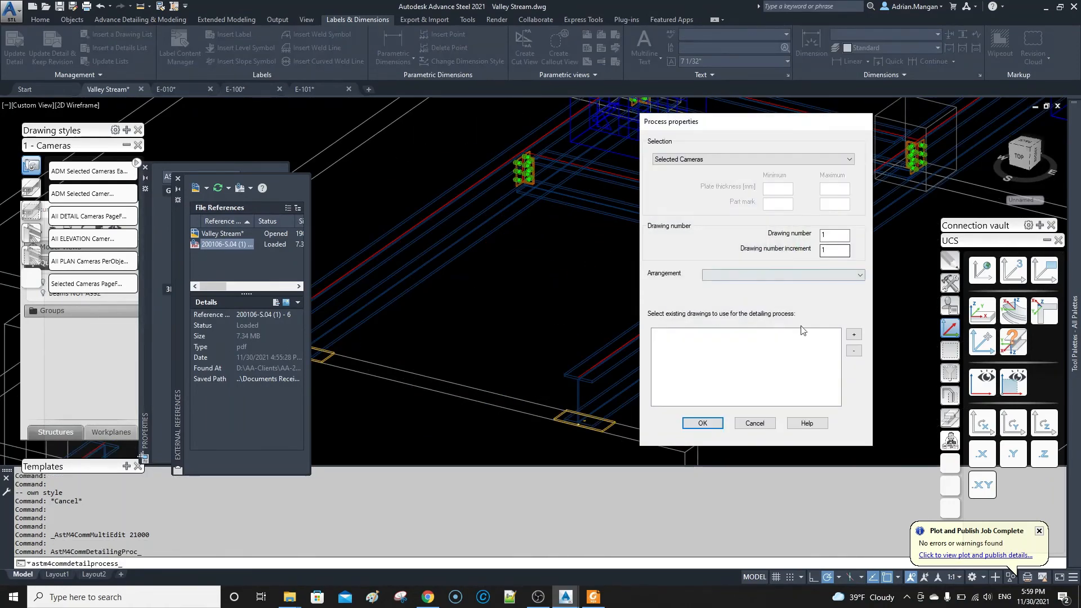
left_click(854, 334)
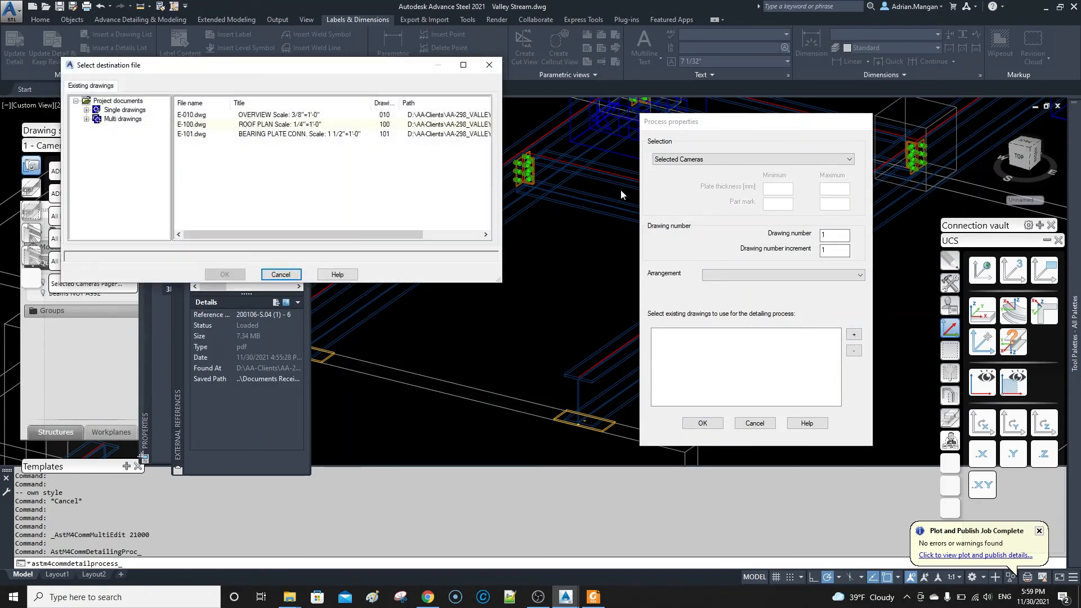
left_click(208, 135)
left_click(224, 275)
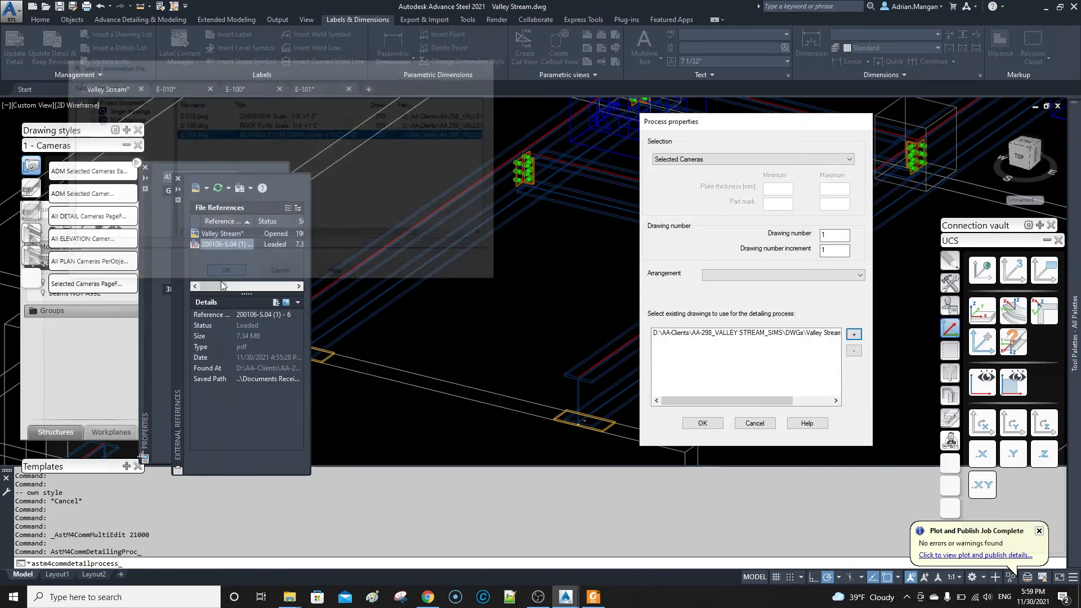
left_click(702, 423)
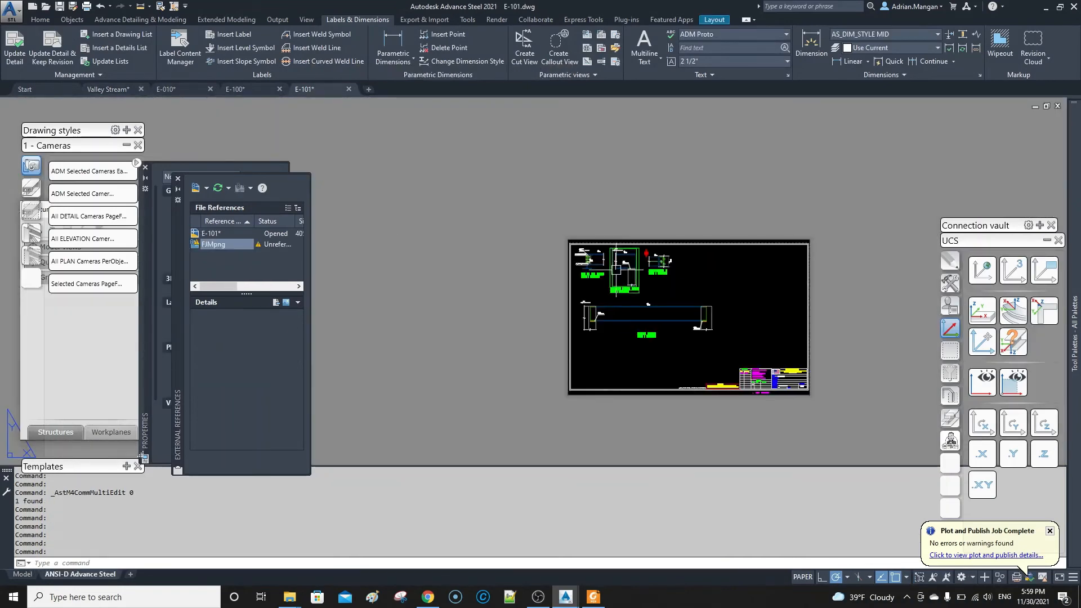
- Move the CONNECTION 2 detail frame to the right and slightly down, away from the BEARING PLATE CONN. detail
scroll(647, 270, "up", 6)
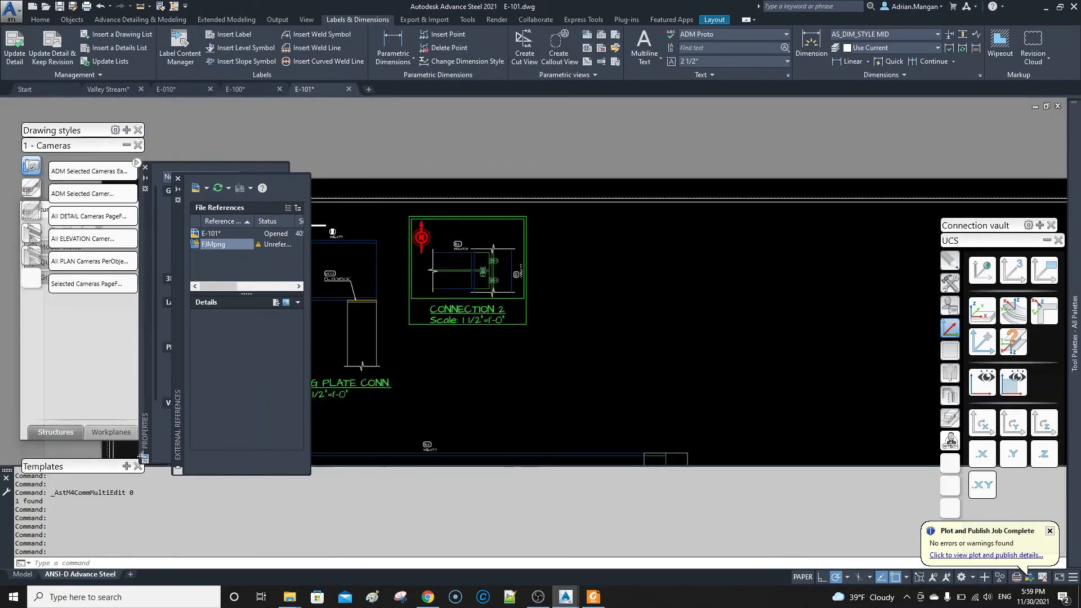
scroll(504, 270, "up", 6)
middle_click_drag(431, 192, 644, 181)
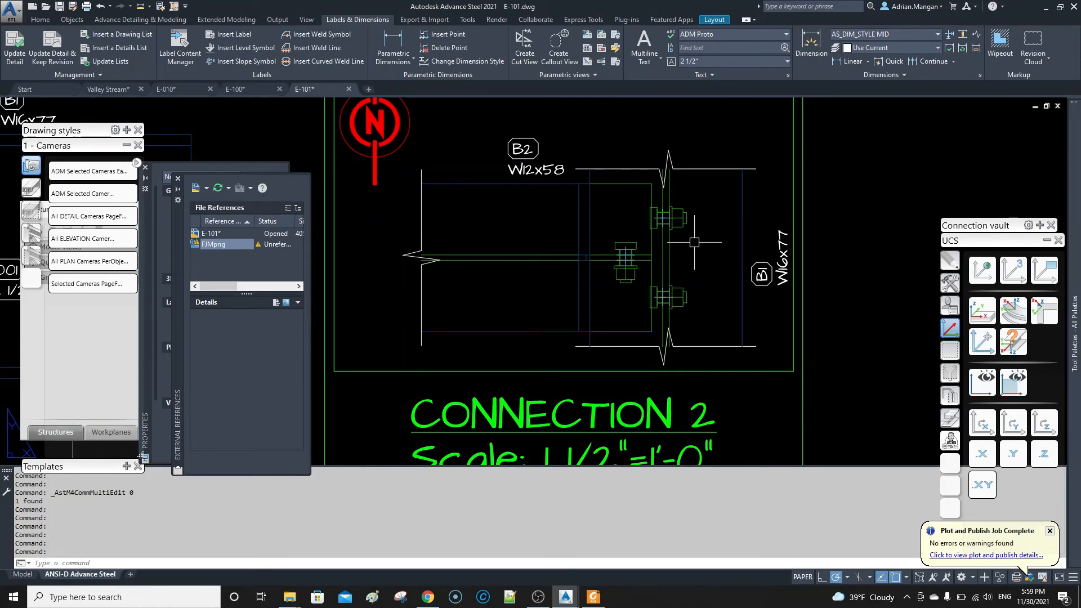
scroll(694, 242, "down", 6)
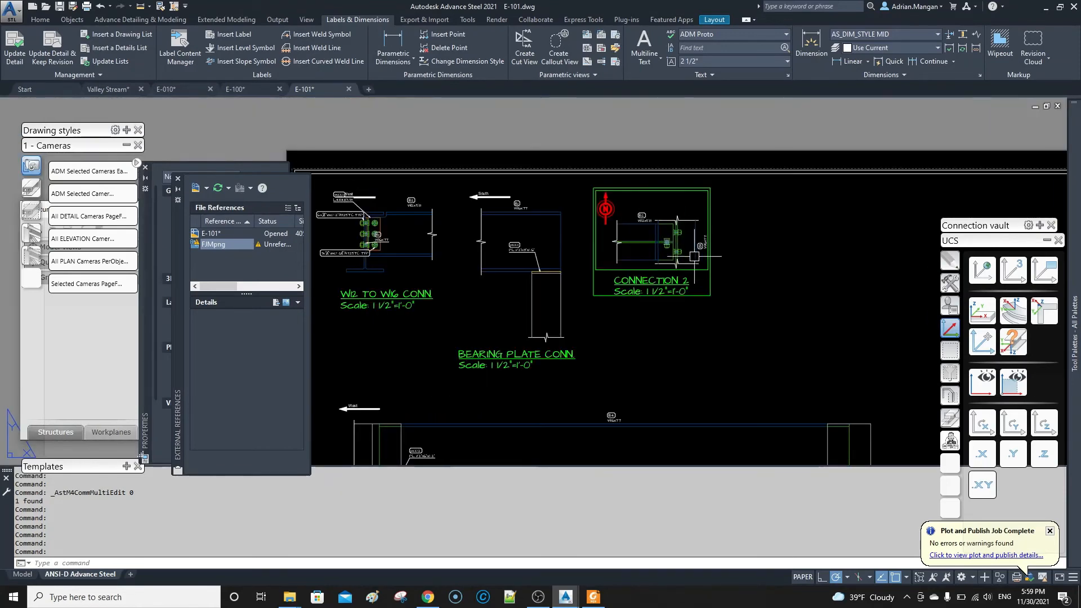
left_click(704, 291)
left_click_drag(701, 294, 766, 314)
scroll(836, 246, "up", 2)
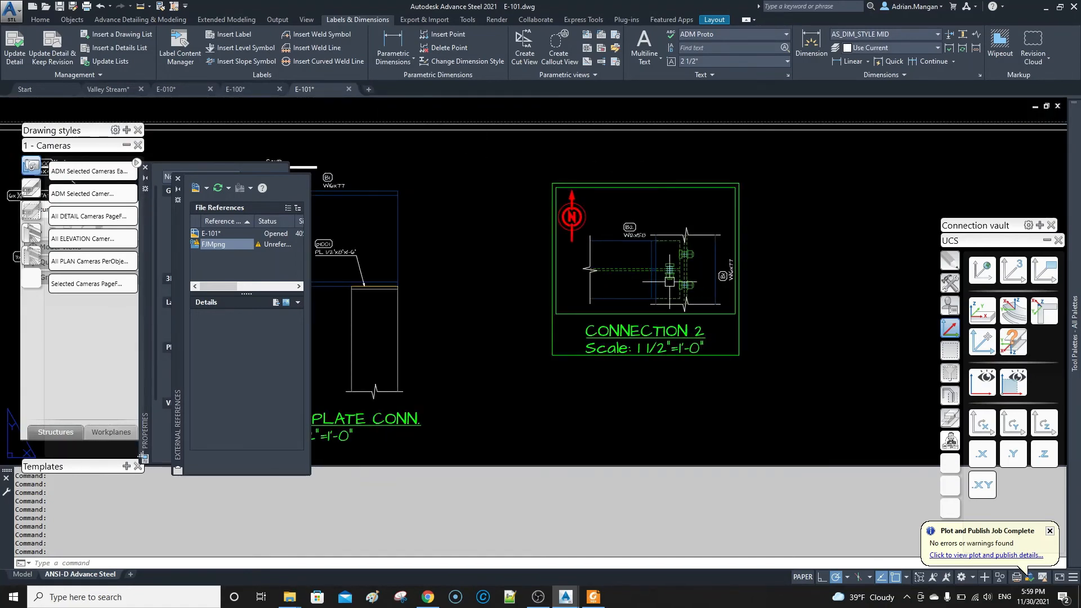
- Check the CONNECTION 2 detail's drawing style and open the objects presentation of the user style 2 - Detail View - ADM 3/32
double_click(701, 284)
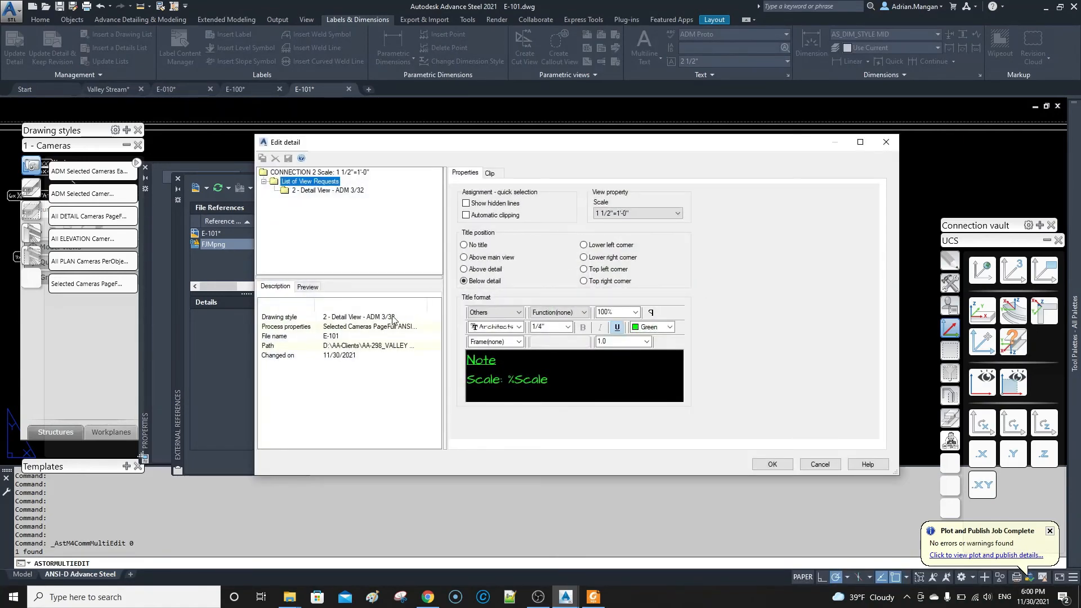
left_click(783, 465)
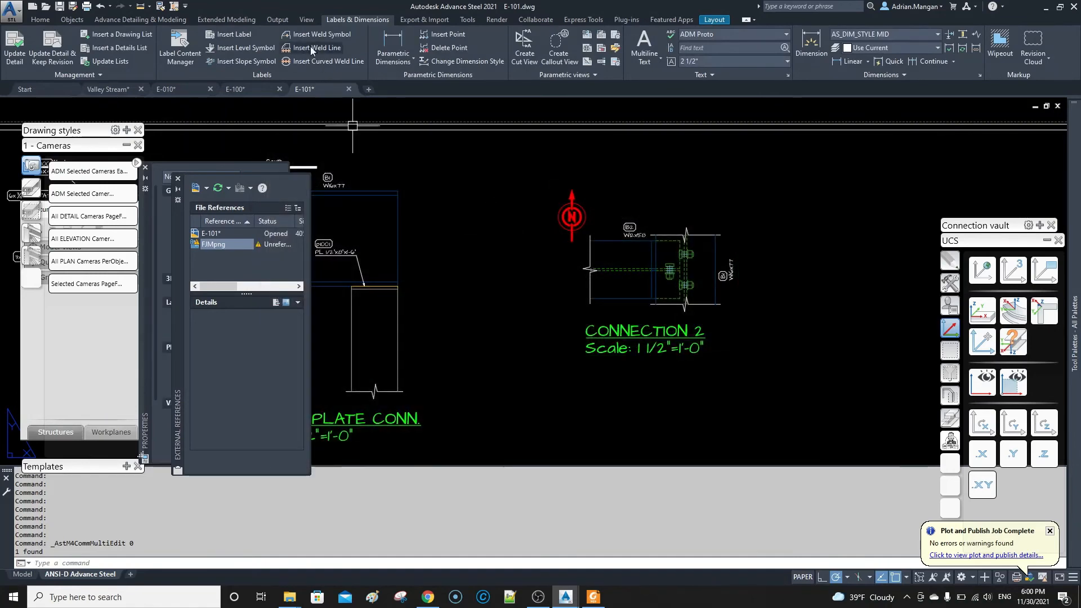
left_click(284, 21)
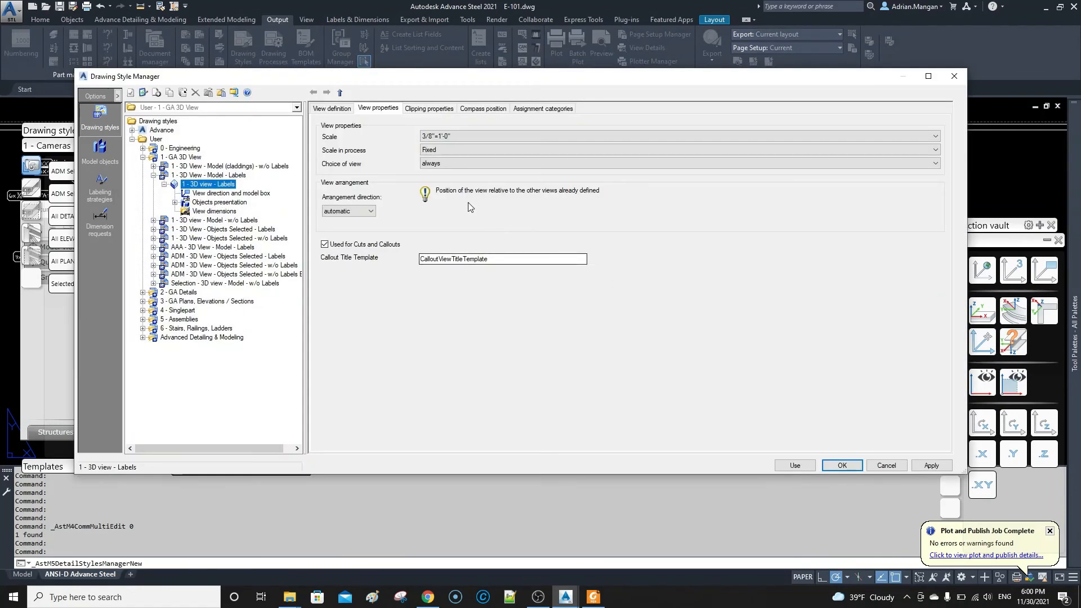
left_click(153, 175)
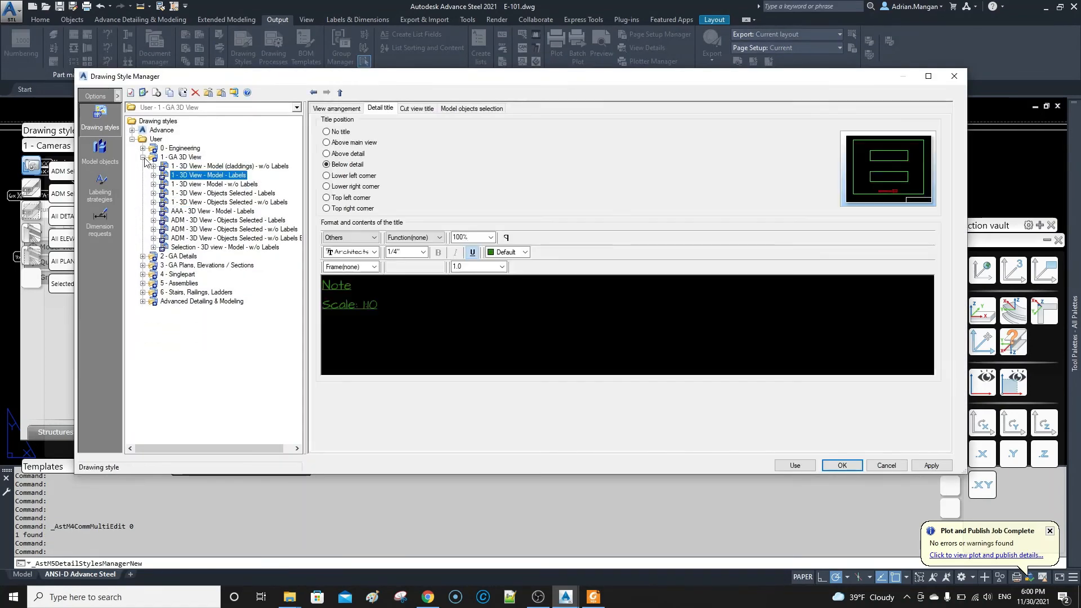
left_click(142, 157)
left_click(143, 166)
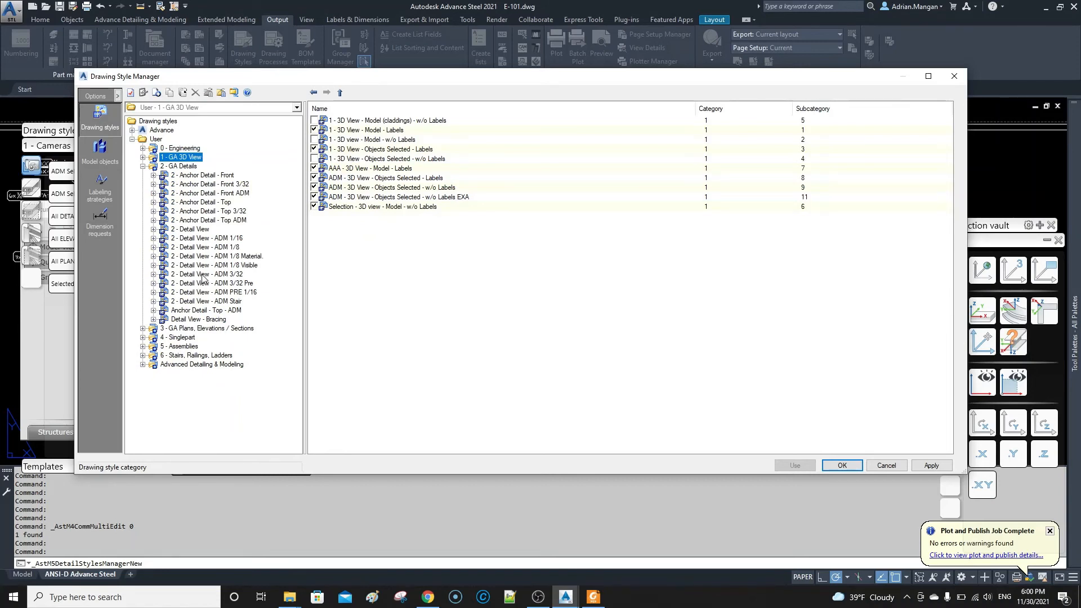
double_click(174, 275)
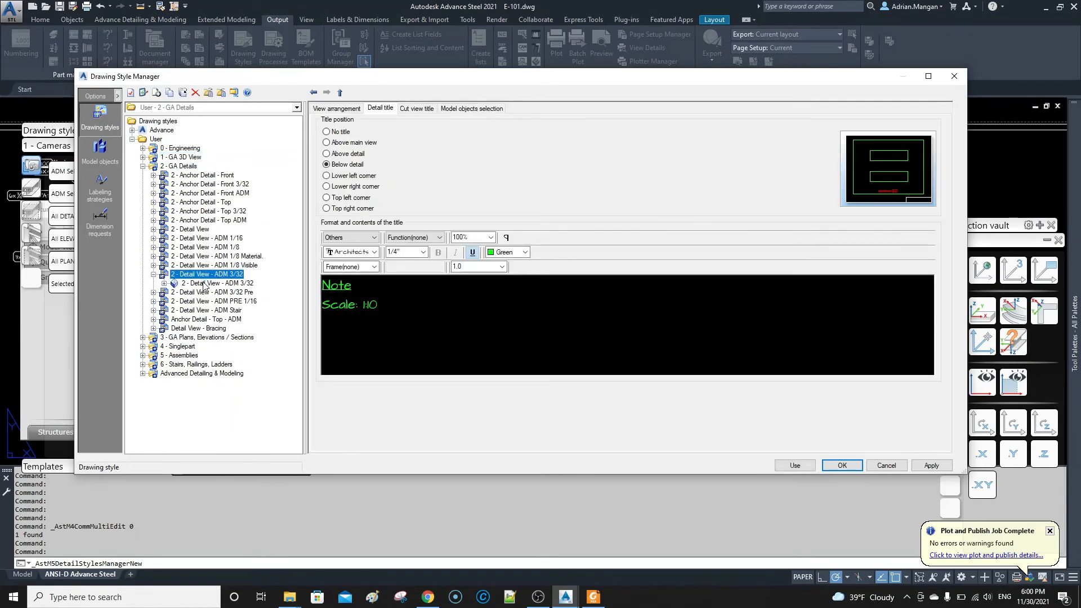
left_click(203, 283)
double_click(173, 283)
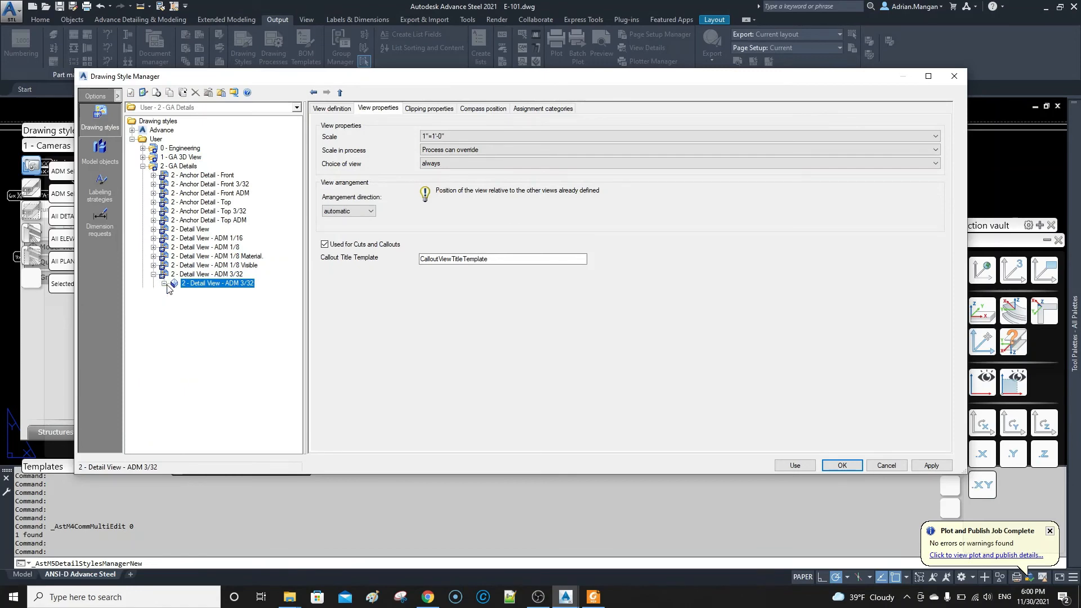
left_click(211, 302)
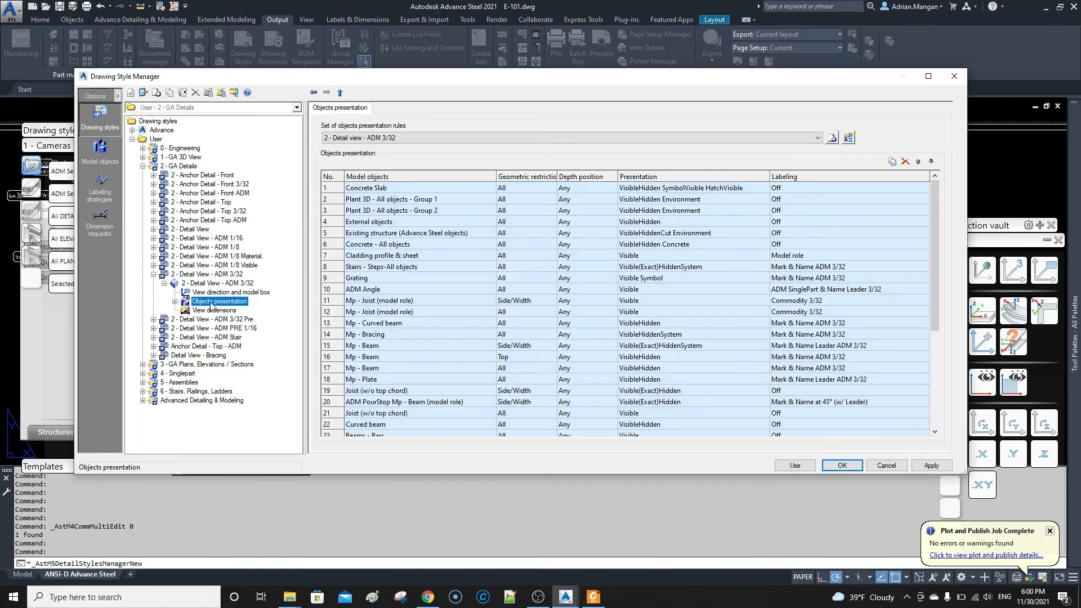
- Set the ADM Angle presentation in the 2 - Detail View - ADM 3/32 style to Visible(Exact)Hidden and apply the change
scroll(409, 290, "down", 2)
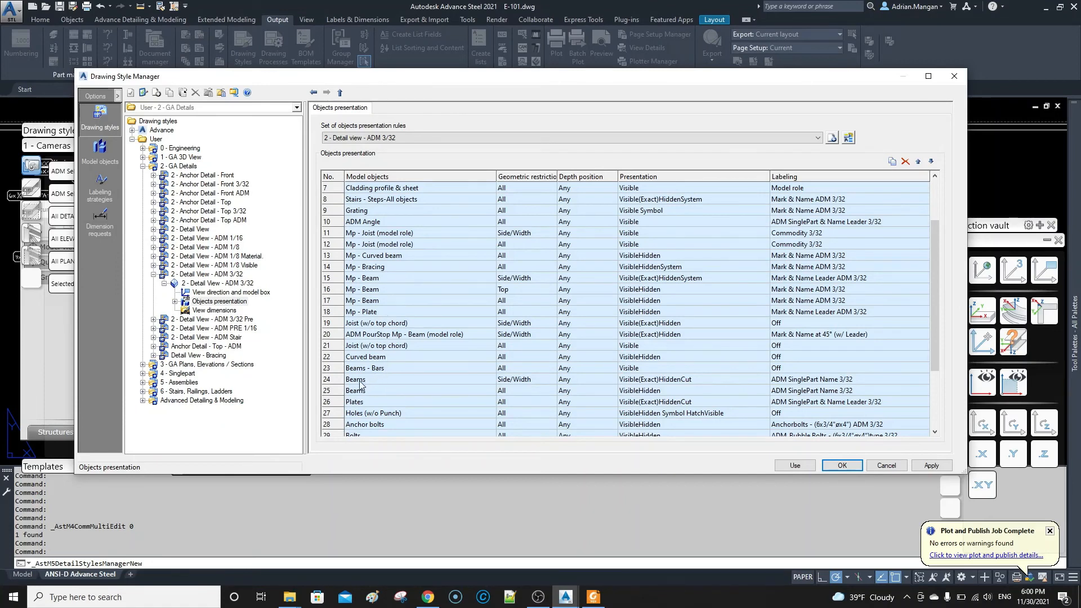
left_click(334, 382)
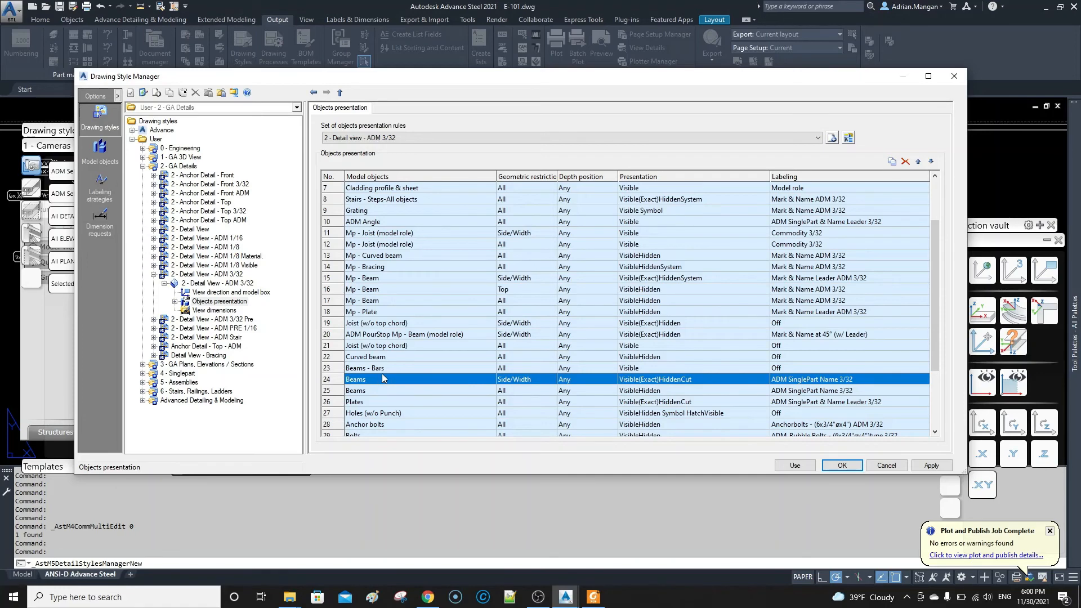
scroll(382, 373, "up", 2)
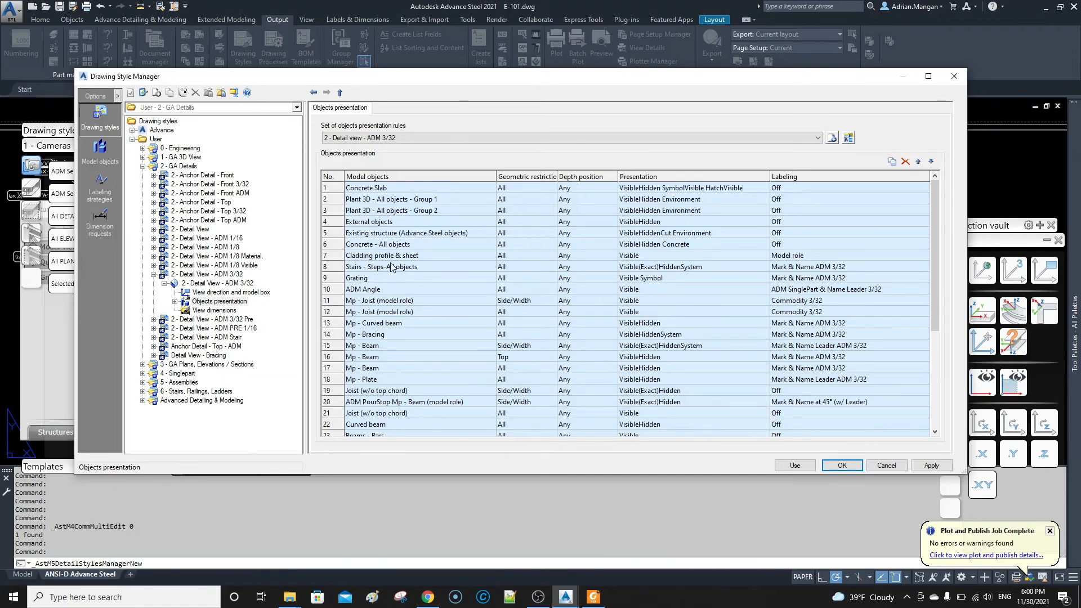
left_click(667, 289)
left_click(764, 290)
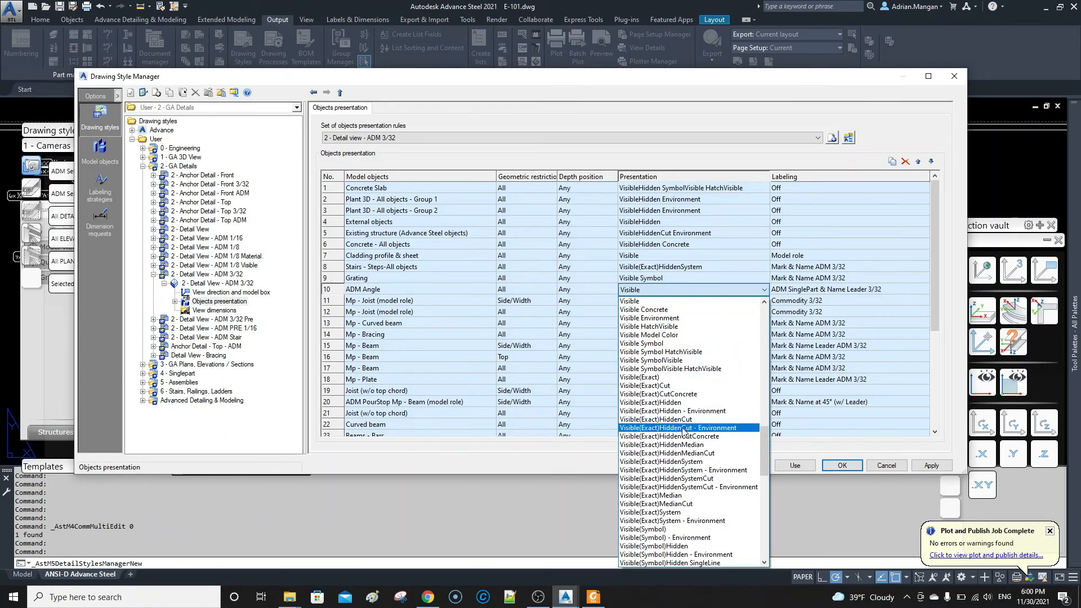
left_click(685, 403)
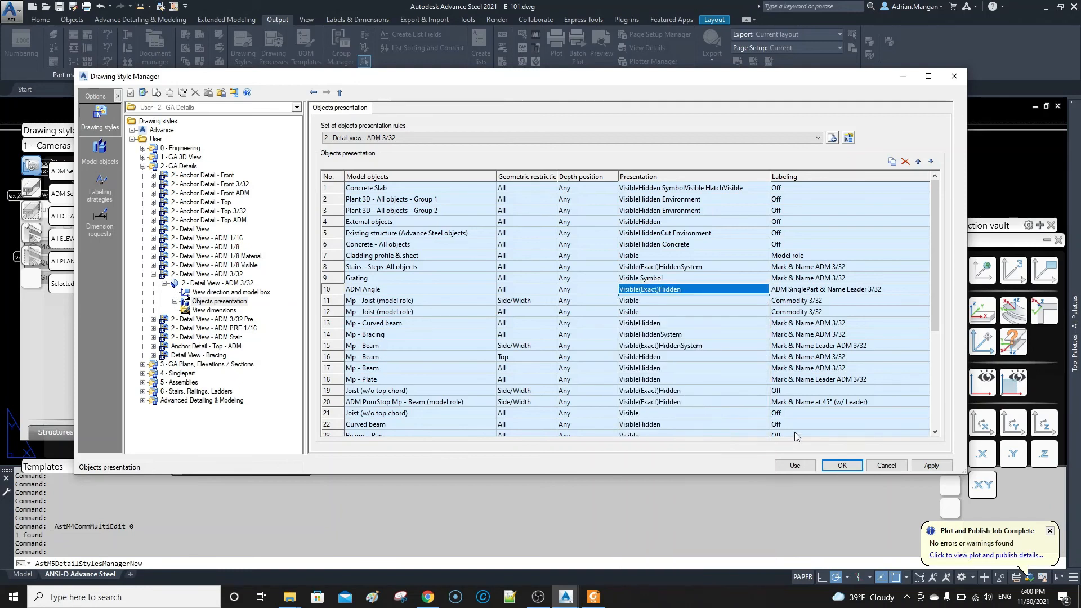
left_click(931, 466)
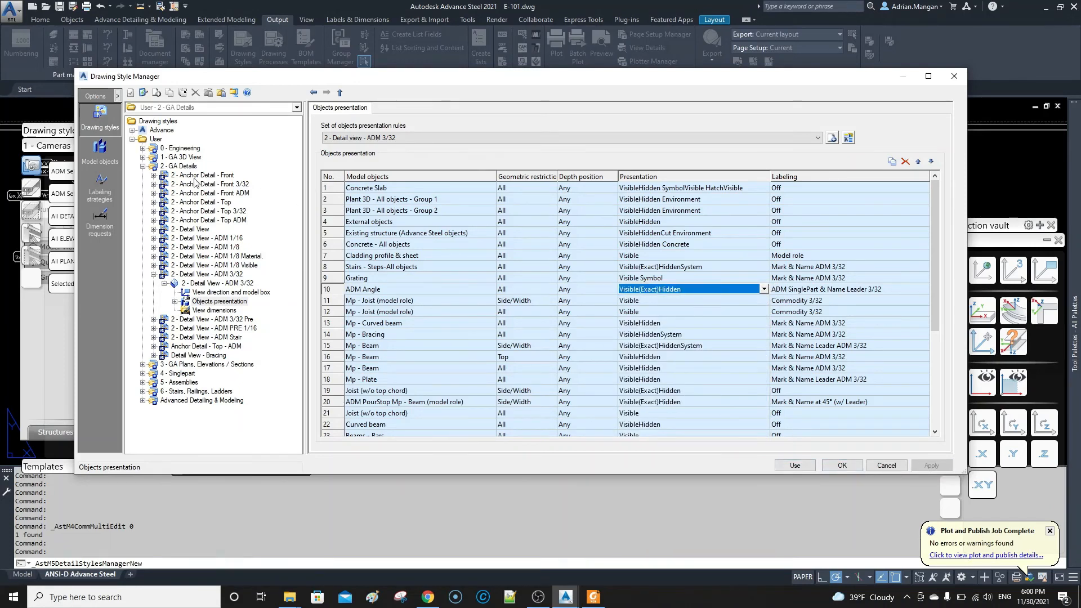
- Set the 2 - Detail View - ADM 3/32 view scale to 1 1/2"=1'-0" and use the style on the CONNECTION 2 detail view
left_click(209, 291)
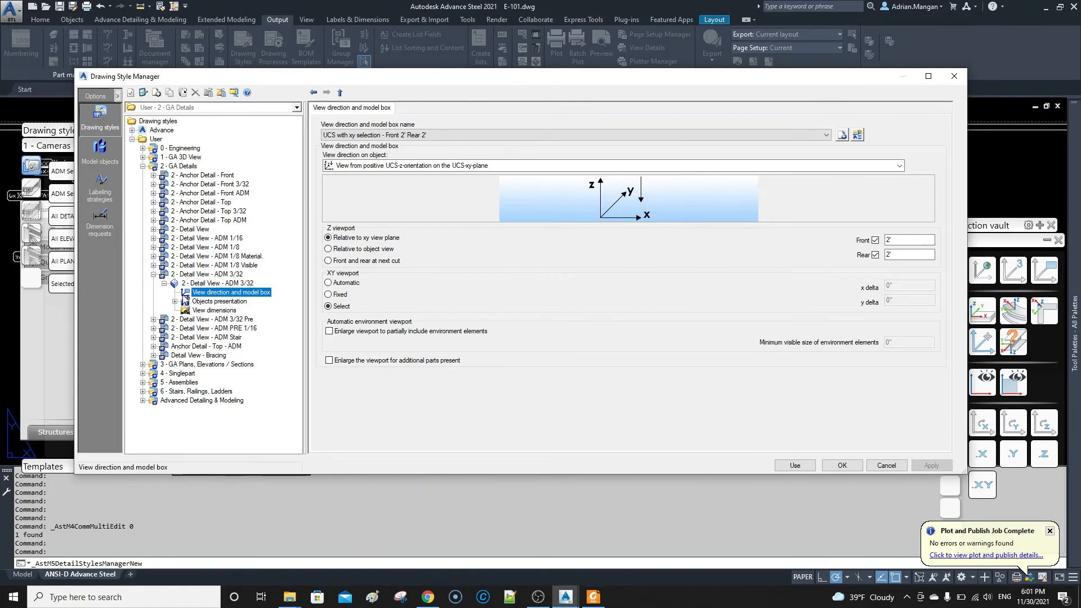
left_click(214, 283)
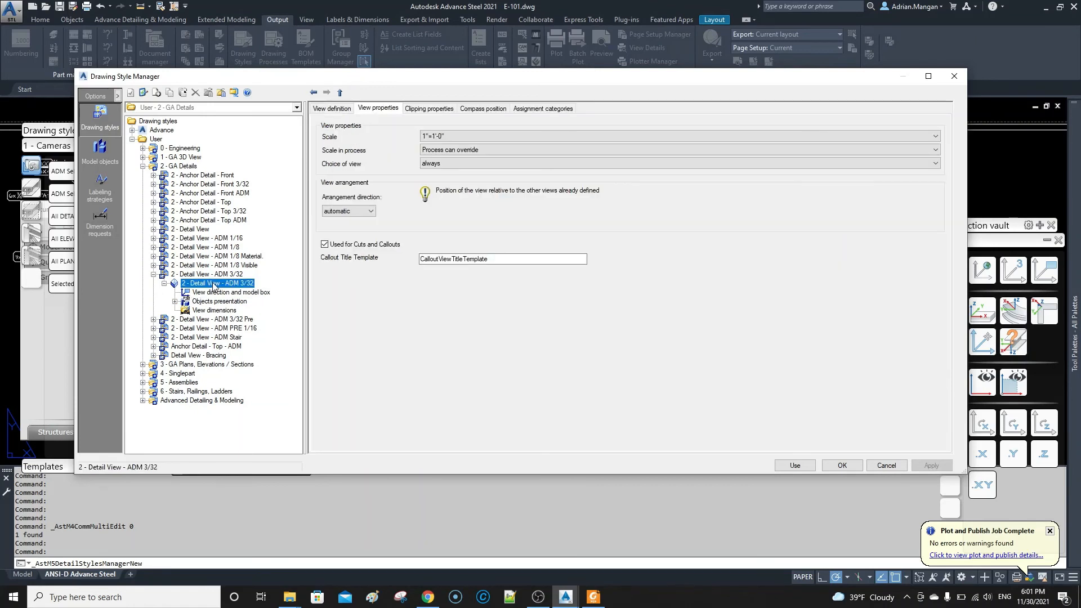
left_click(451, 136)
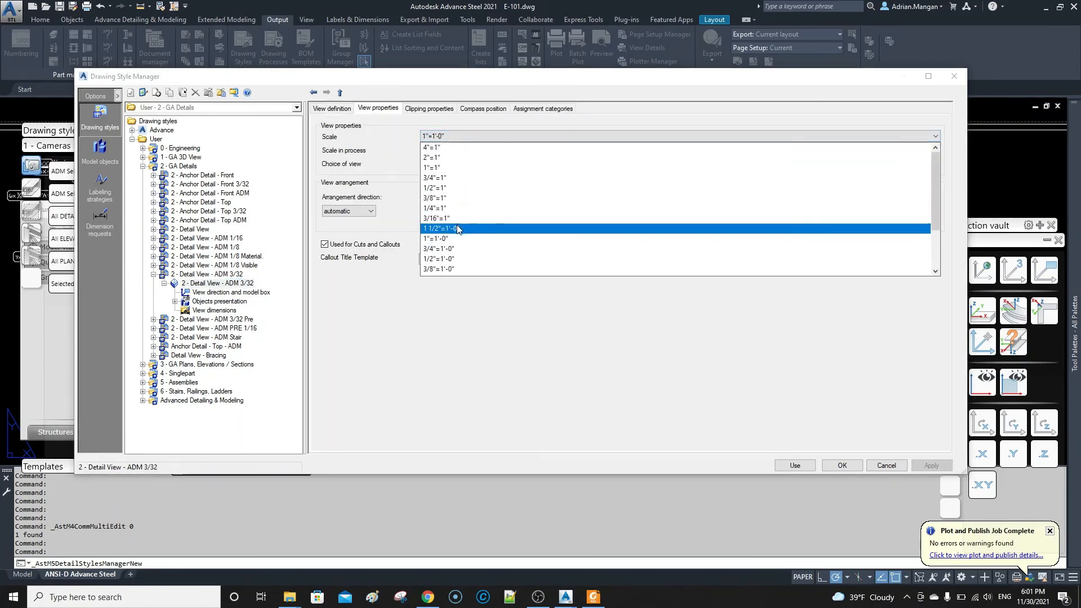
left_click(457, 225)
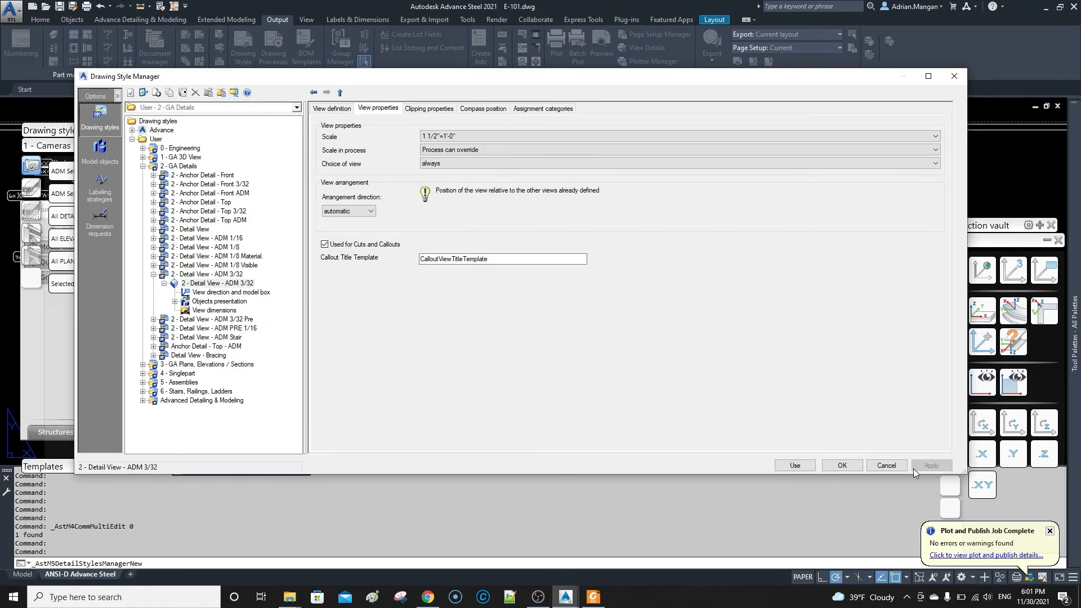
left_click(811, 465)
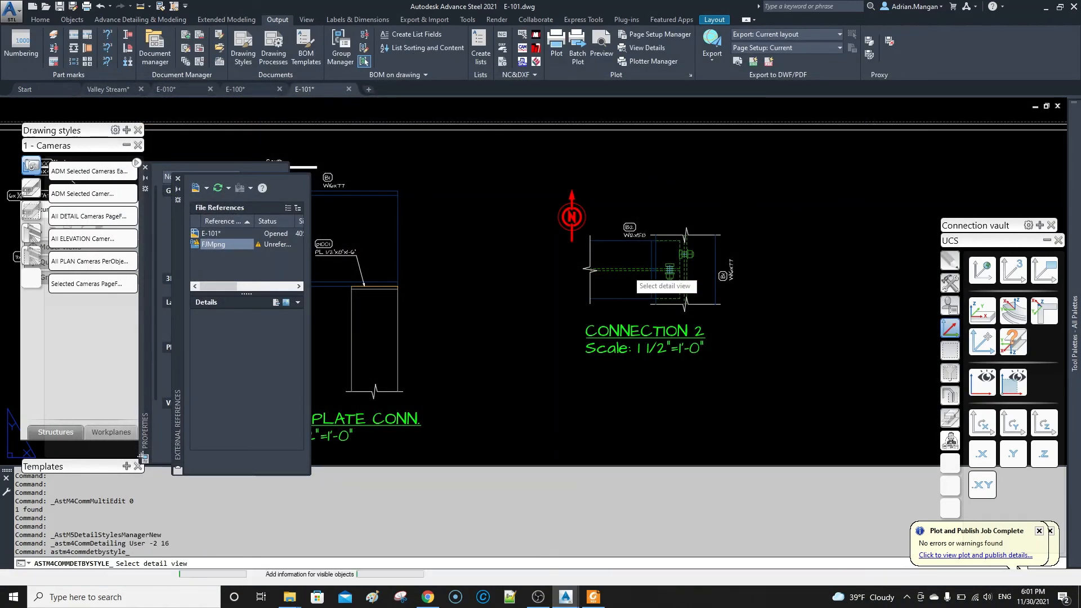
left_click(669, 269)
scroll(671, 266, "up", 7)
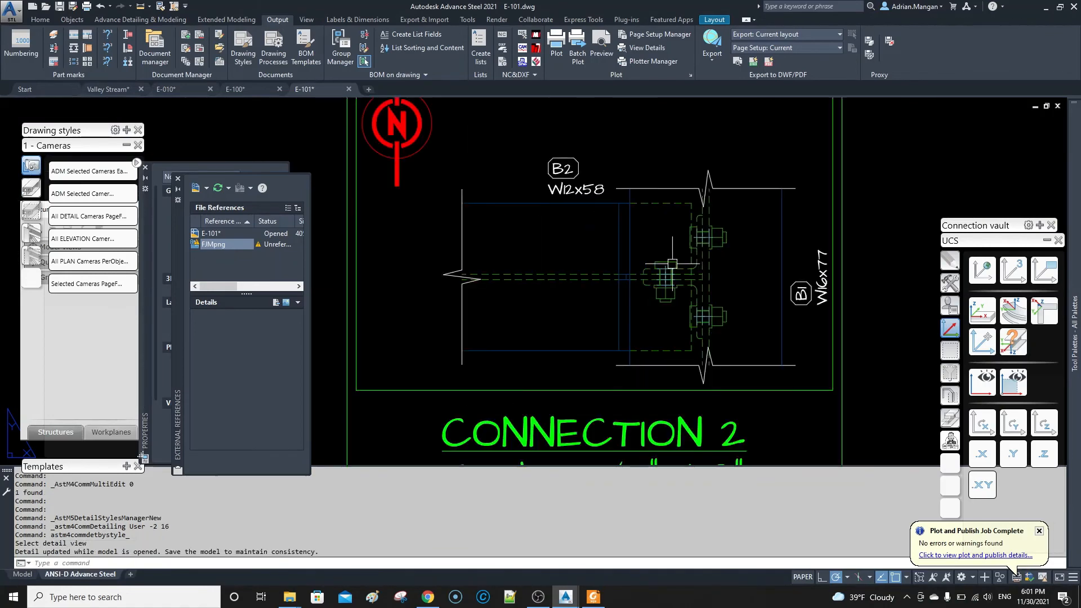
- Move the B2 W12x58 label to the left above the beam in the CONNECTION 2 detail
scroll(672, 263, "down", 6)
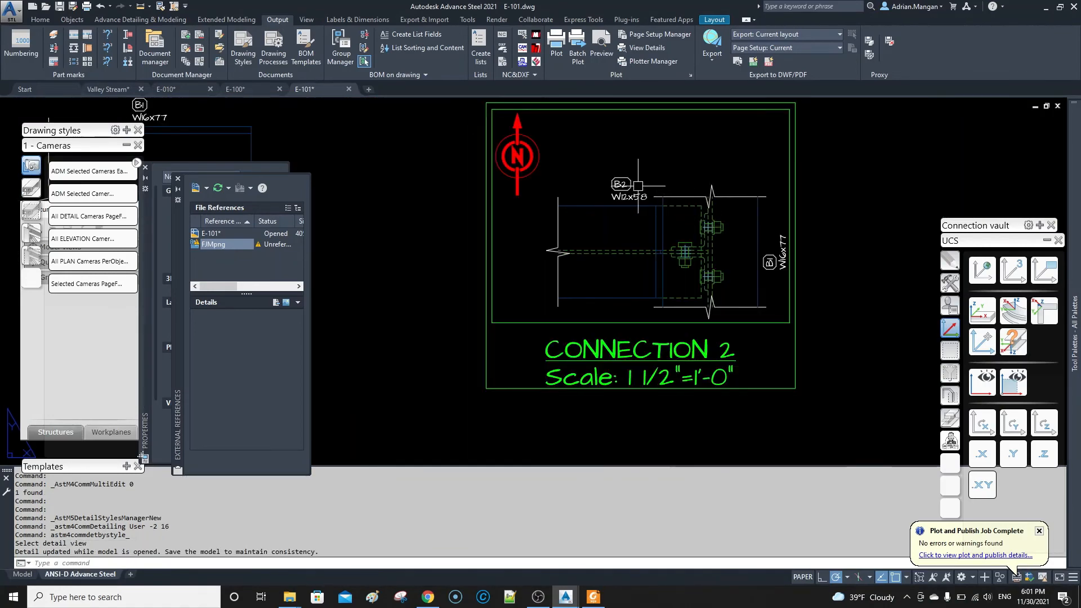
left_click(635, 183)
left_click(625, 193)
left_click(619, 195)
left_click(573, 193)
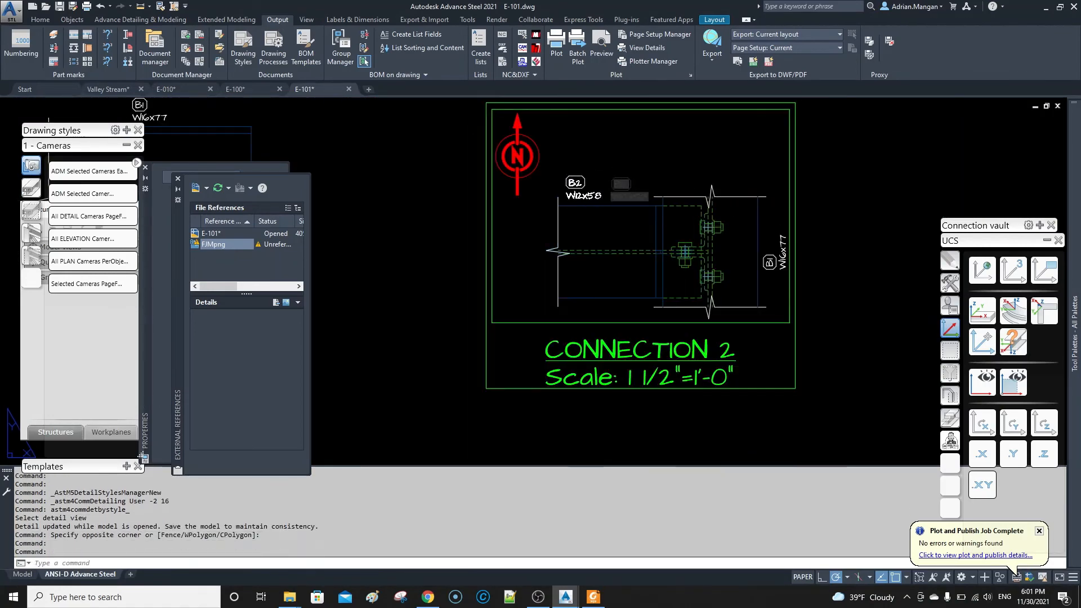
key("Escape")
- Switch to the Valley Stream model and show the camera graphics of the beam connection camera used for CONNECTION 2
scroll(686, 174, "down", 2)
scroll(680, 195, "down", 3)
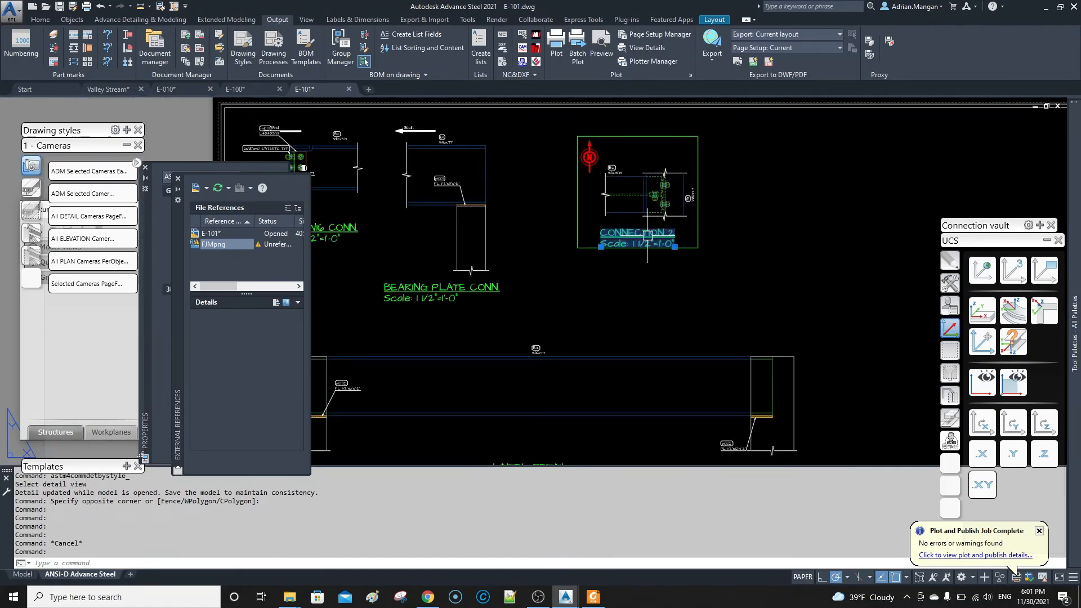
scroll(667, 192, "down", 3)
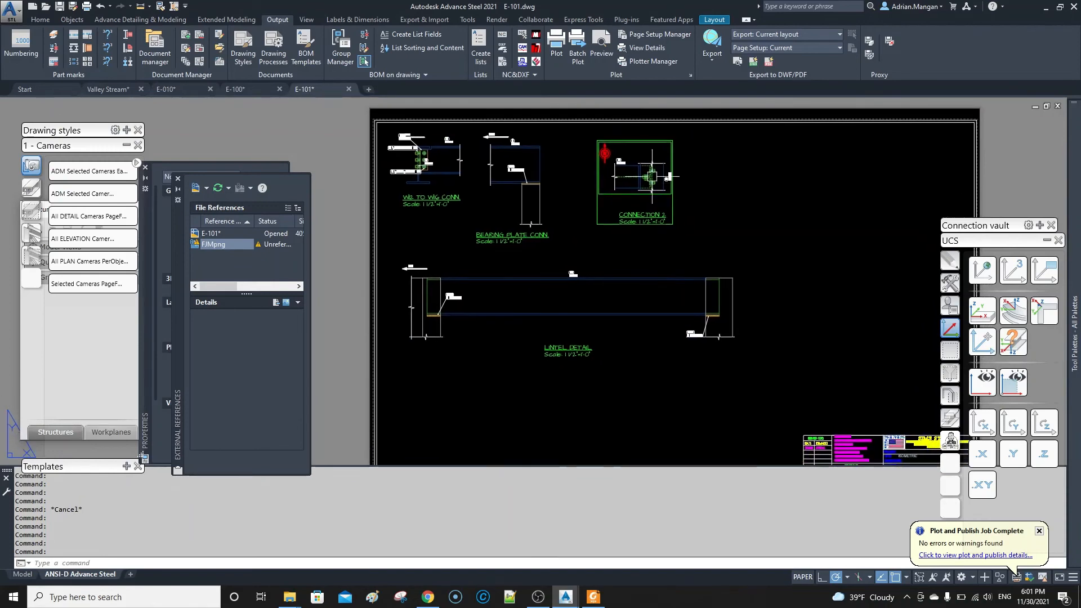
scroll(653, 189, "up", 5)
scroll(634, 157, "down", 5)
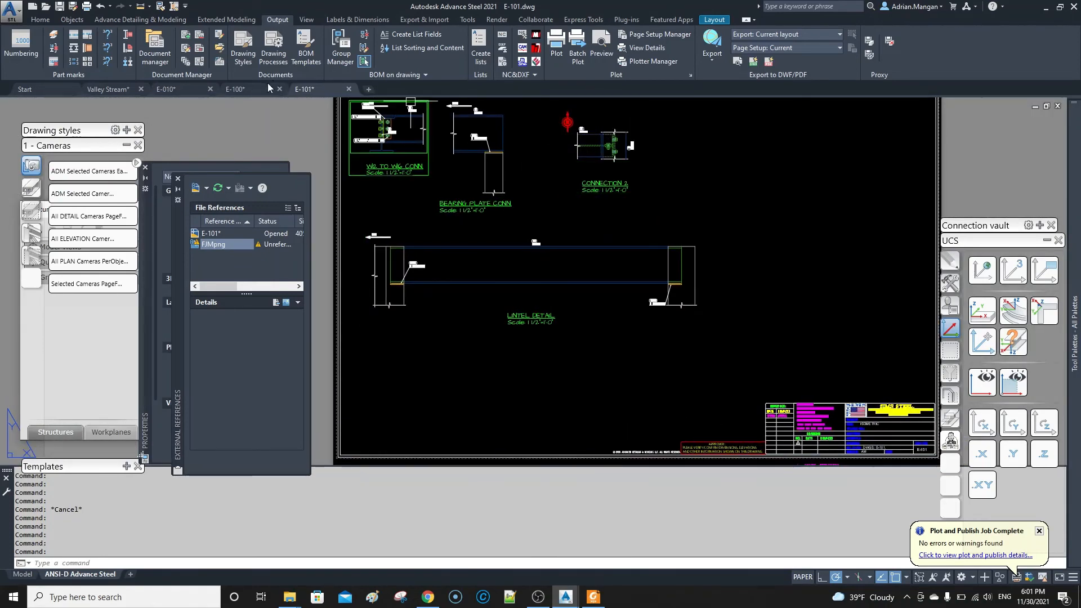
left_click(127, 90)
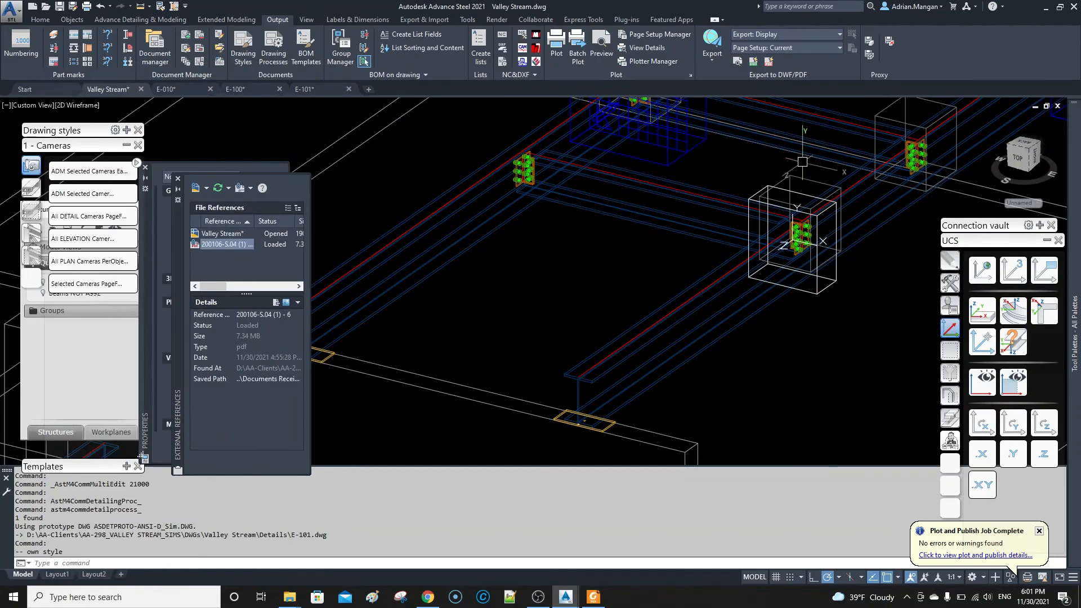
left_click(791, 186)
right_click(791, 187)
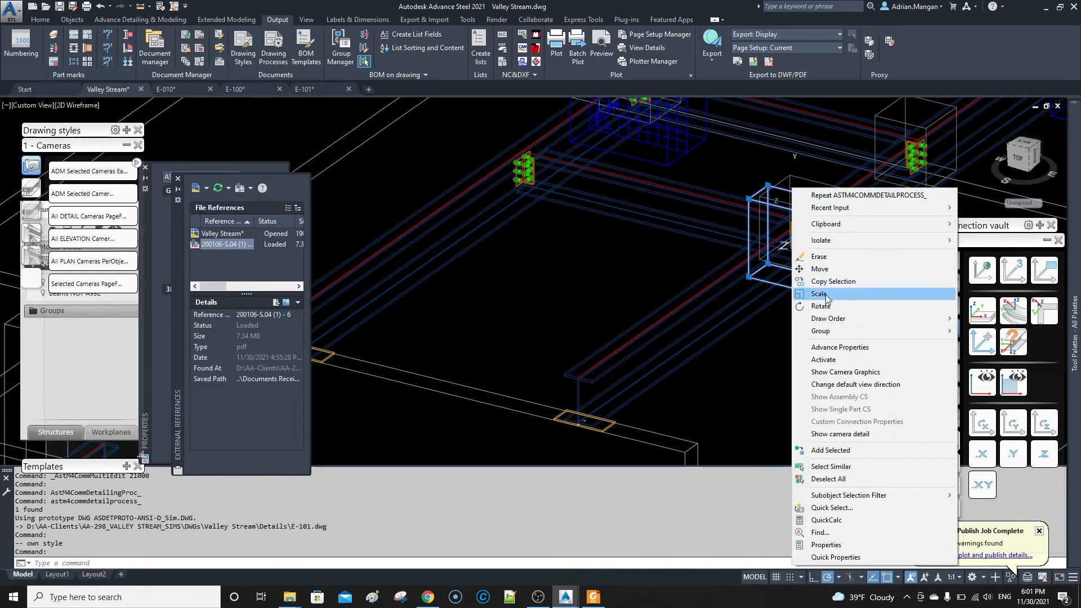
left_click(833, 386)
middle_click_drag(798, 220, 698, 219)
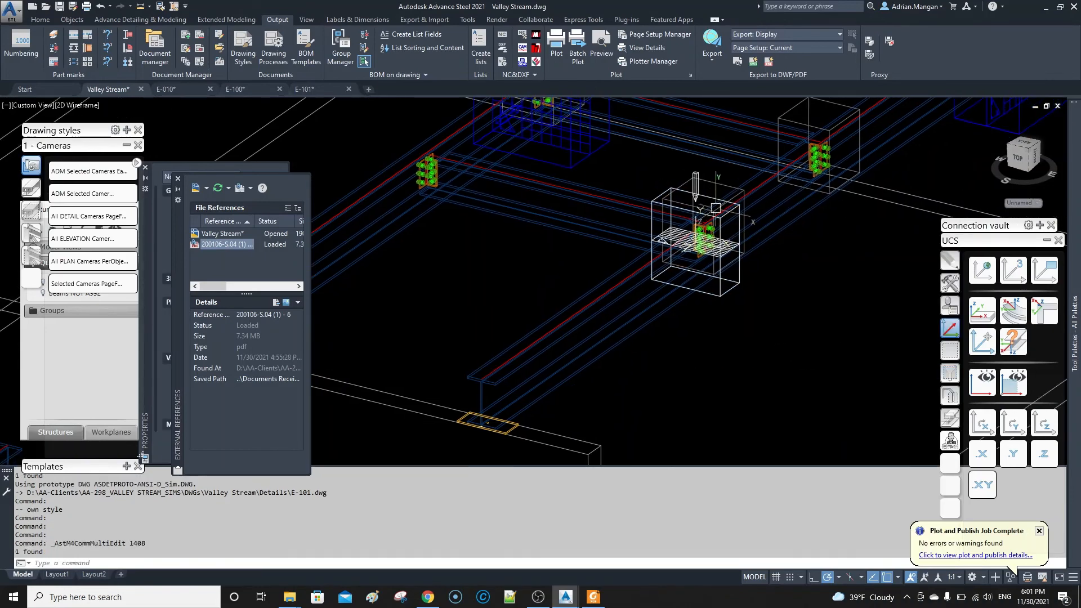
- Change the connection camera's default view direction so it looks horizontally at the connection instead of from above
left_click(699, 218)
right_click(714, 197)
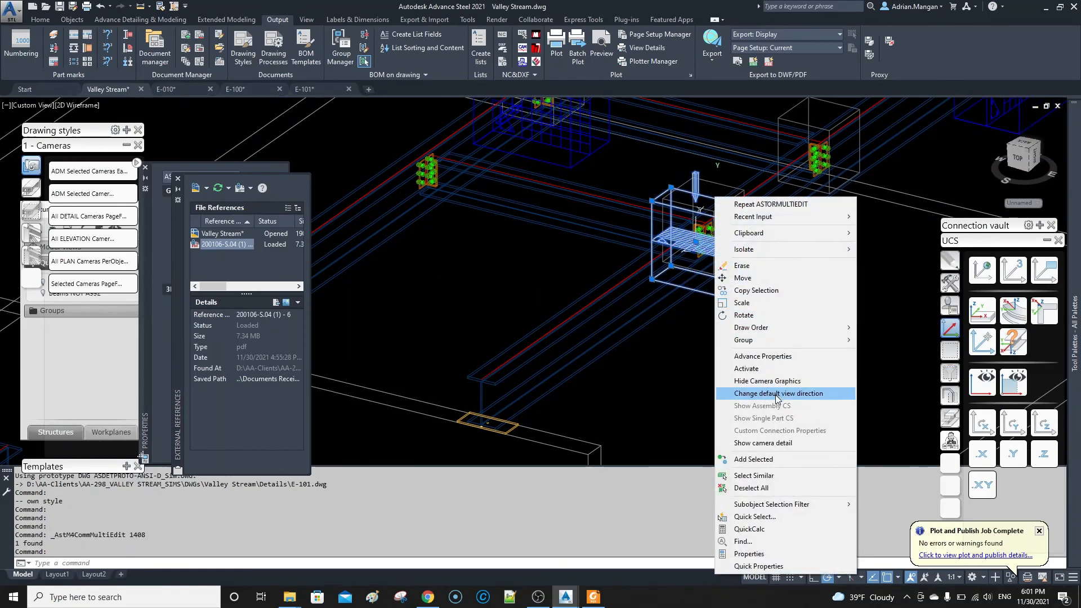
left_click(776, 394)
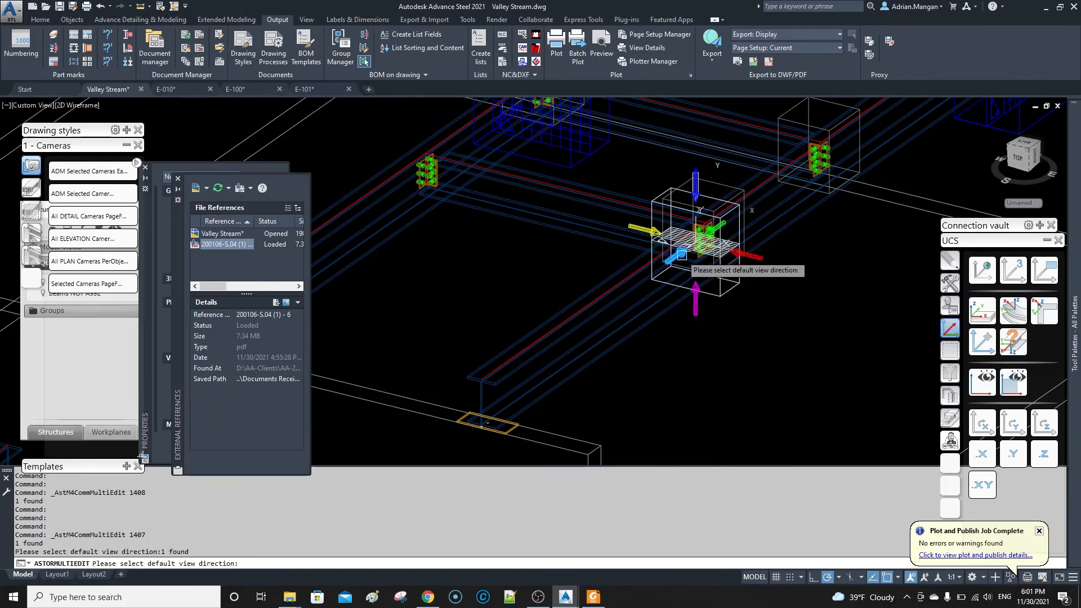
left_click(680, 257)
left_click(723, 228)
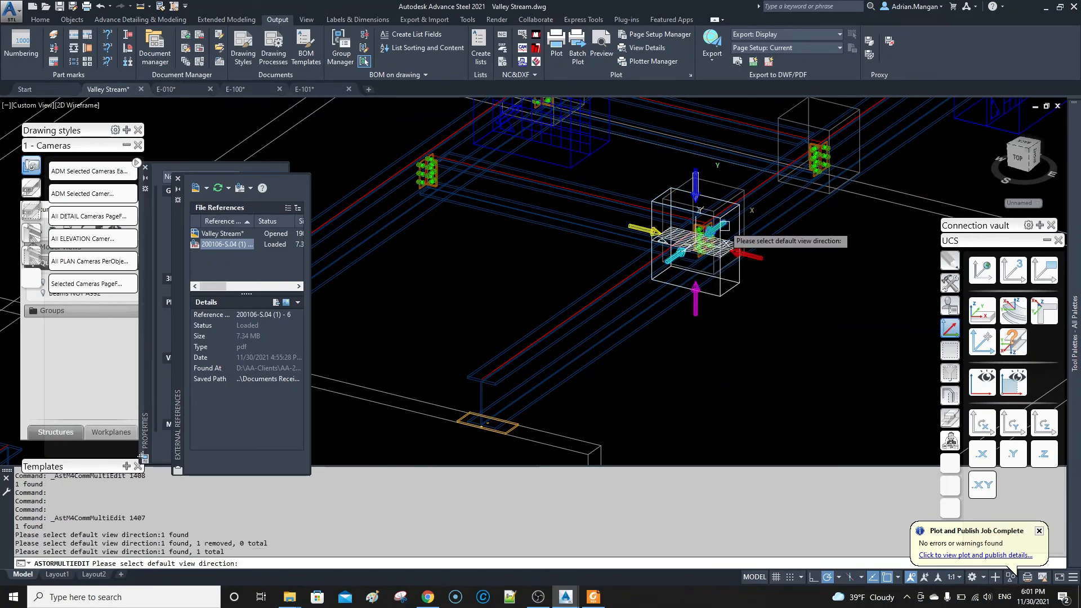
key("Return")
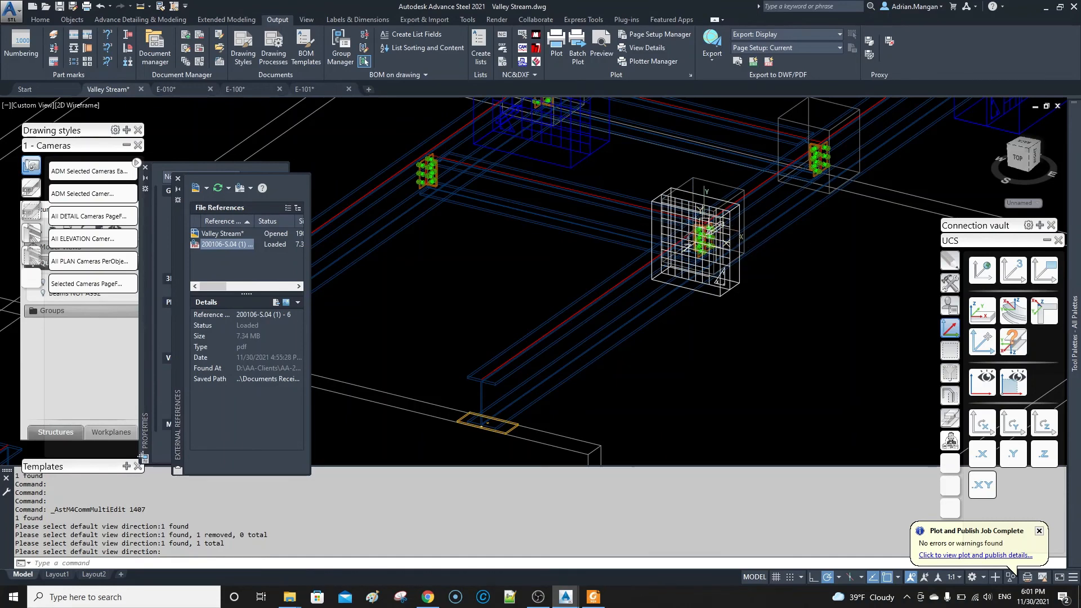
- Hide the camera graphics of the beam connection camera again, keeping the camera selected
scroll(456, 287, "down", 3)
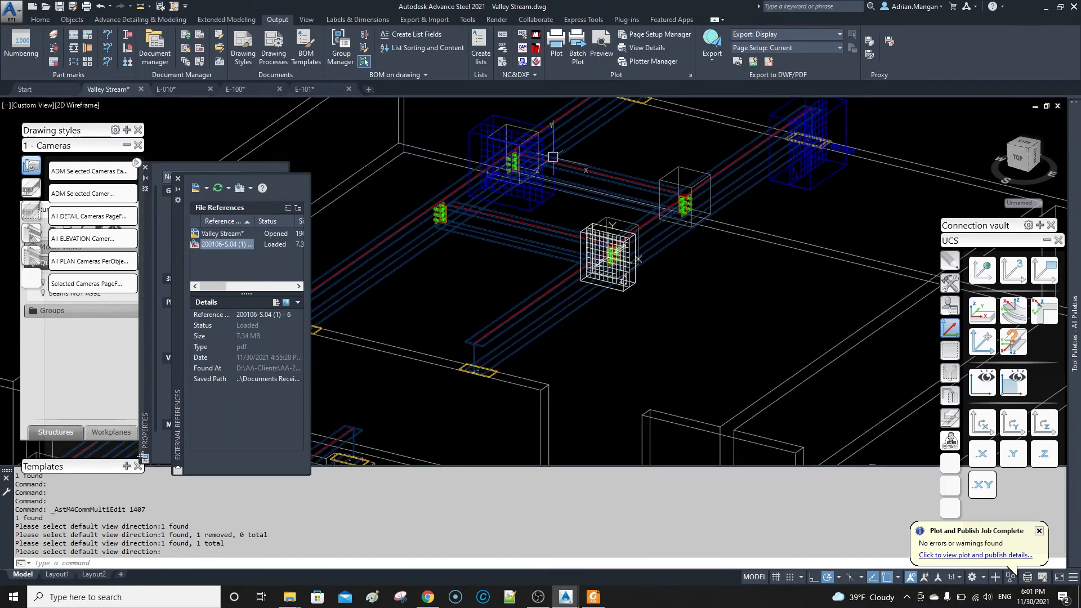
scroll(619, 236, "up", 4)
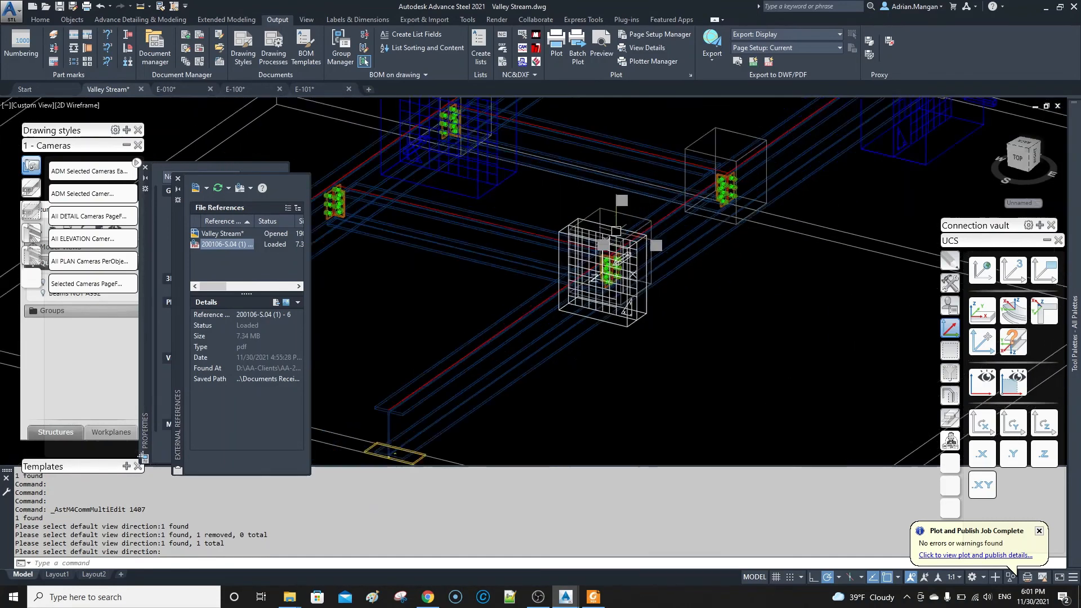
left_click(615, 239)
right_click(622, 238)
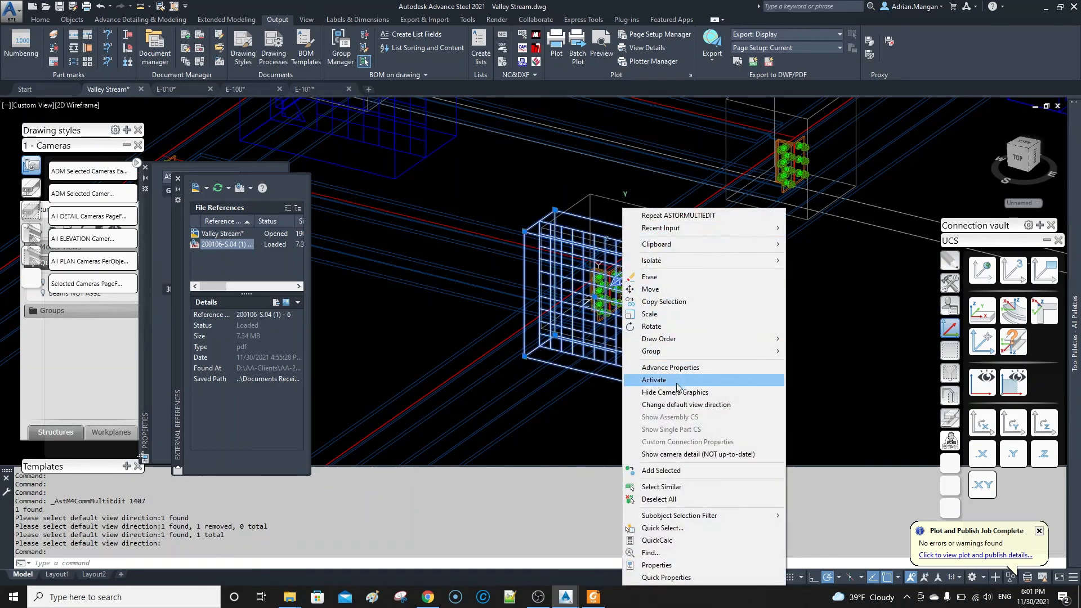
left_click(676, 392)
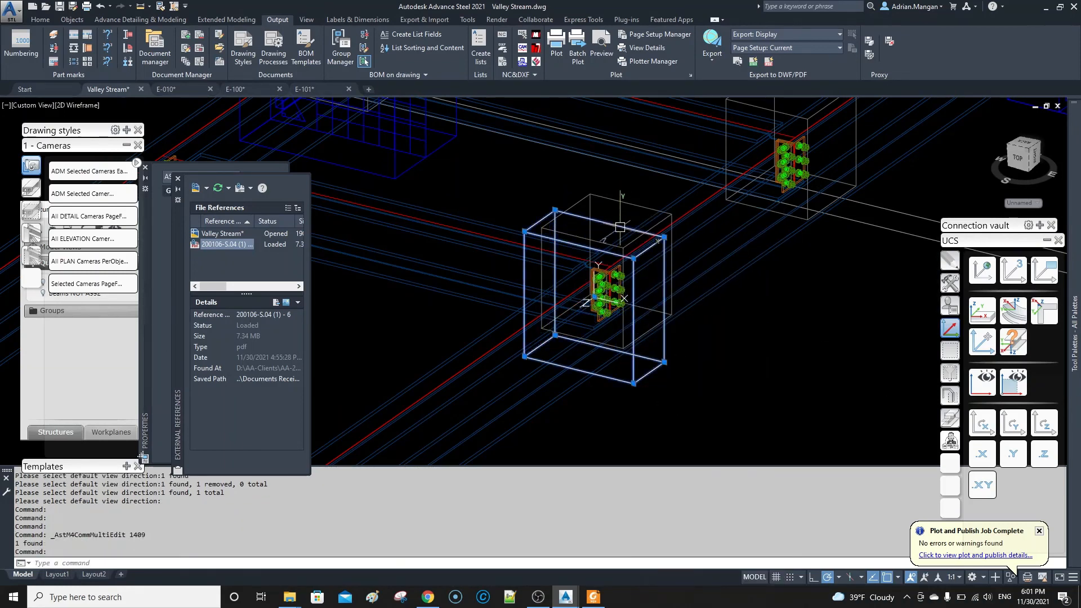
- Run the Selected Cameras process on the camera with E-101.dwg as the destination drawing
left_click(86, 283)
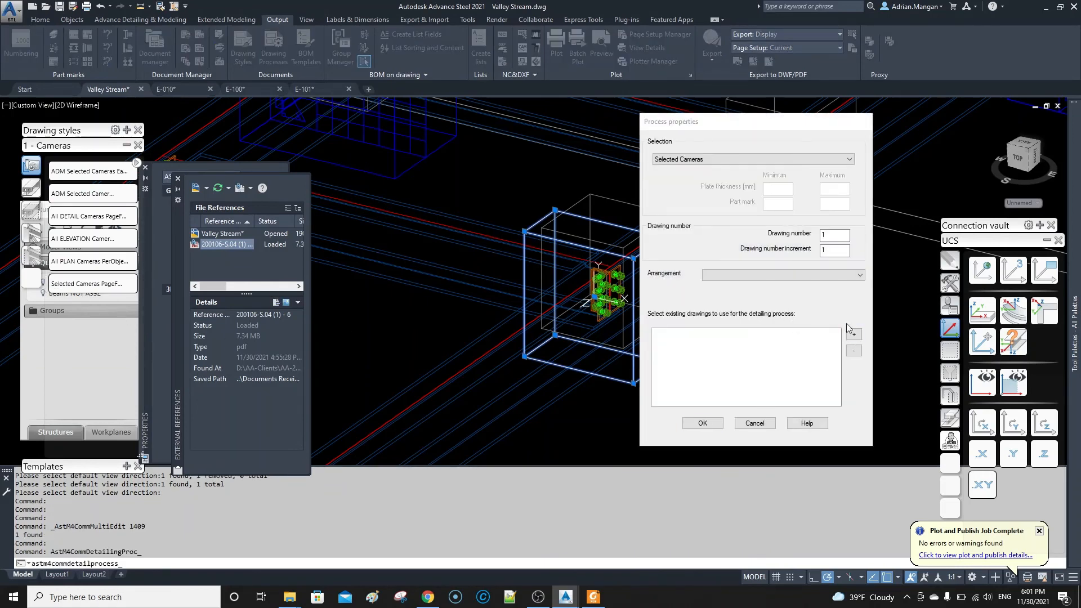
left_click(852, 333)
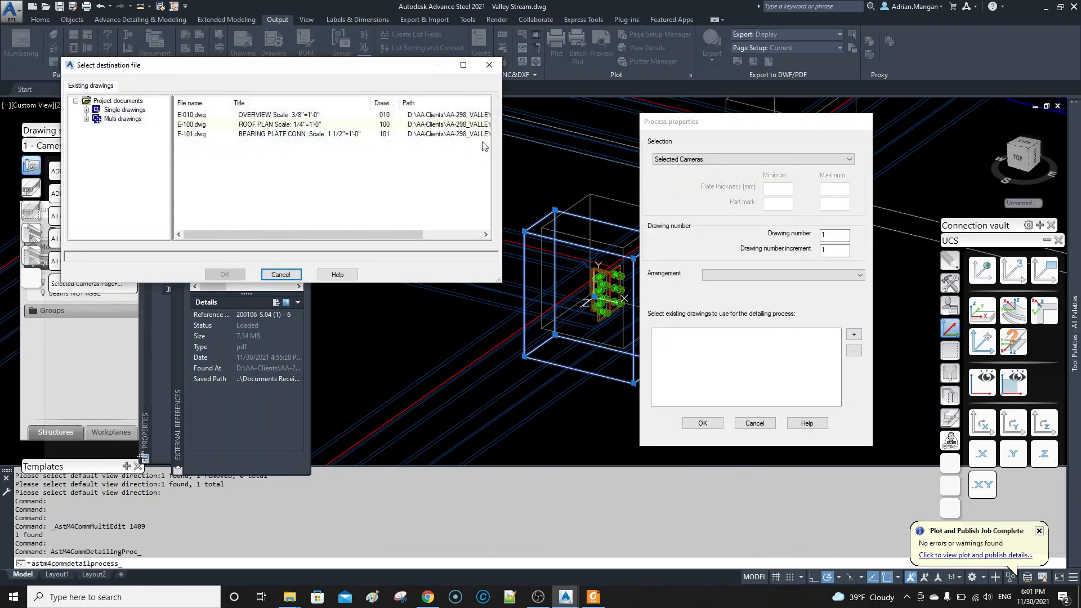
left_click(196, 135)
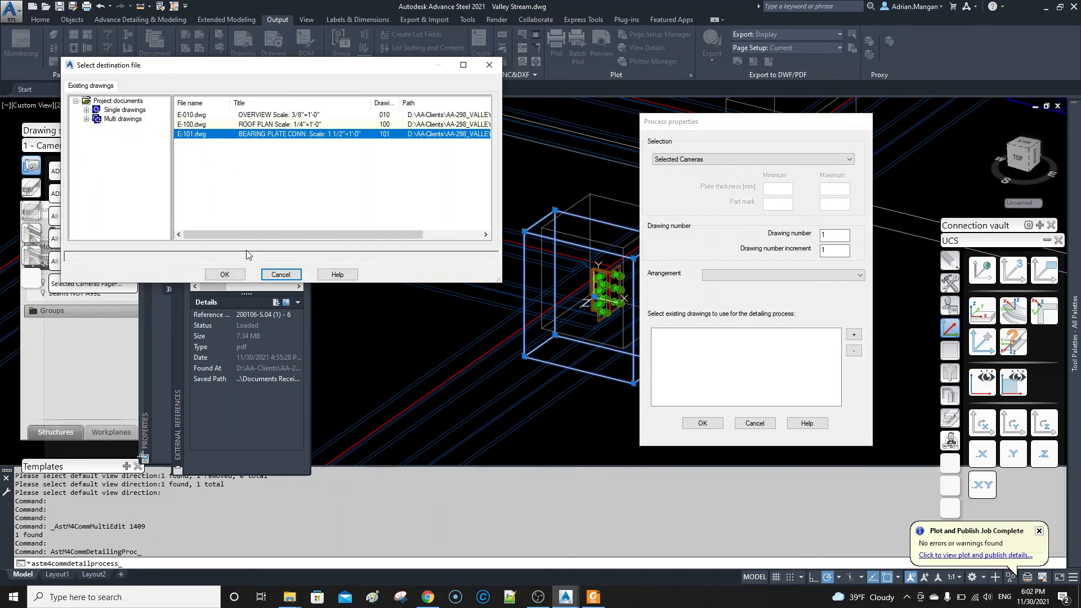
left_click(224, 276)
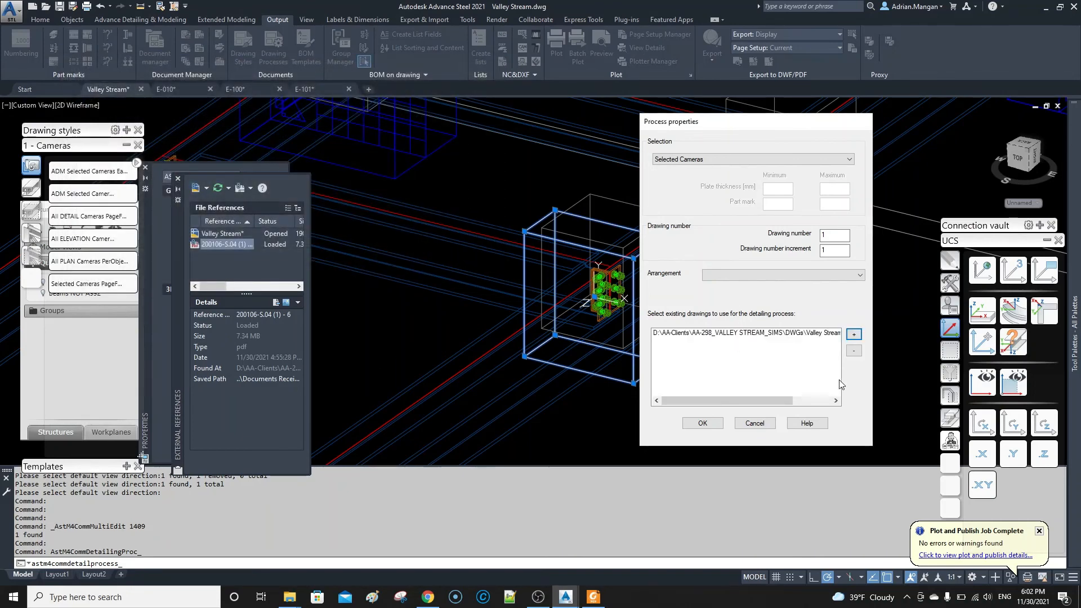
left_click(703, 423)
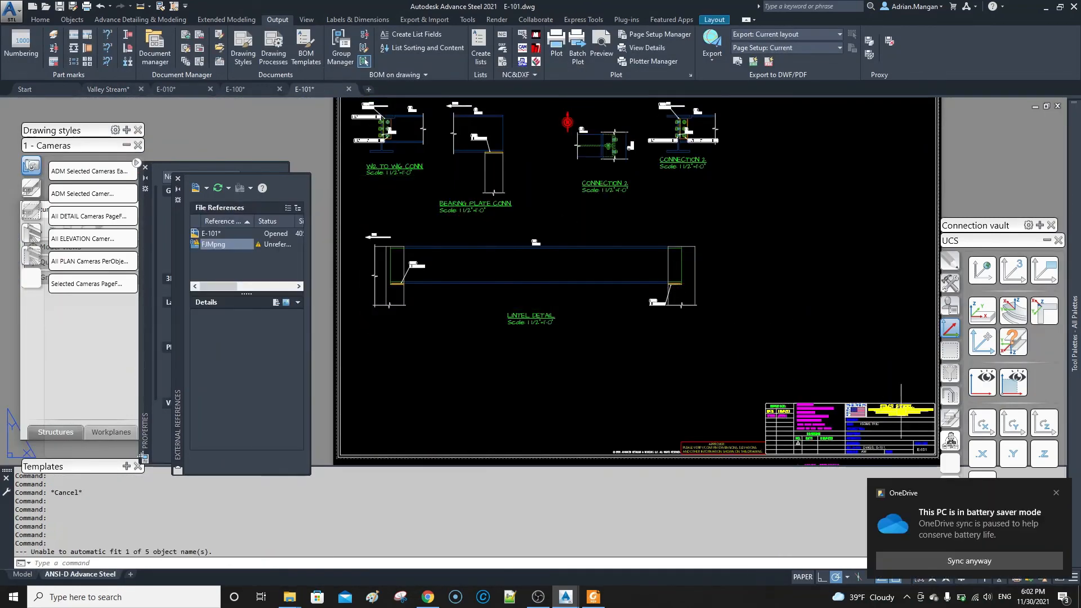
- Move the B1 W16x77 label to the left of the beam web in the new CONNECTION 2 elevation detail
middle_click_drag(639, 228, 606, 262)
mouse_move(758, 378)
middle_mouse_down()
mouse_move(718, 311)
mouse_move(751, 367)
middle_mouse_up()
scroll(714, 282, "up", 5)
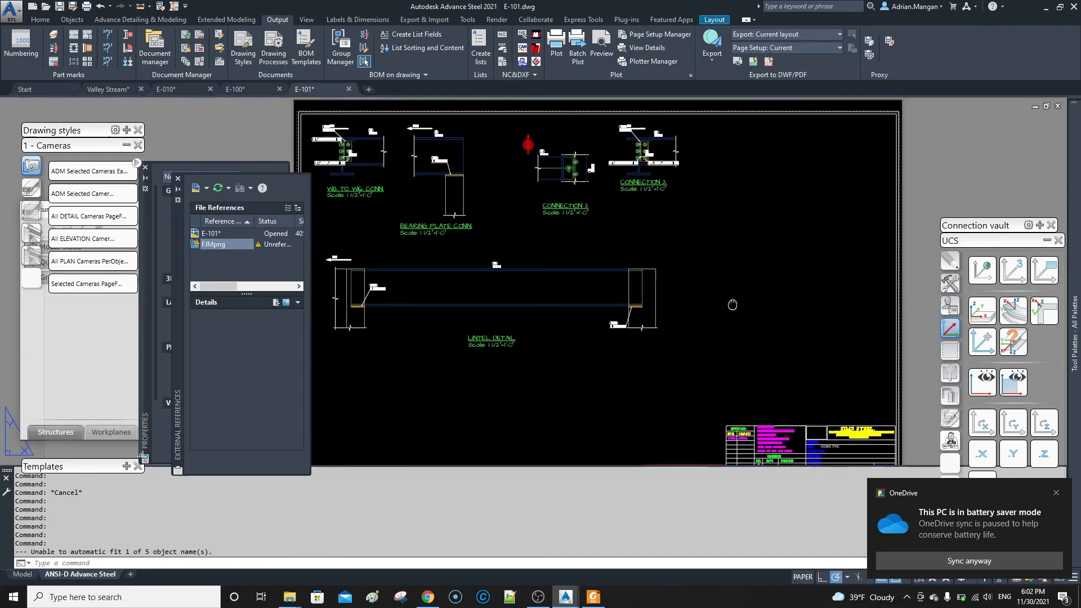
scroll(621, 120, "up", 1)
middle_click_drag(632, 144, 642, 235)
left_click(689, 256)
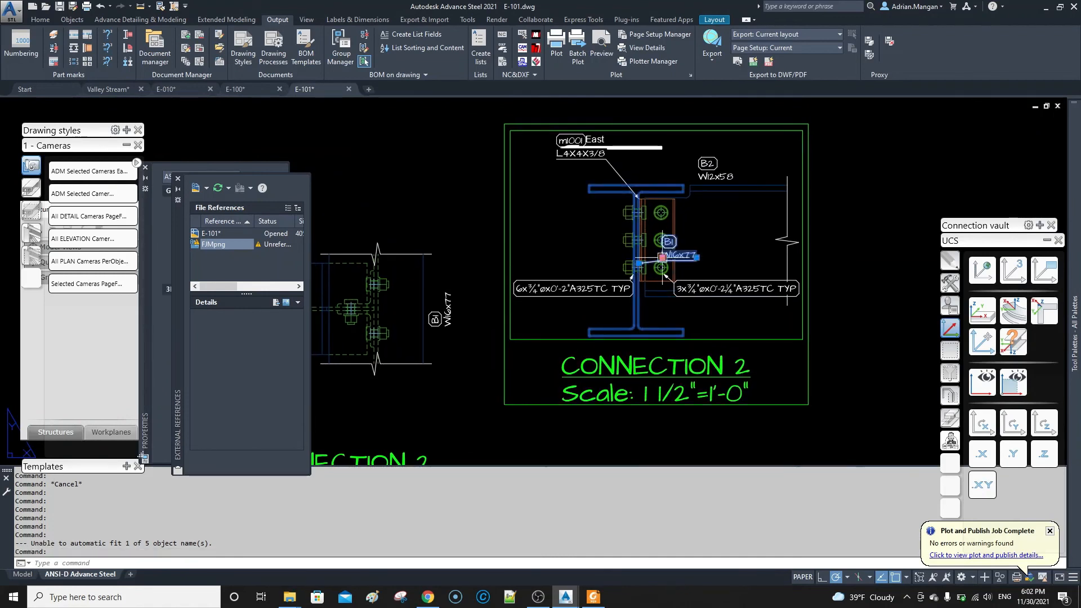
left_click(662, 257)
left_click(559, 233)
key("Escape")
- Try updating the plan-view CONNECTION 2 detail with Update Detail from its selected B1 beam
middle_click_drag(458, 252, 612, 246)
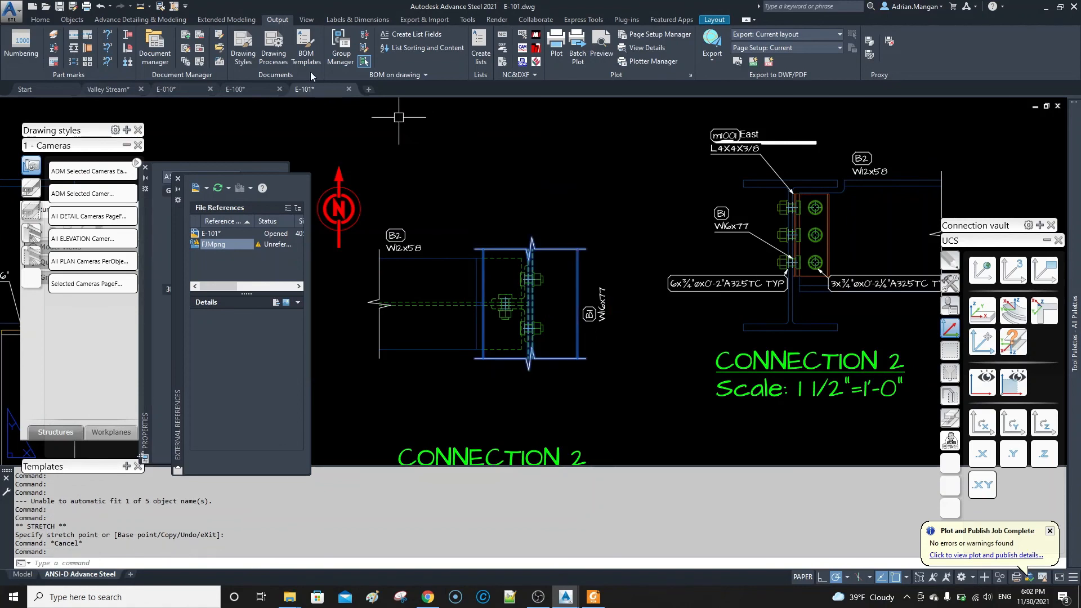
left_click(347, 19)
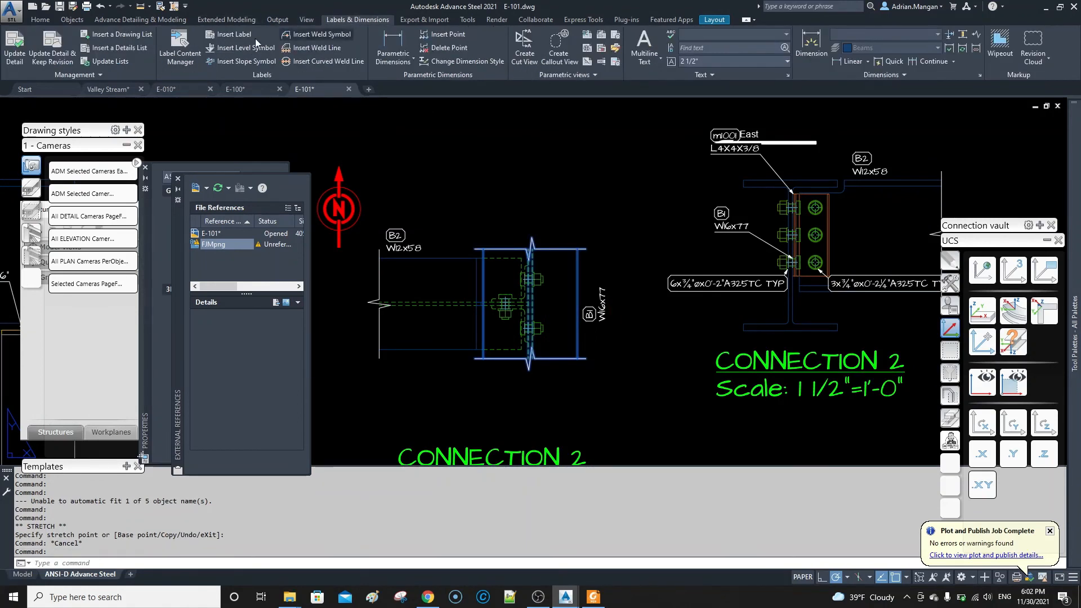
left_click(14, 54)
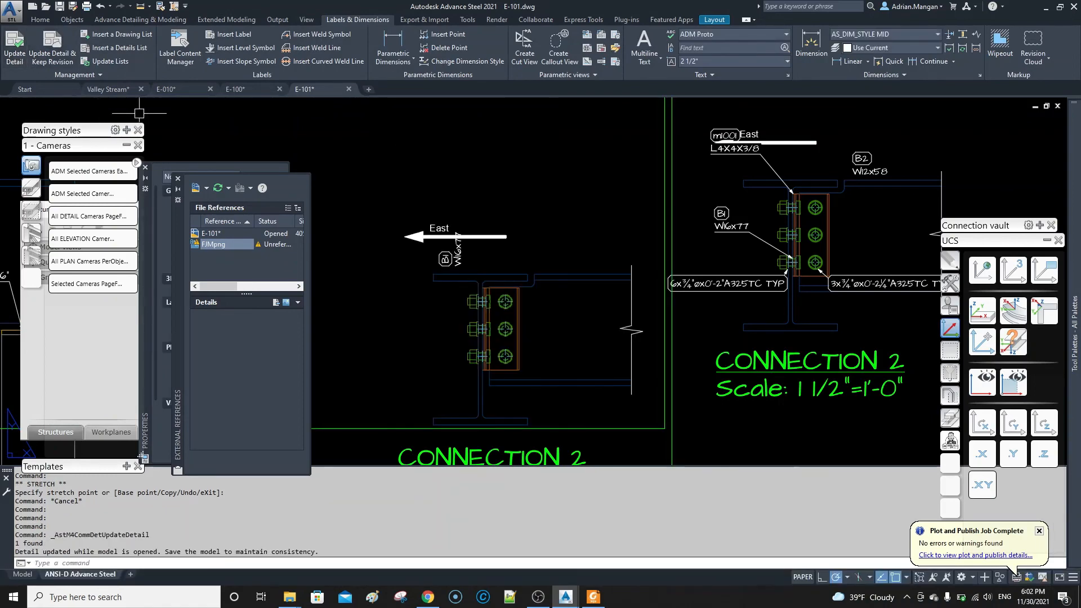
scroll(476, 199, "up", 3)
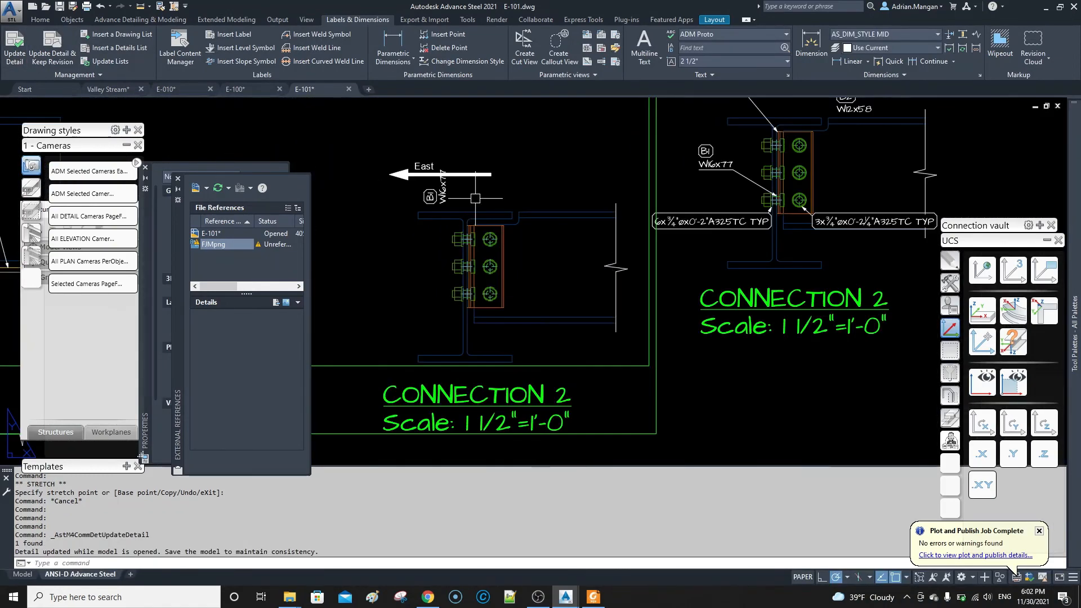
- Undo the detail update made to the original CONNECTION 2 plan detail
left_click(101, 7)
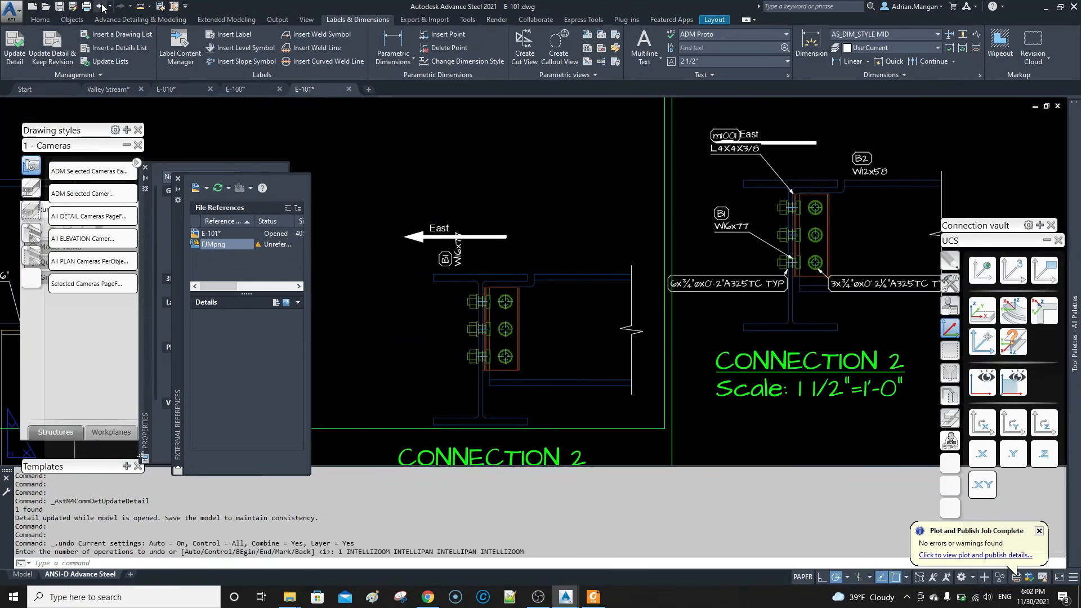
left_click(102, 7)
scroll(606, 234, "down", 2)
scroll(599, 252, "up", 2)
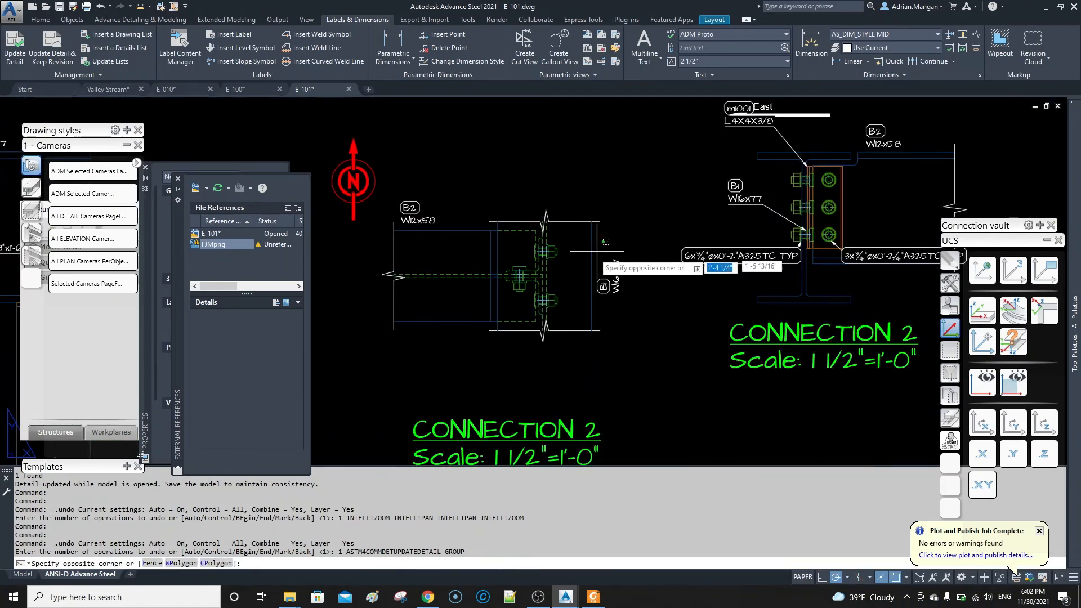
- Explode the B1 beam linework in the plan-view CONNECTION 2 detail beside the north arrow
left_click_drag(598, 251, 592, 246)
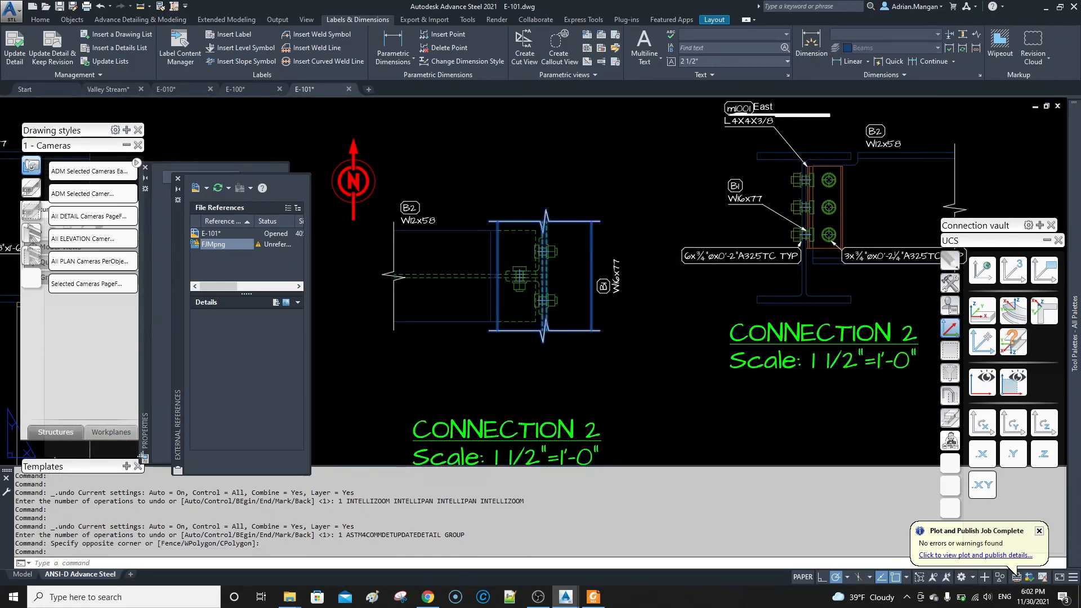
type("x")
key("Return")
- Try to group the north arrow with the plan-view CONNECTION 2 detail, its labels and its title
left_click(430, 169)
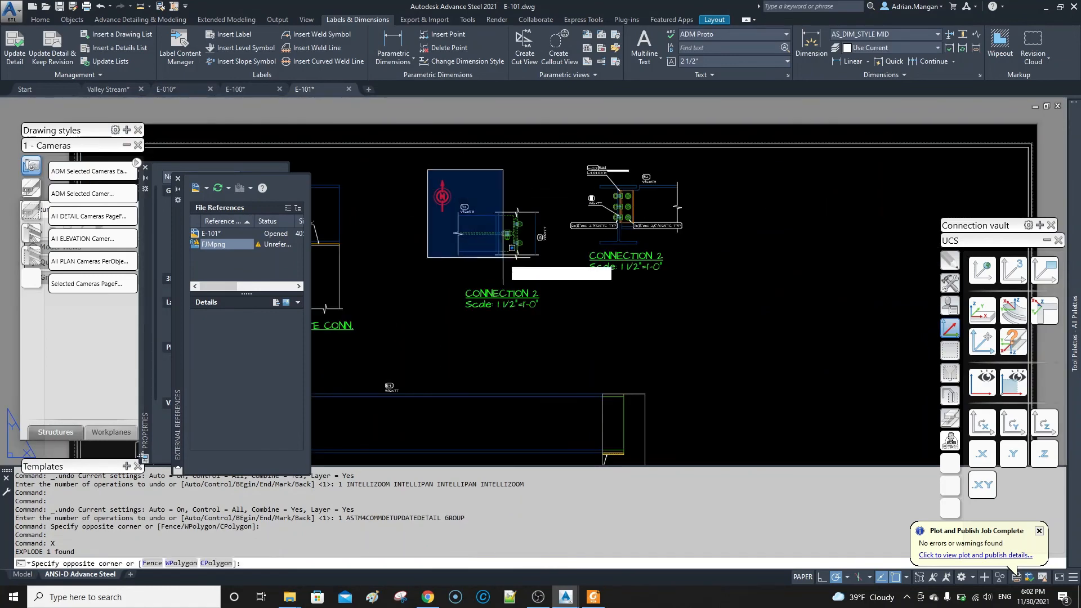
left_click(551, 323)
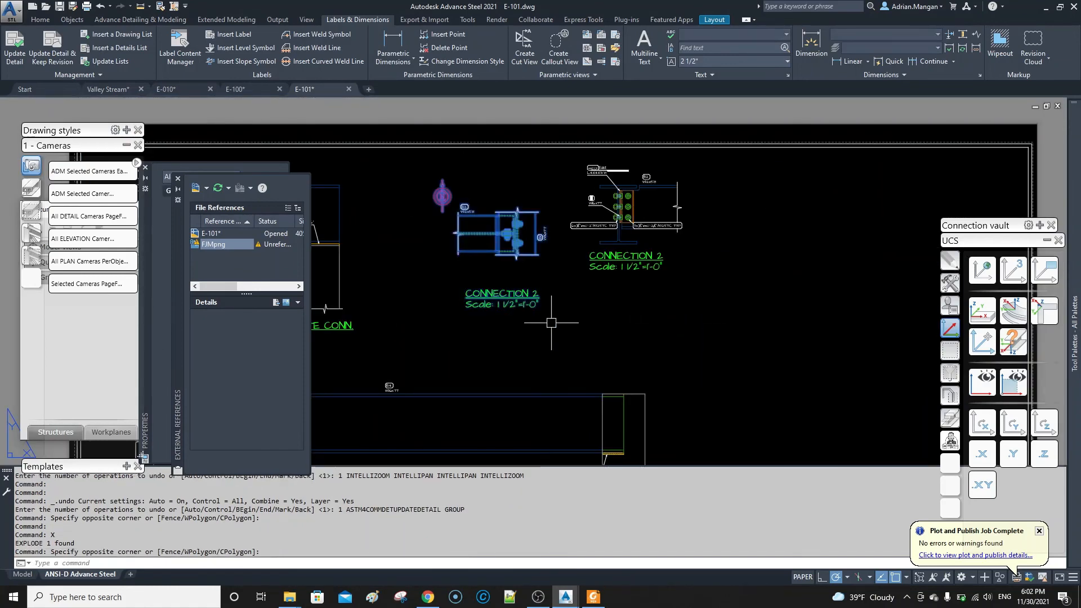
type("G")
key("Return")
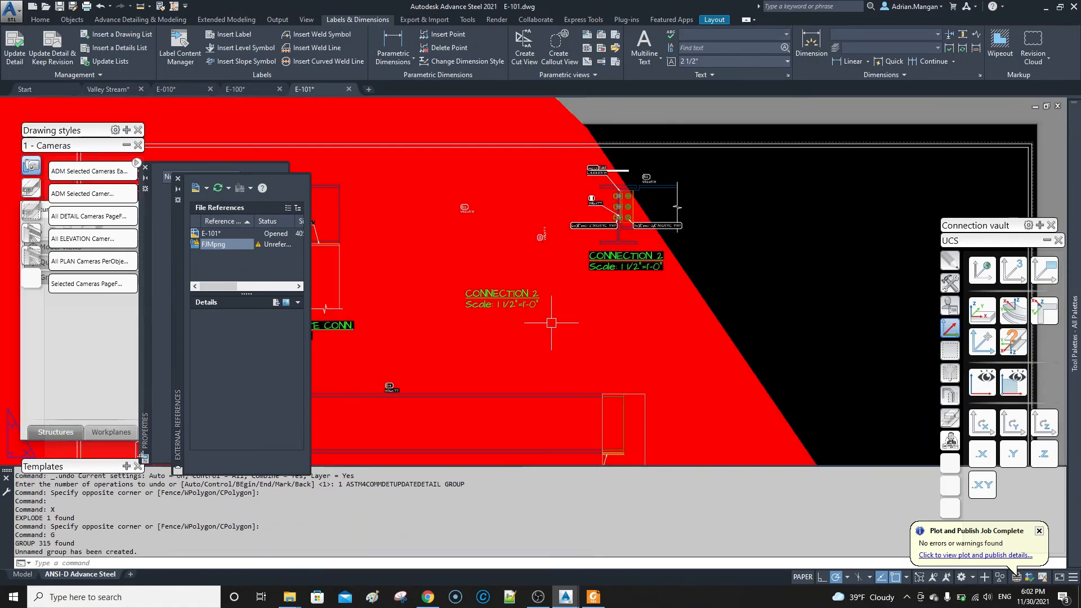
- Undo the grouping of the north arrow and the plan-view CONNECTION 2 detail
scroll(552, 273, "down", 8)
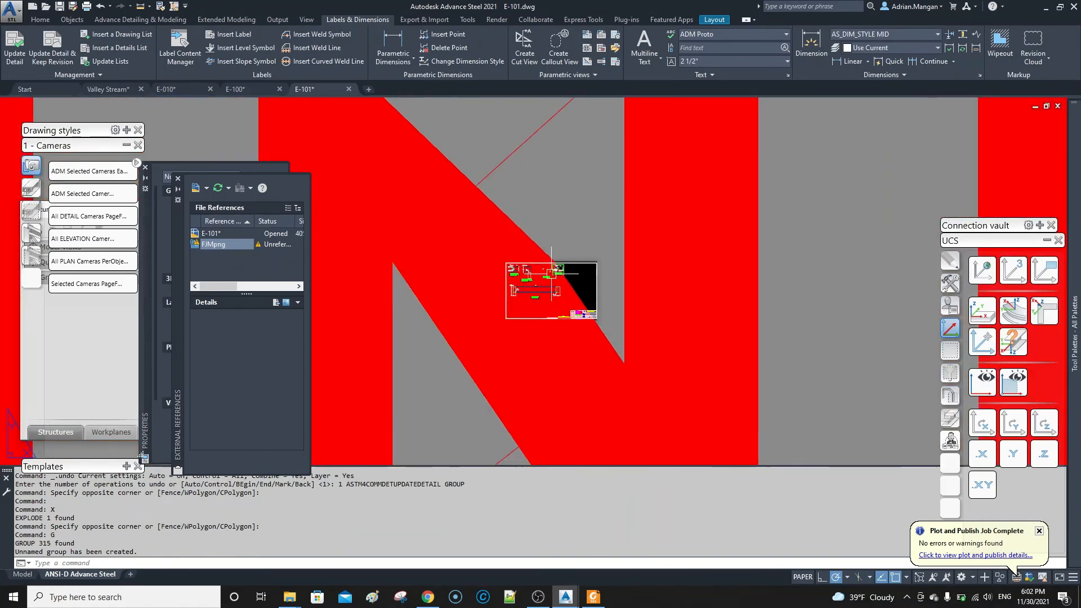
scroll(551, 273, "down", 3)
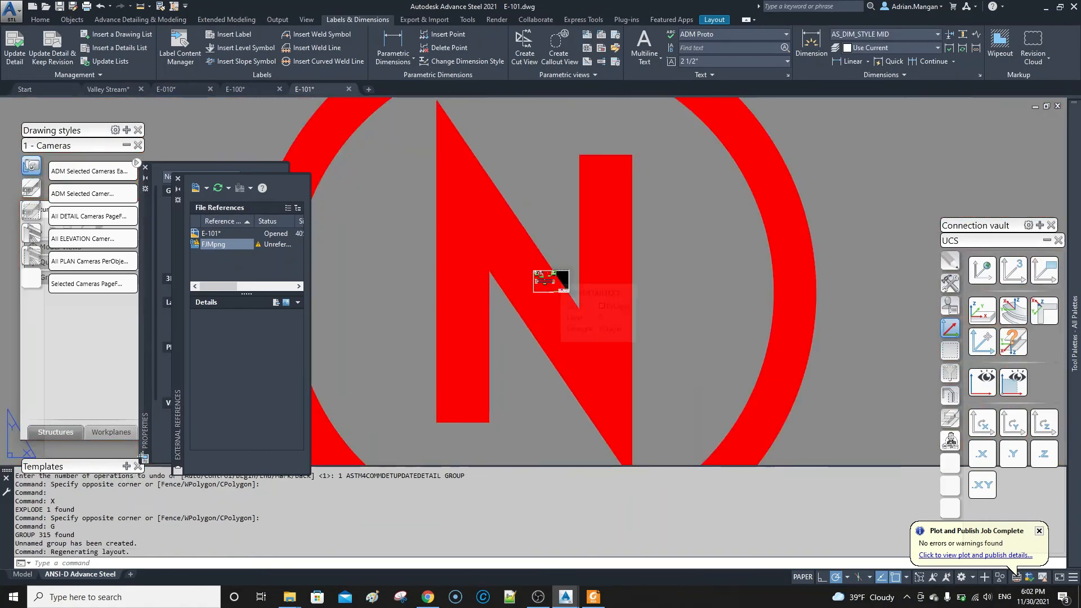
left_click(100, 6)
left_click(101, 6)
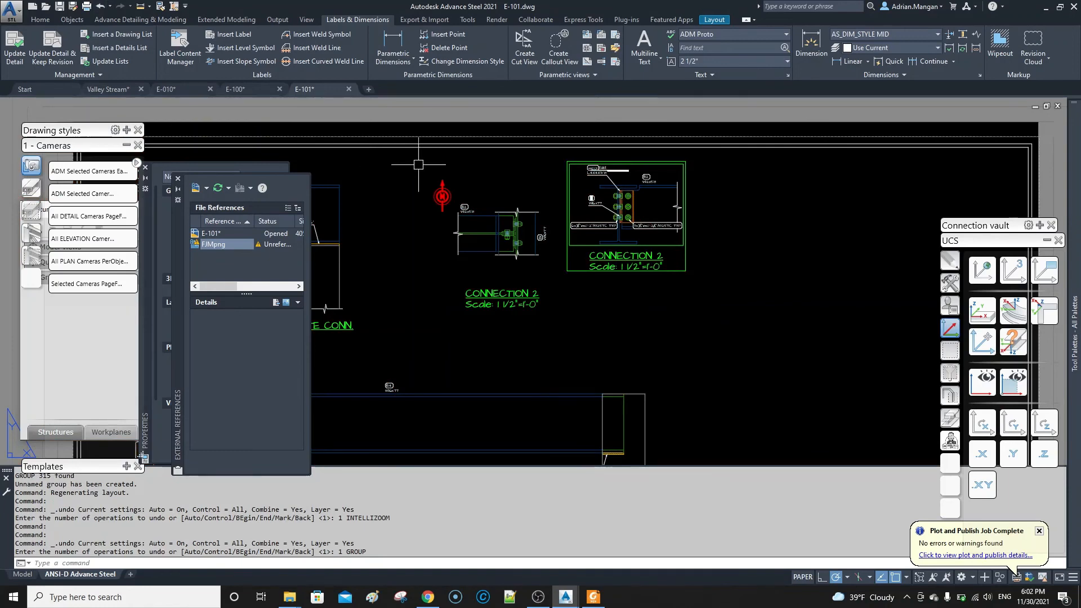
- Close the External References and Properties palettes and the Cameras drawing process list to clear the view of sheet E-101
scroll(631, 163, "down", 4)
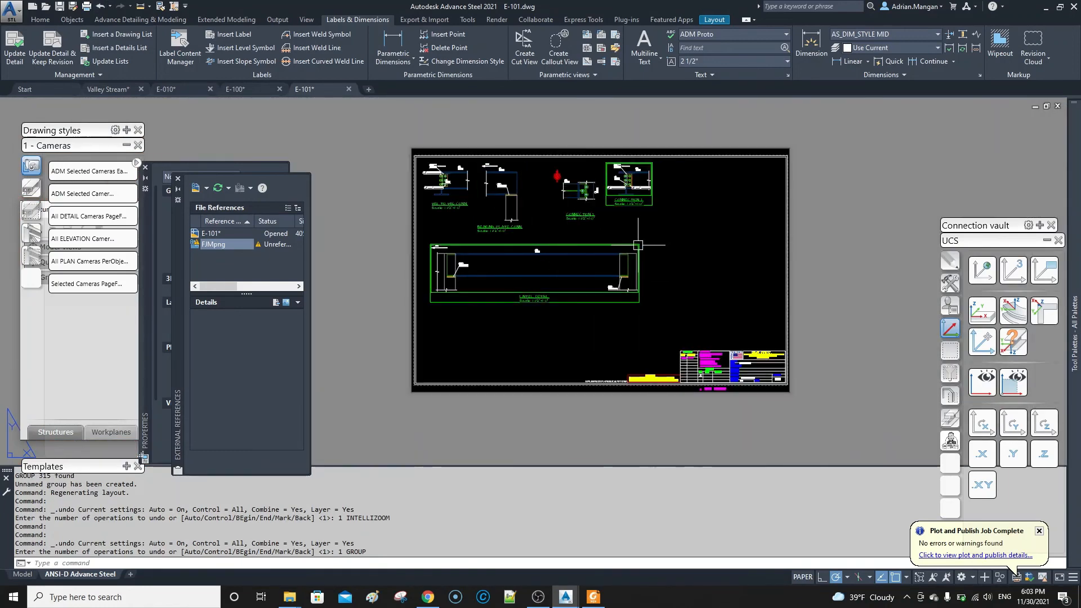
left_click(179, 178)
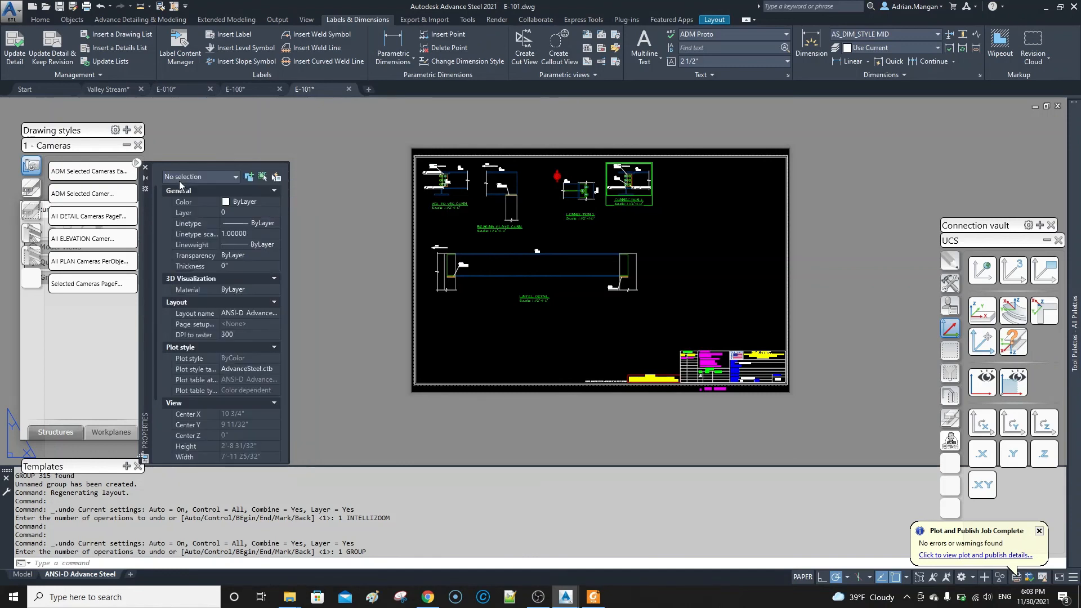
left_click(145, 168)
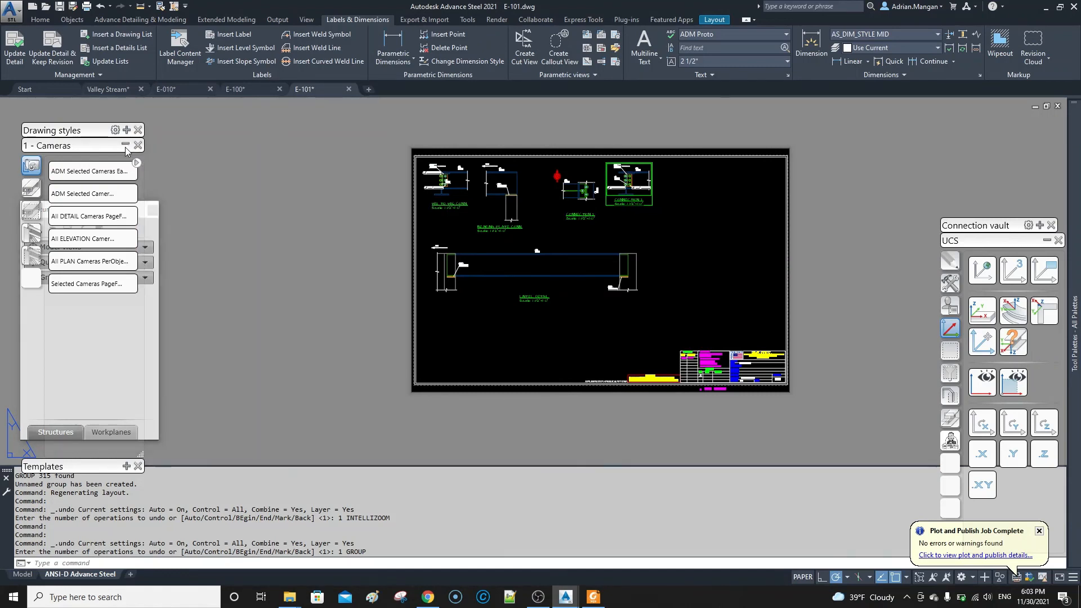
left_click(138, 145)
middle_click_drag(429, 254, 417, 266)
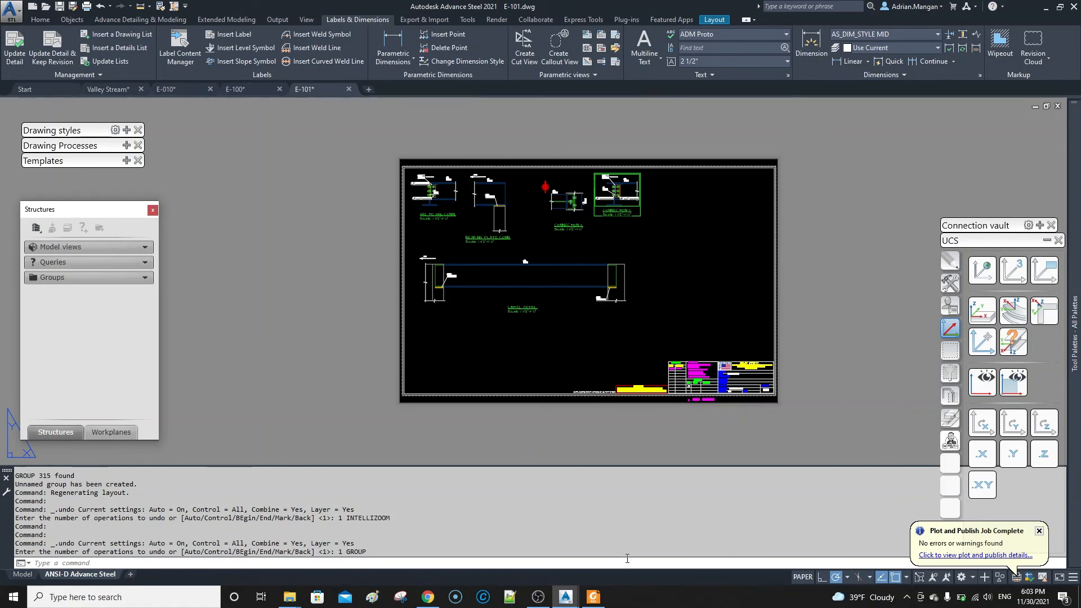
- Switch to the 200106-S.04 (1).pdf drawing in Foxit Reader
mouse_move(592, 599)
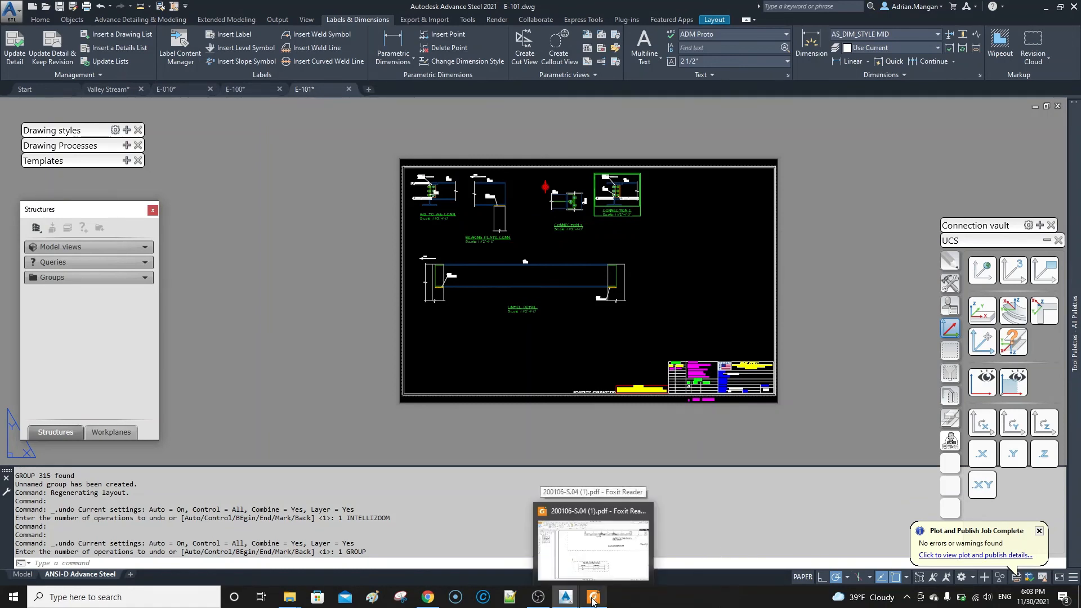